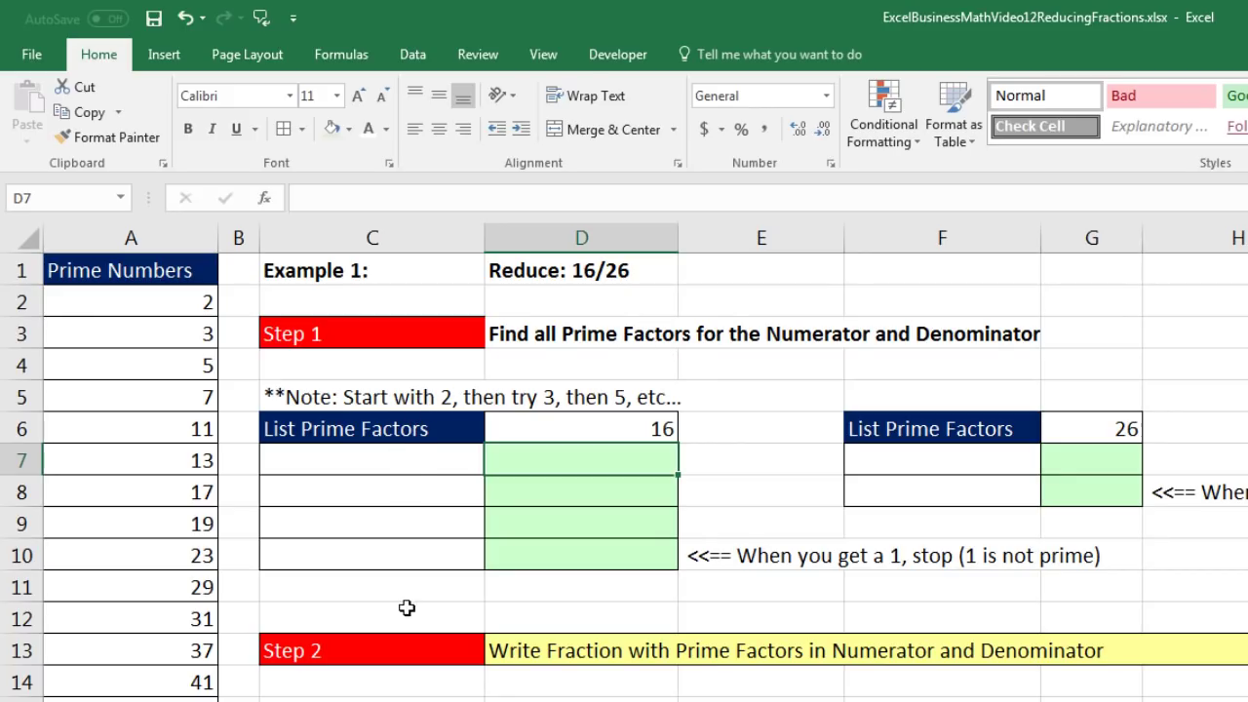
- Enter 2 as the first prime factor of 16 in C7 and the formula =D6/C7 in D7
click(582, 425)
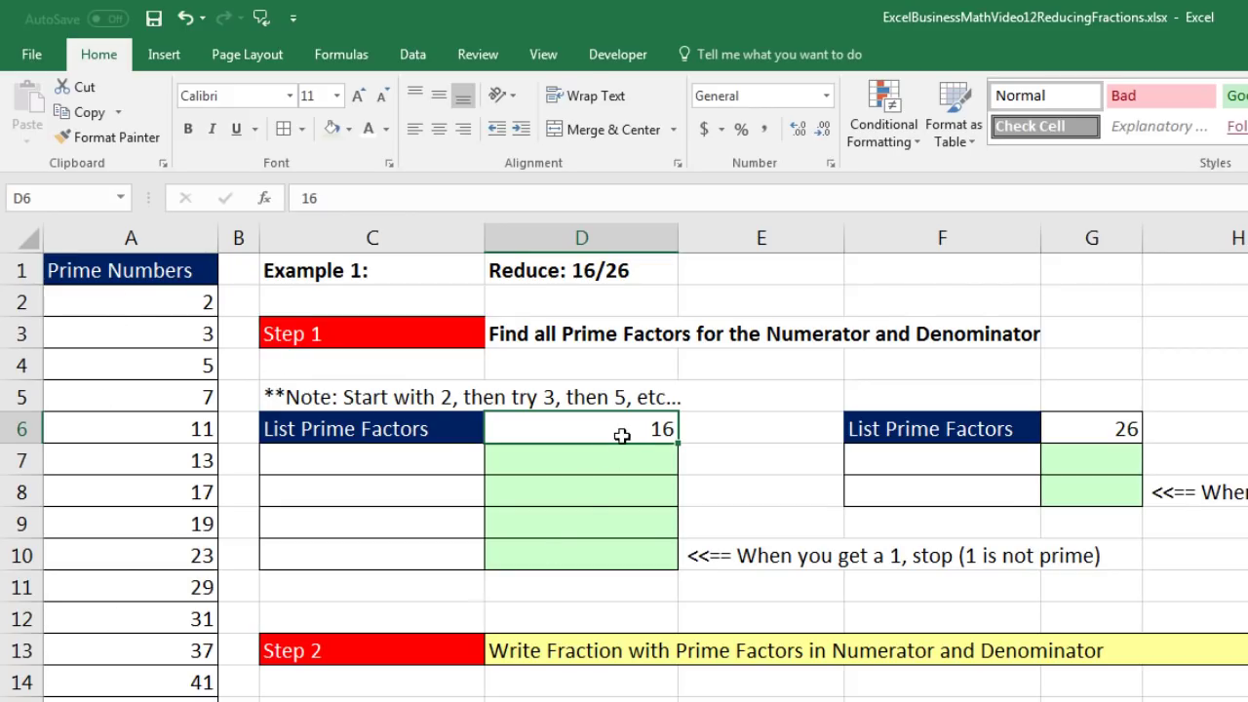
click(429, 458)
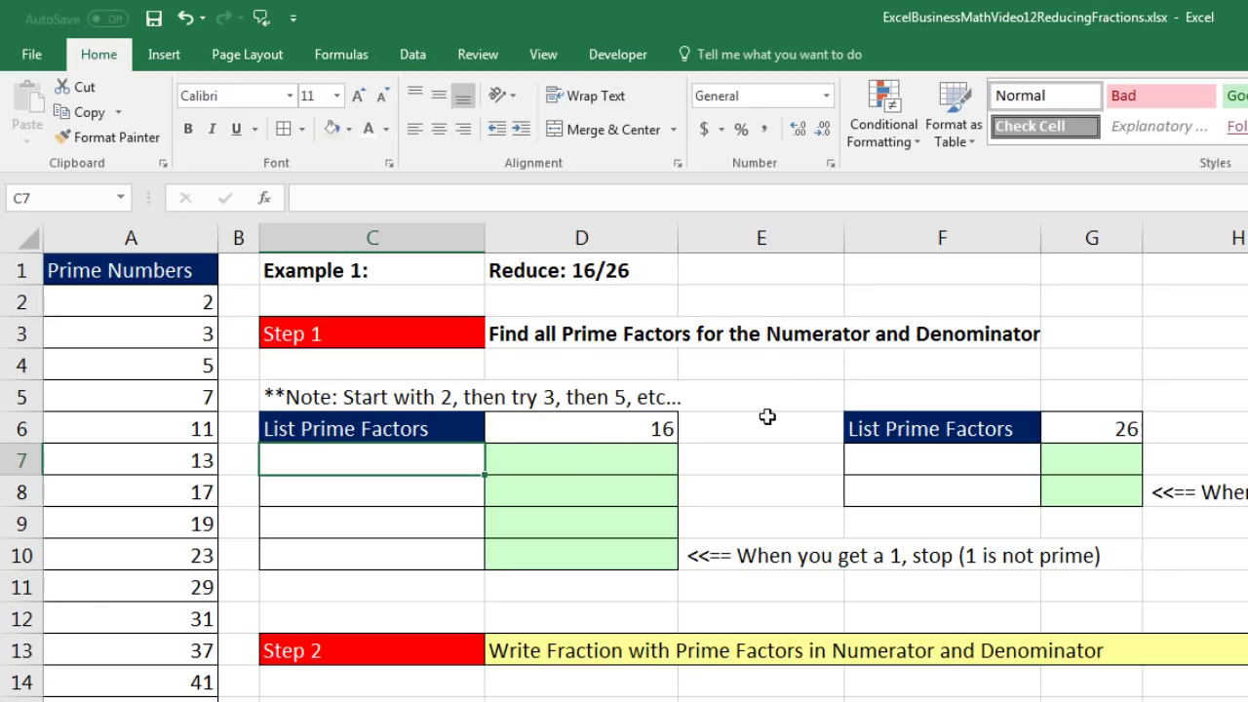
text(2)
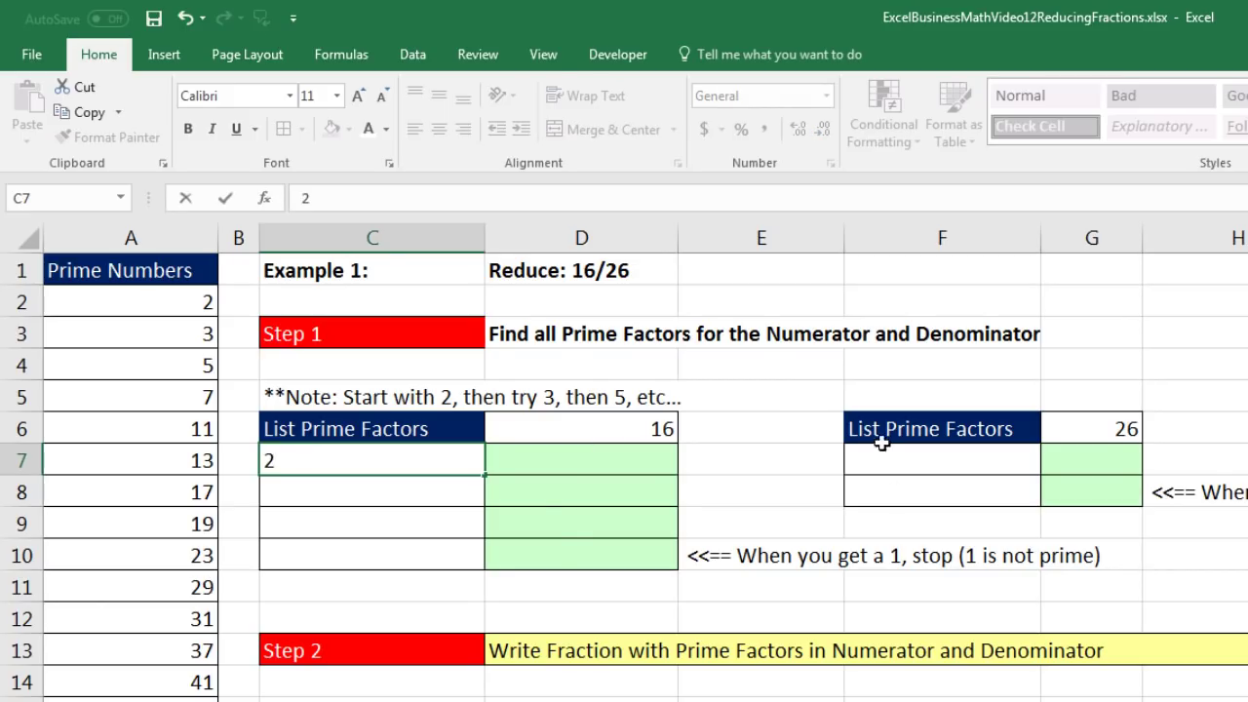
key(Tab)
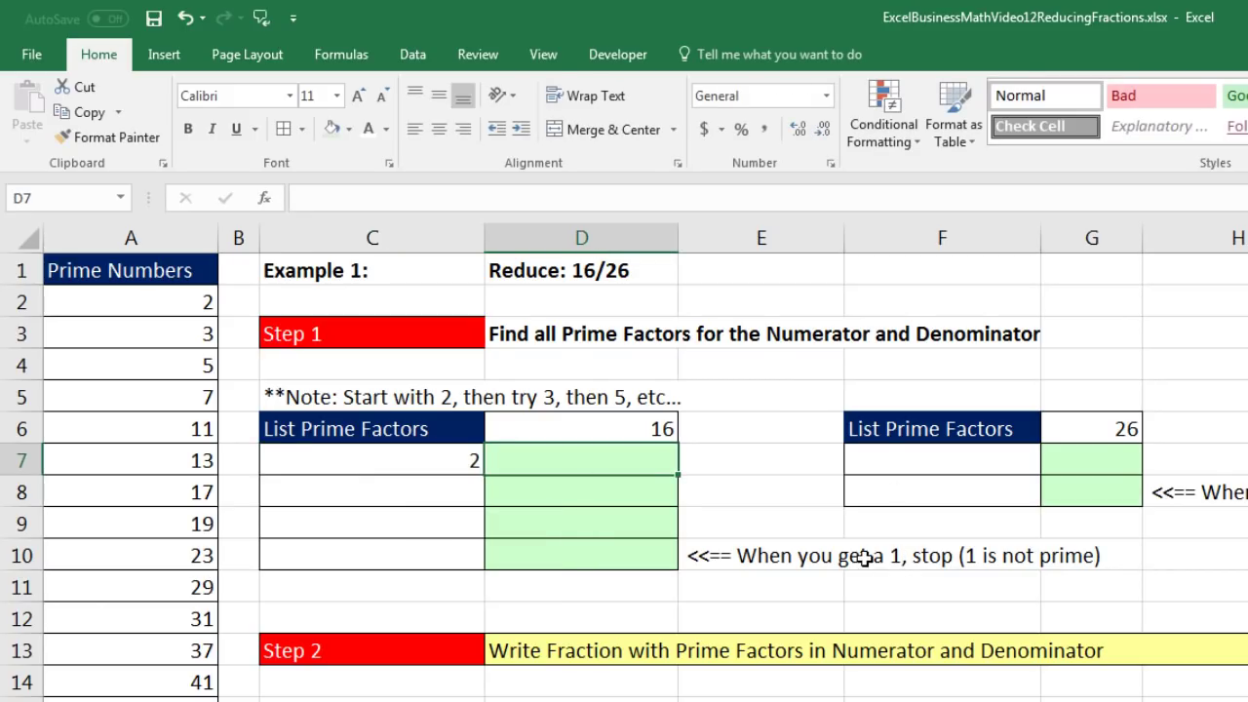
text(=)
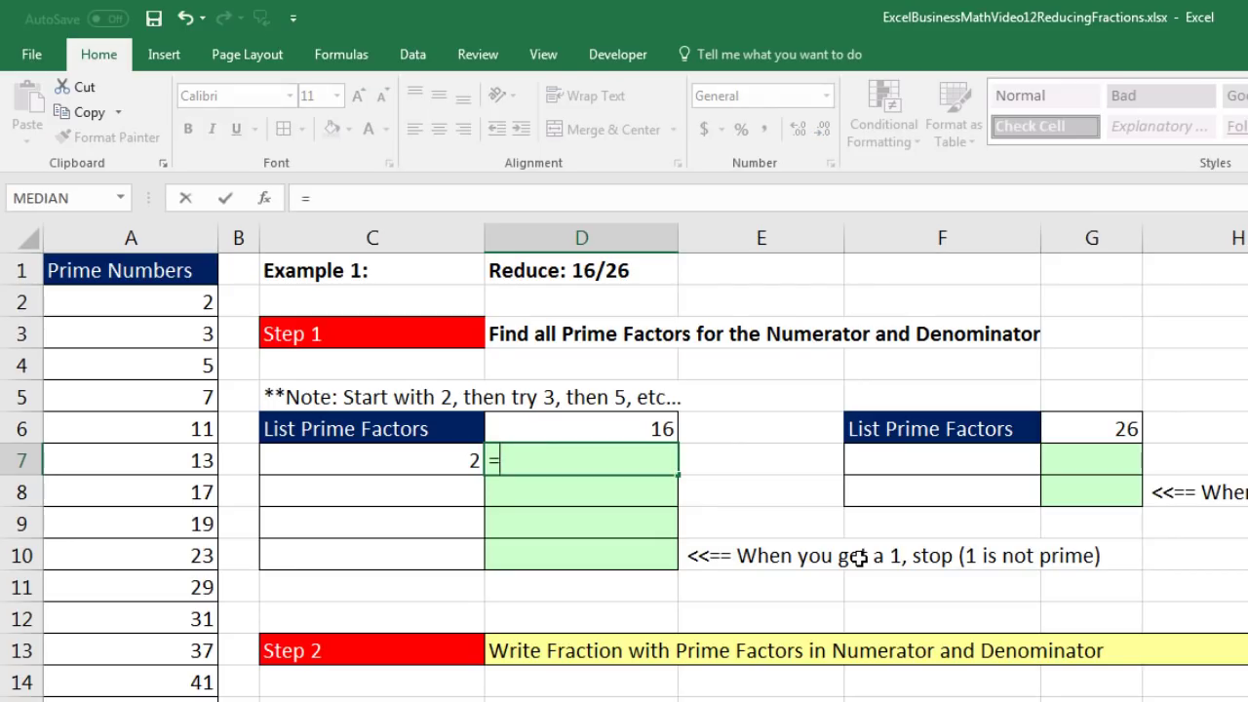
key(Up)
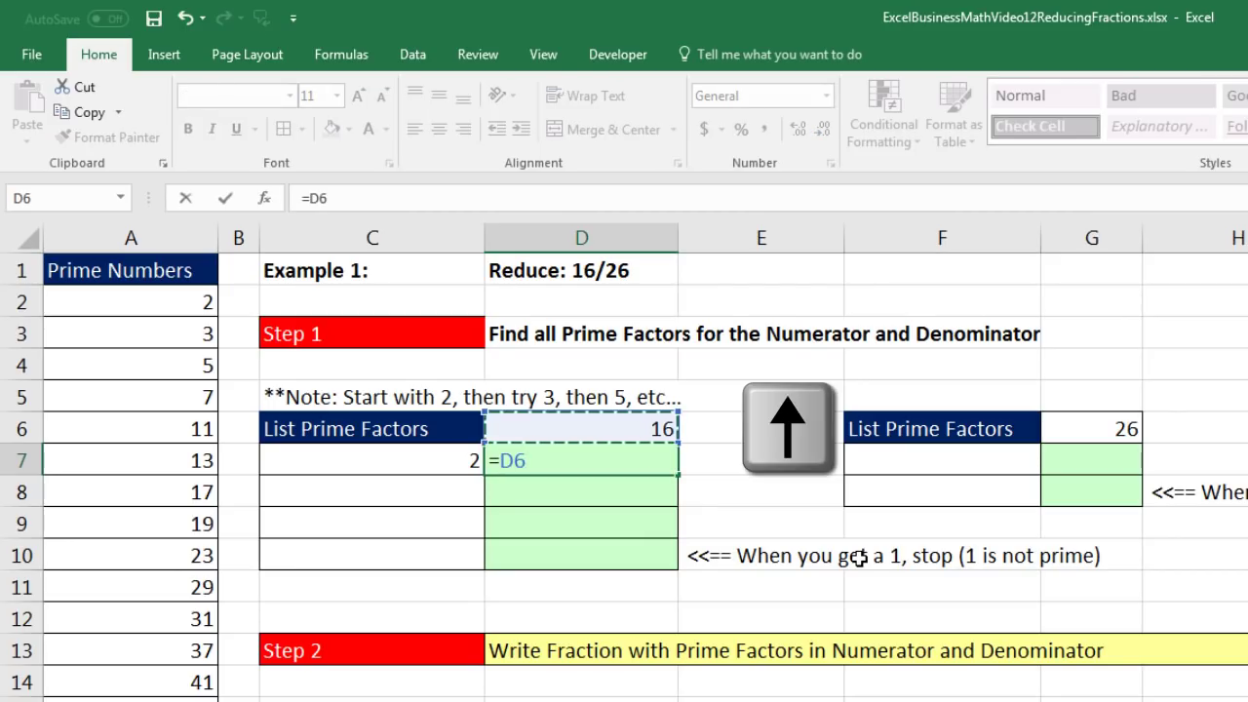
text(/)
key(Left)
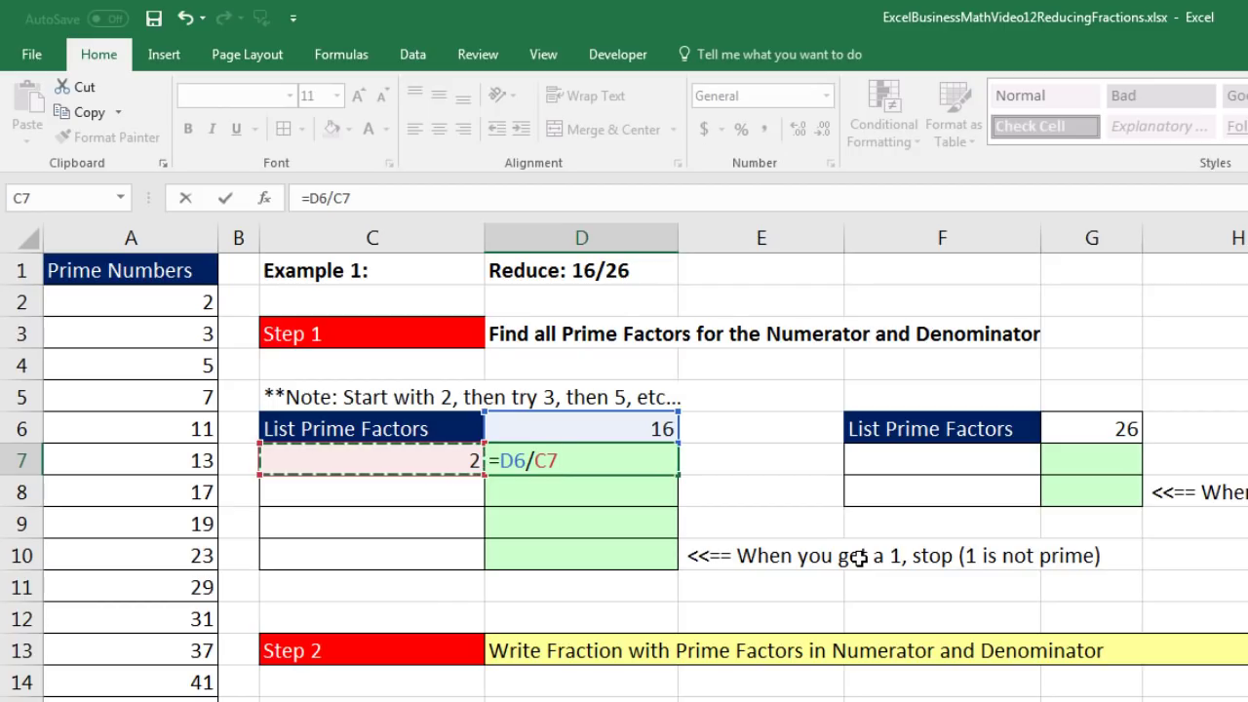
key(ctrl+Return)
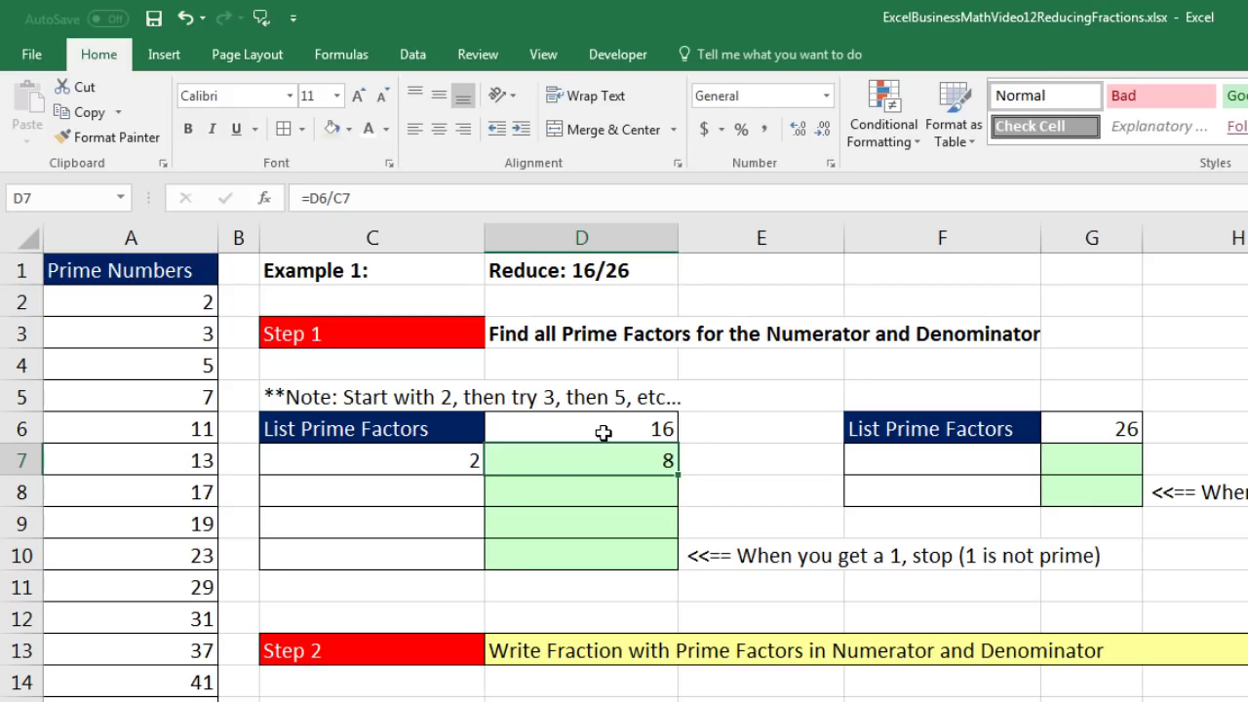
- Enter 2 as the second prime factor in C8 and copy the D7 division formula down to D8
click(460, 494)
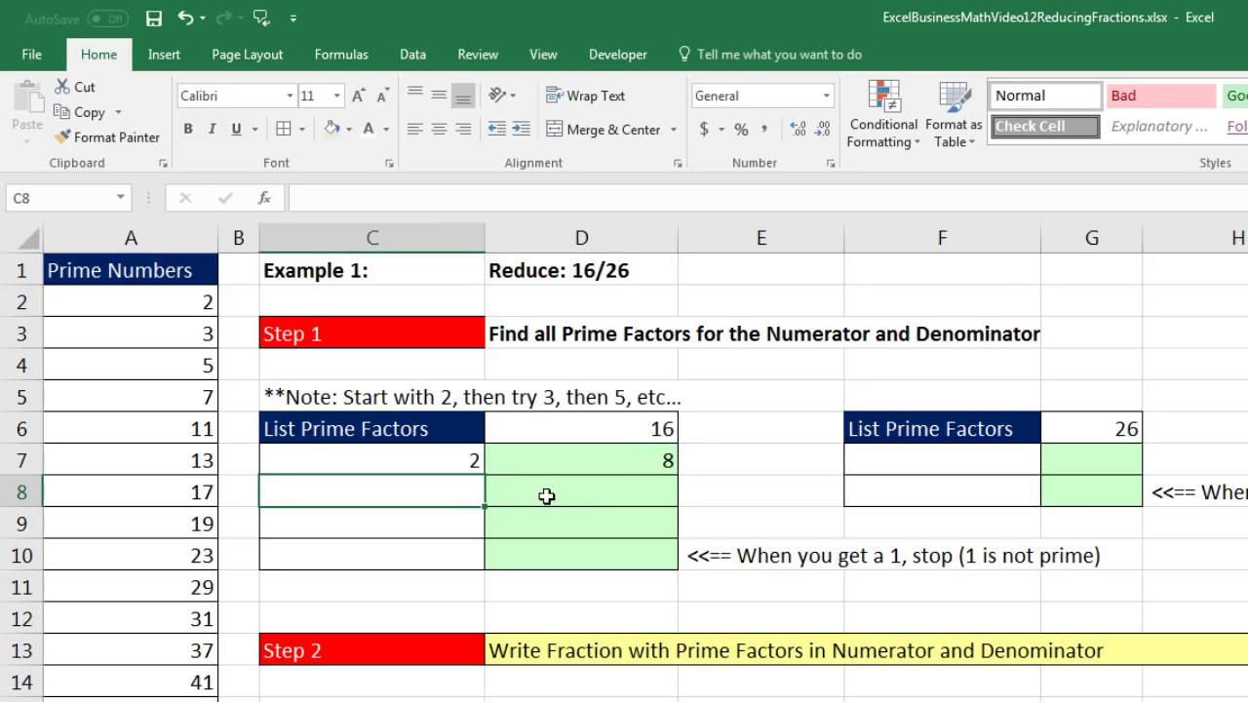
text(2)
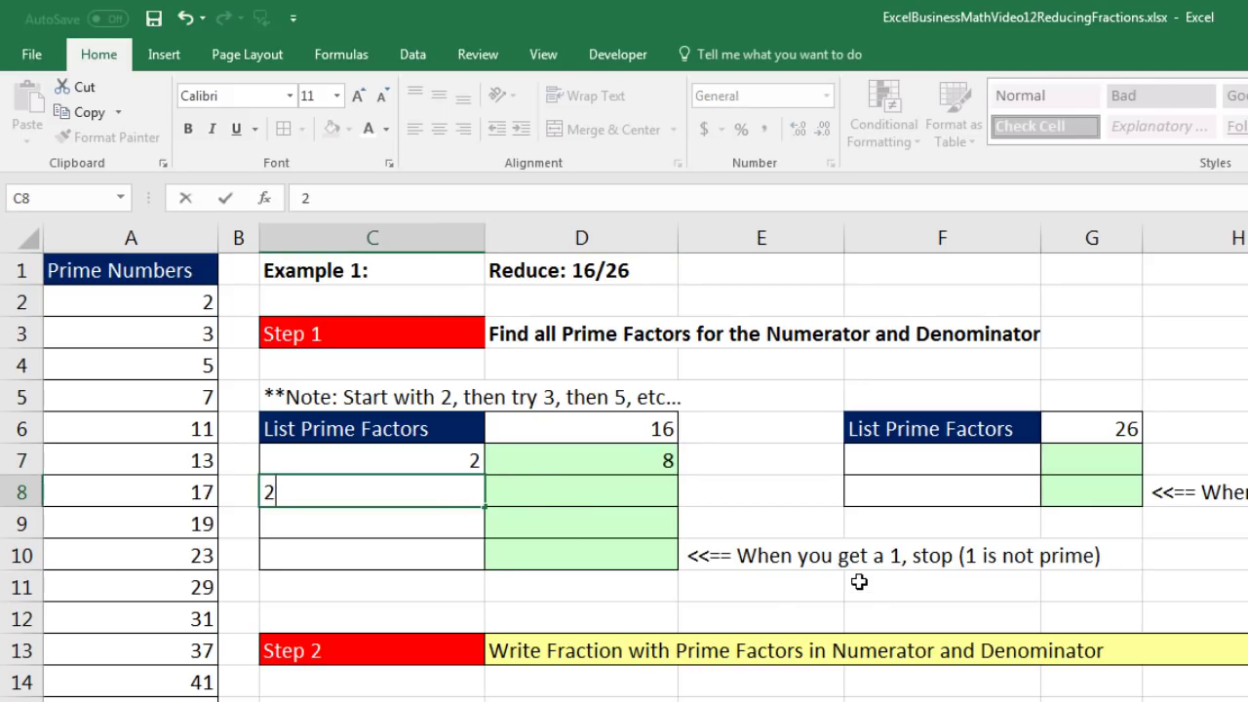
key(Tab)
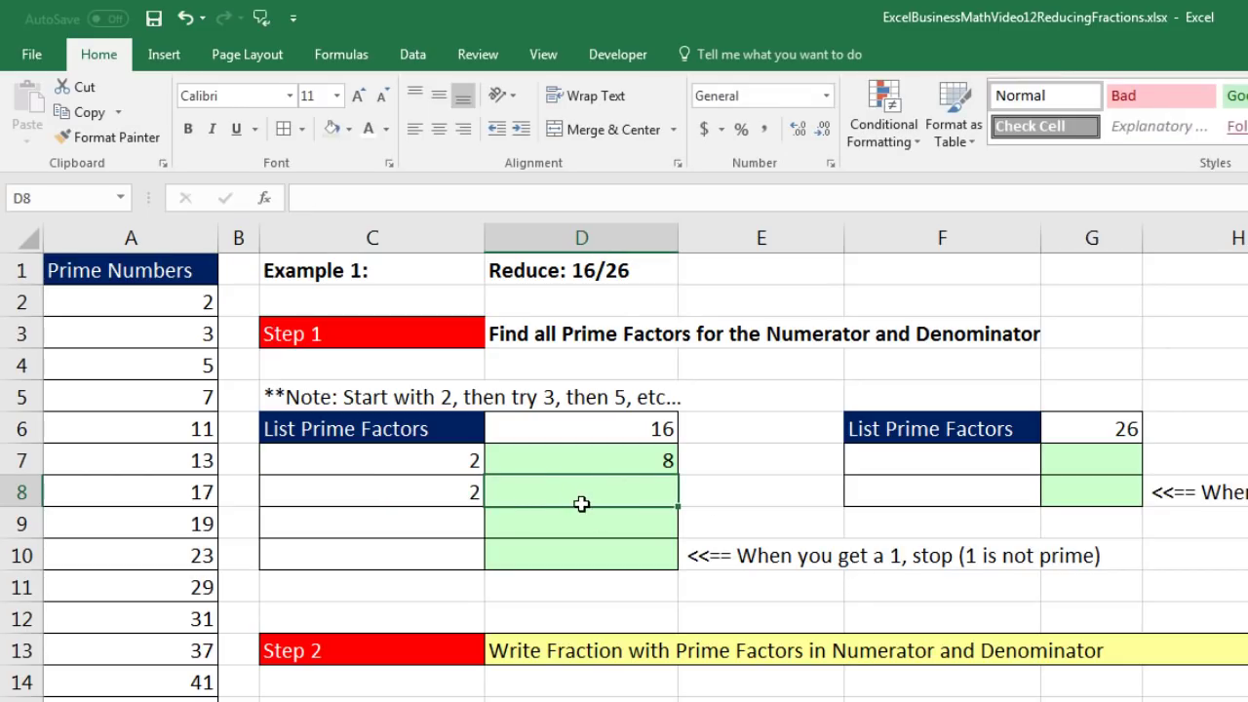
click(585, 458)
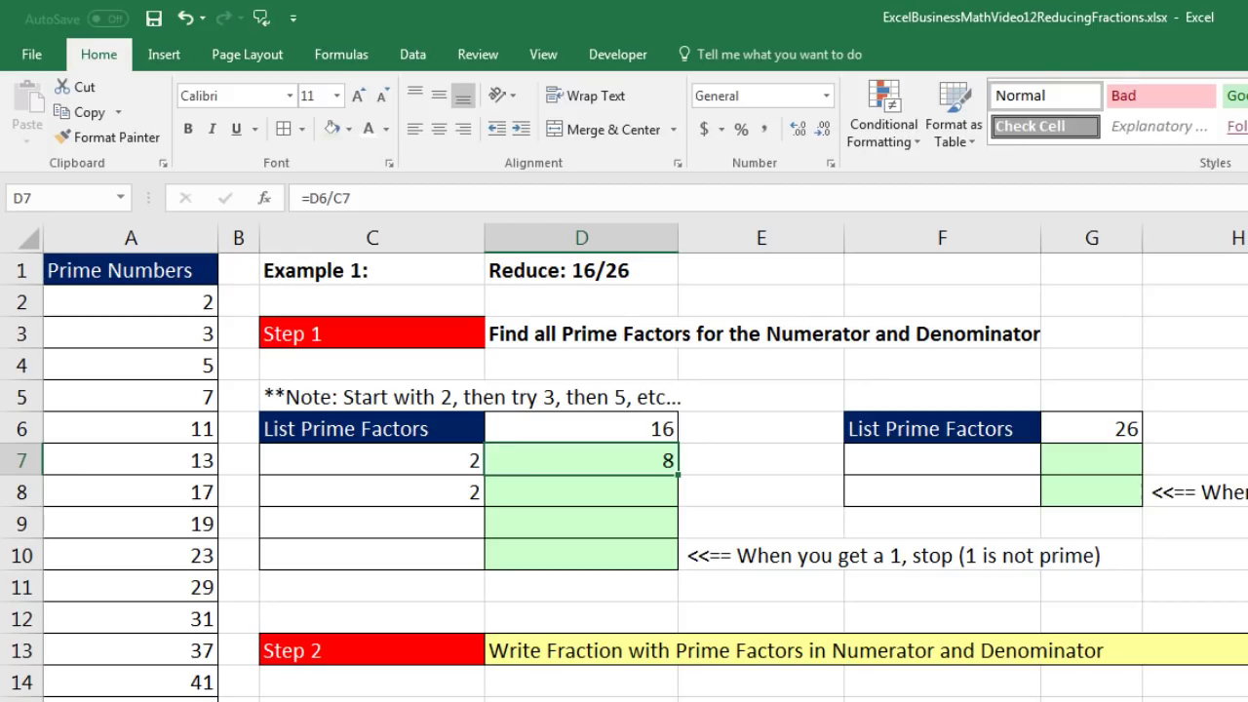
key(F2)
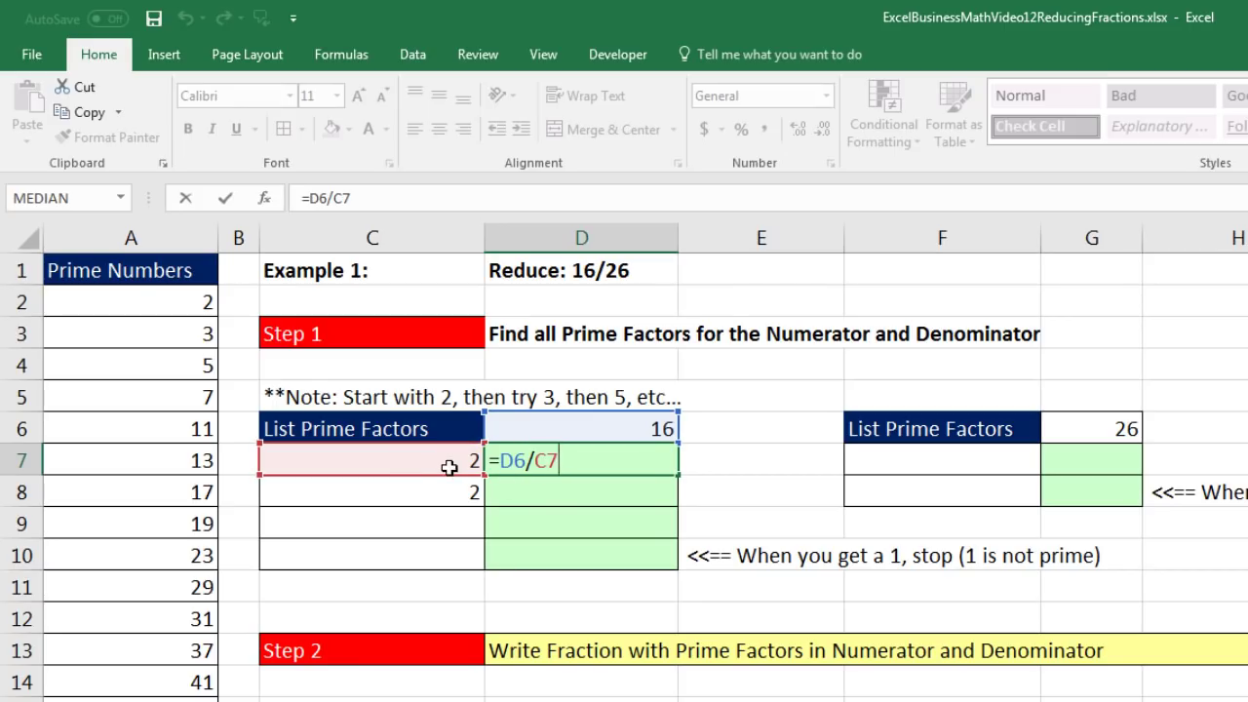
key(ctrl+Return)
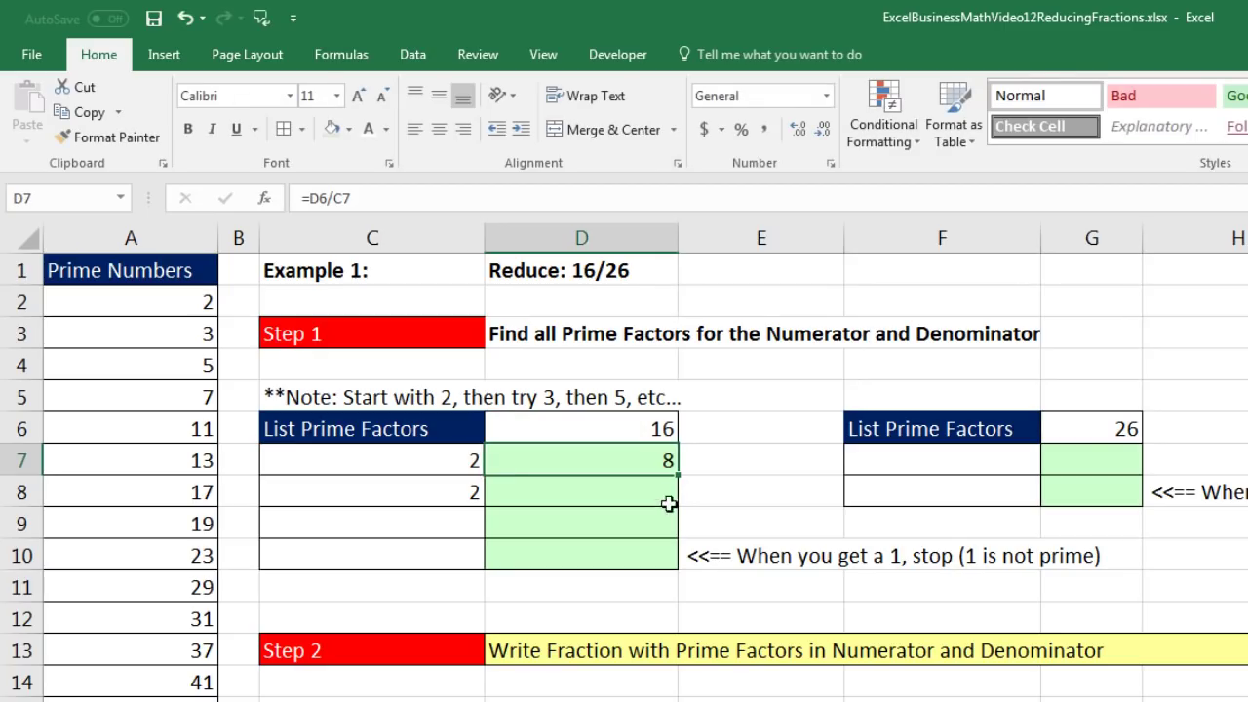
drag(680, 487, 680, 504)
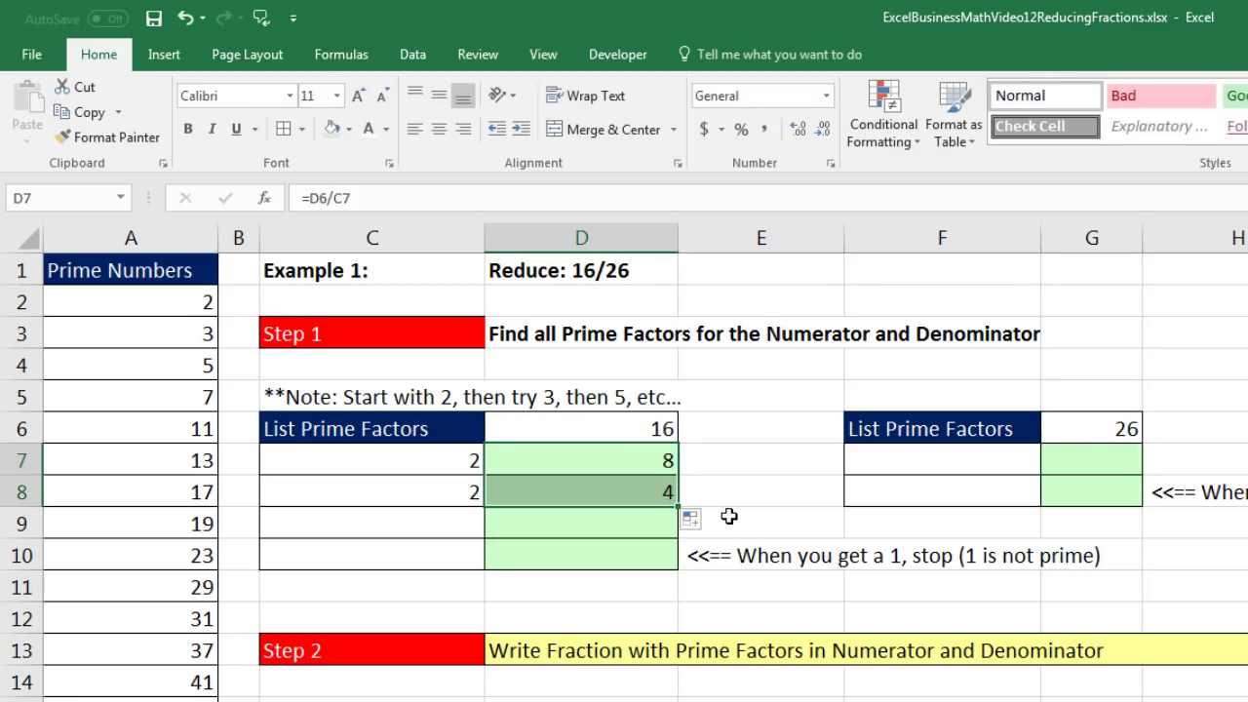
- Copy the D8 division formula down through D10 and check the cell references in D9
click(624, 494)
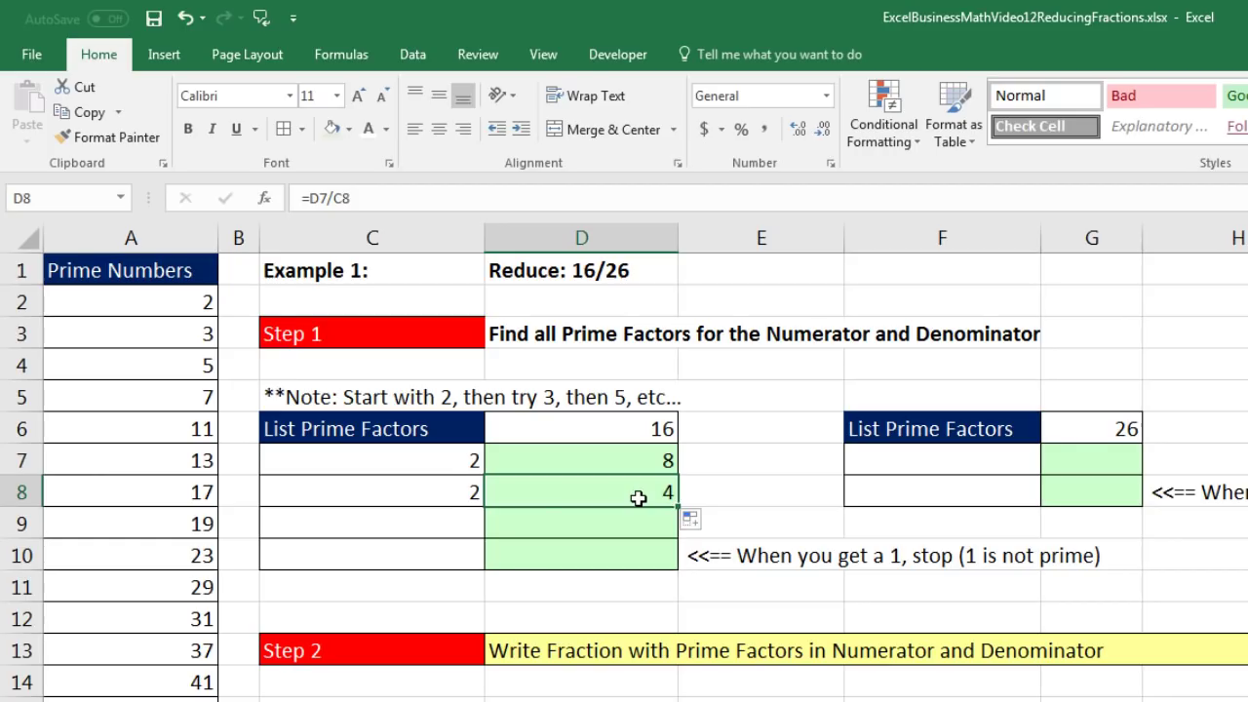
click(440, 501)
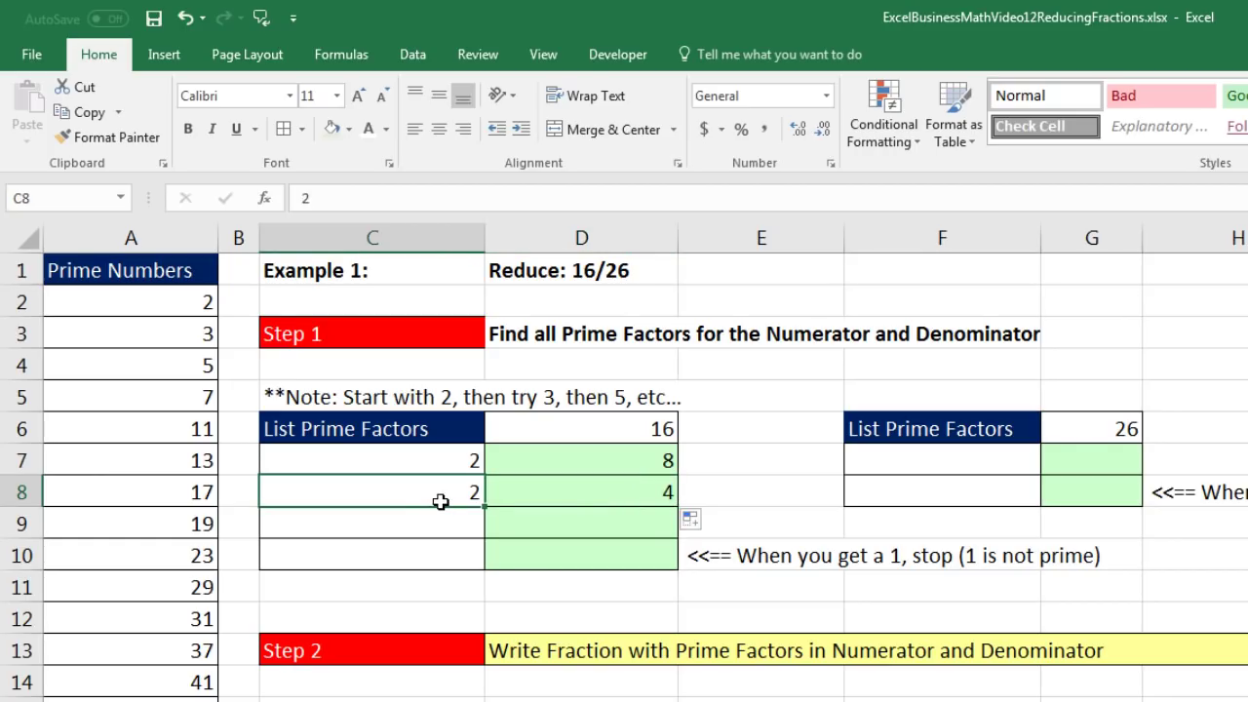
click(645, 500)
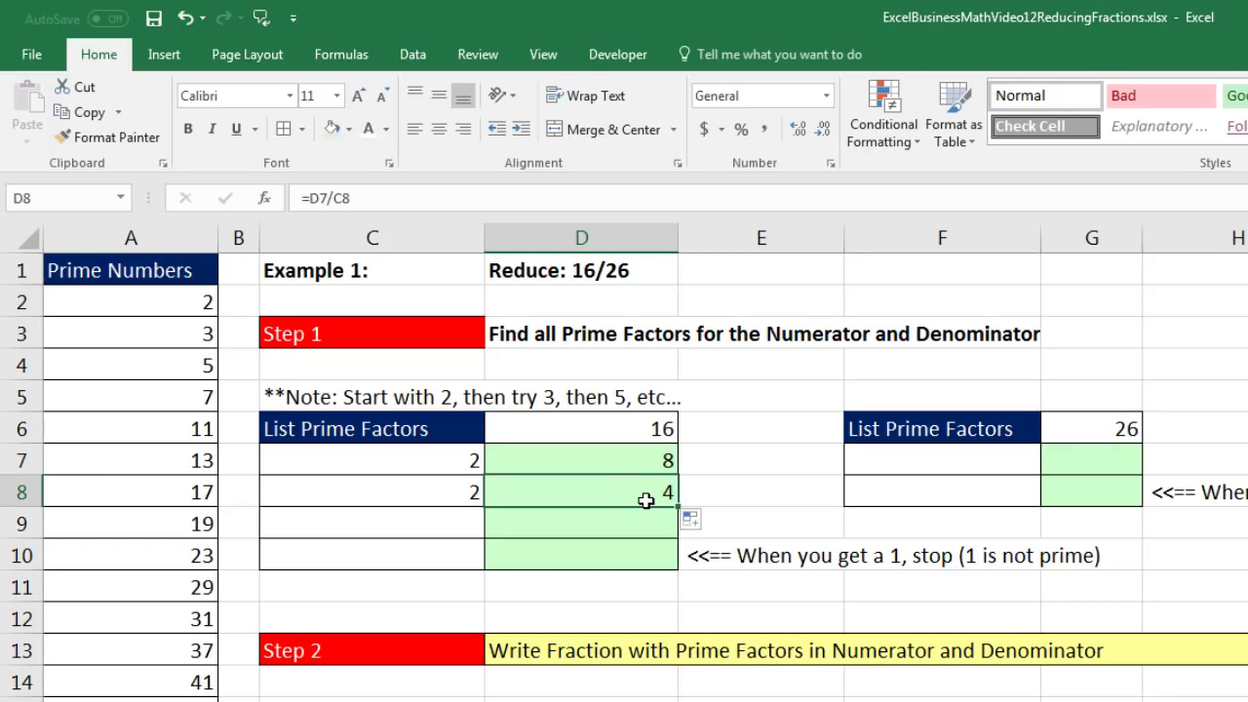
drag(679, 506, 679, 568)
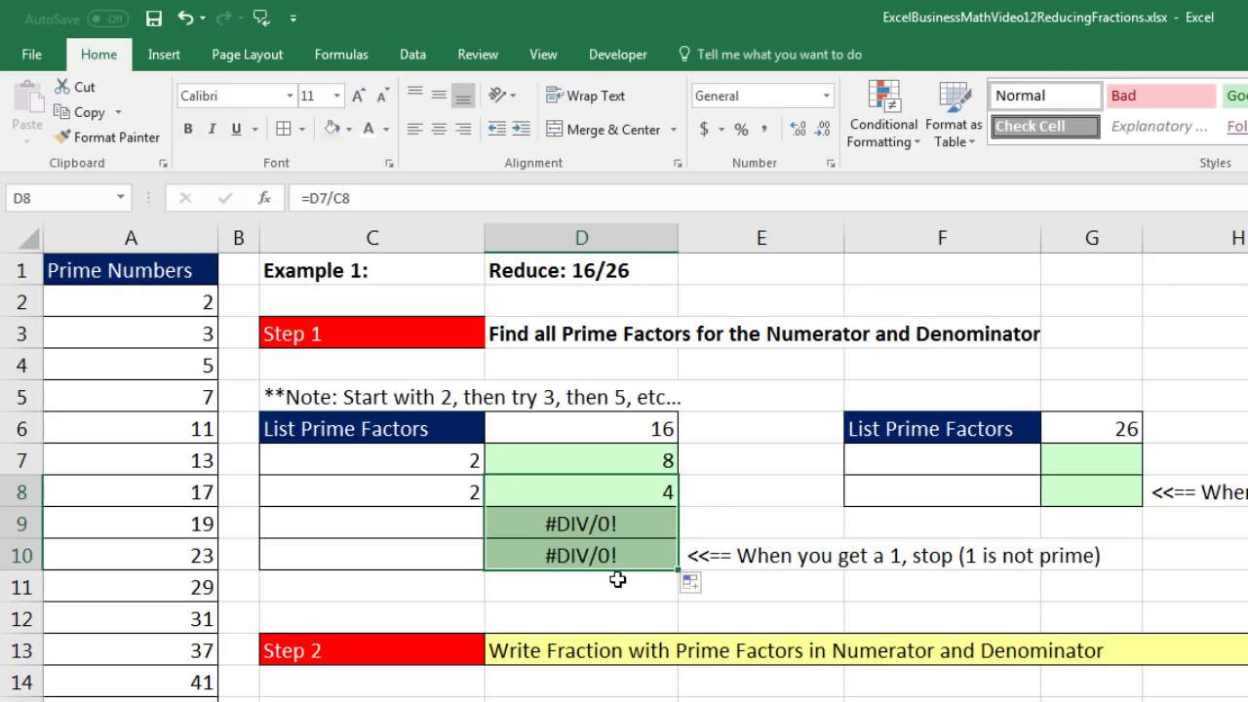
click(650, 527)
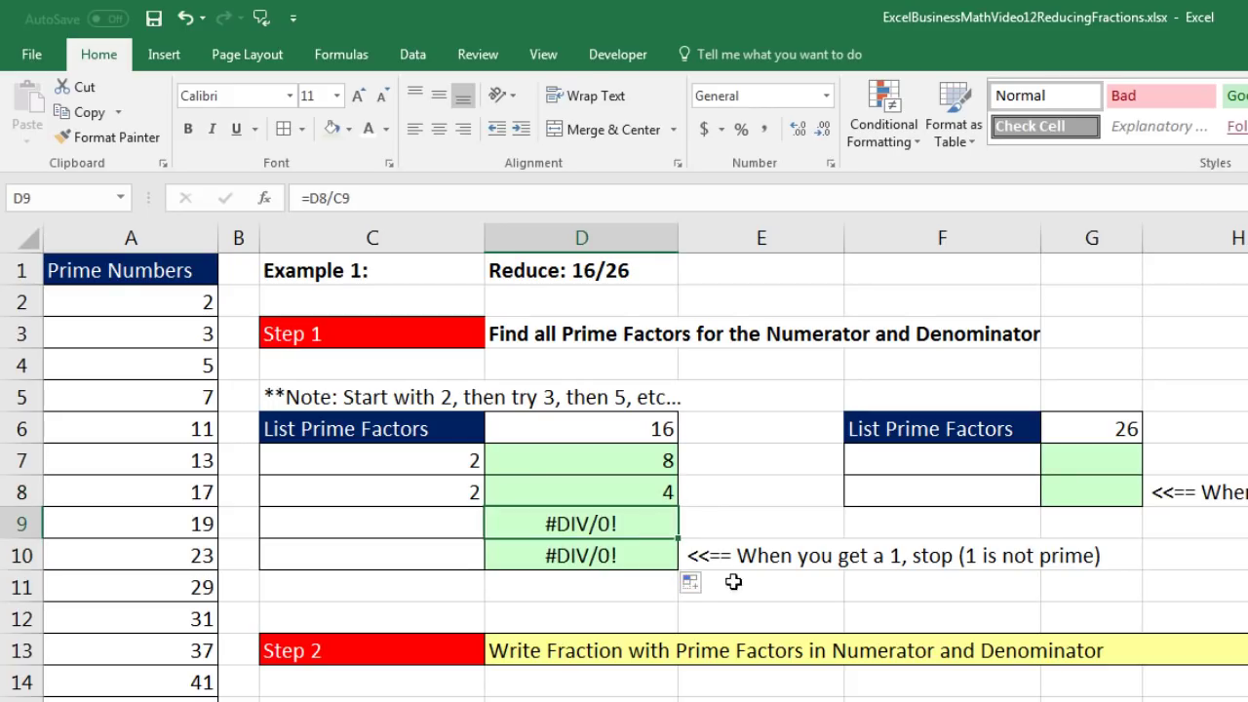
key(F2)
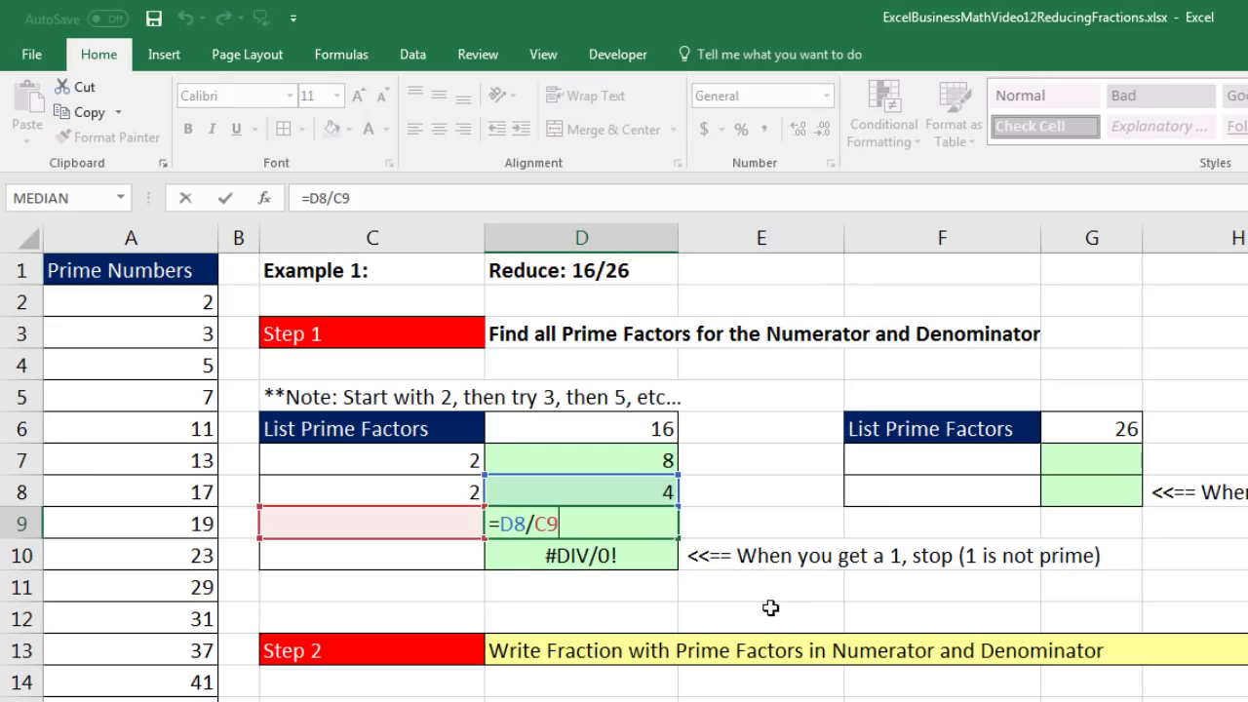
key(Return)
- Enter 2 as the remaining prime factors of 16 in C9 and C10
click(445, 524)
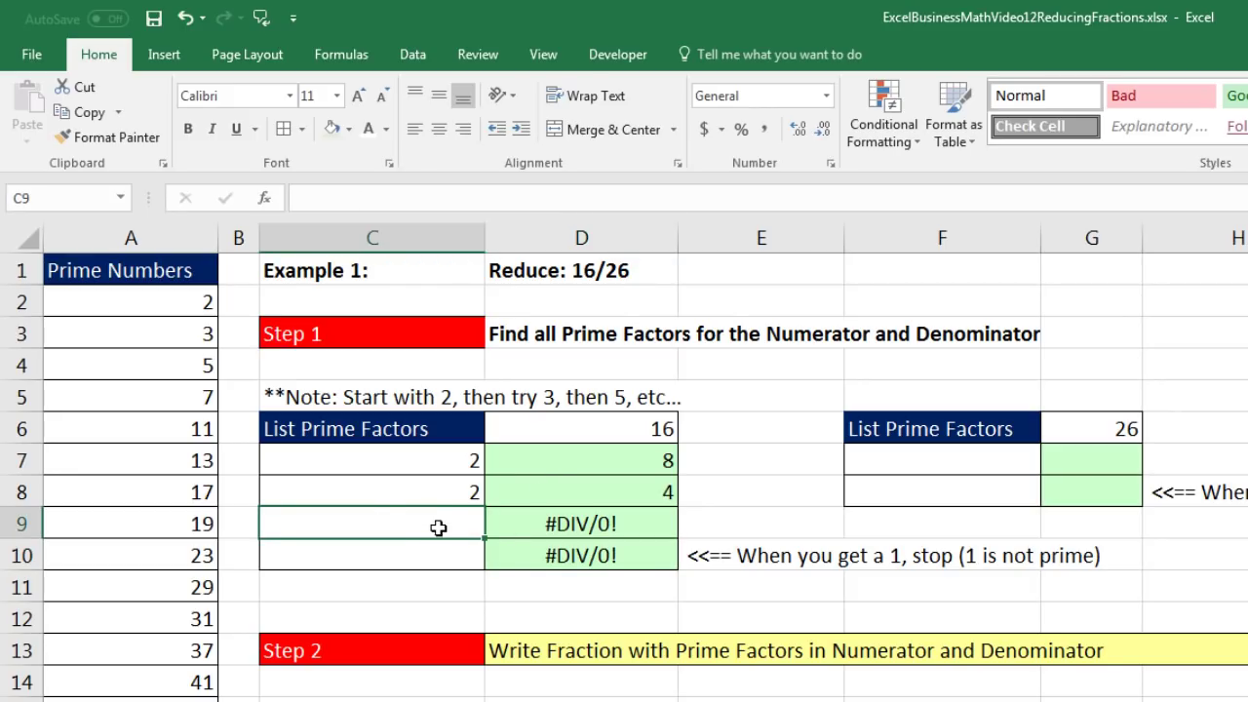
text(2)
key(Return)
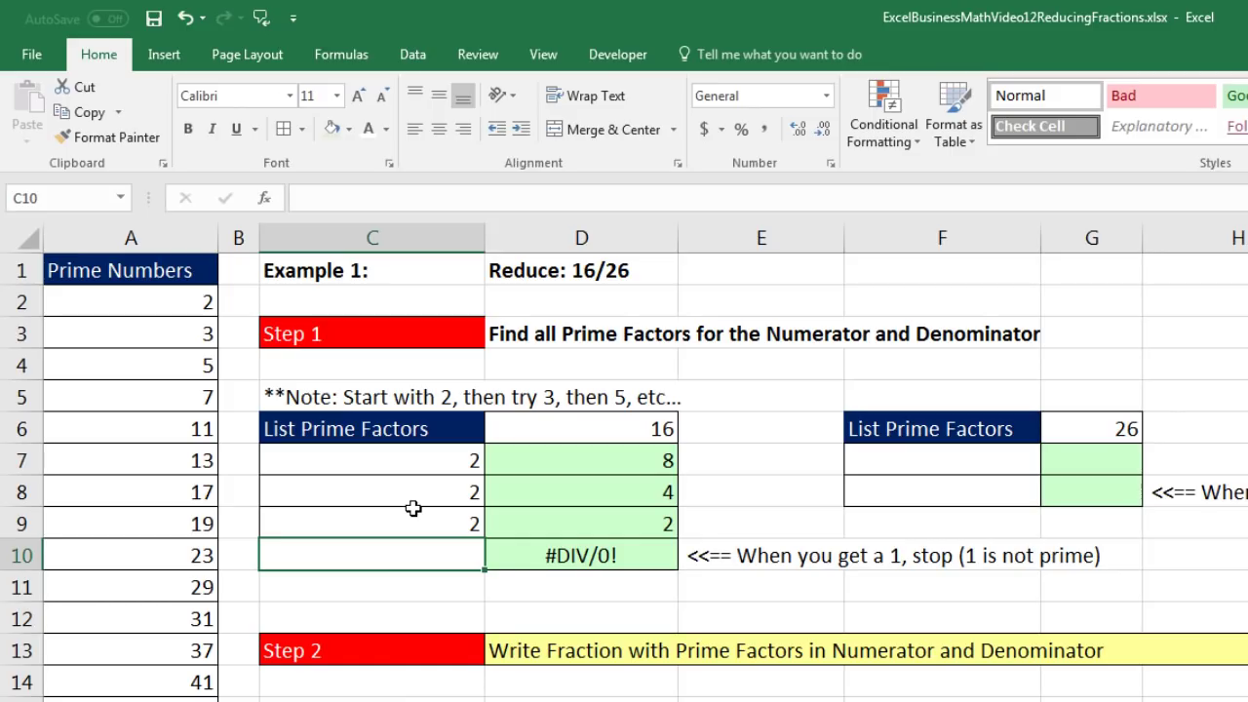
text(2)
key(Return)
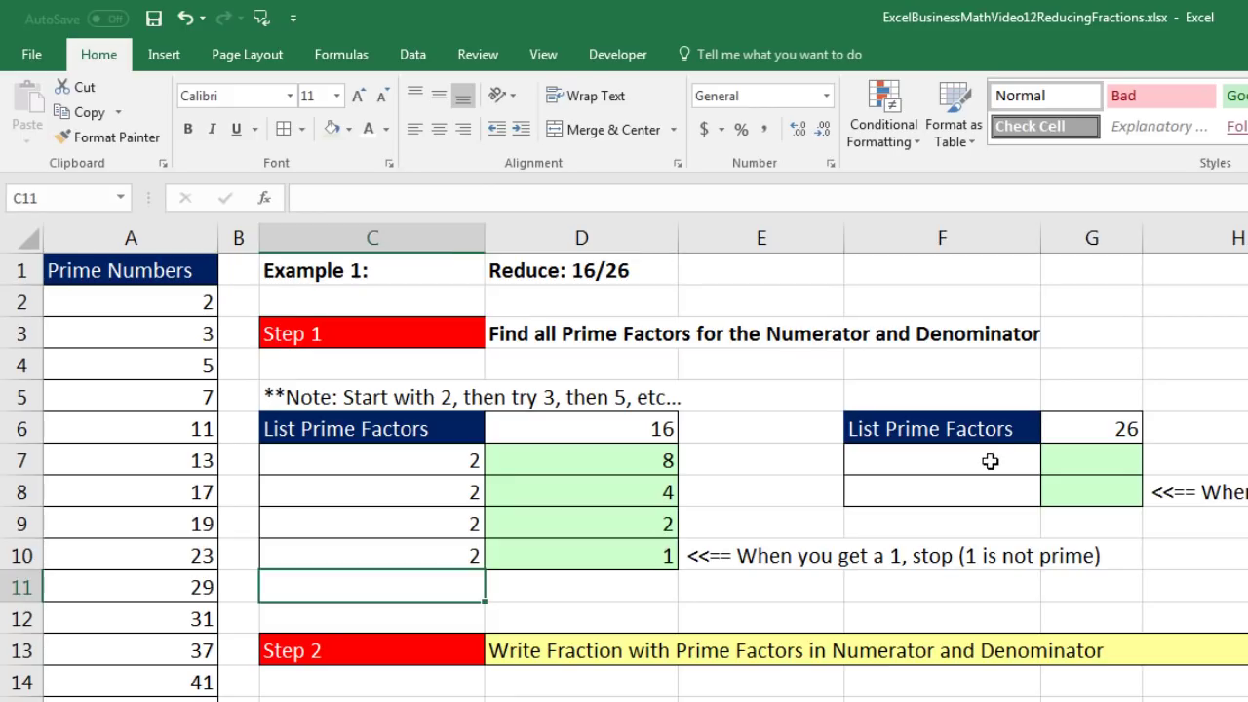
- Enter 2 as the first prime factor of 26 in F7 and the formula =G6/F7 in G7
click(1029, 451)
text(2)
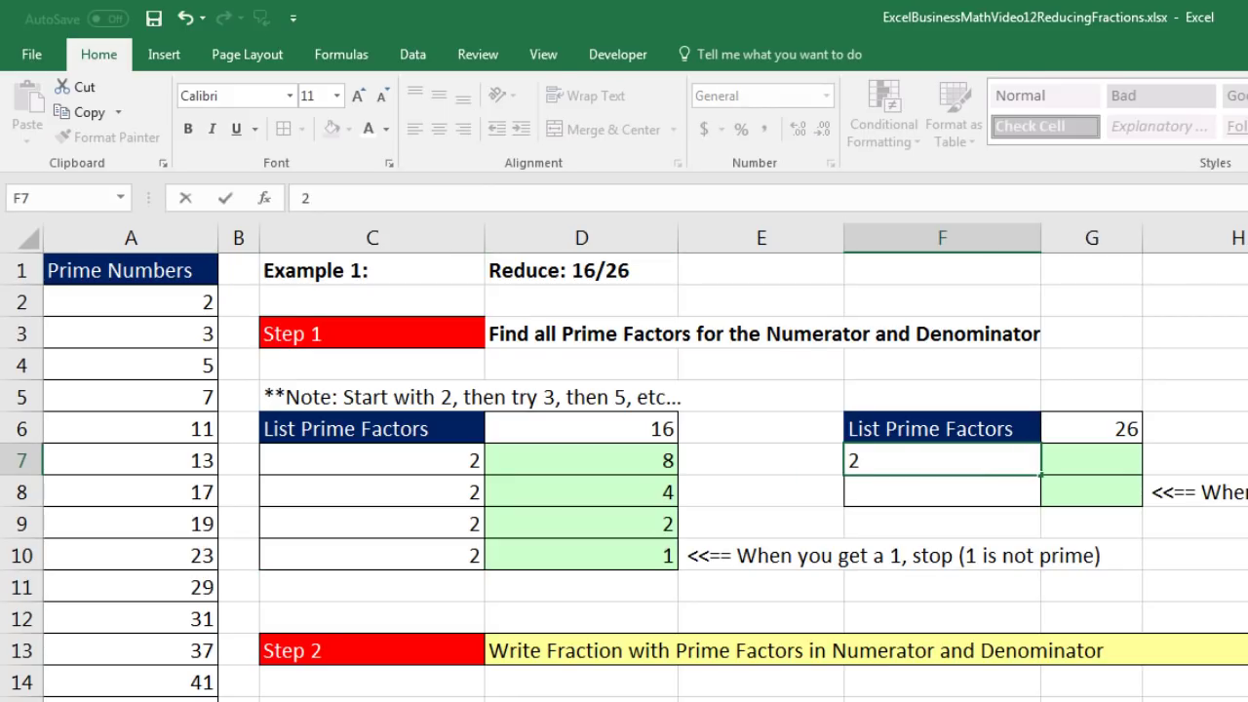
key(Tab)
text(=)
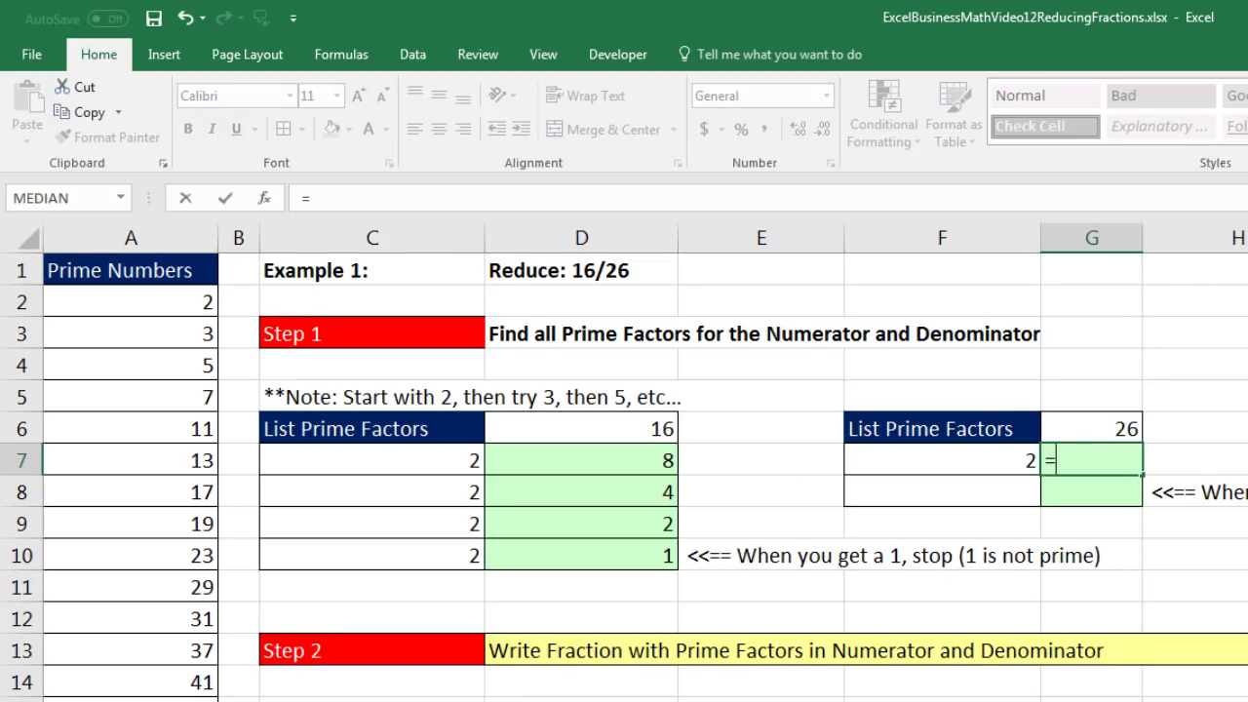
key(Up)
text(/)
key(Left)
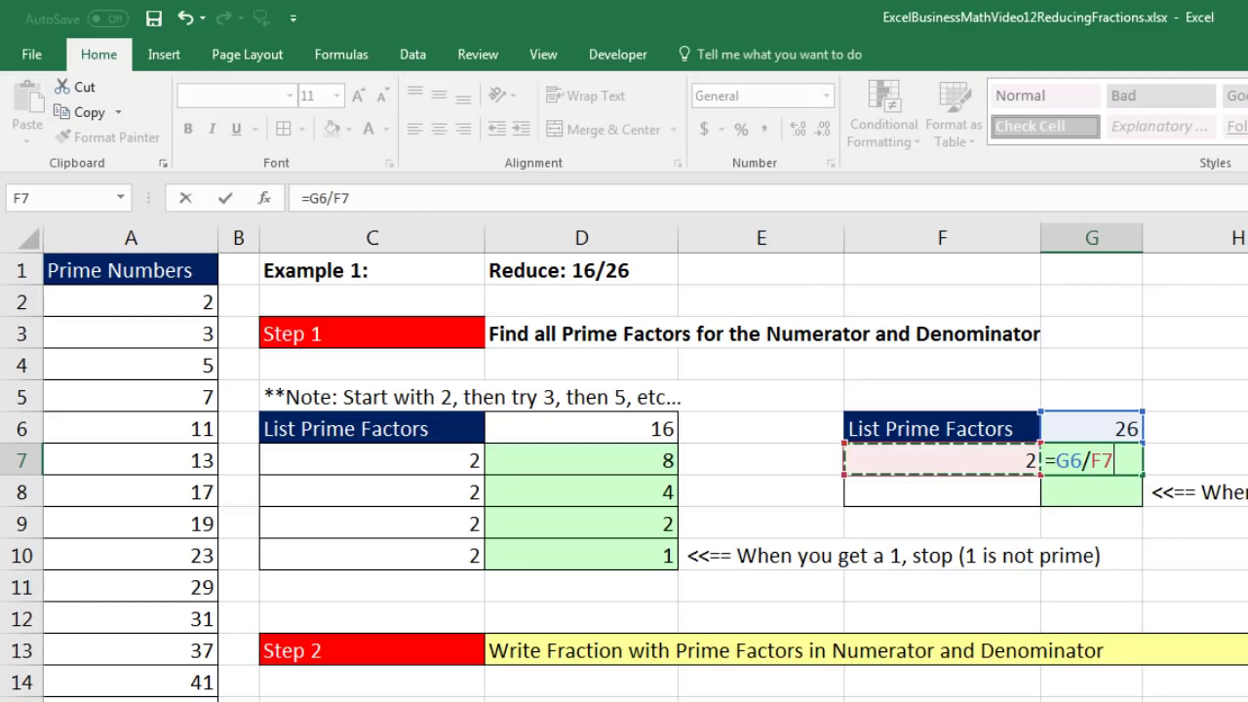
key(ctrl+Return)
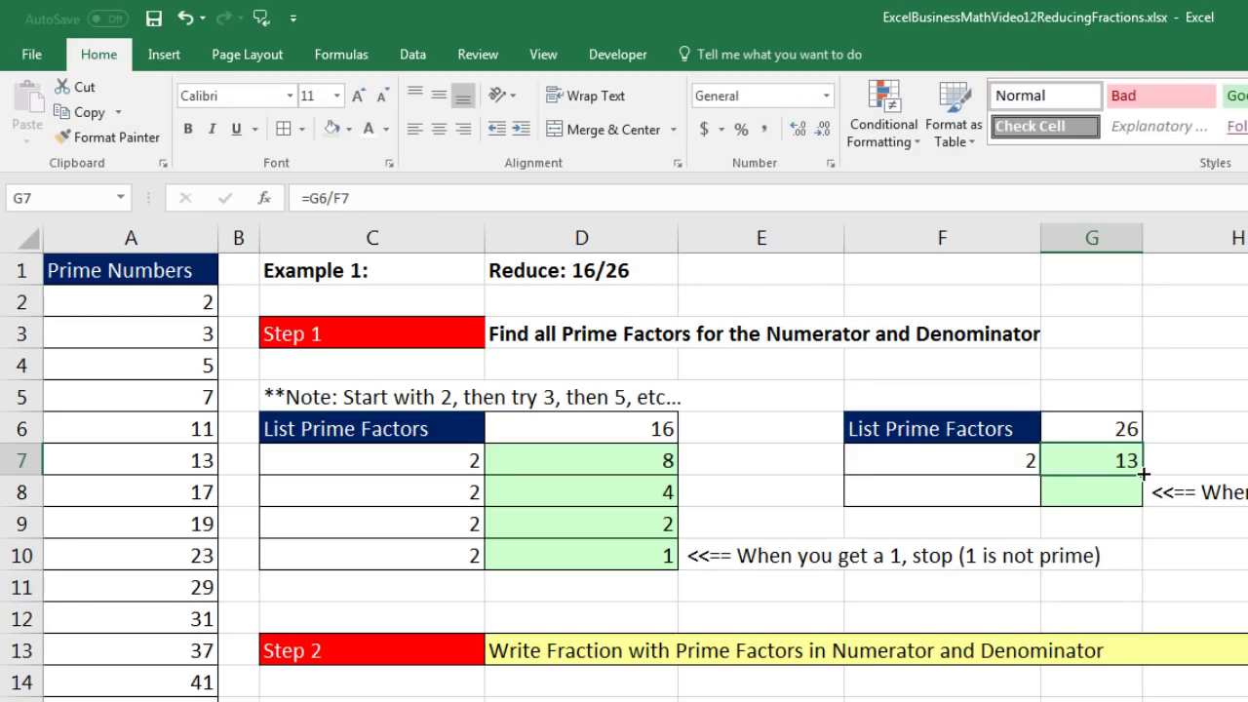
- Copy the G7 division formula down to G8 and enter 13 as the second prime factor in F8
drag(1142, 474, 1149, 496)
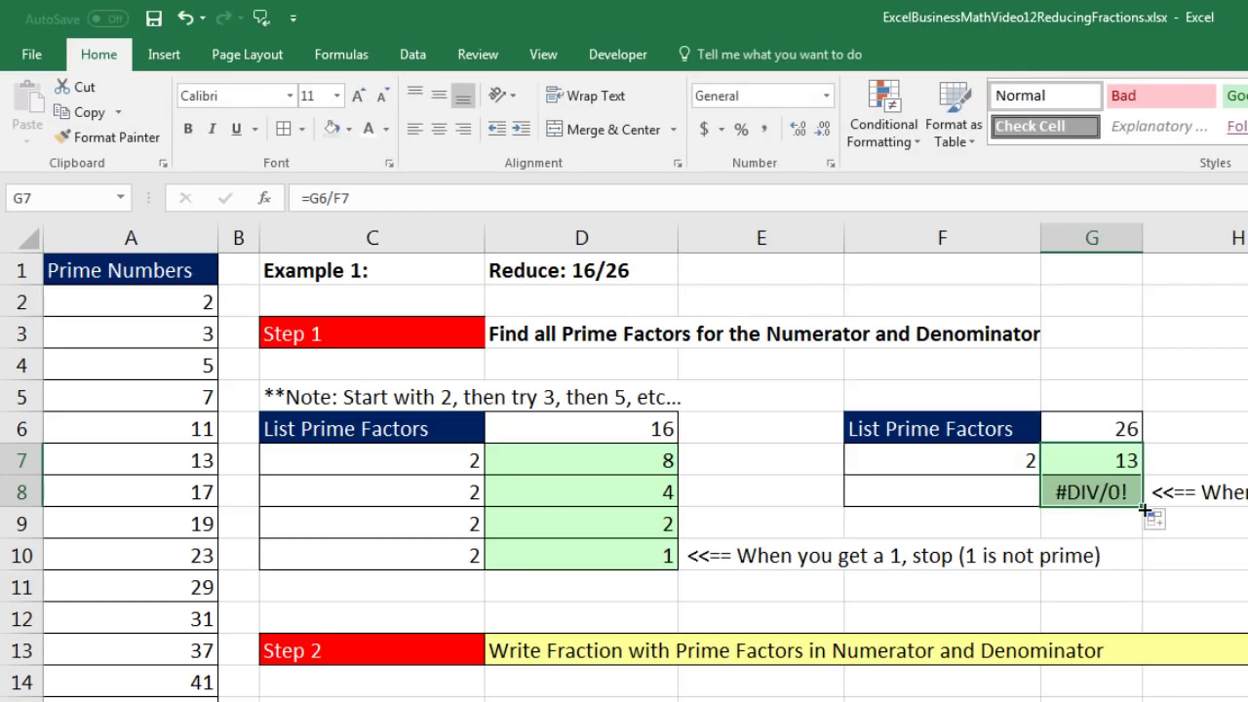
click(1100, 473)
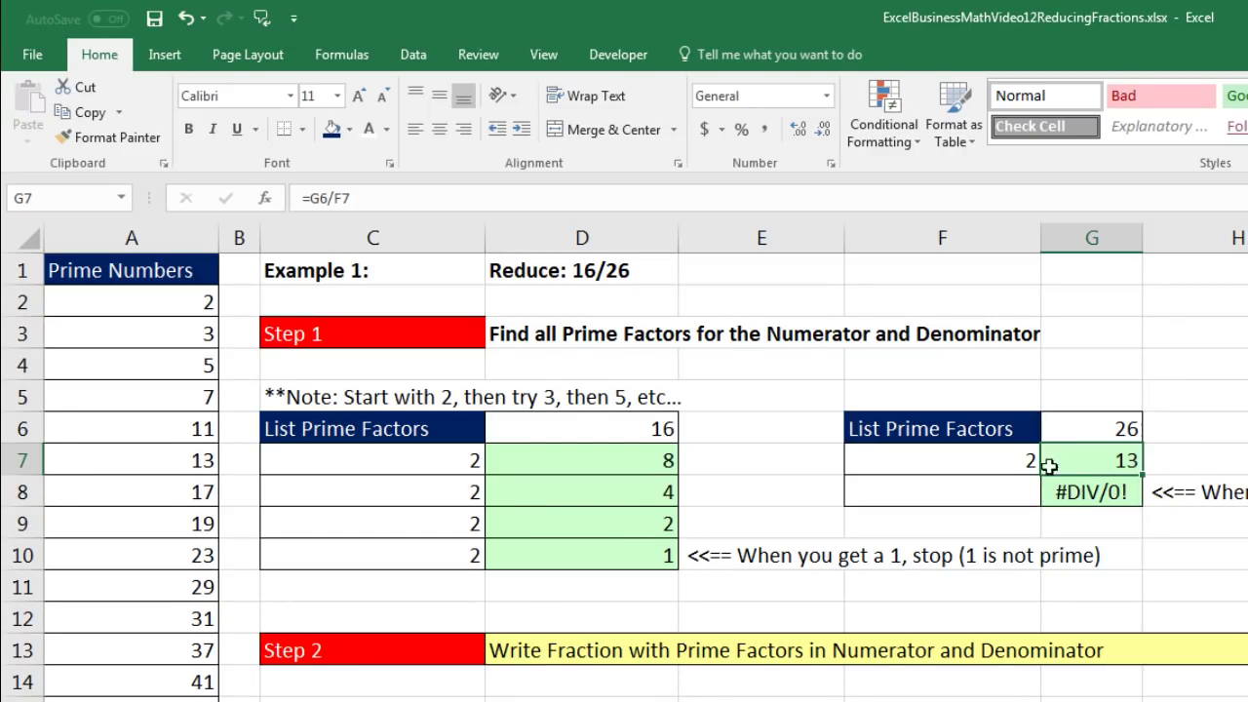
click(998, 493)
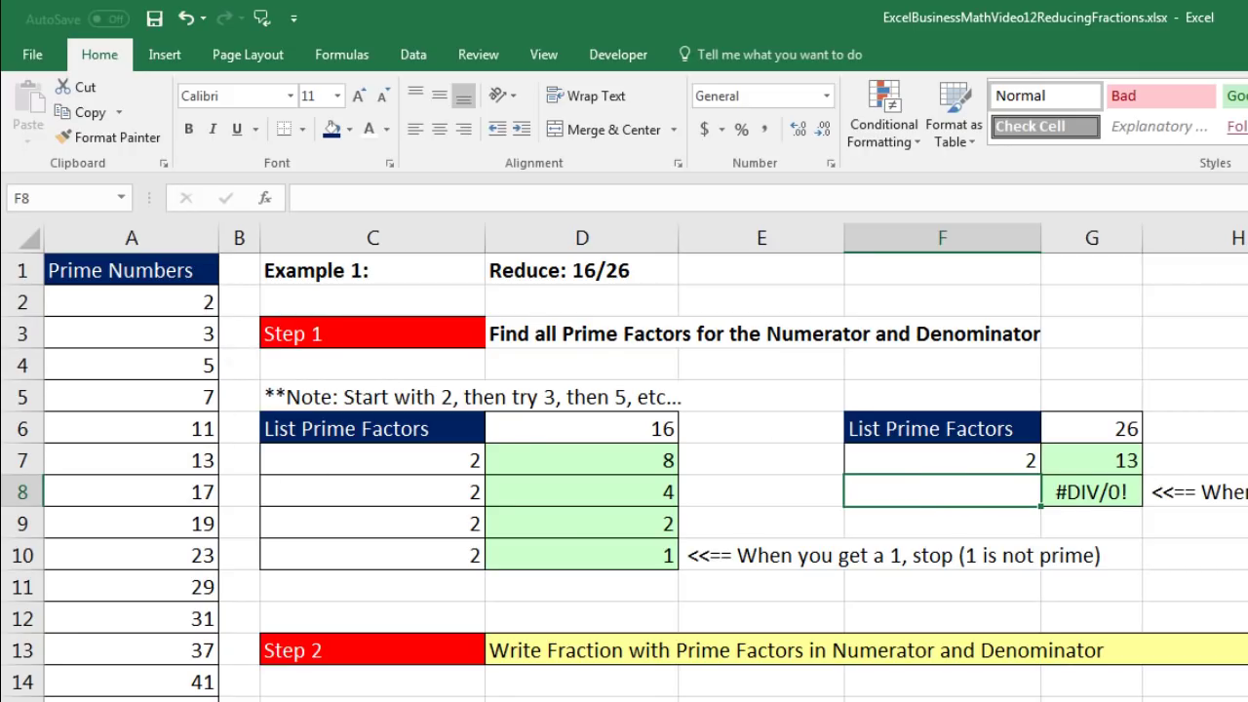
text(13)
key(Return)
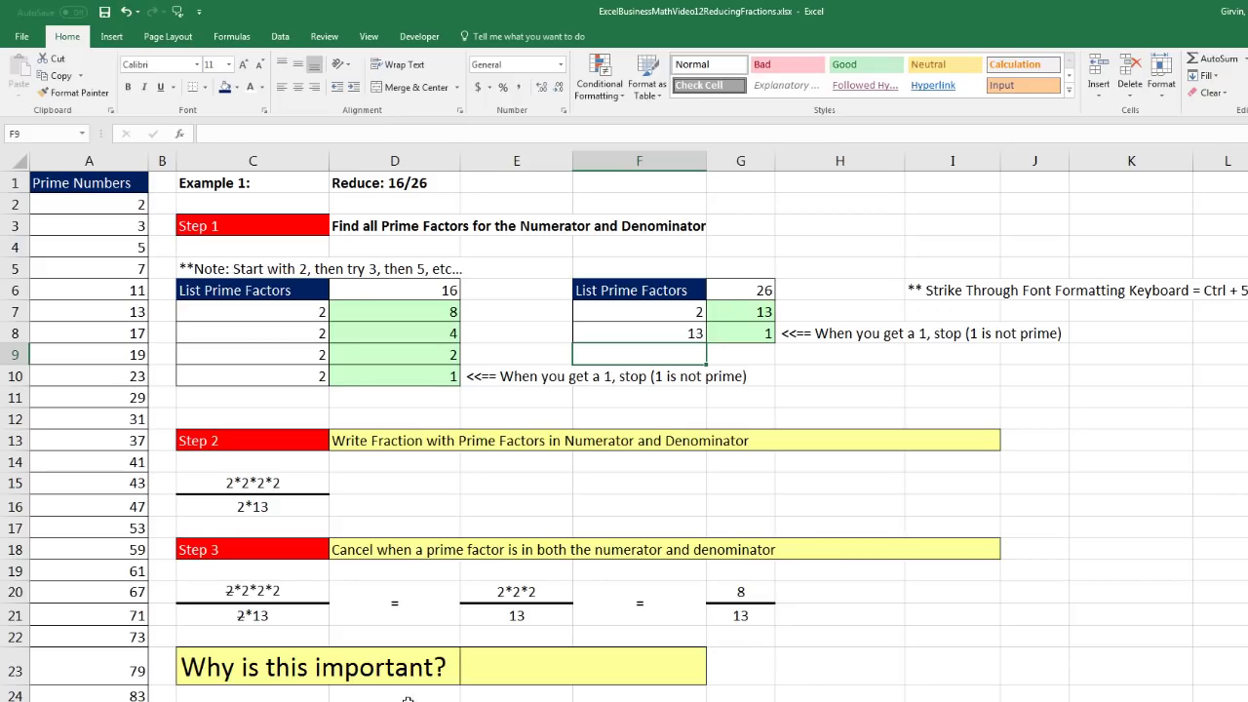
- Enter the formula =16/26 in both C28 and C33
scroll(860, 648, down, 7)
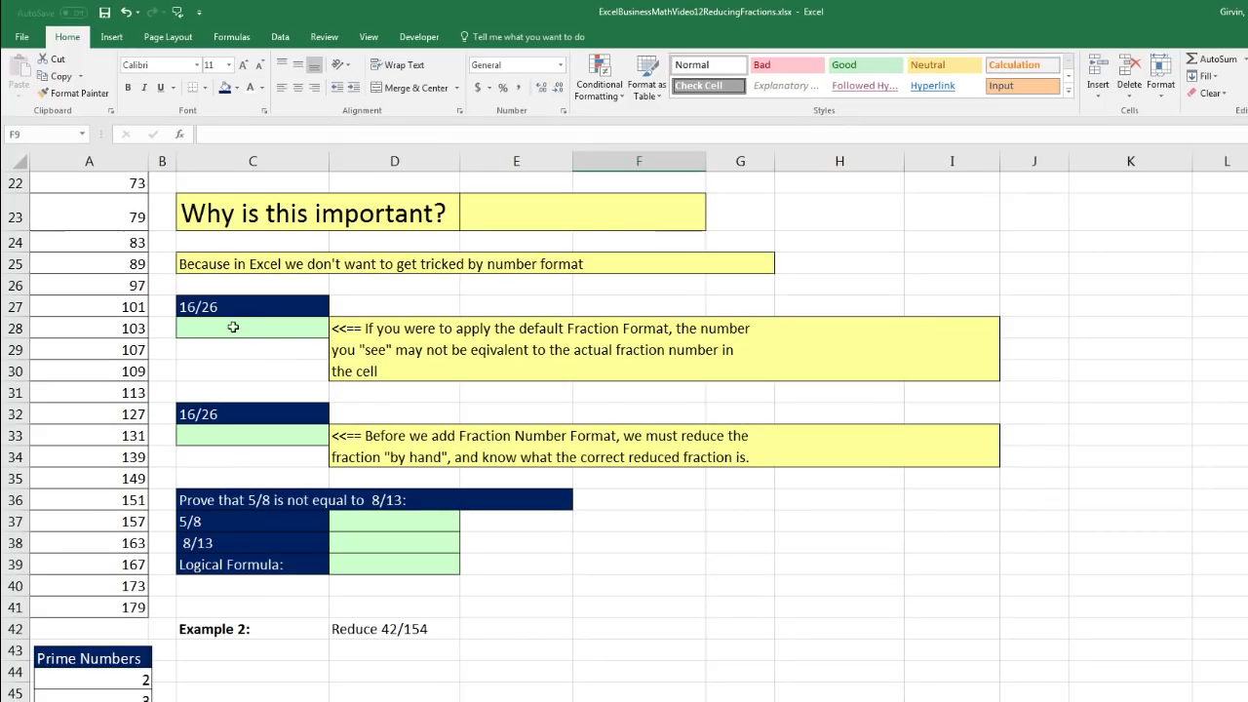
click(233, 327)
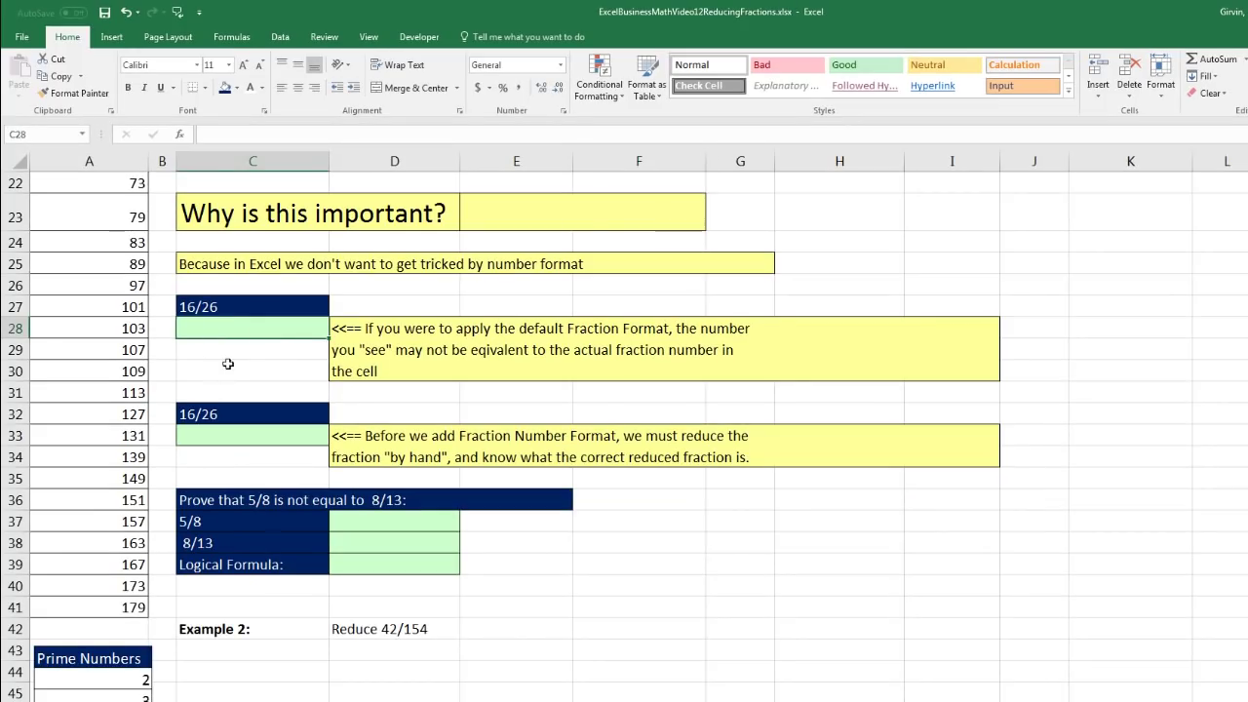
text(=)
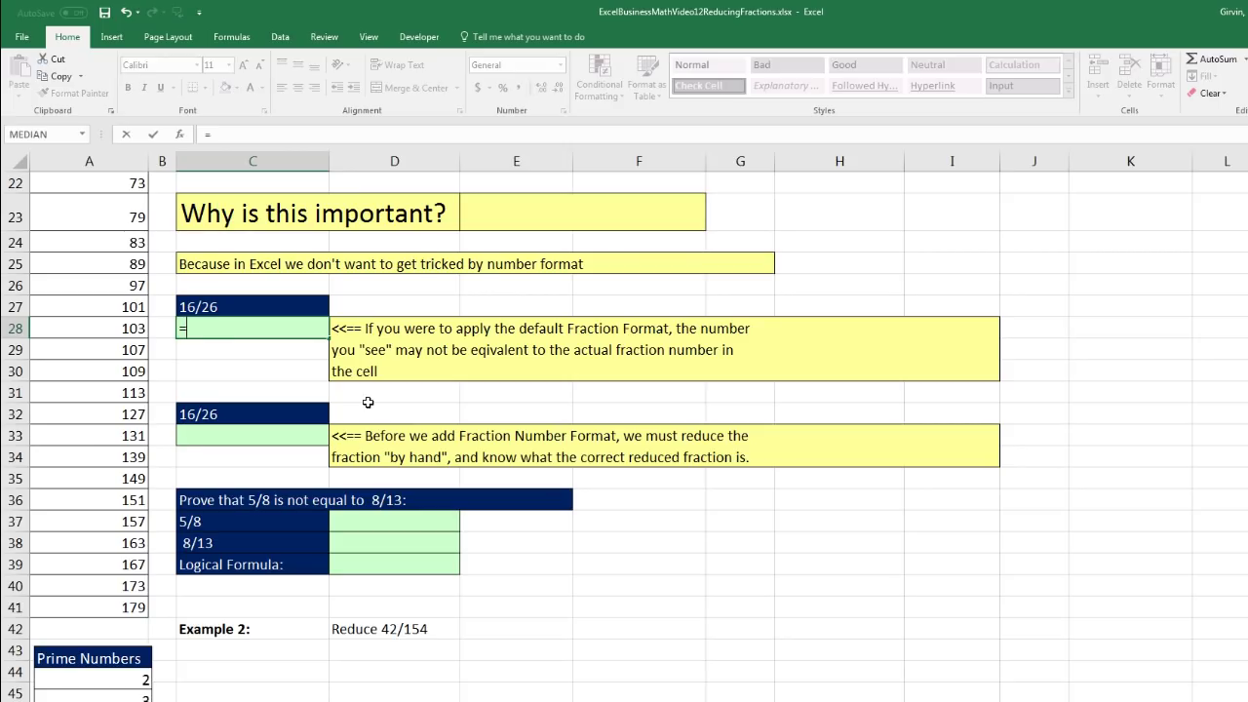
text(16/26)
key(Return)
click(234, 435)
text(=16/2)
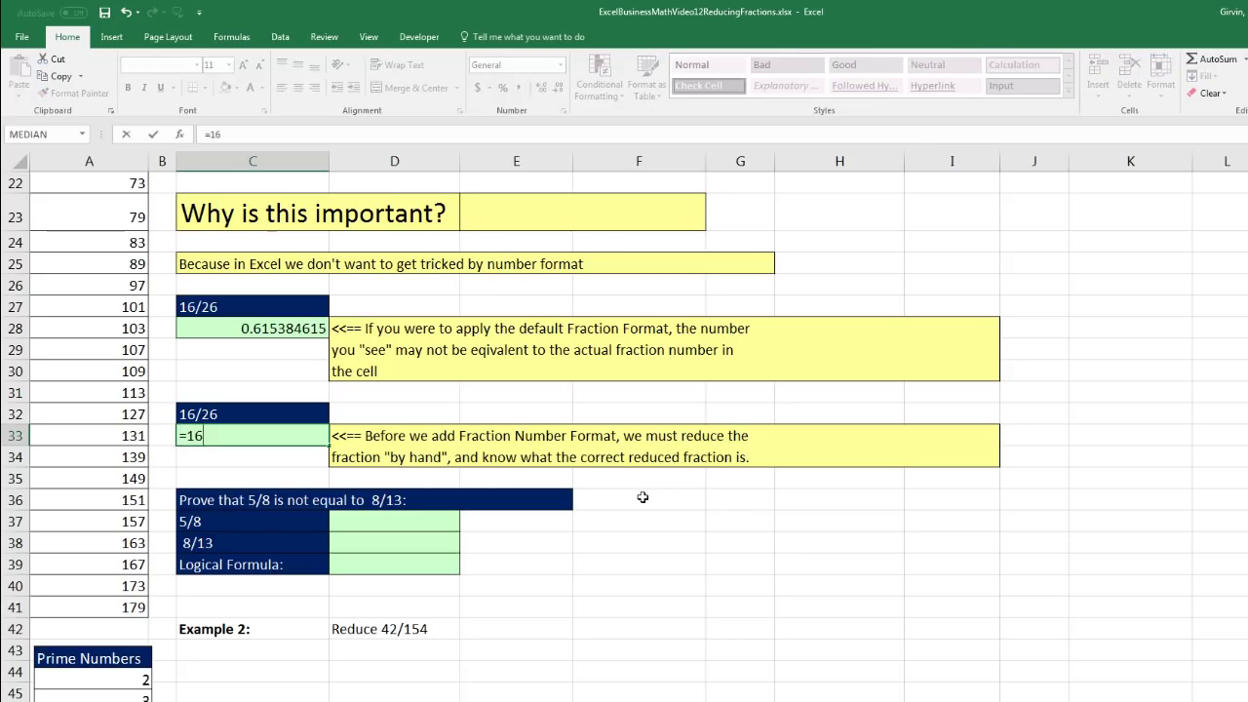
key(Return)
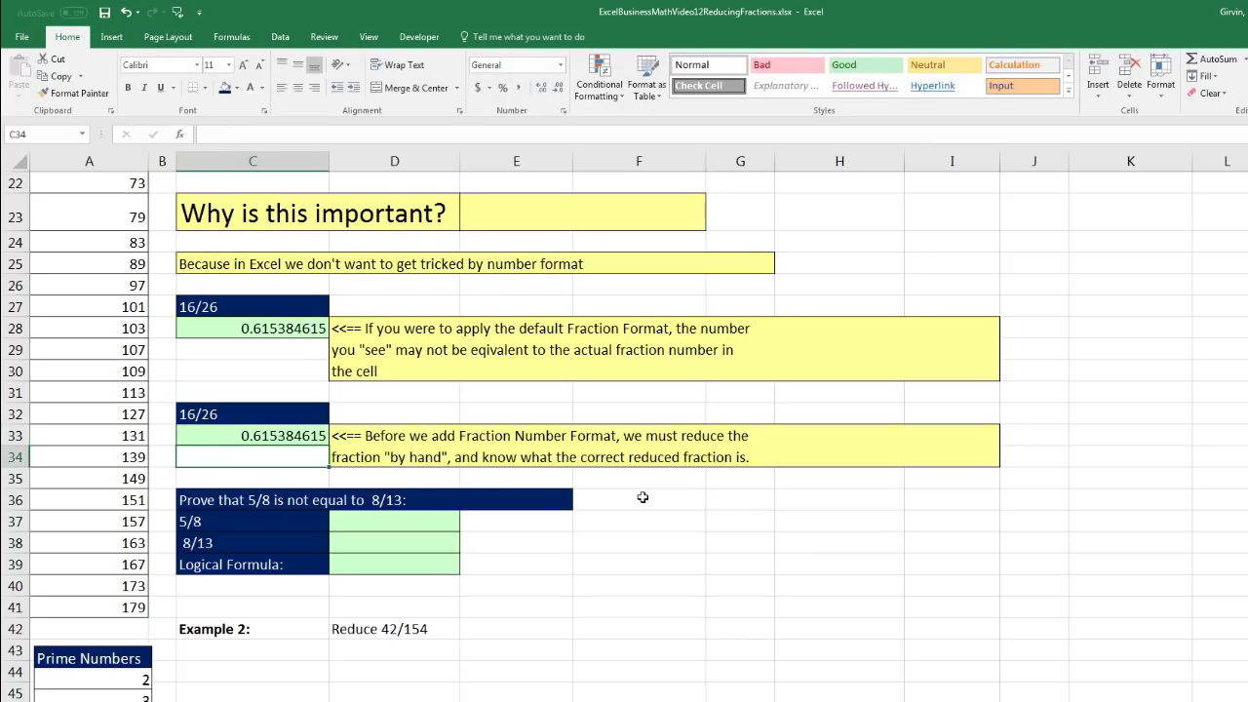
- Apply the default Fraction number format to the 16/26 result in C28
click(302, 330)
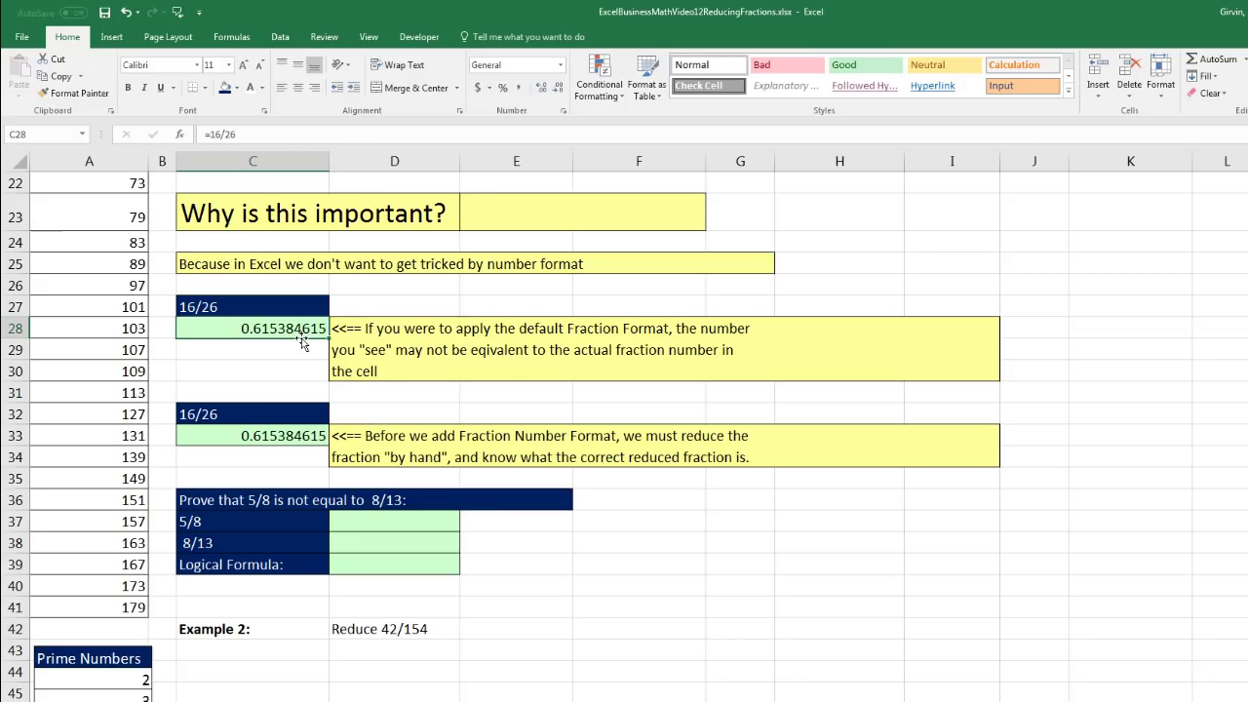
click(561, 65)
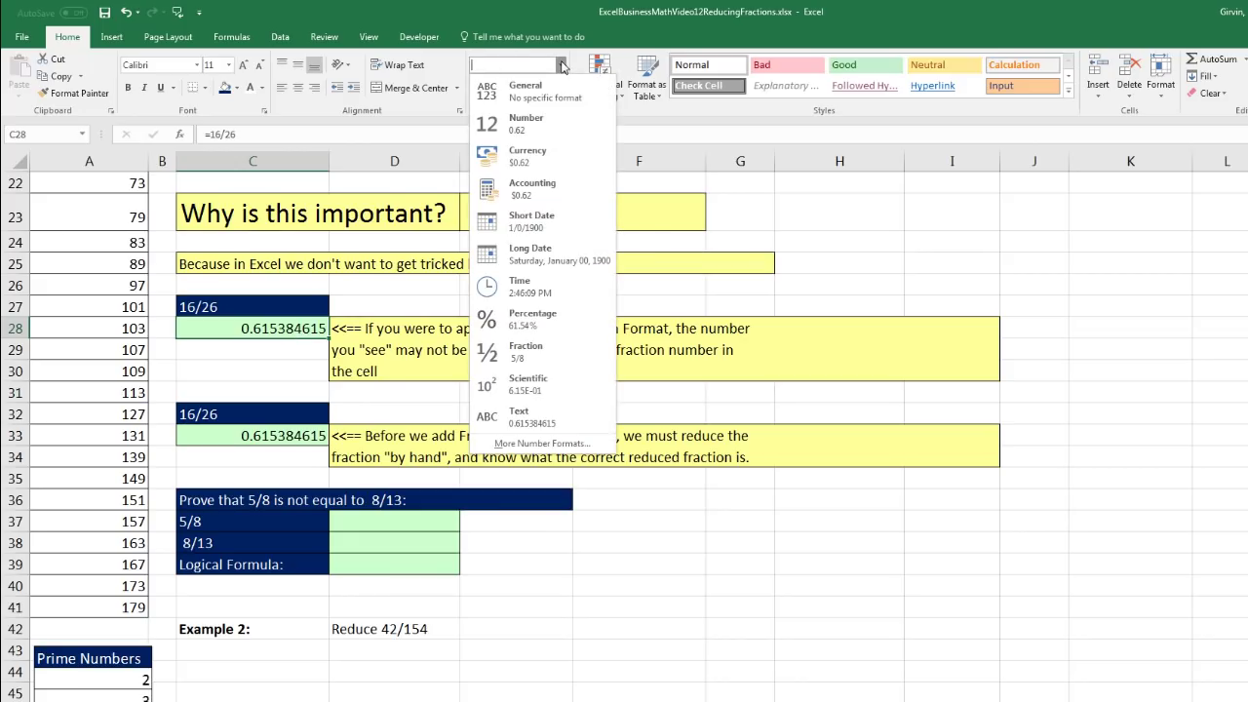
click(515, 360)
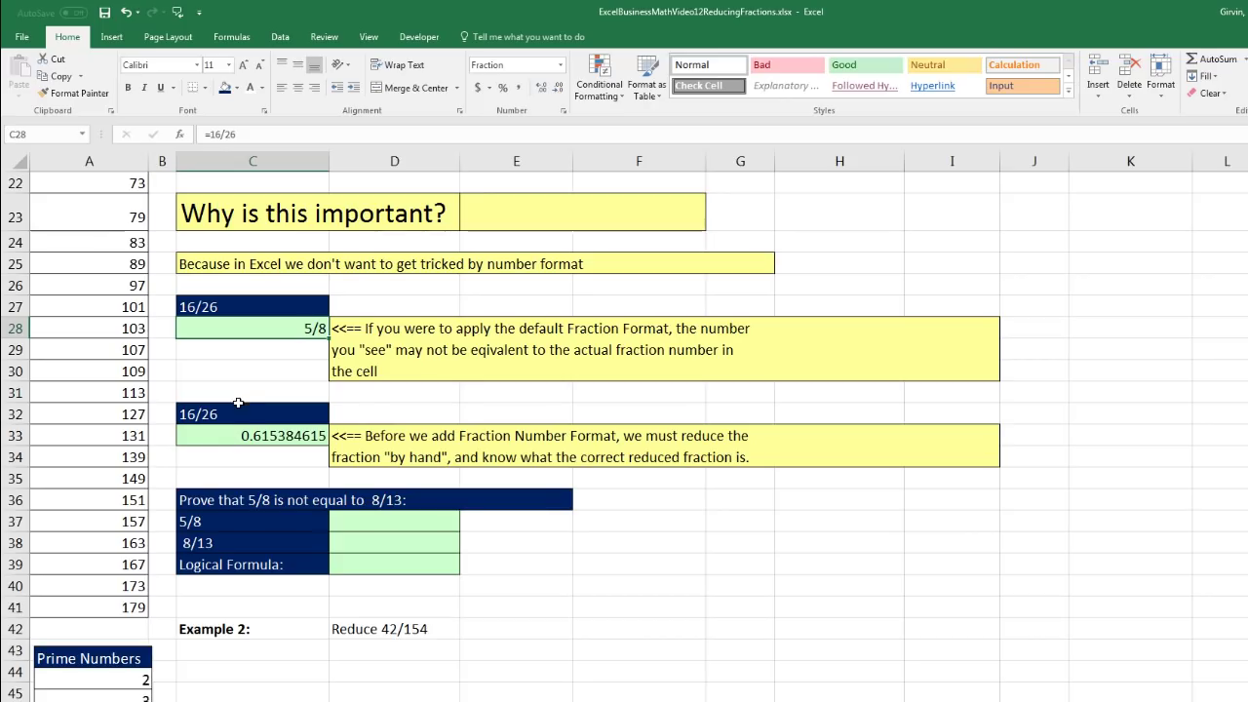
- Apply the custom number format ?/?? to the 16/26 result in C33
click(246, 438)
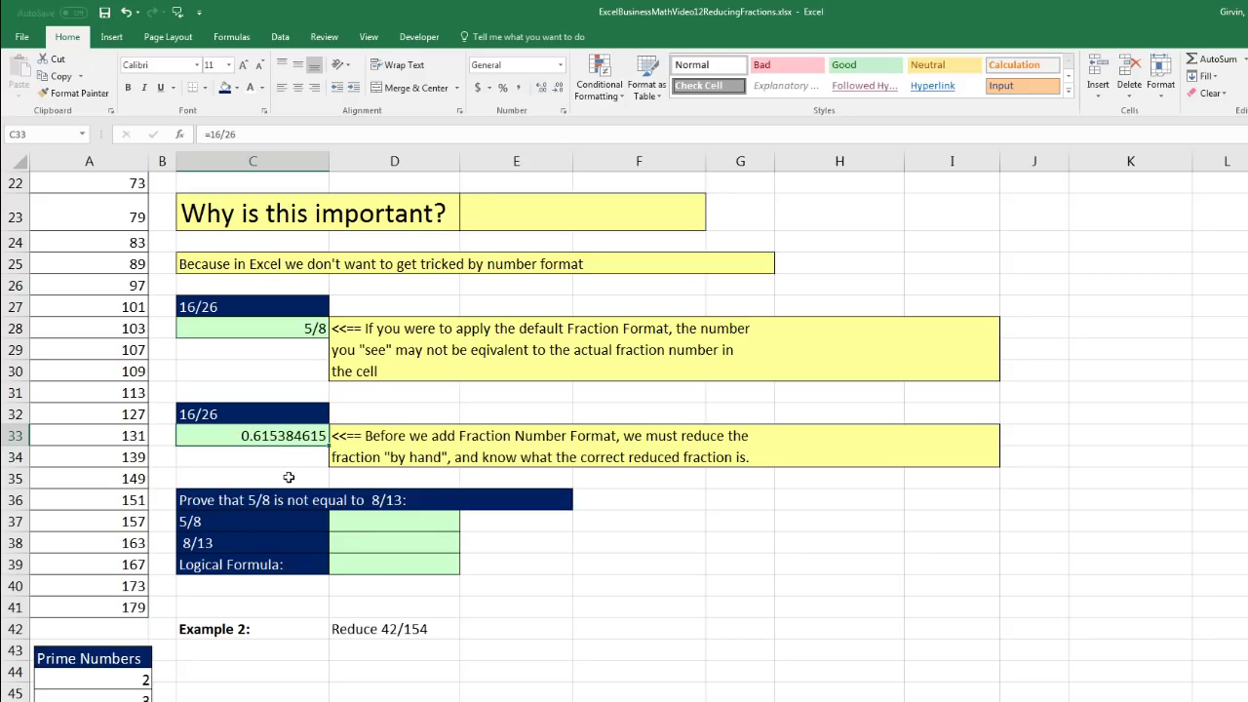
key(ctrl+1)
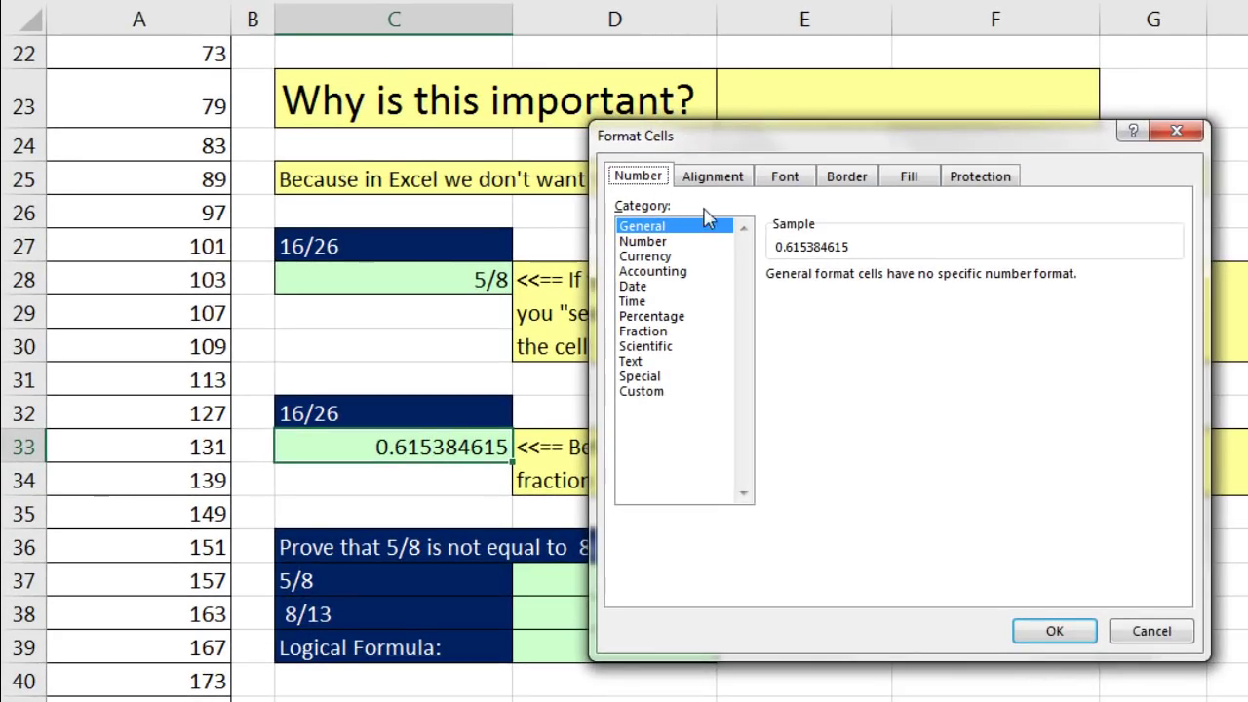
click(649, 395)
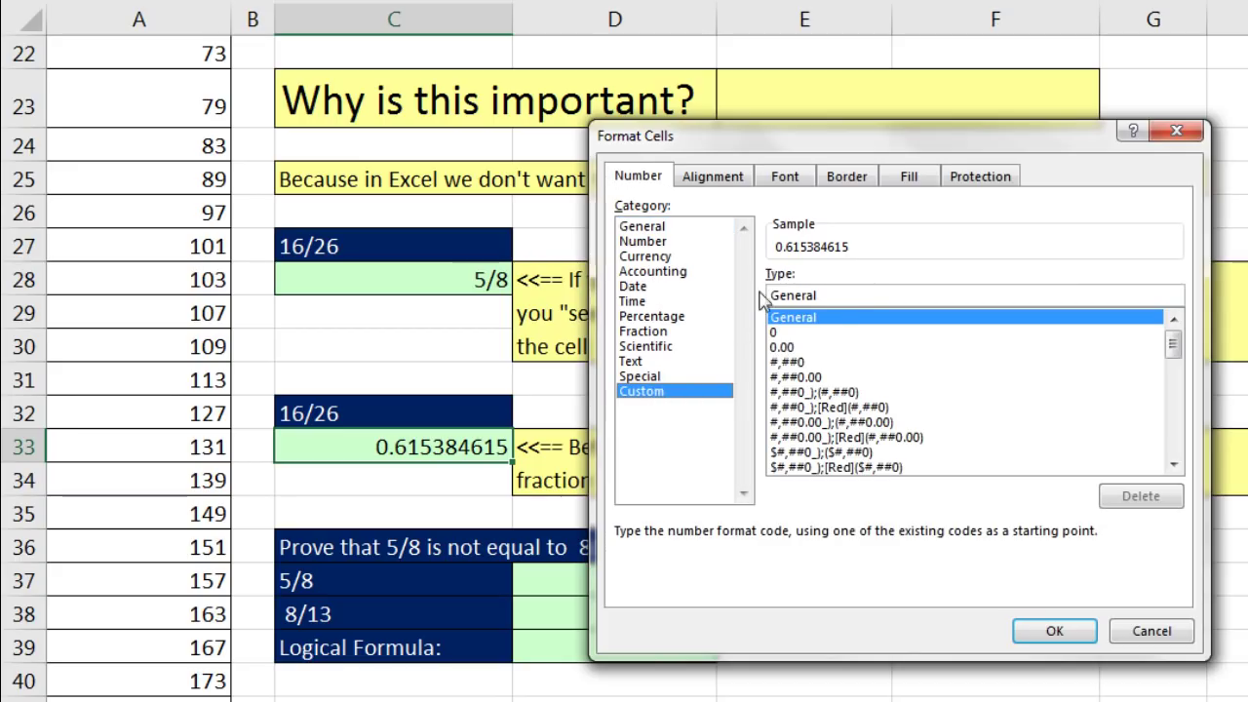
drag(847, 300, 747, 300)
text(?)
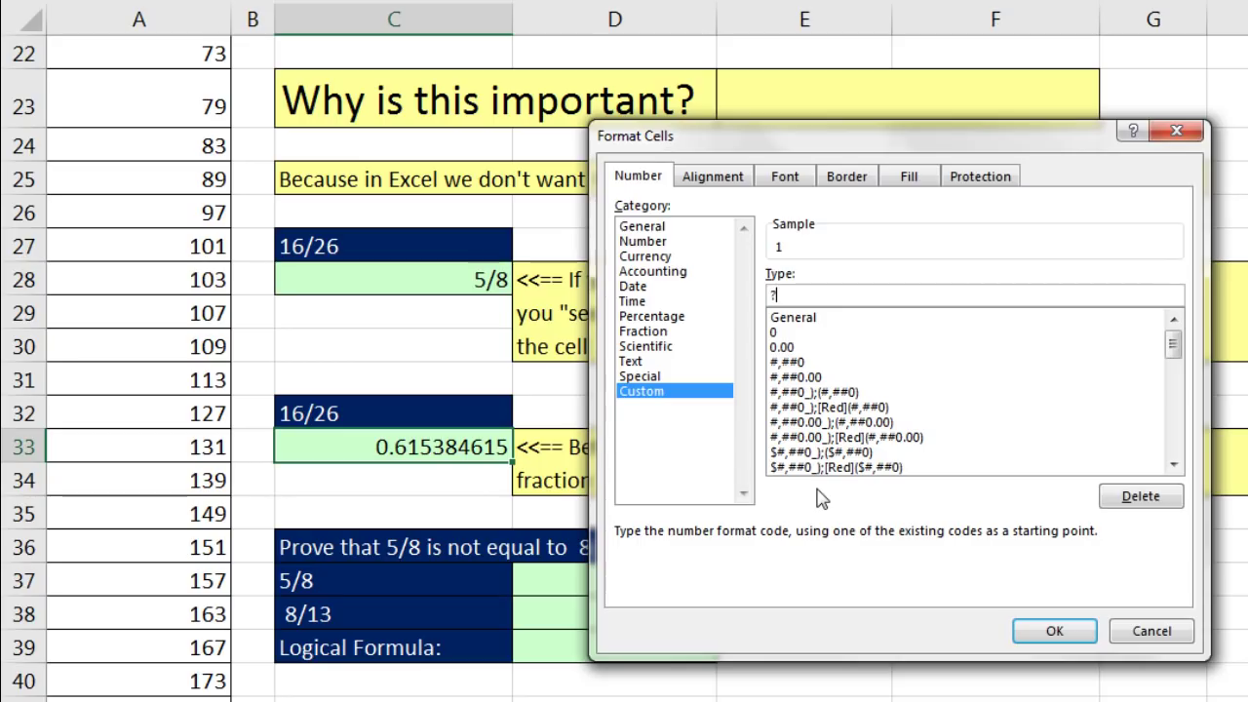
text(/??)
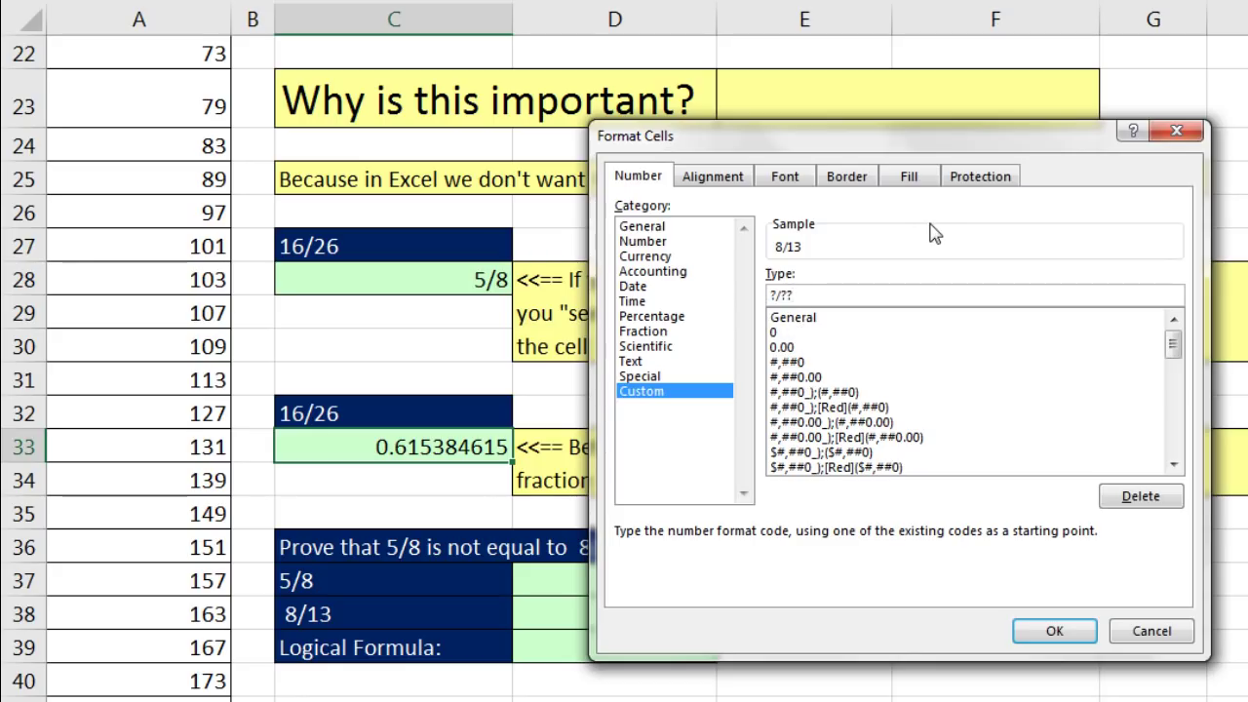
click(1055, 634)
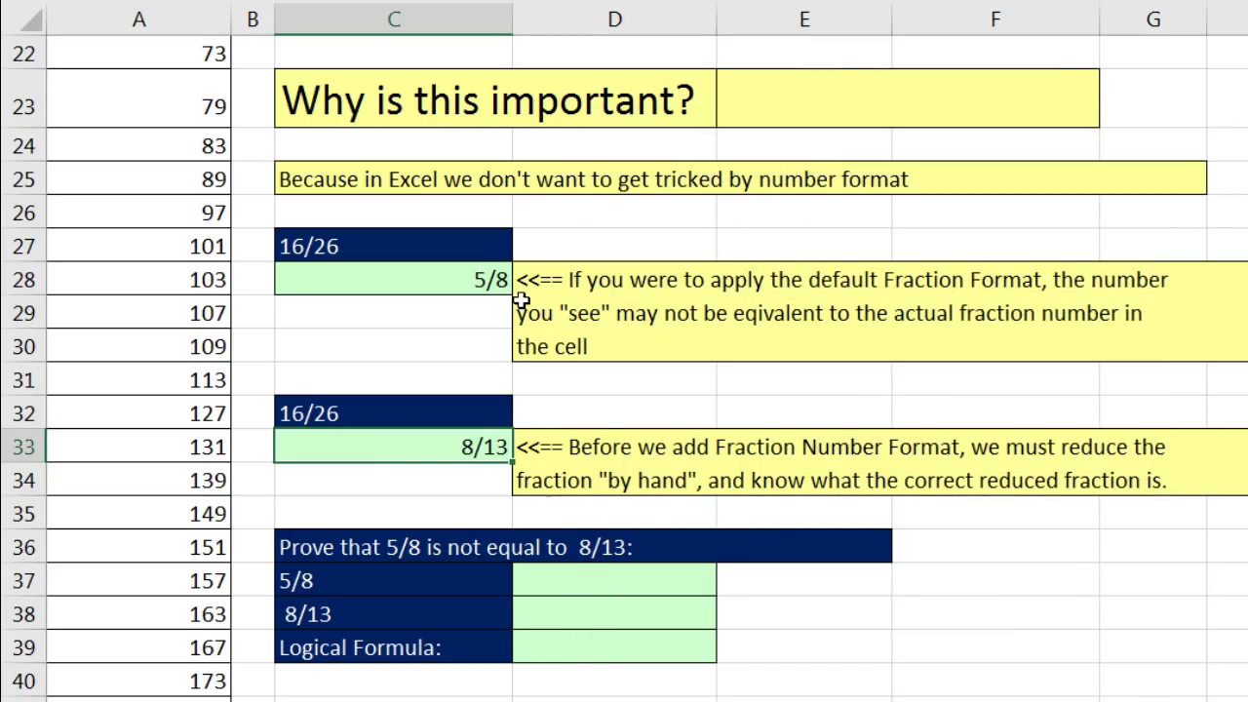
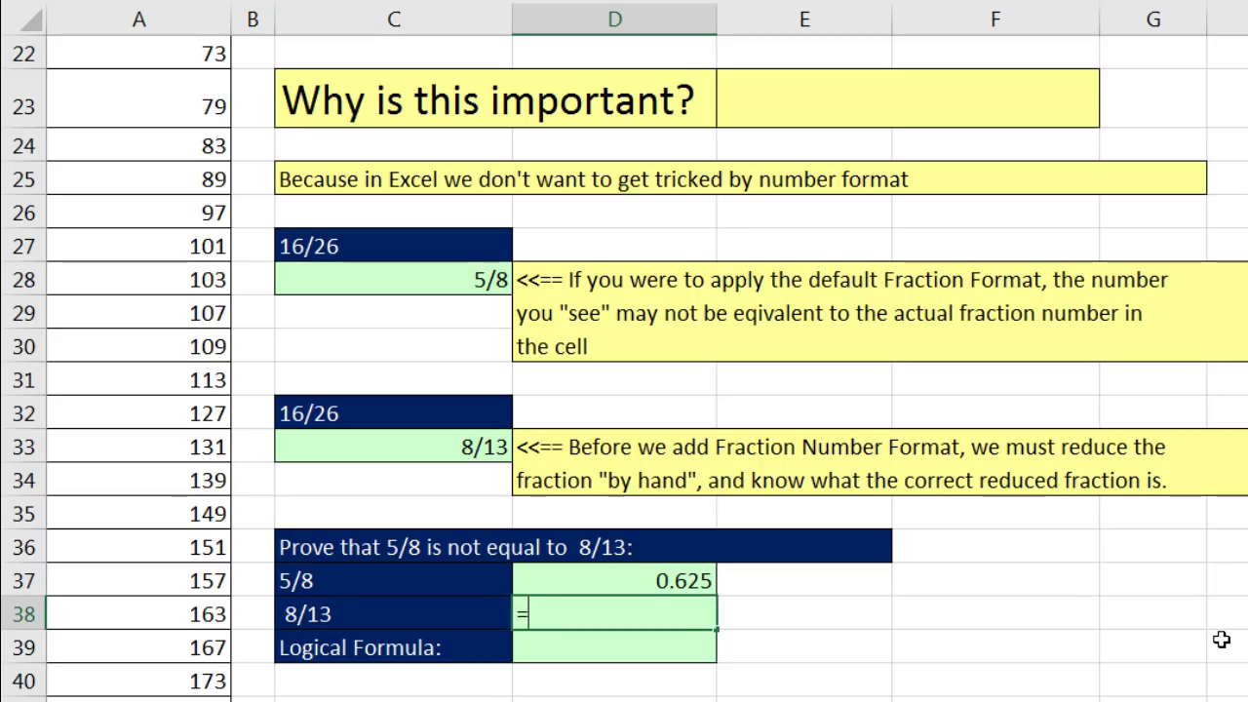
- Enter =16/26 in D38 and apply the default Fraction number format to D37:D38
text(16/26)
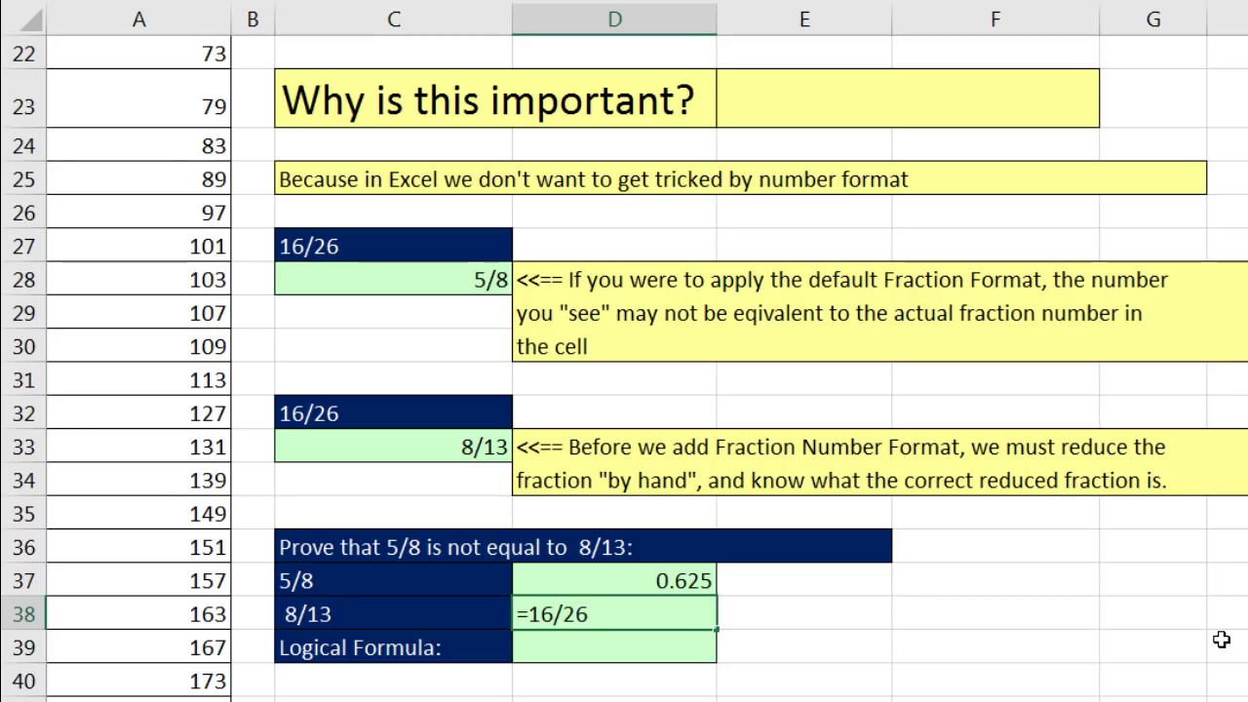
key(Return)
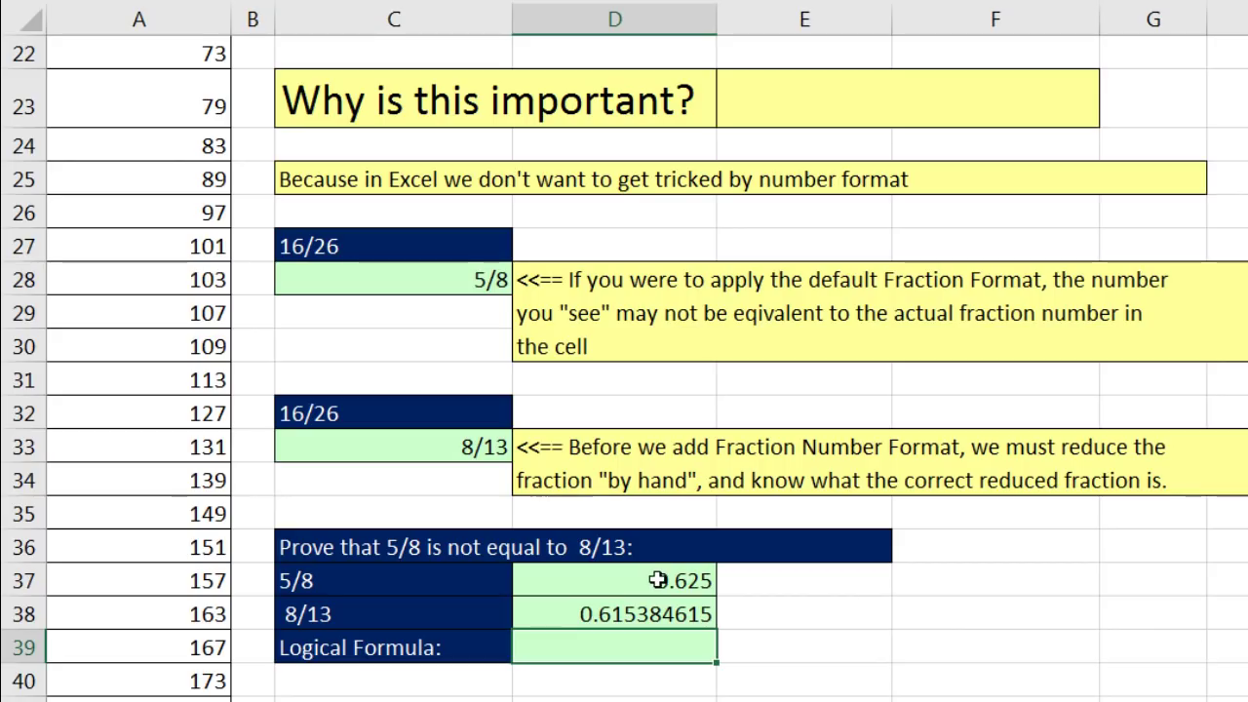
drag(658, 580, 669, 614)
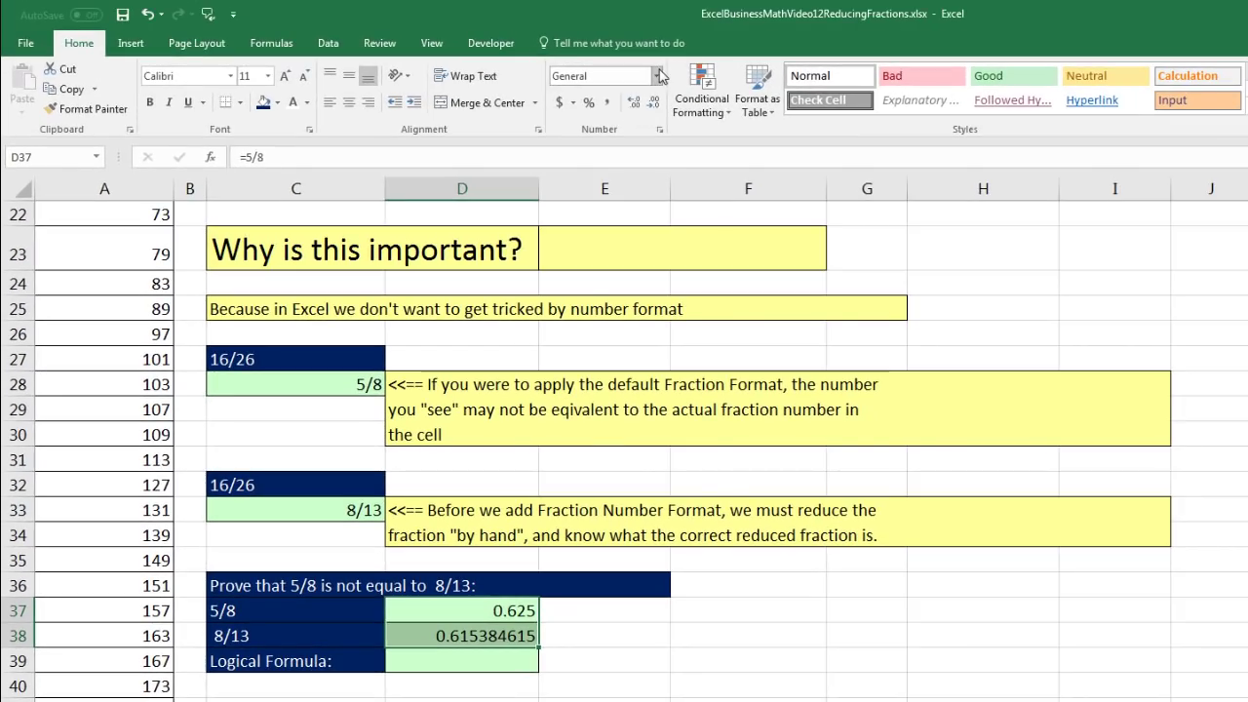
click(659, 76)
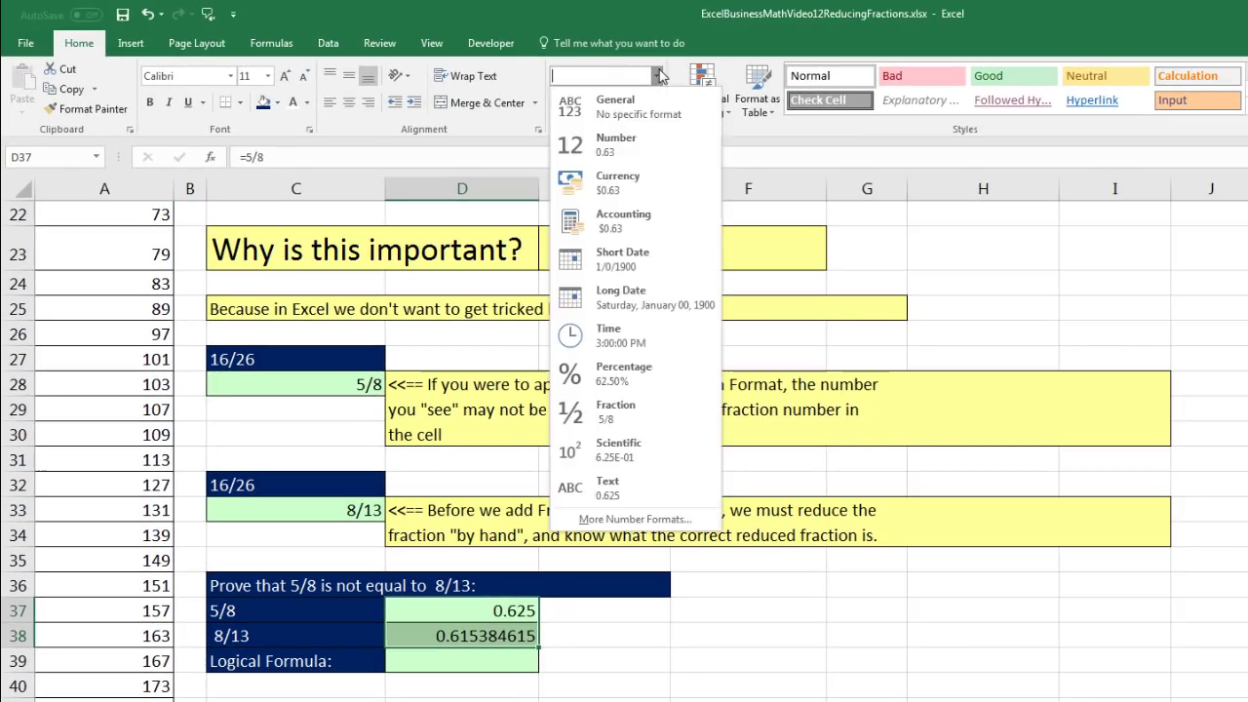
click(610, 421)
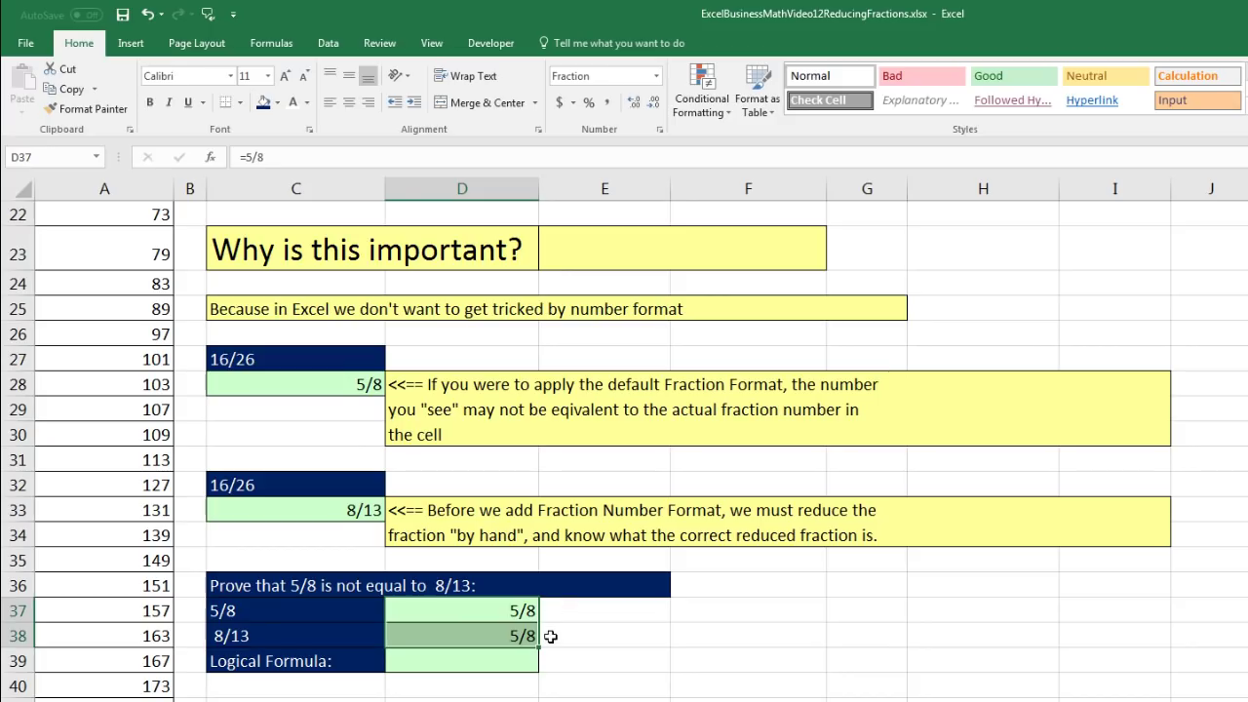
- Enter the logical formula =D37=D38 in D39 to compare the two fractions
click(508, 662)
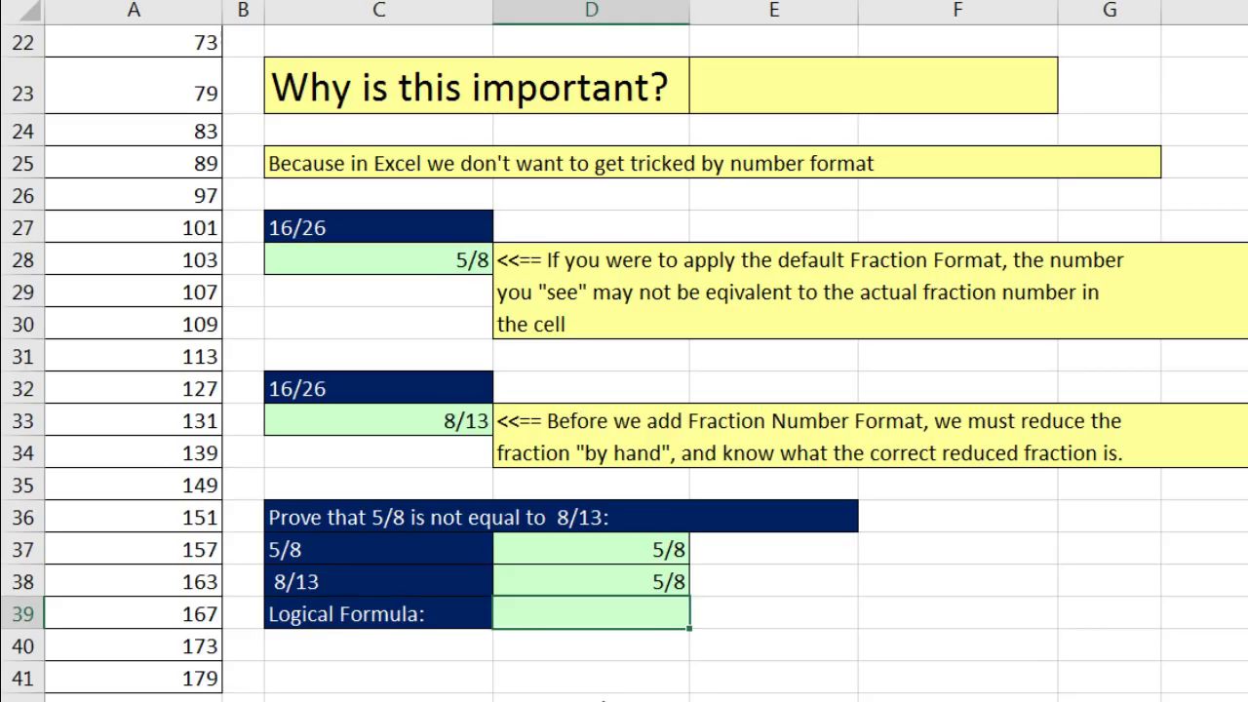
text(=)
key(Up)
key(Up)
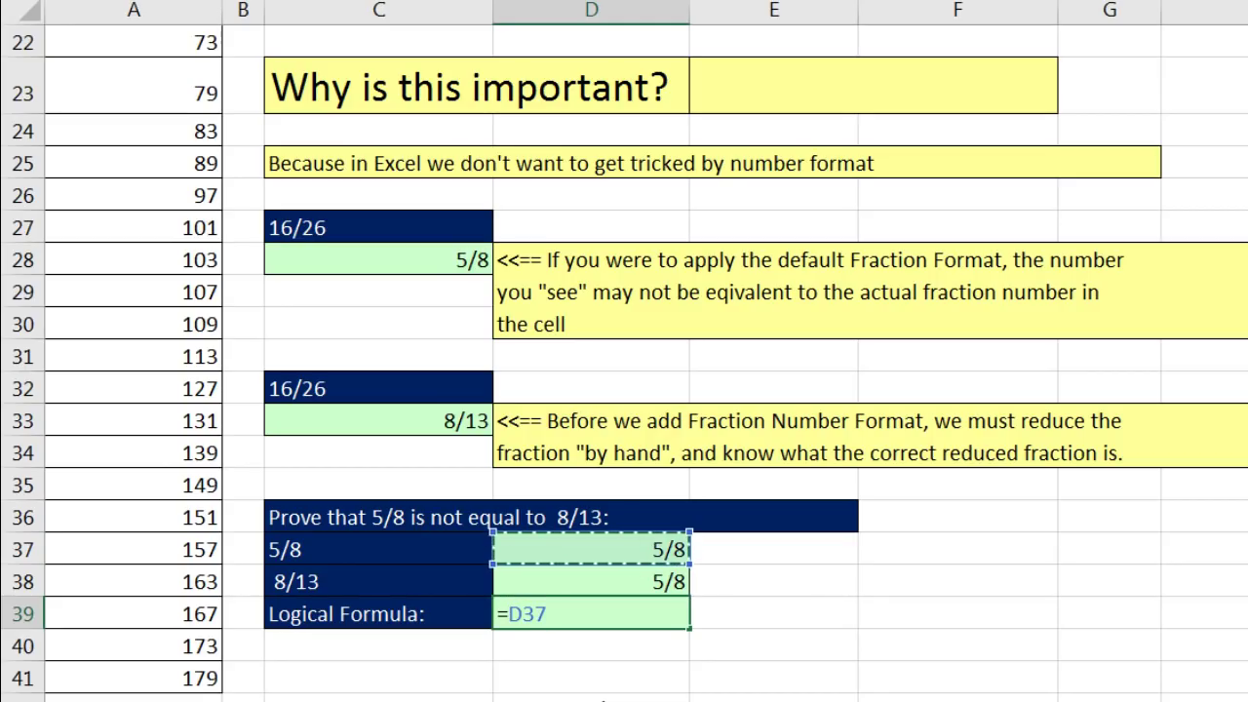
text(=)
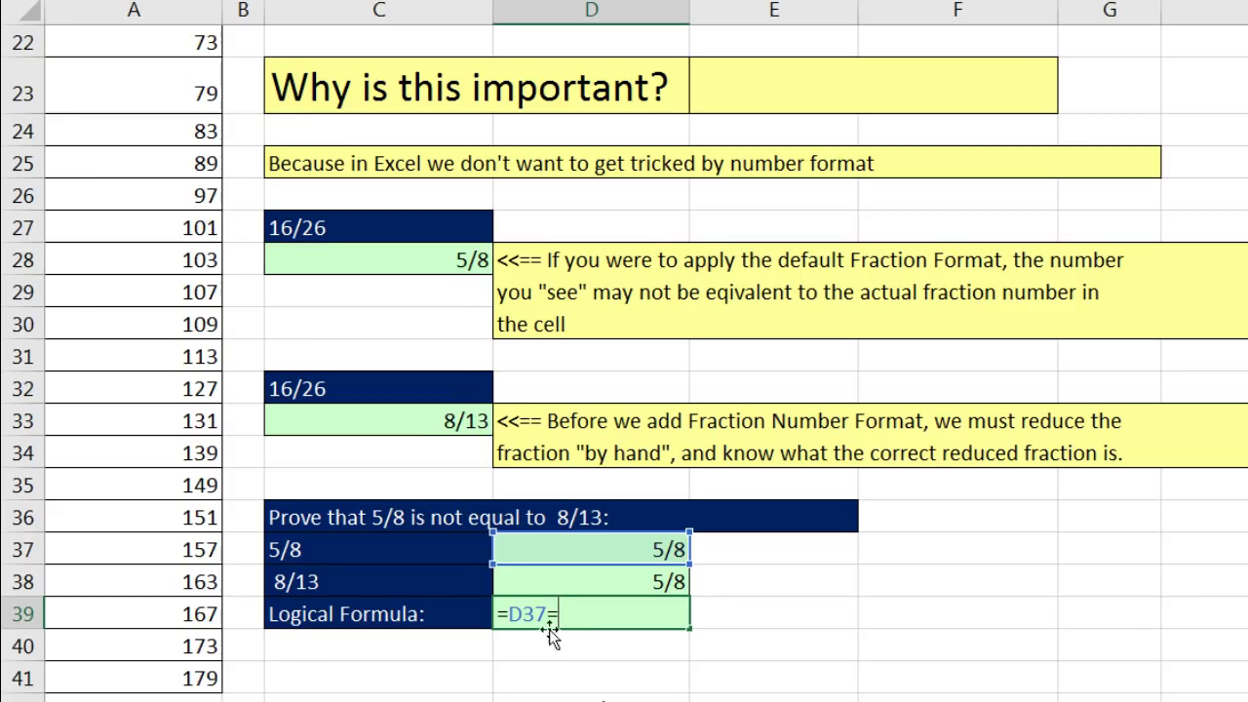
click(661, 583)
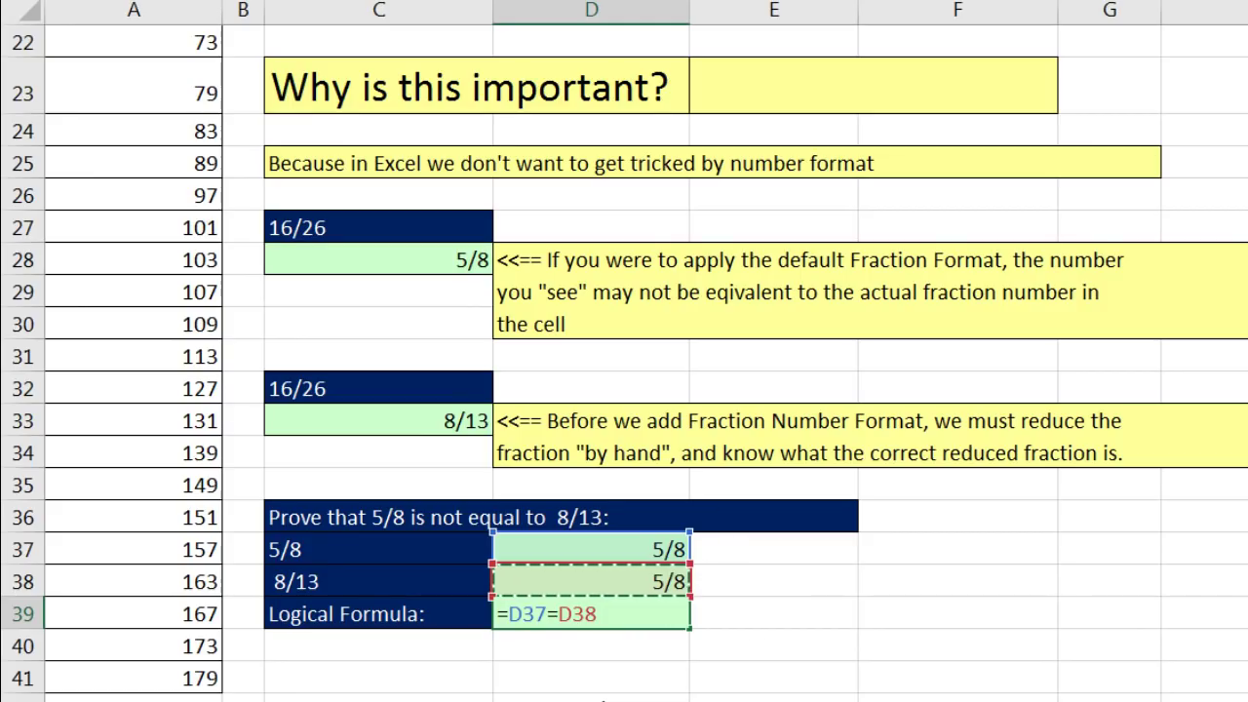
key(Return)
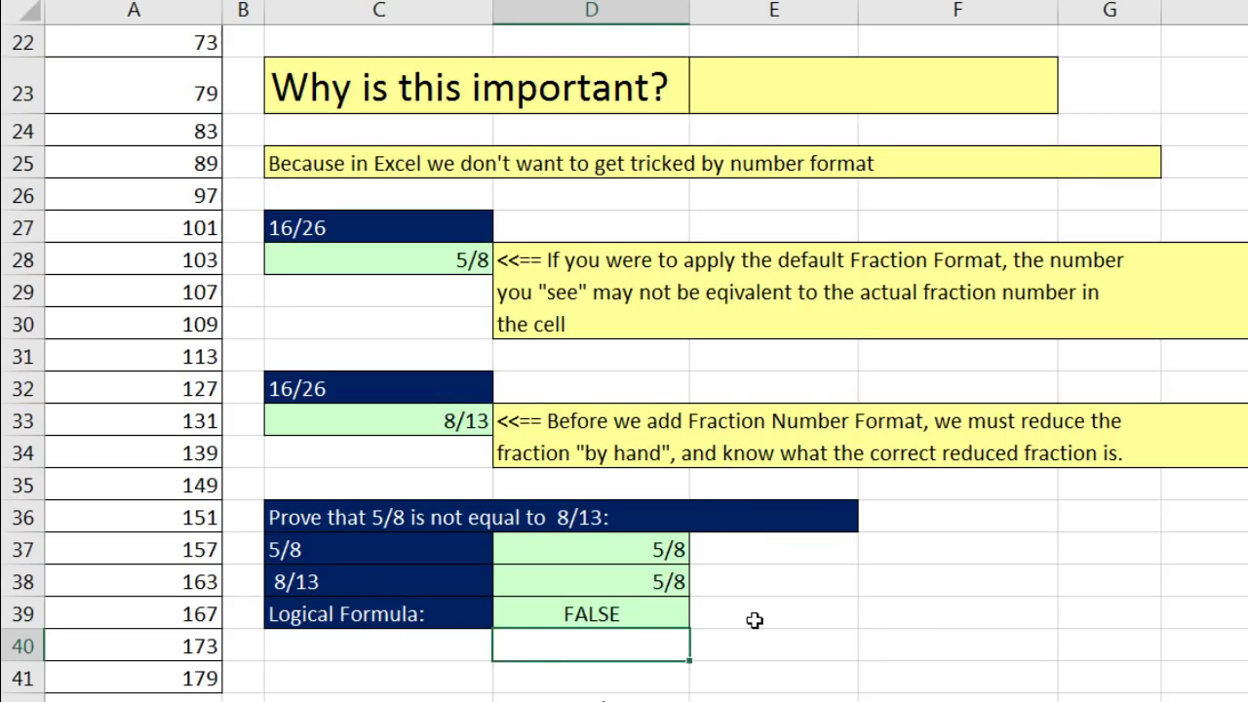
- Start Example 2 by entering the label List Primes in C44 and the numerator 42 in D44
scroll(752, 619, down, 2)
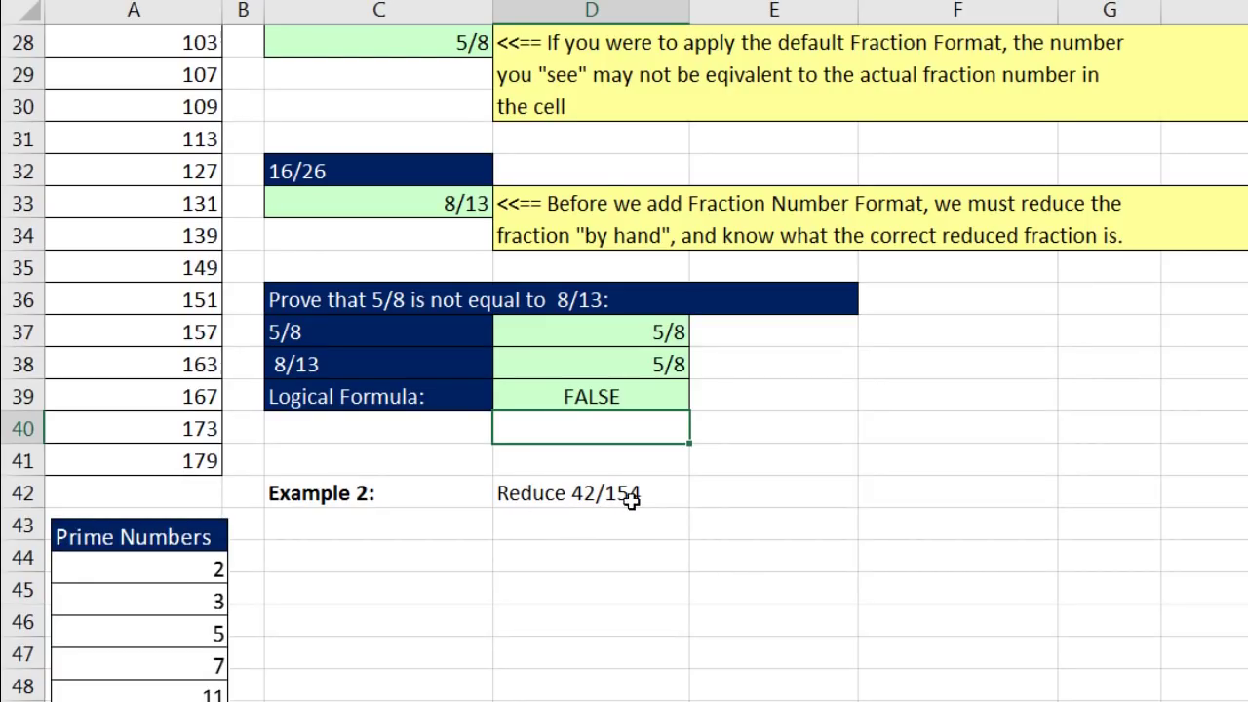
click(474, 560)
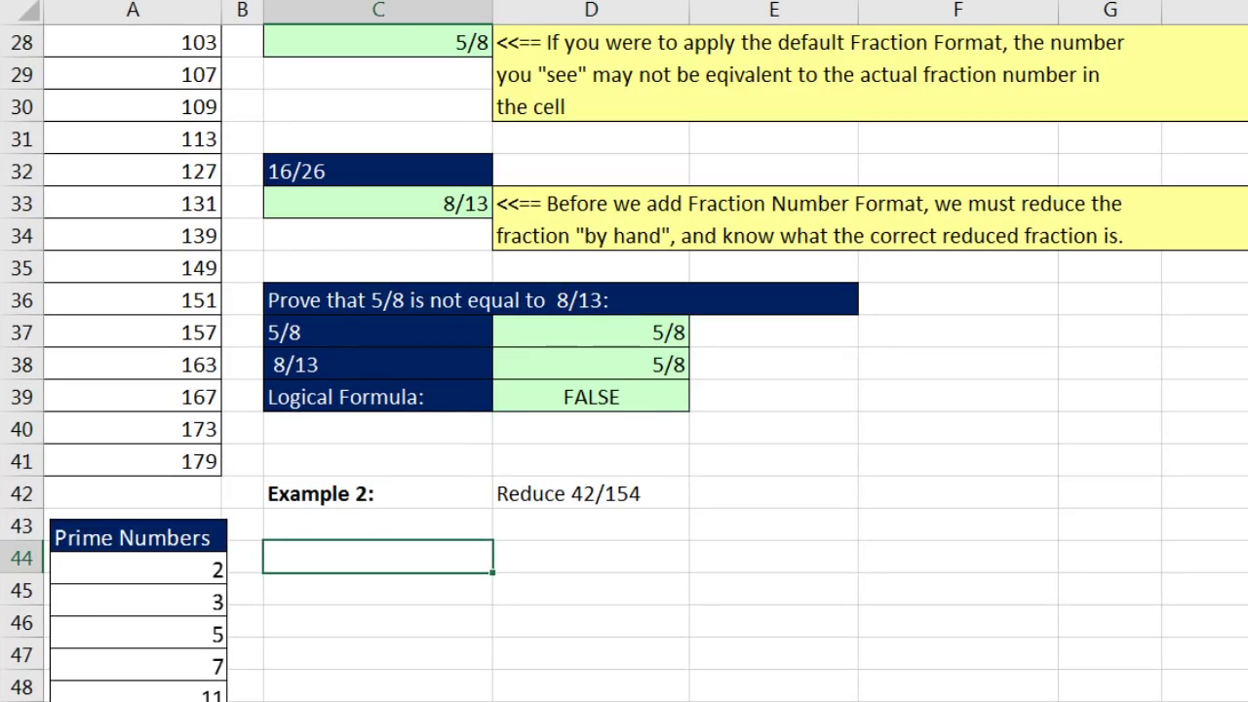
text(List Primes)
key(Tab)
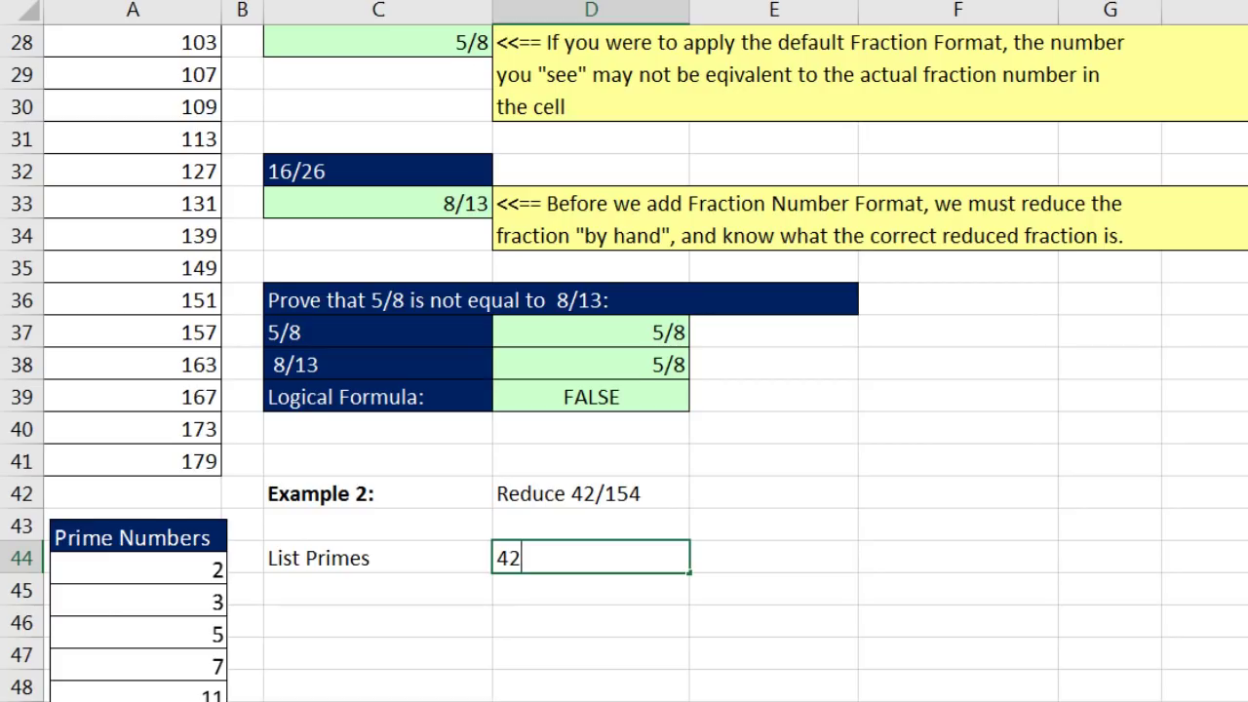
key(Return)
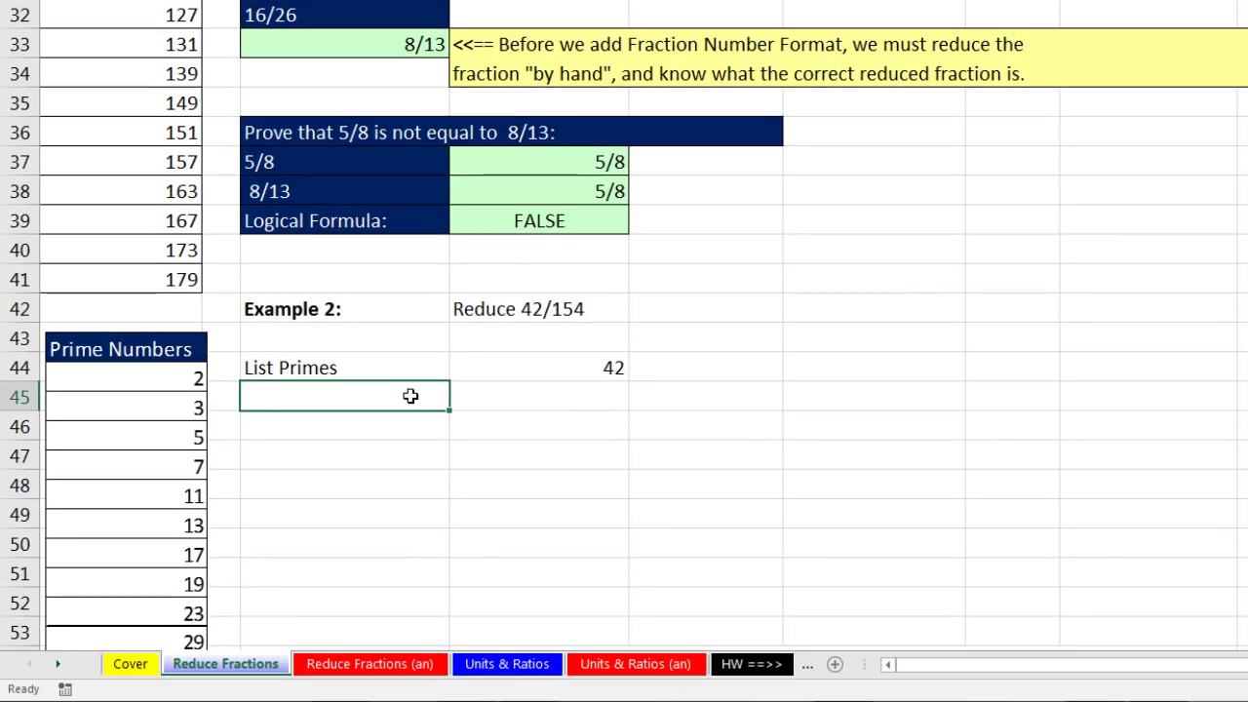
- Enter 2 as the first prime factor in C45 and =D44/C45 in D45, and copy the formula down through D49
text(2)
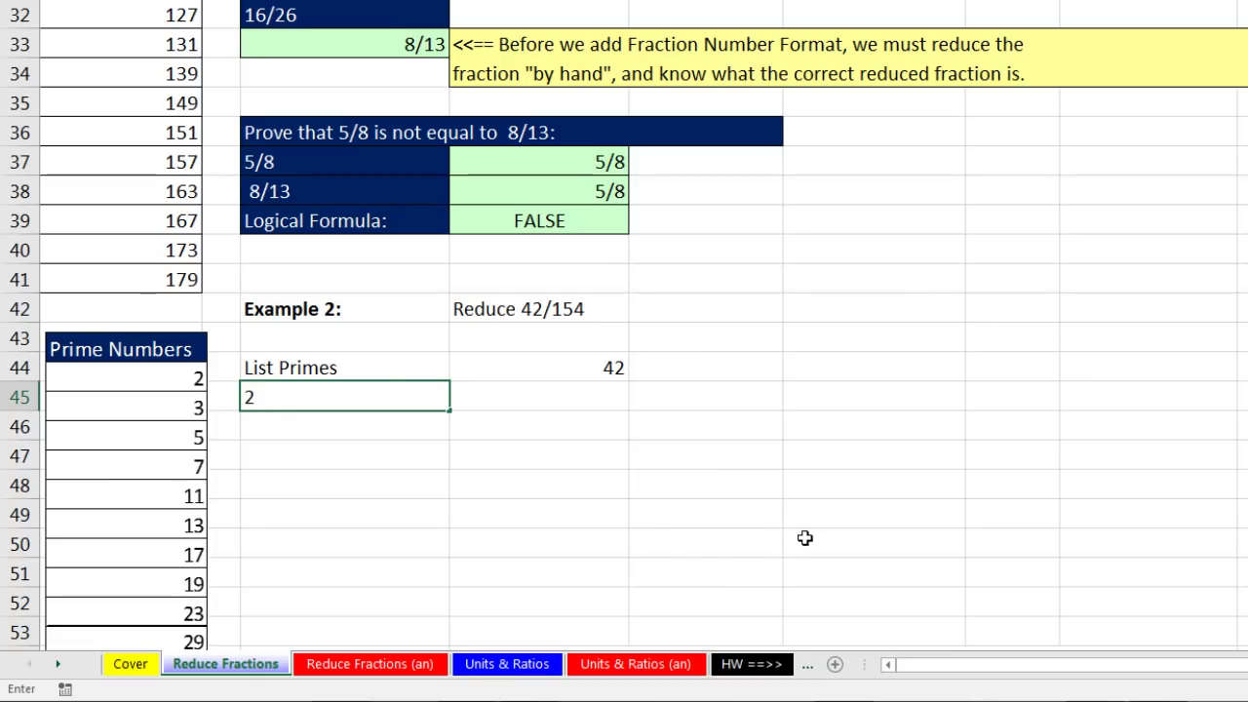
key(Tab)
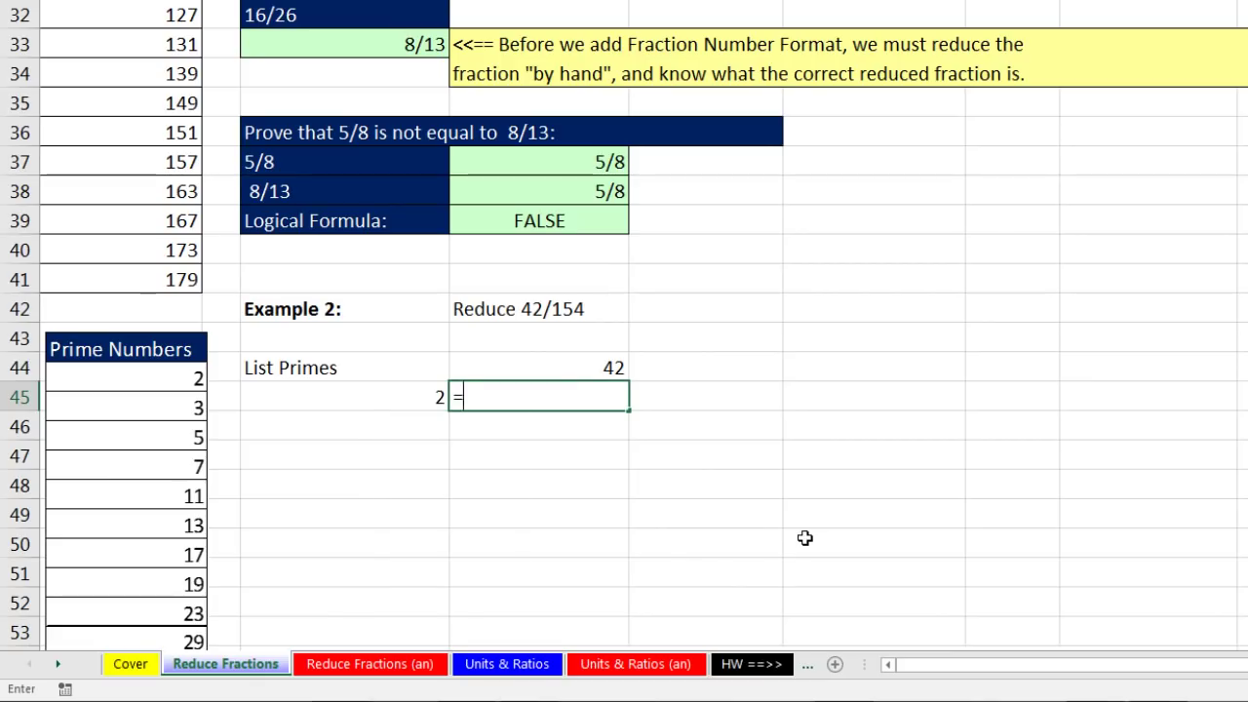
text(=)
key(Up)
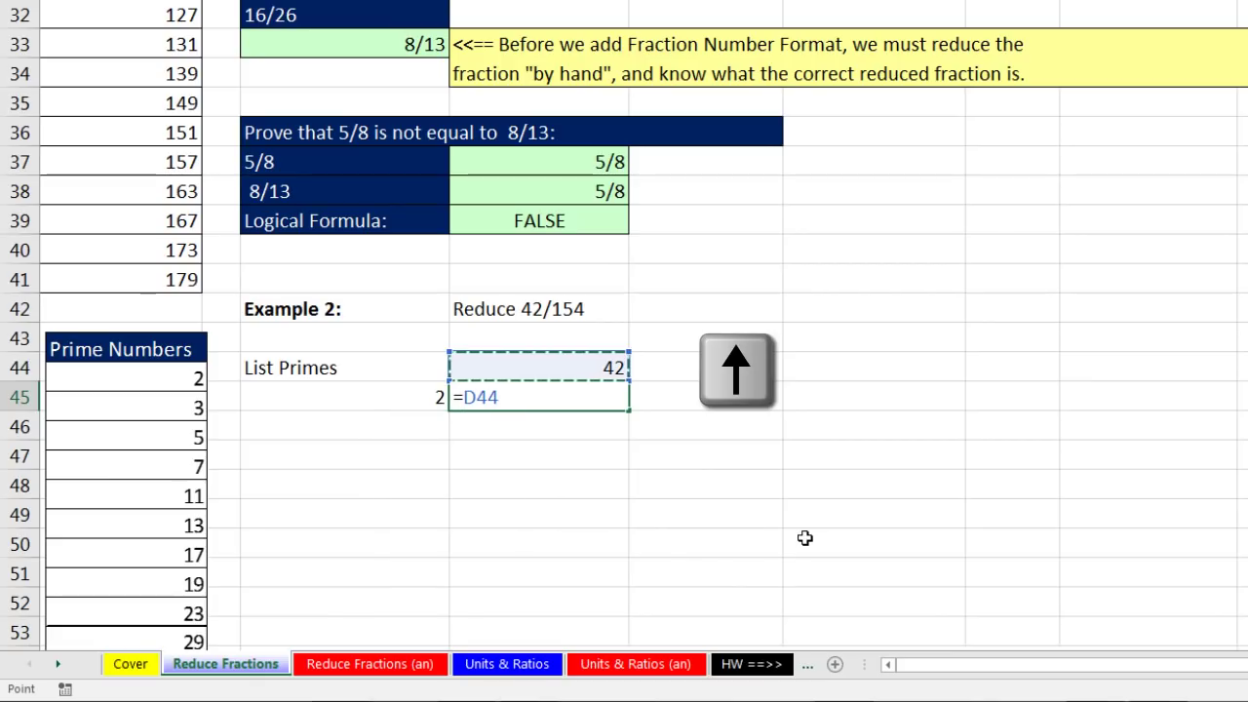
text(/)
key(Left)
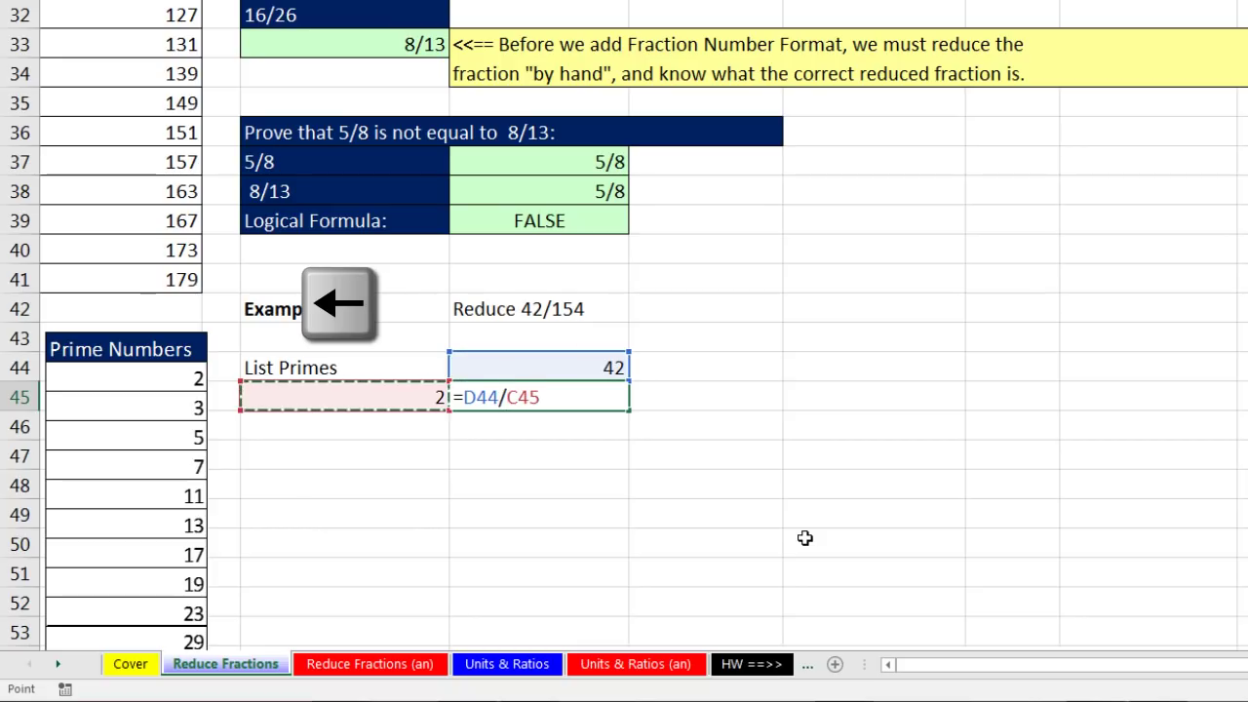
key(ctrl+Return)
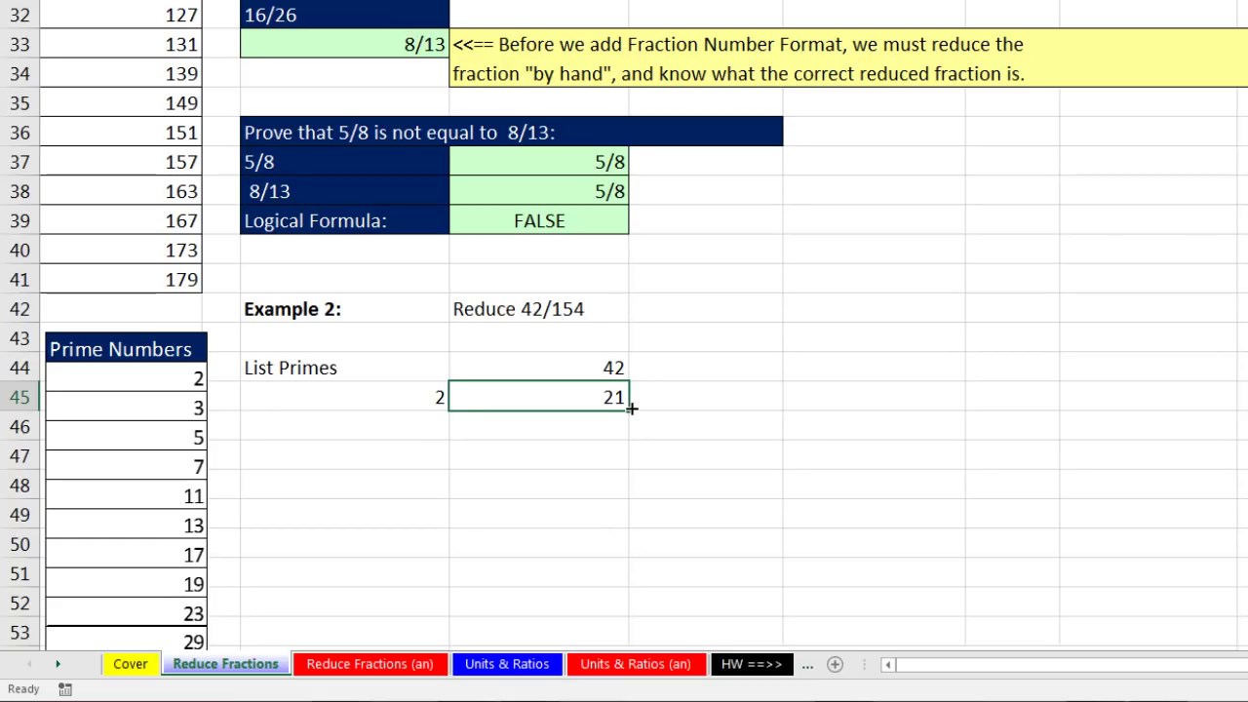
drag(629, 410, 636, 544)
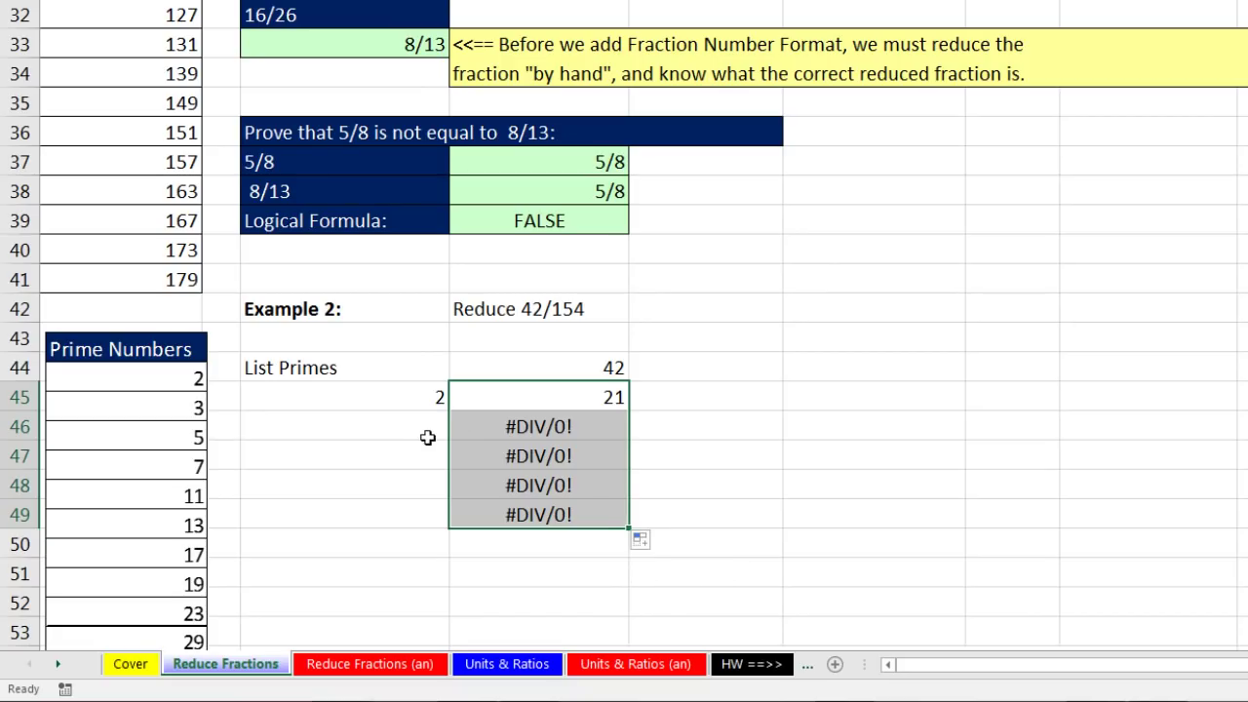
- Enter 3 in C46 and 7 in C47 as the next prime factors of 42, and clear the leftover formulas in D48:D49
click(425, 431)
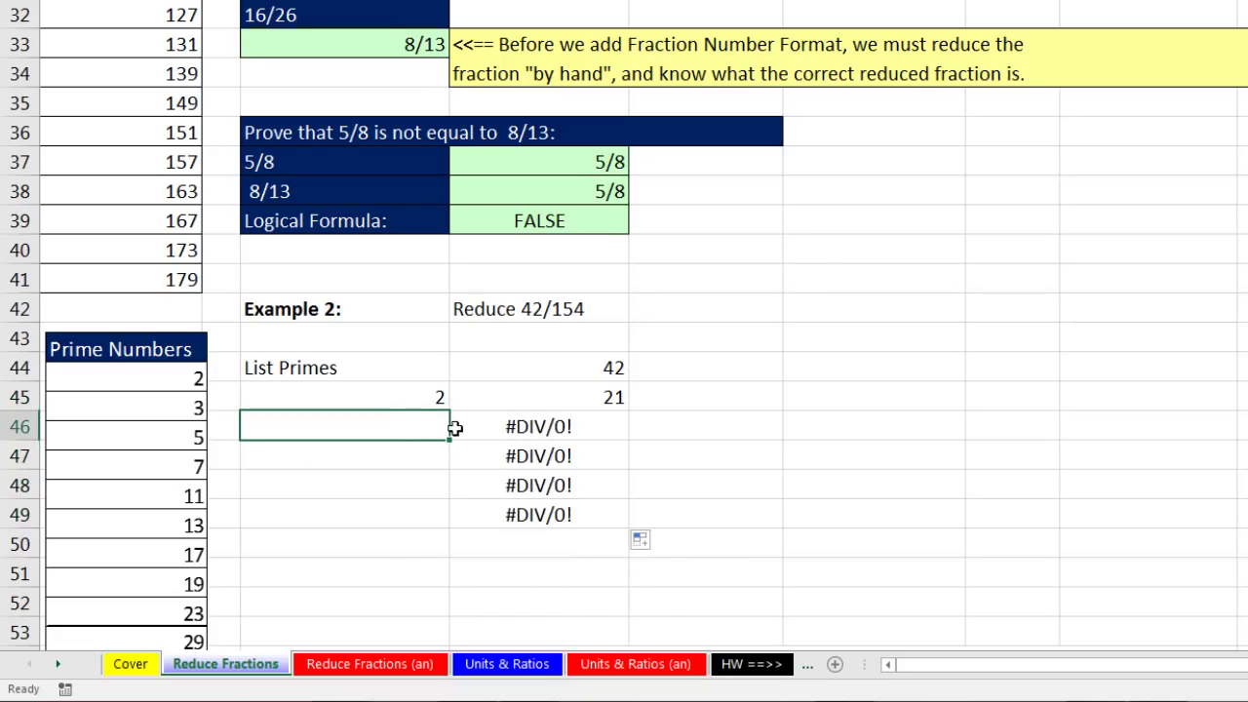
text(3)
key(ctrl+Return)
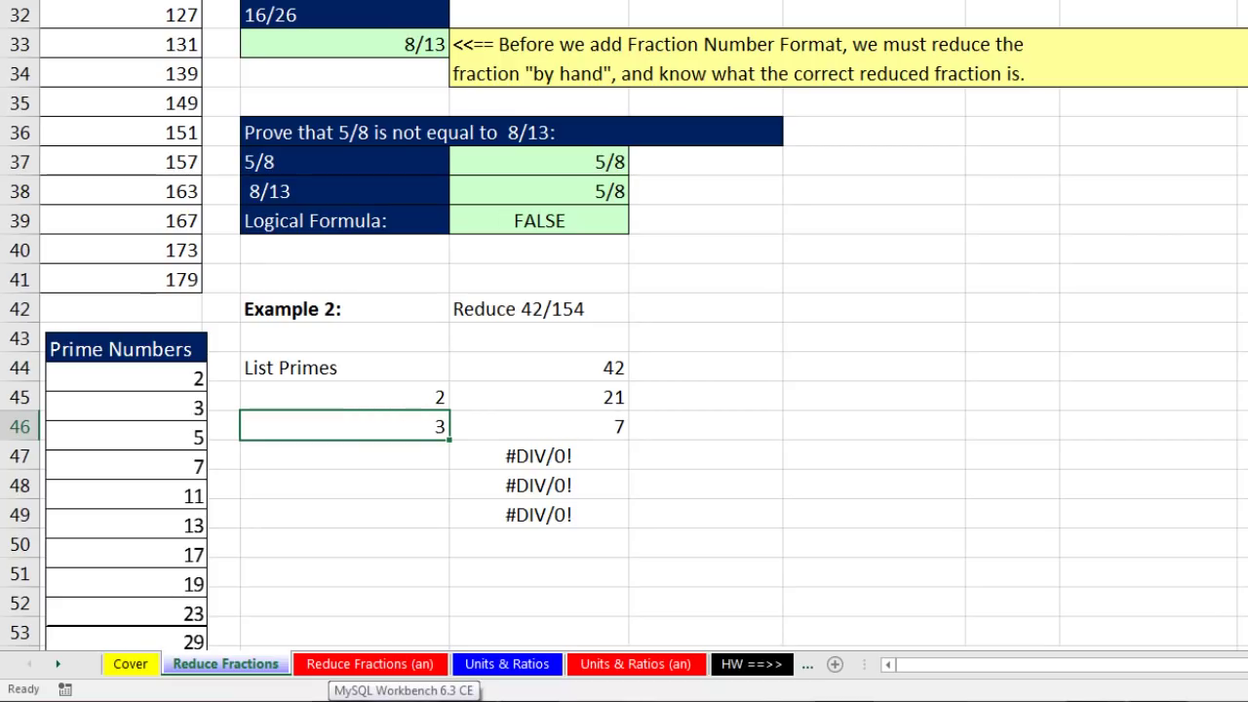
click(437, 455)
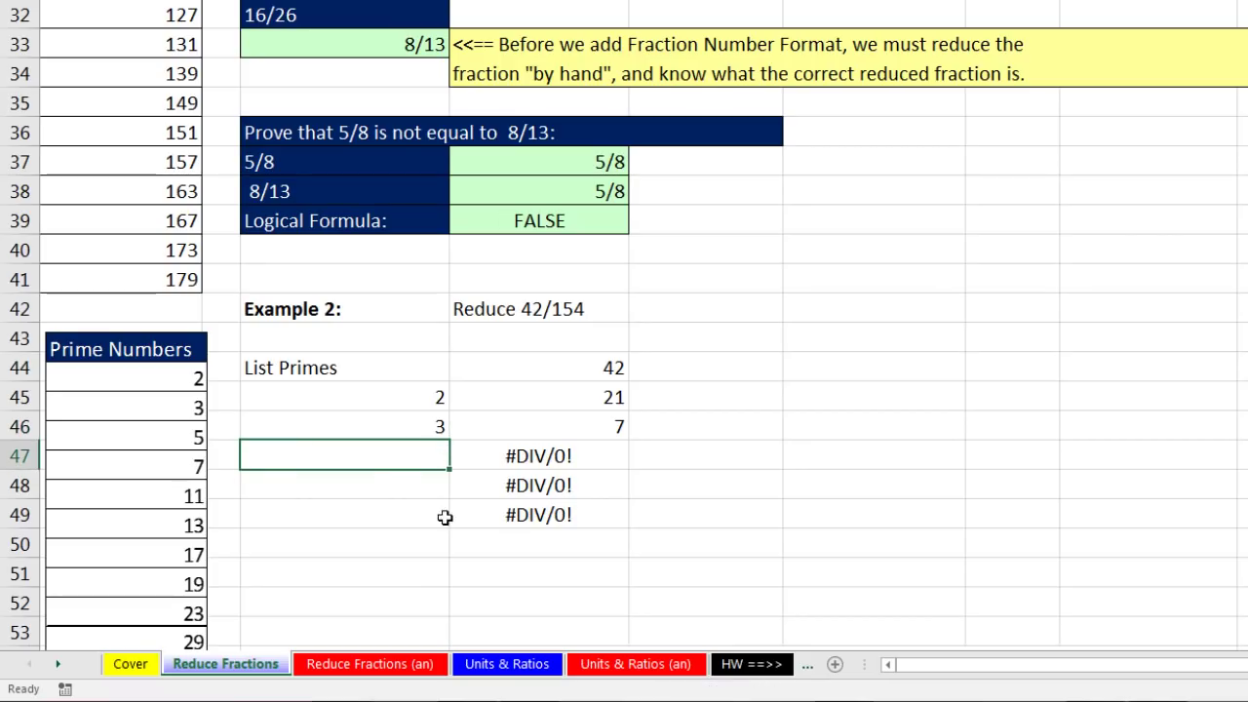
text(7)
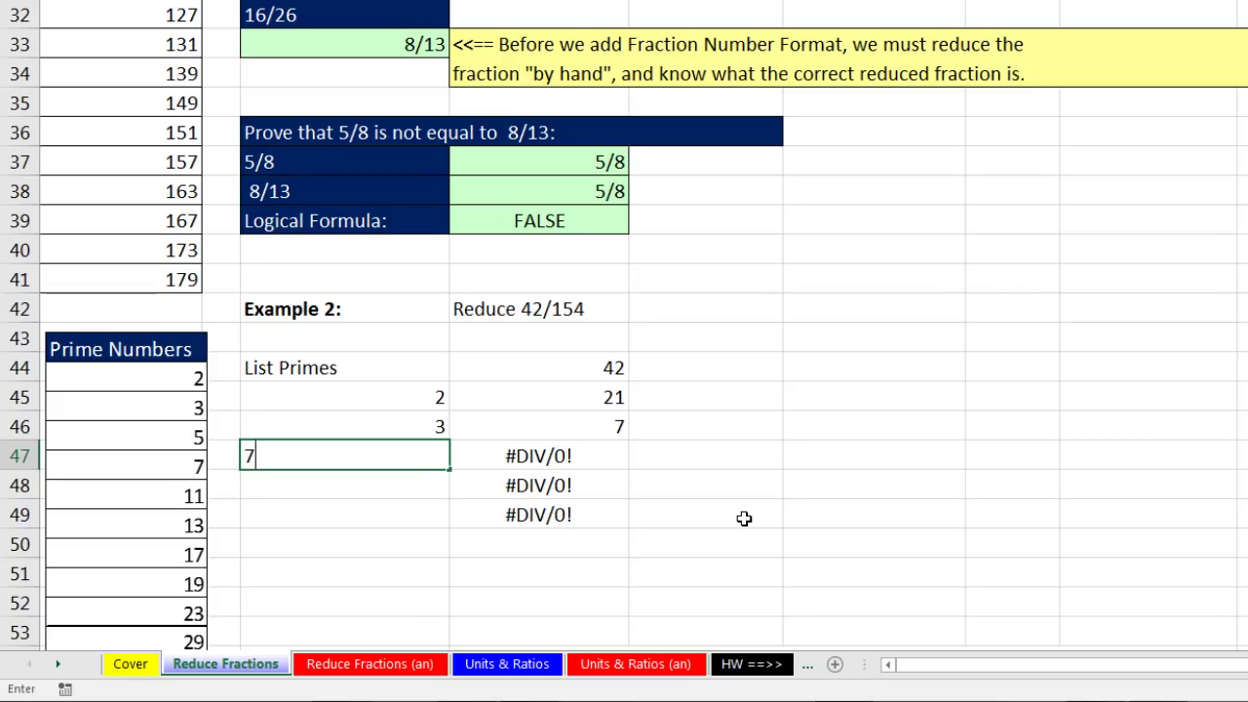
key(ctrl+Return)
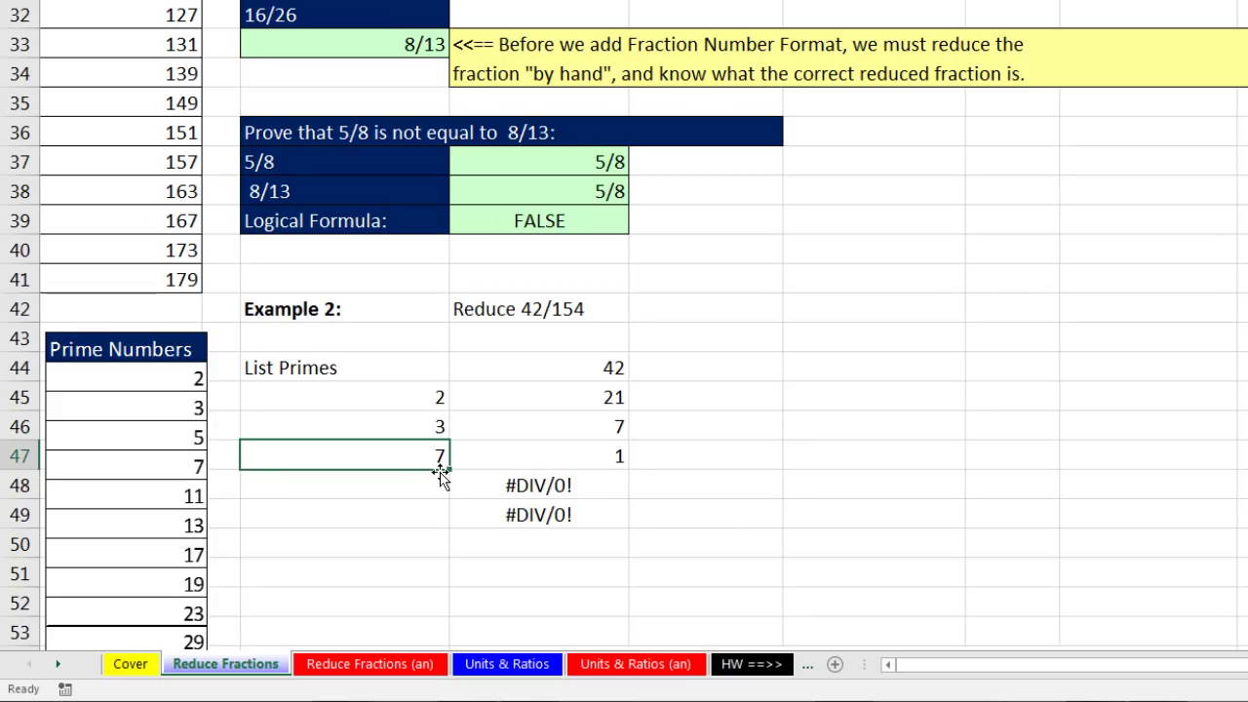
drag(546, 490, 558, 516)
key(Delete)
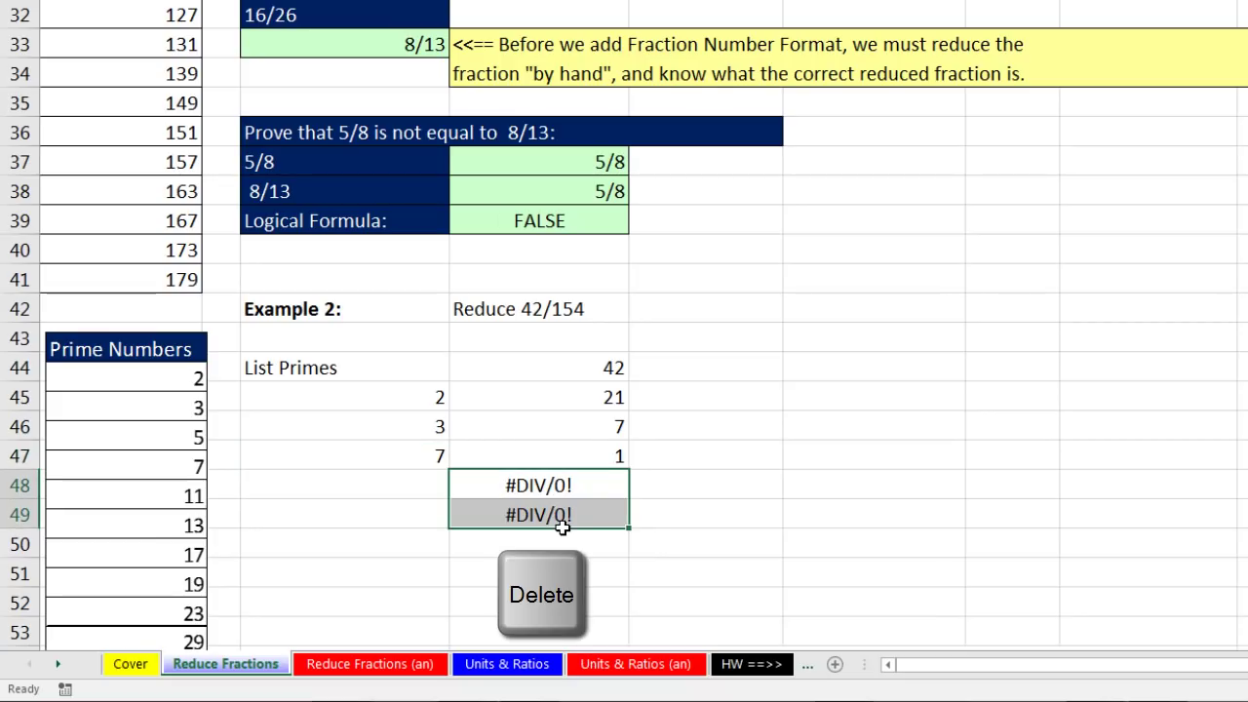
- Set up the denominator's factor list with the label List Primes in F44 and 154 in G44
click(821, 378)
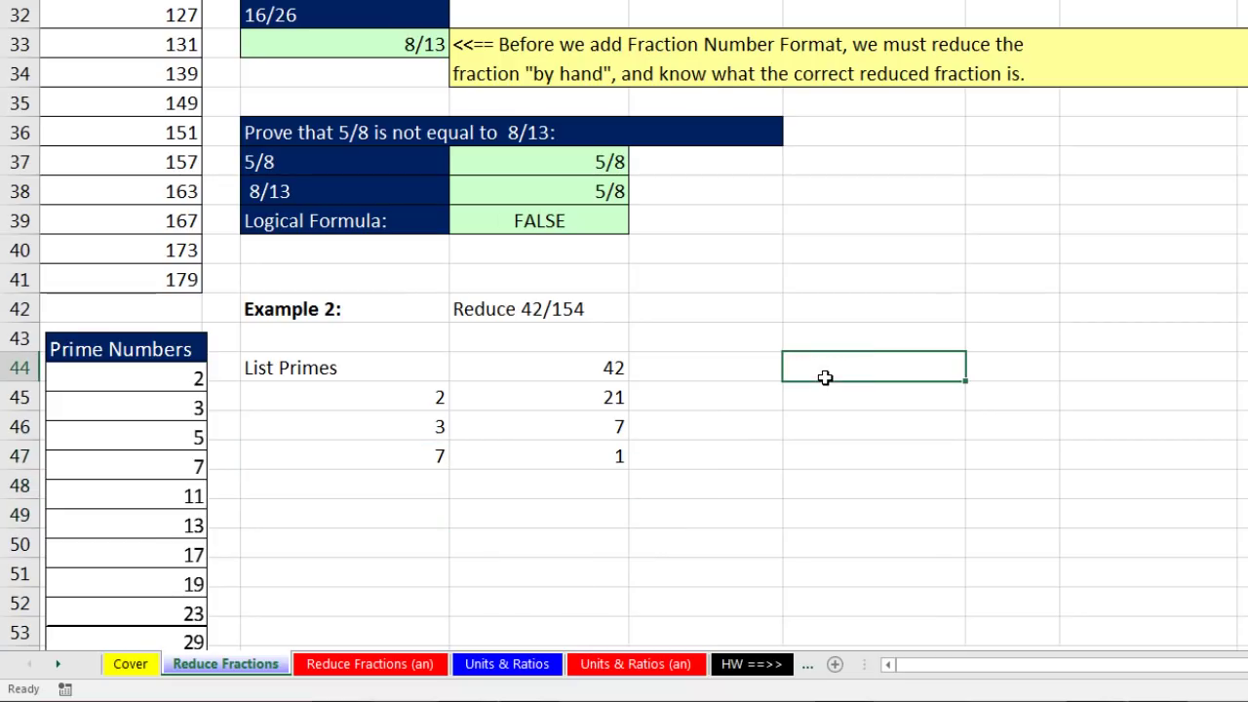
text(List Primes)
key(Tab)
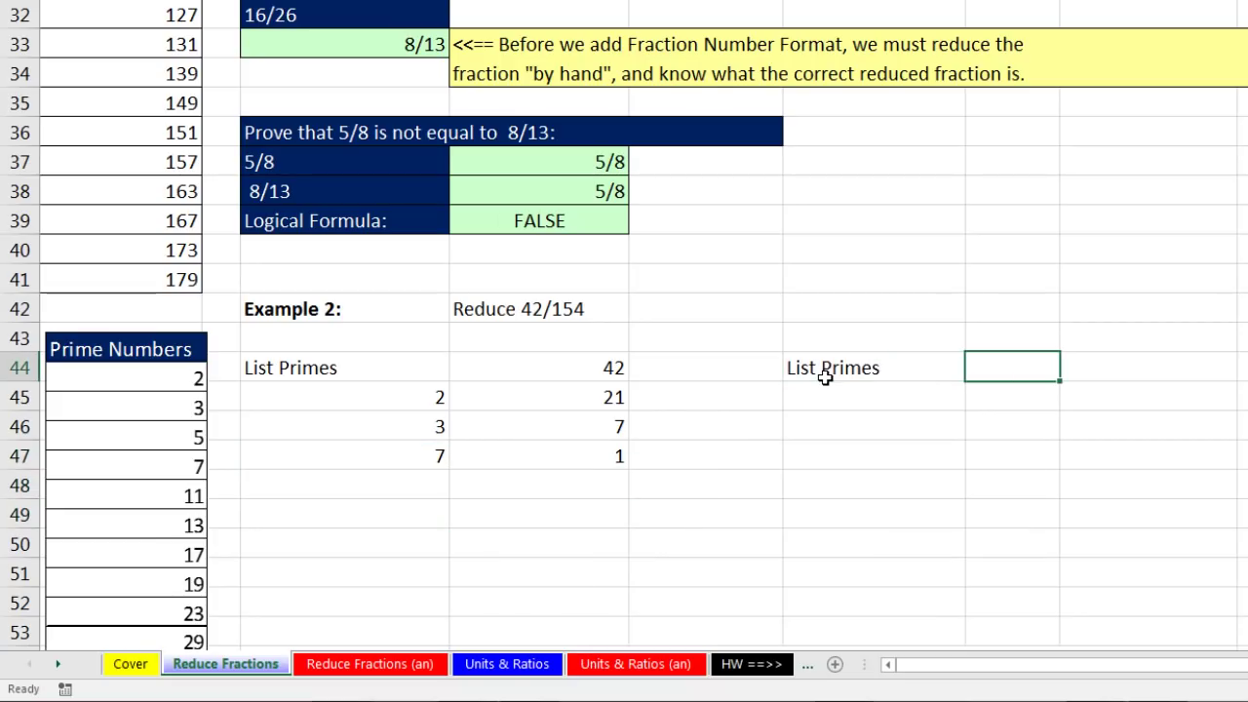
text(154)
key(Return)
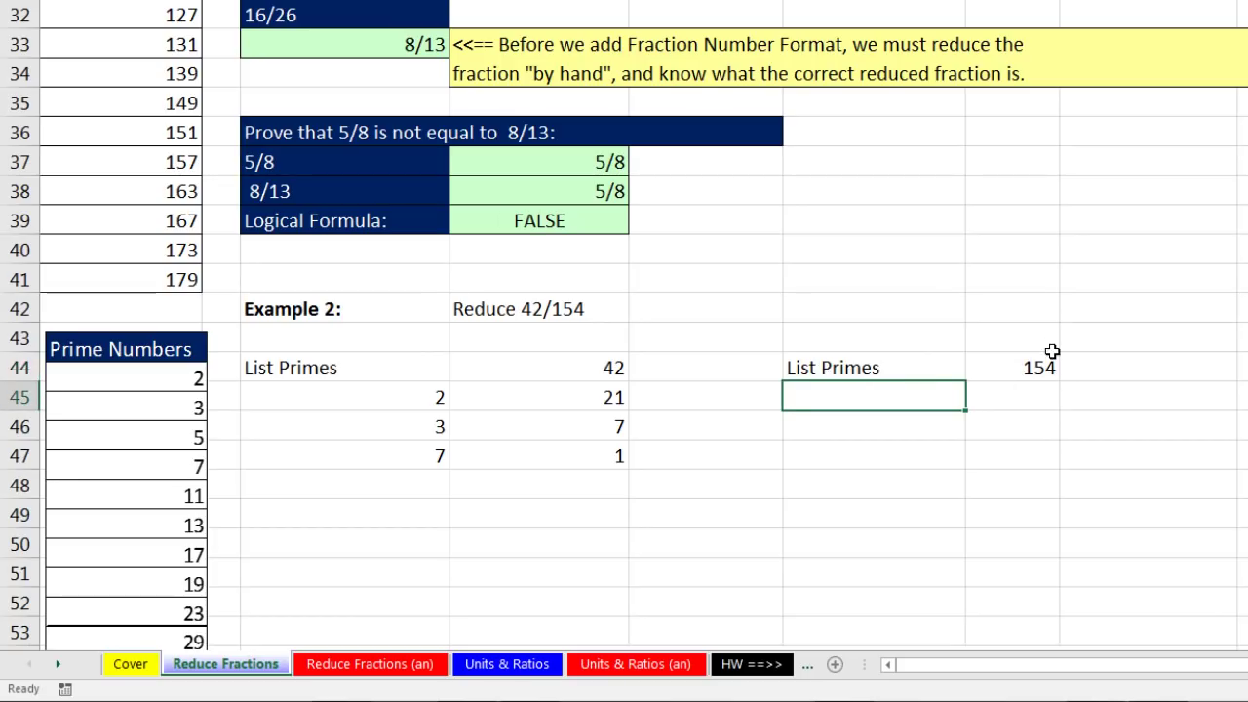
- Enter 2 in F45 and =G44/F45 in G45, and copy the formula down through G51
text(2)
key(Tab)
text(=)
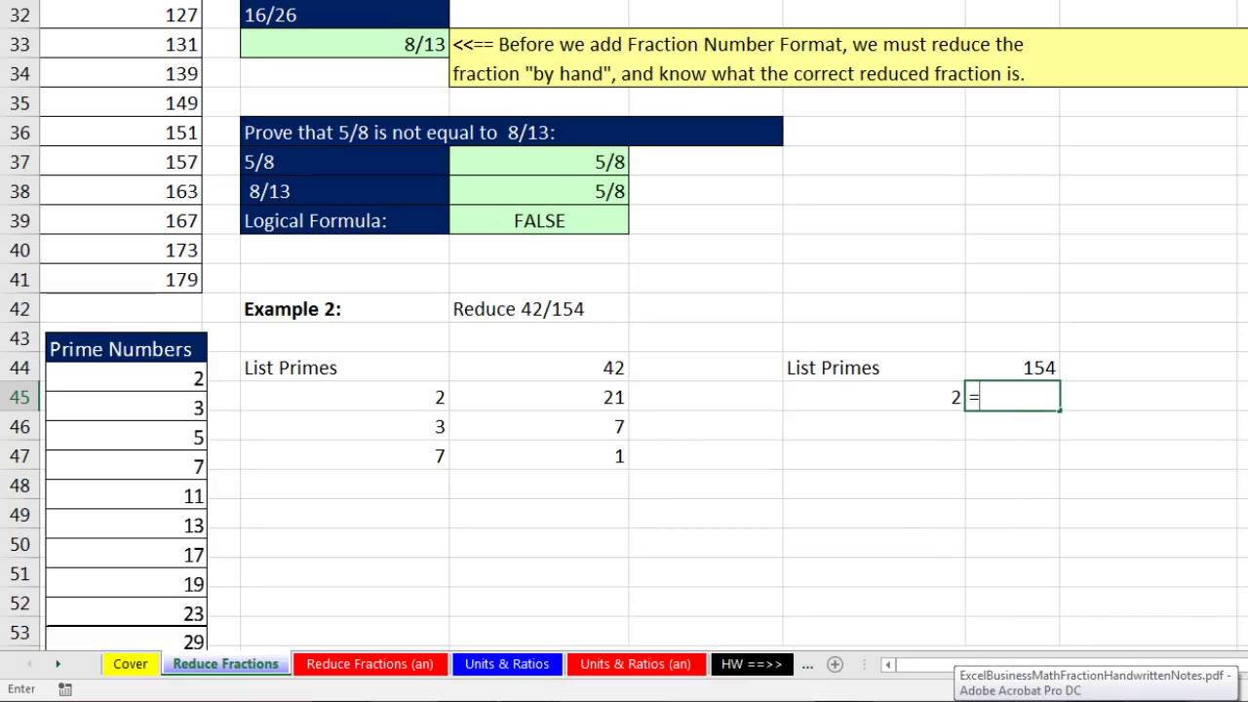
key(Up)
text(/)
key(Left)
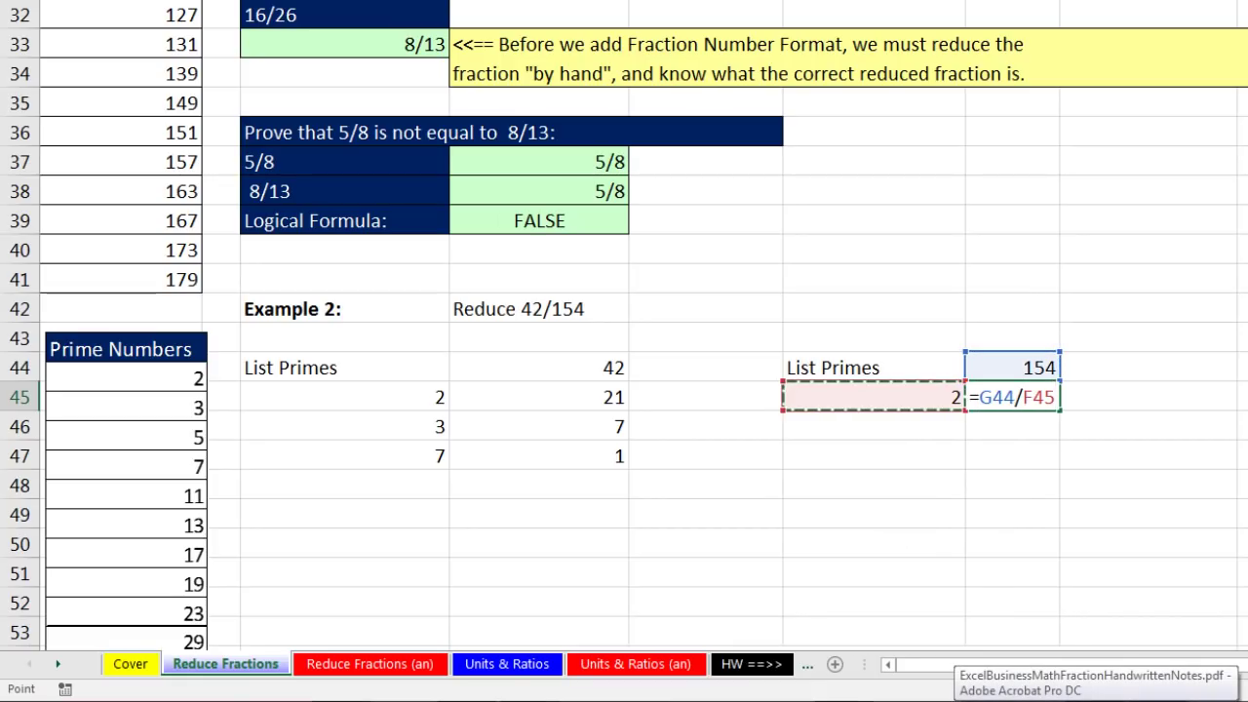
key(ctrl+Return)
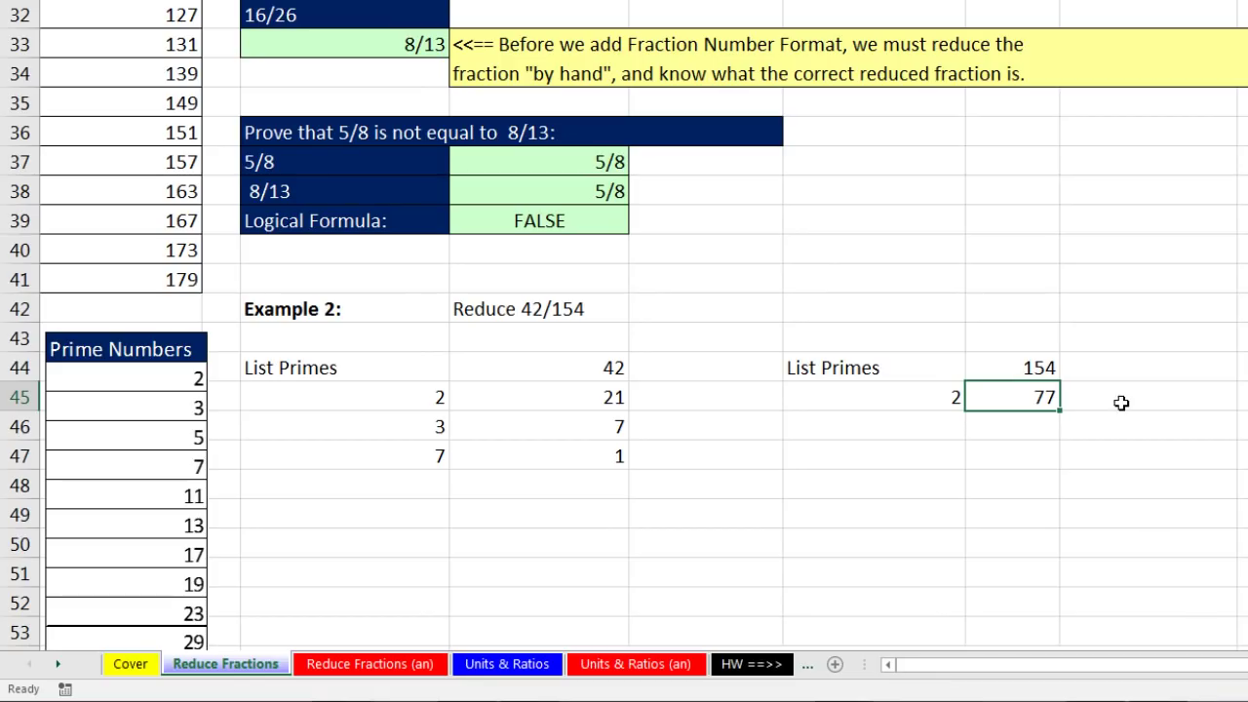
drag(1062, 412, 1063, 582)
- Try 3 and 5 in turn in F46 as the second prime factor of 154
click(904, 429)
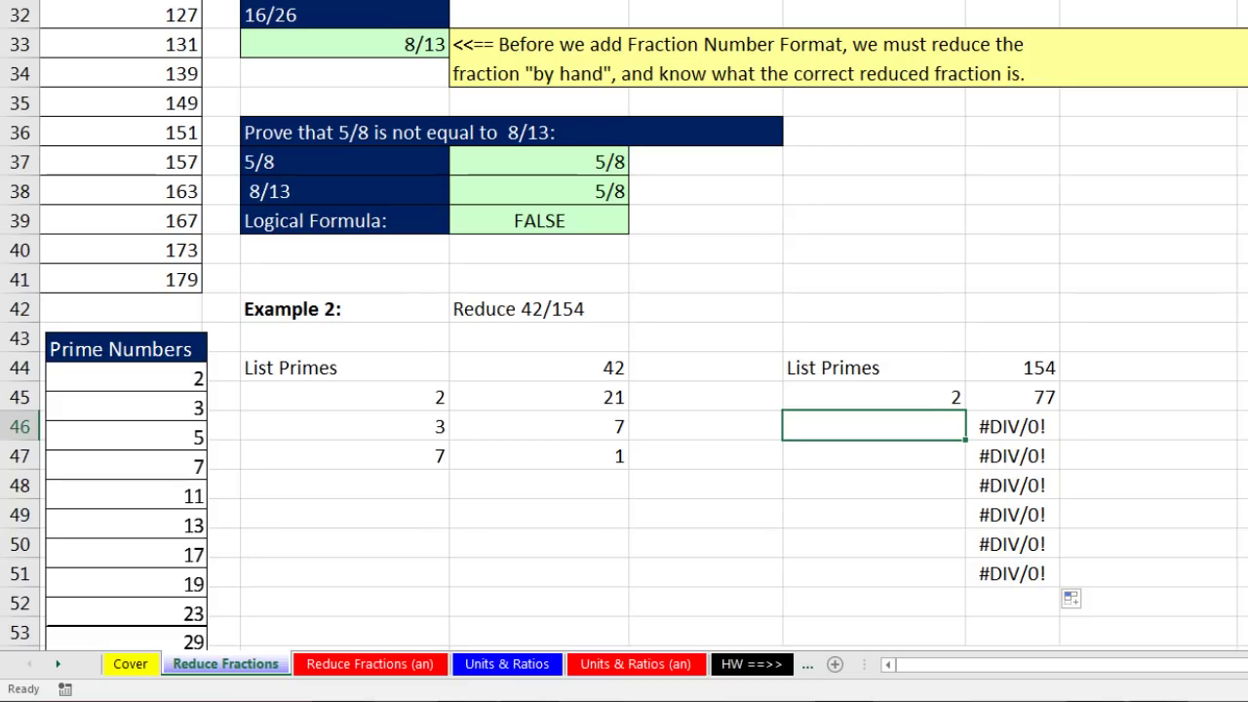
text(3)
key(ctrl+Return)
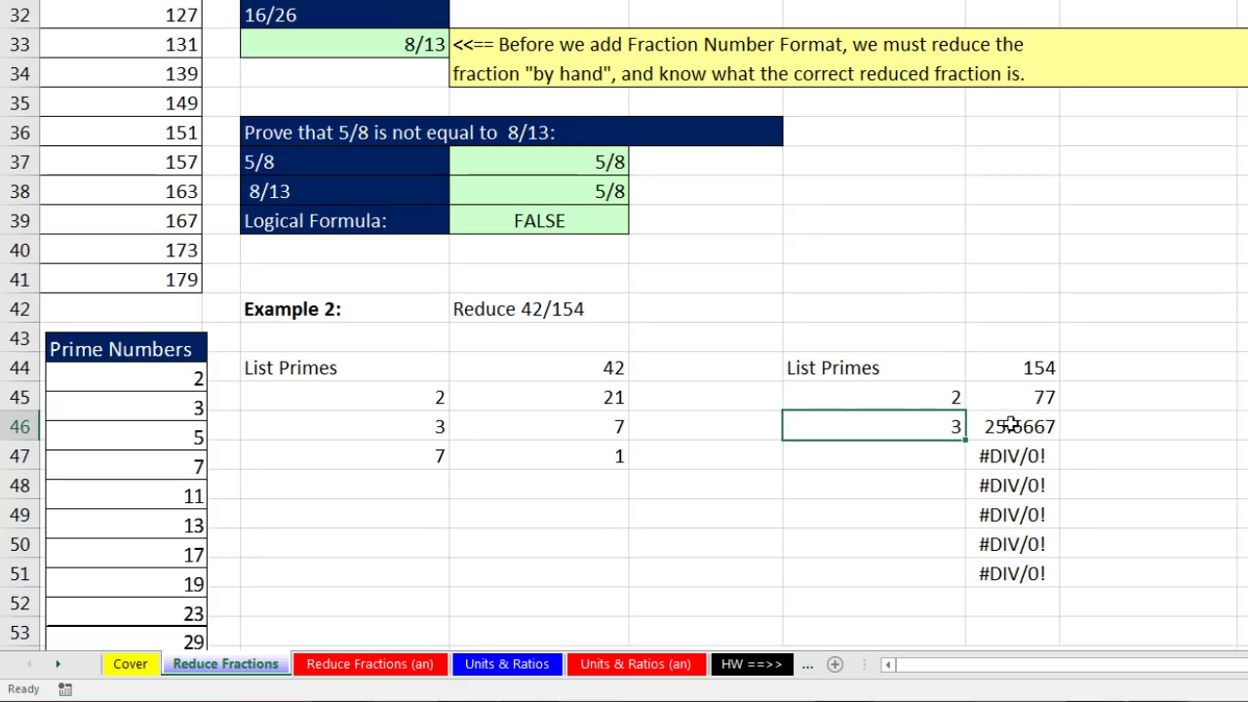
text(5)
key(ctrl+Return)
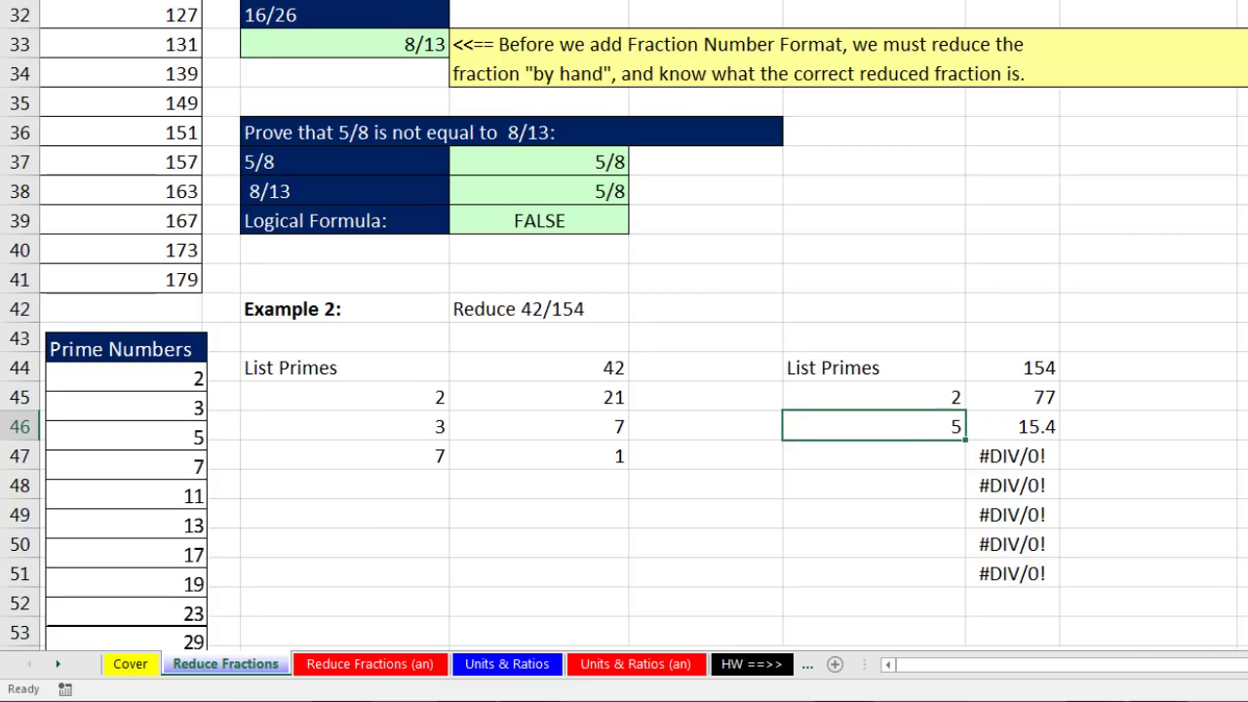
- Enter 7 in F46 and 11 in F47 as prime factors of 154, and clear the leftover formulas in G48:G51
text(7)
key(ctrl+Return)
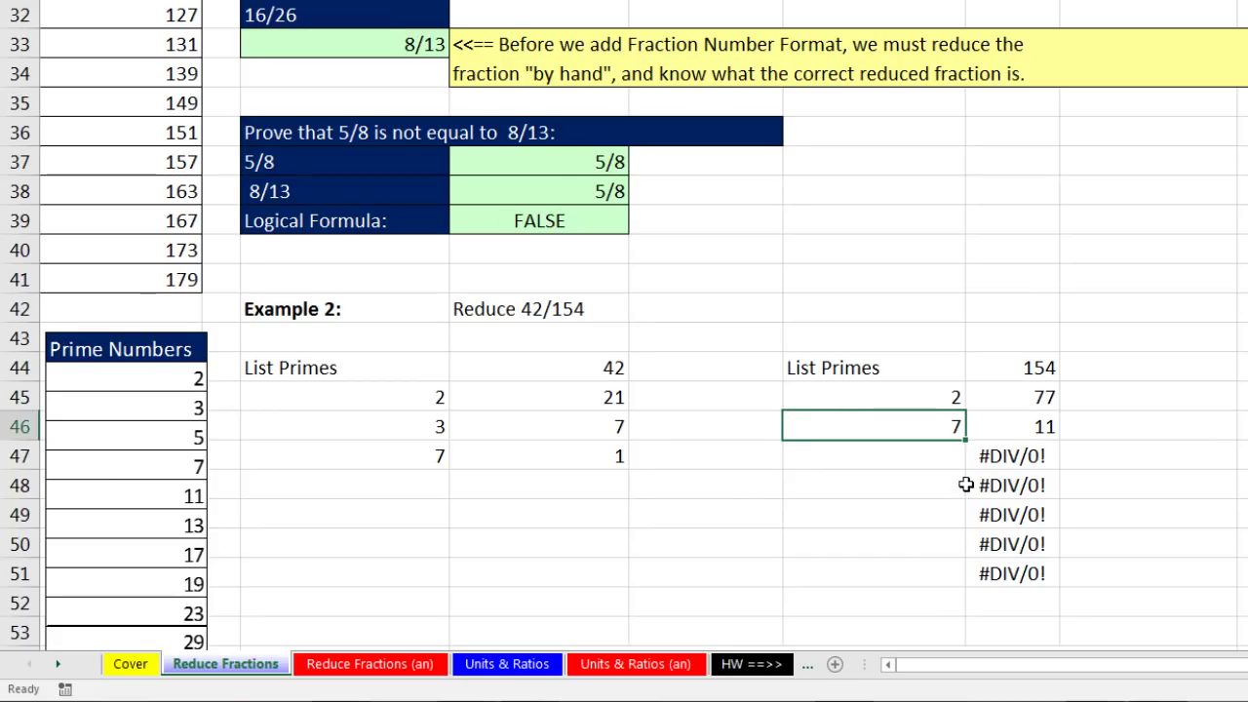
click(946, 454)
text(11)
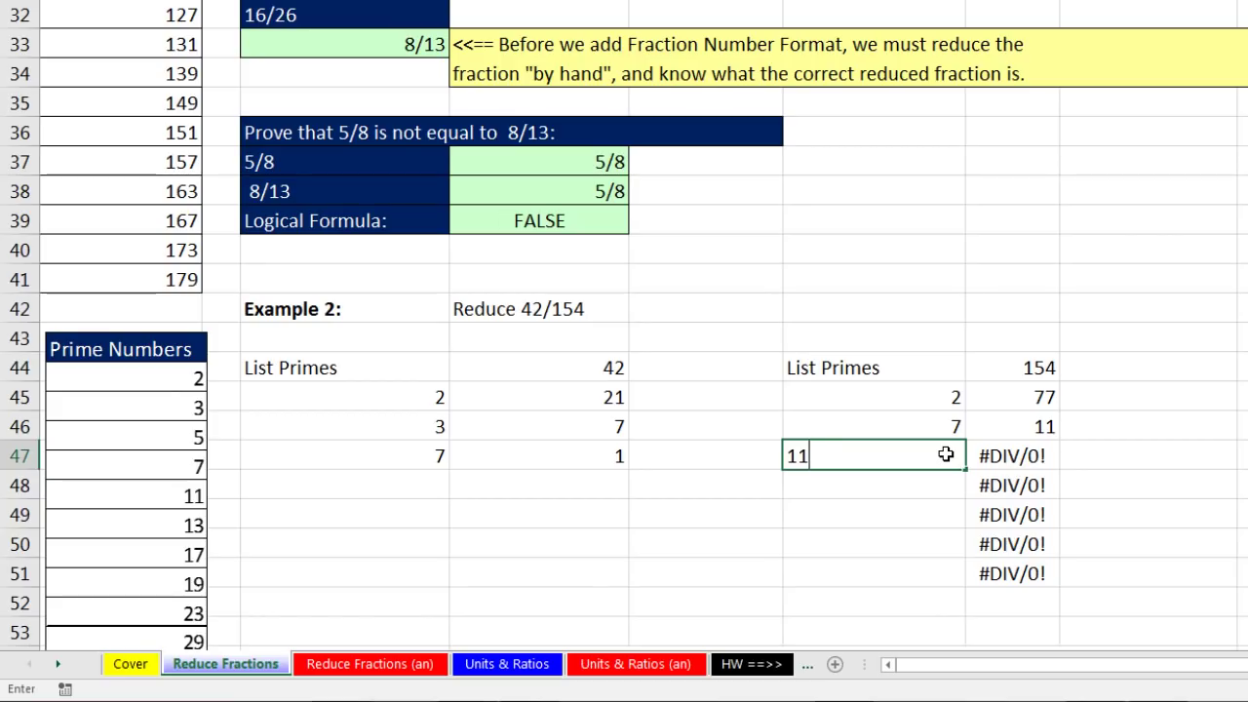
key(Return)
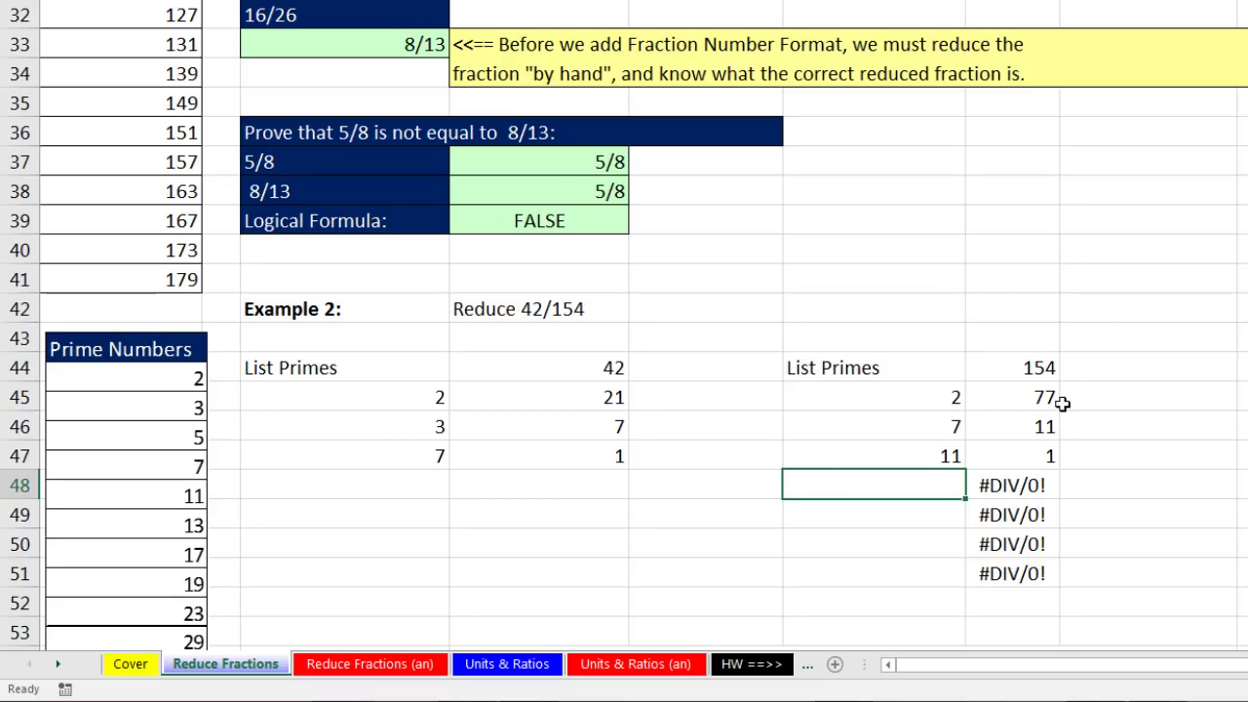
drag(1040, 485, 1042, 579)
key(Delete)
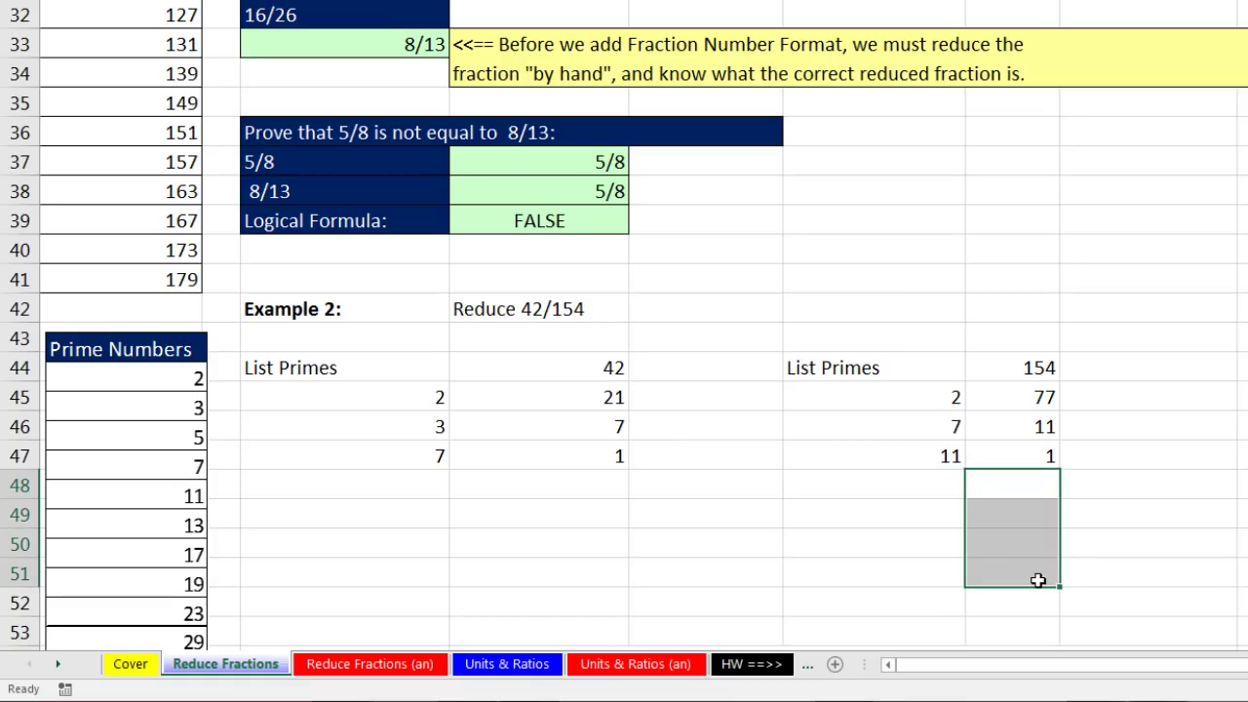
- Preview the Strikethrough font effect for the factor in C45 and leave the effect turned off
click(403, 408)
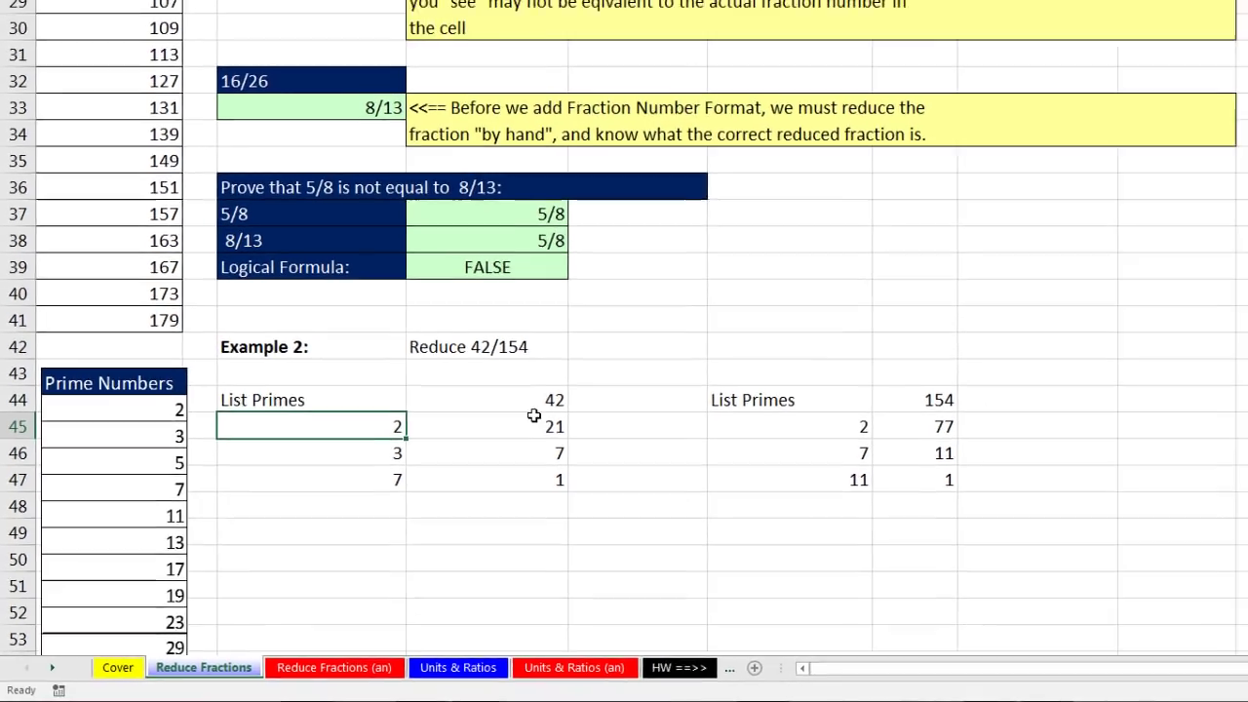
key(ctrl+1)
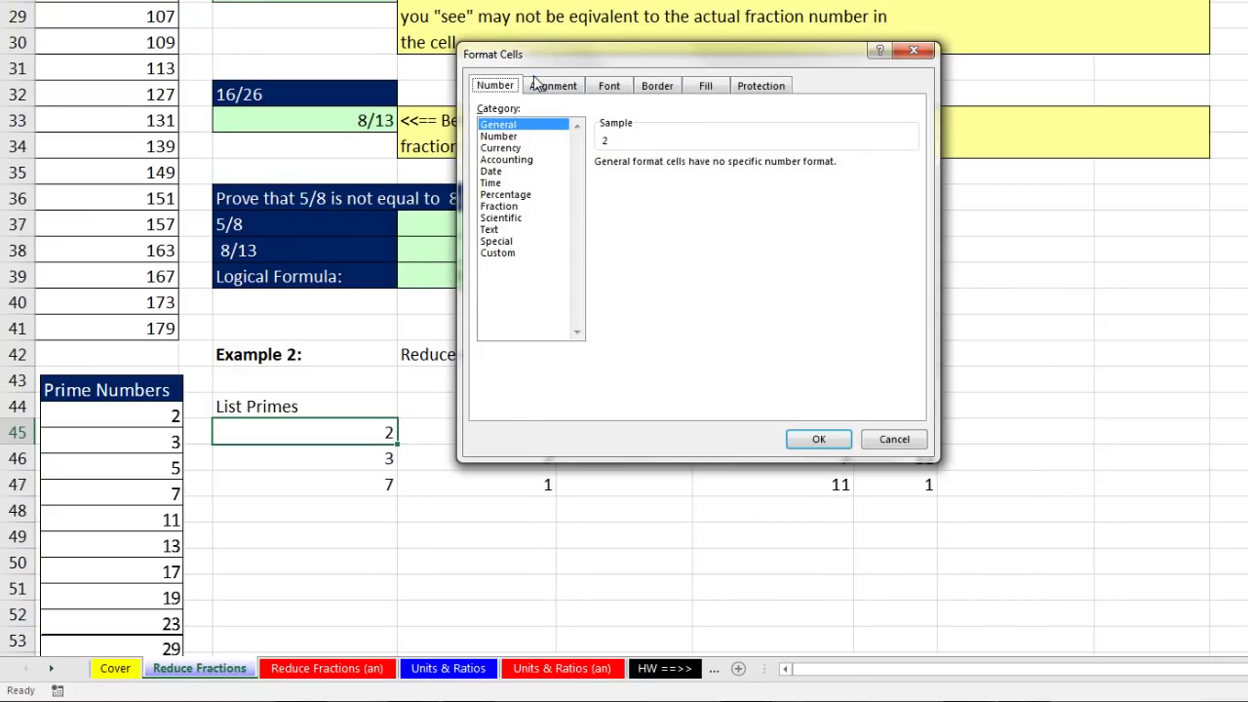
click(609, 88)
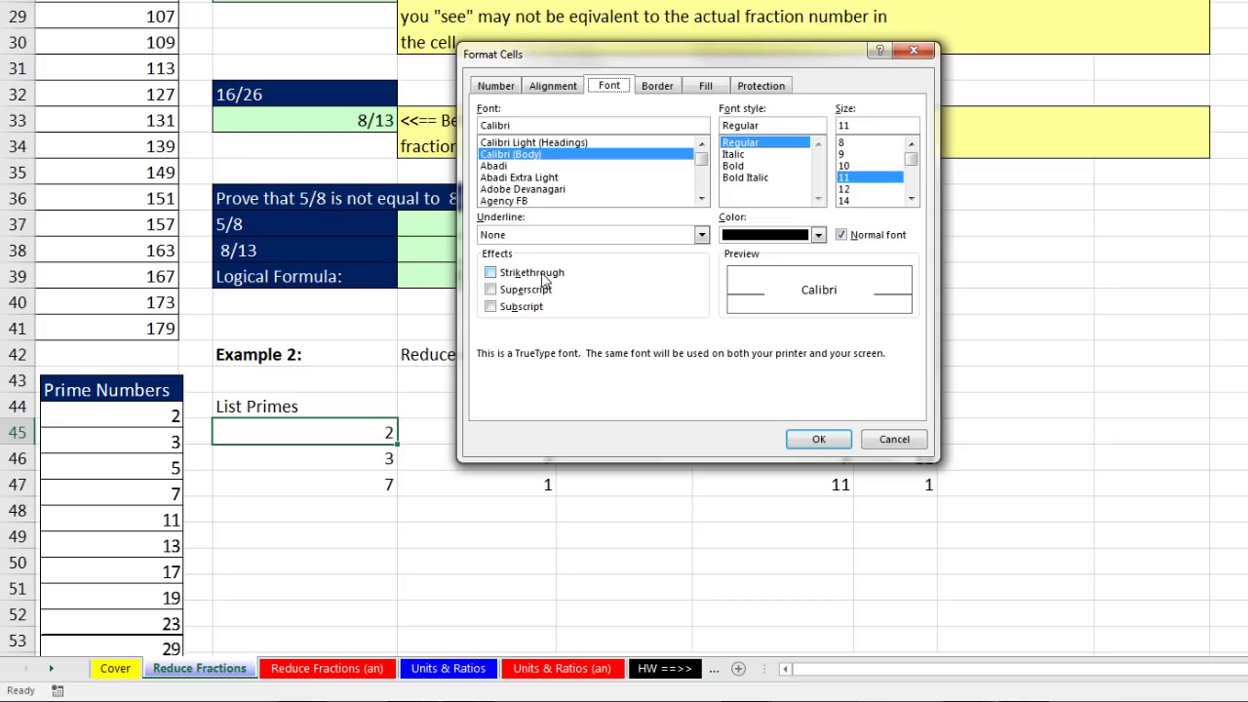
click(490, 274)
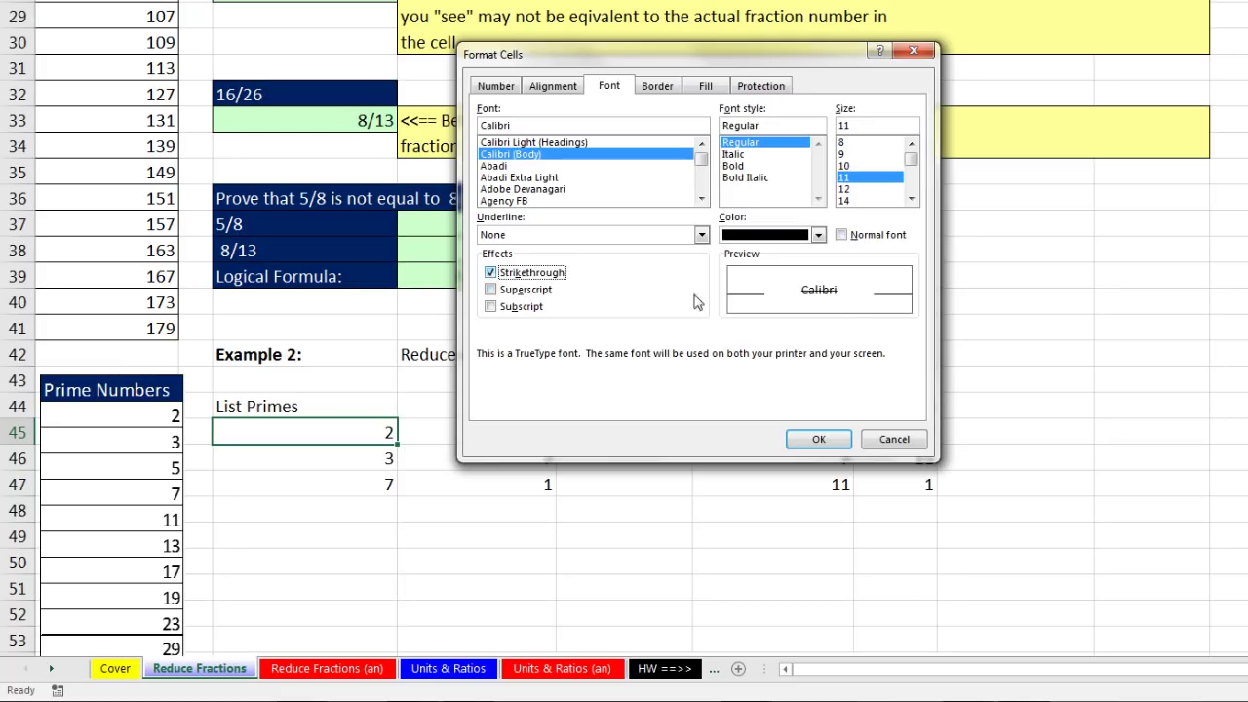
click(490, 273)
click(824, 440)
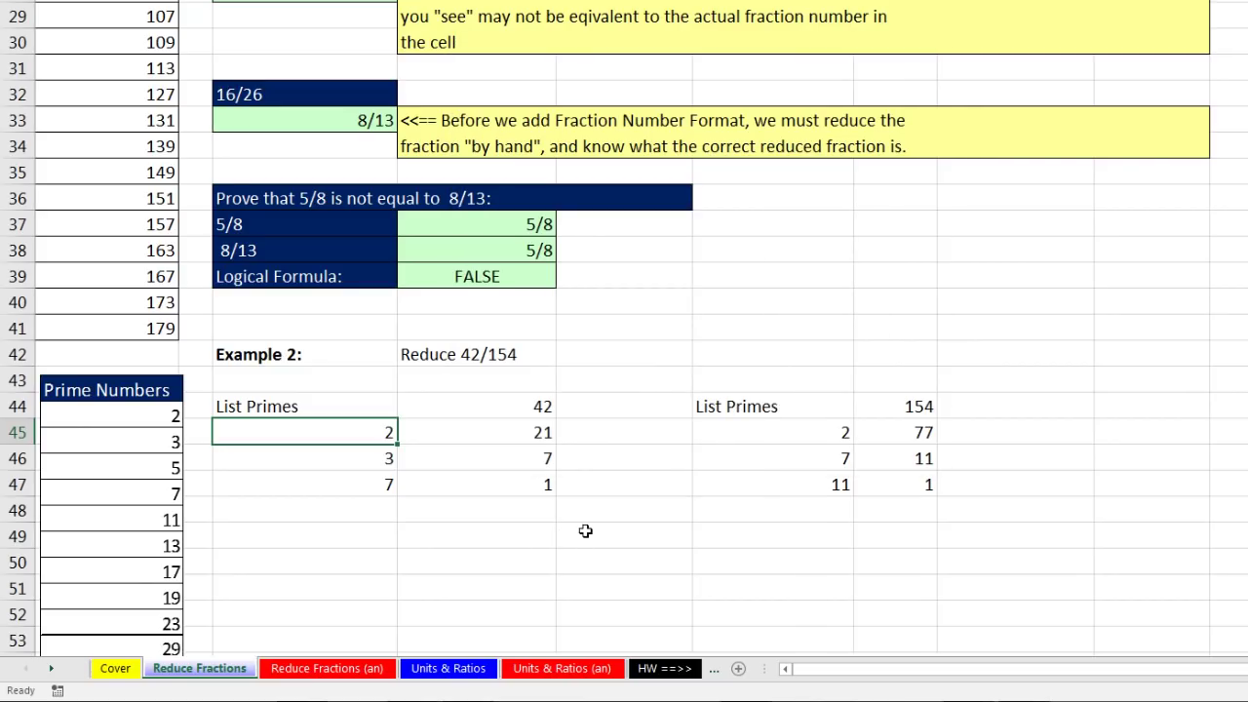
- Add the note "** Strike Through Font Formatting Keyboard = Ctrl + 5" in E42
click(657, 354)
text(** Strike Through Font Formatting Keyboard = Ctrl + 5)
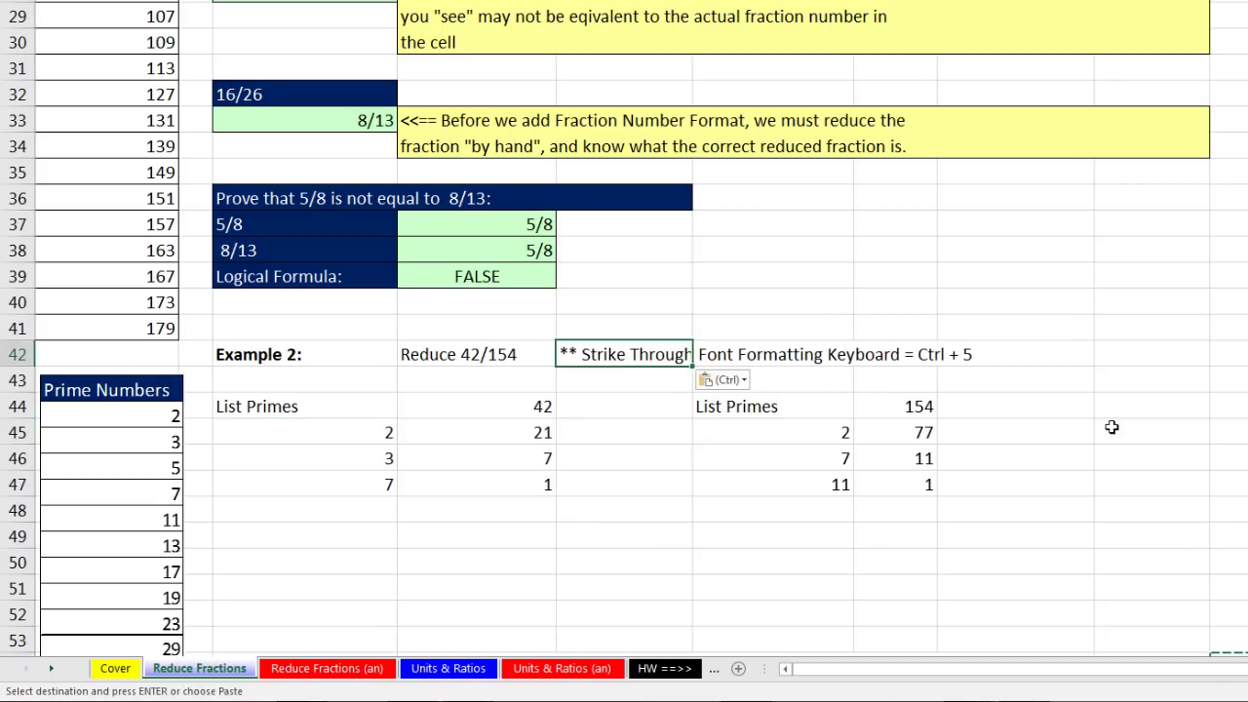
key(Escape)
click(1139, 347)
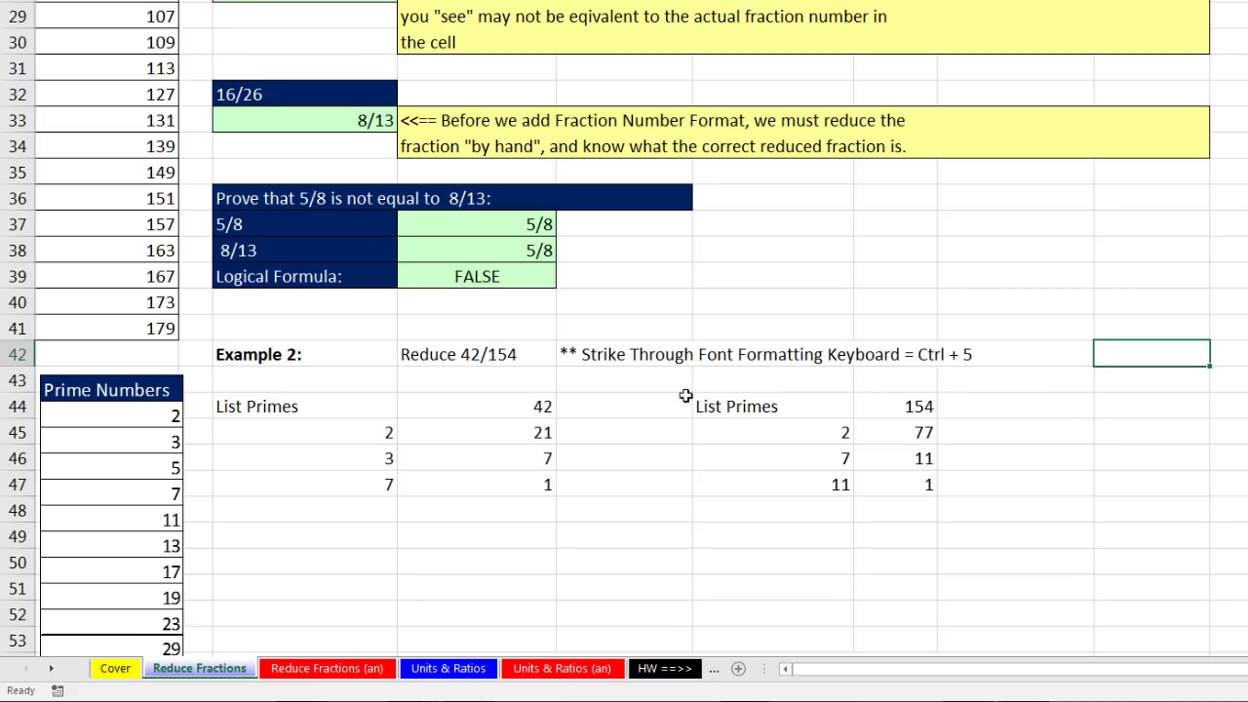
- Cancel the common factors by applying strikethrough to the 2s in C45 and F45 and the 7s in C47 and F46
click(378, 433)
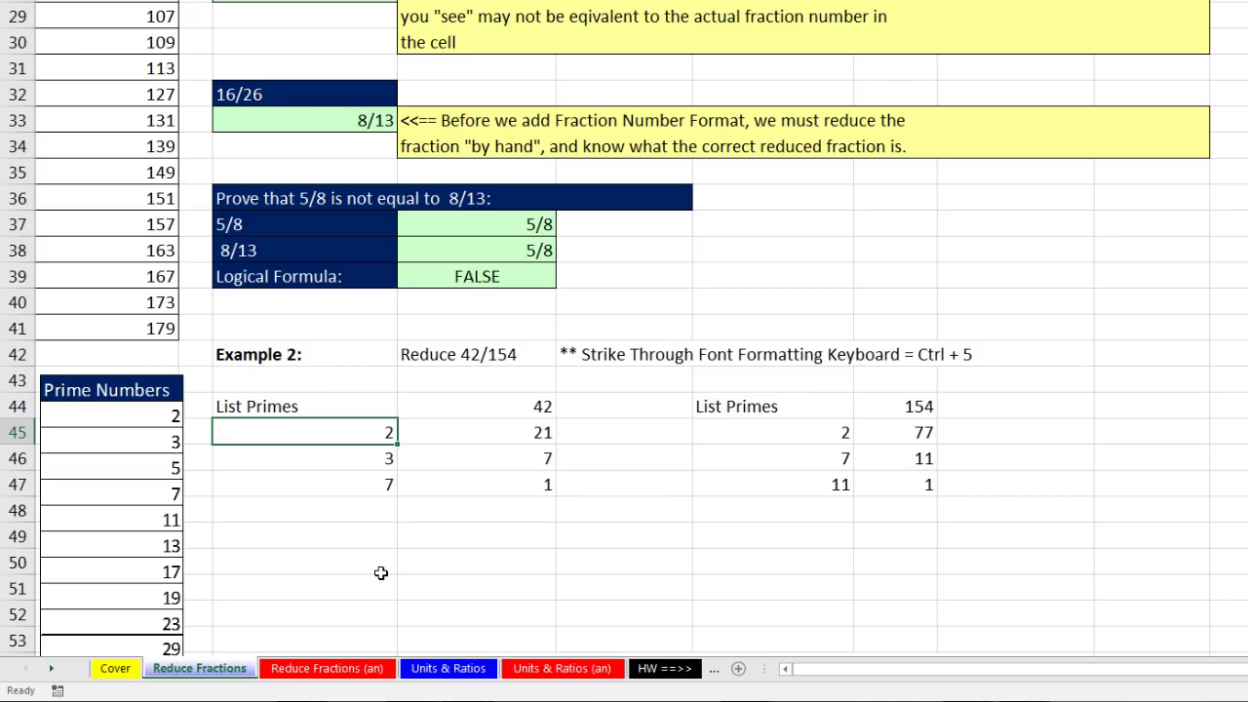
key(ctrl+5)
click(814, 435)
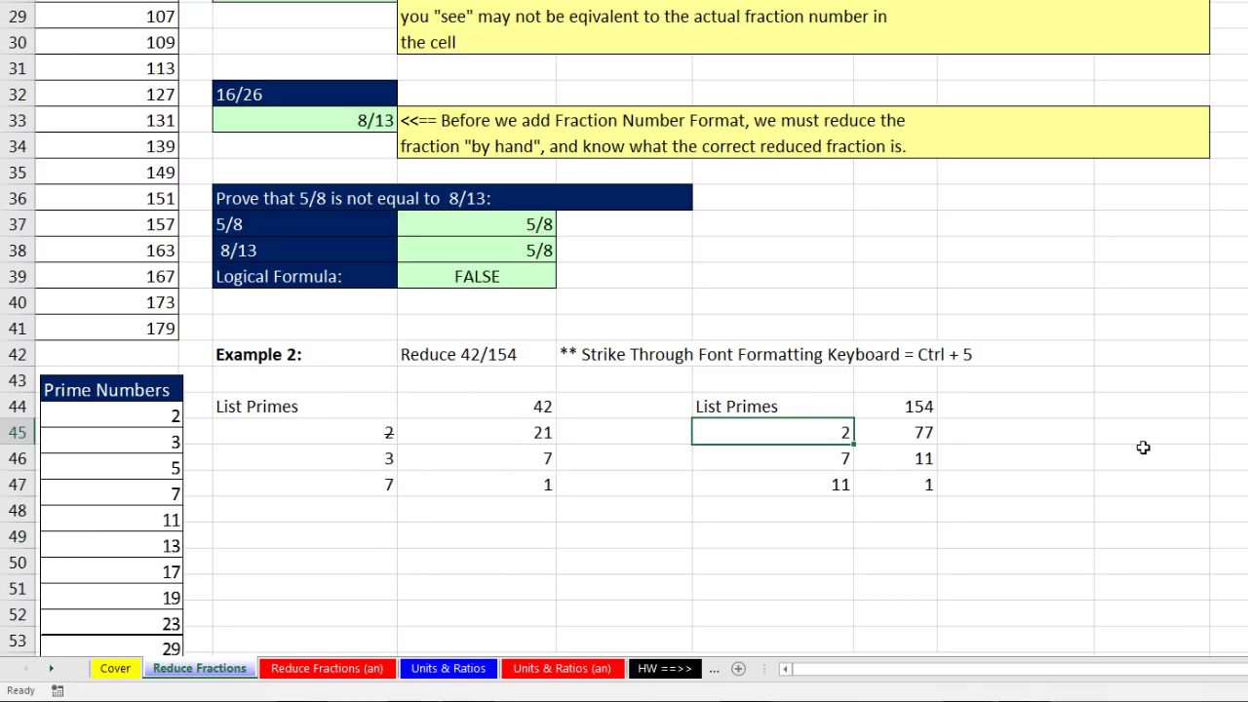
key(ctrl+5)
click(361, 488)
key(ctrl+5)
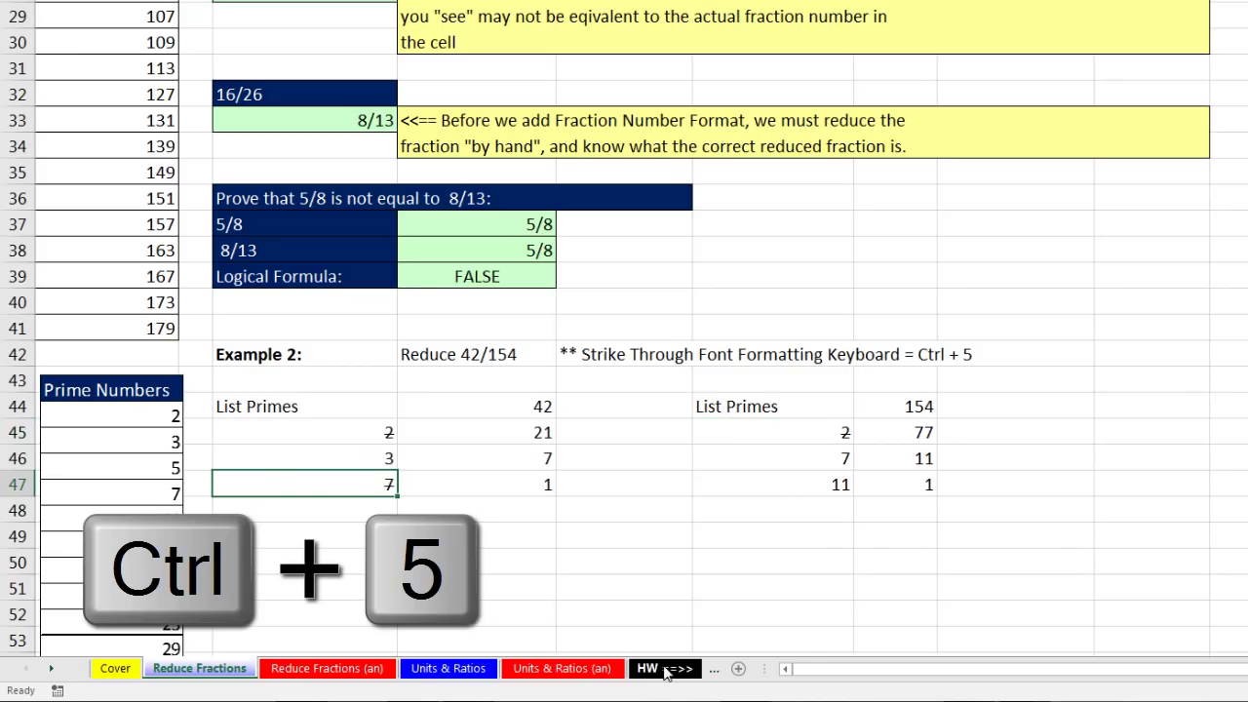
click(799, 459)
key(ctrl+5)
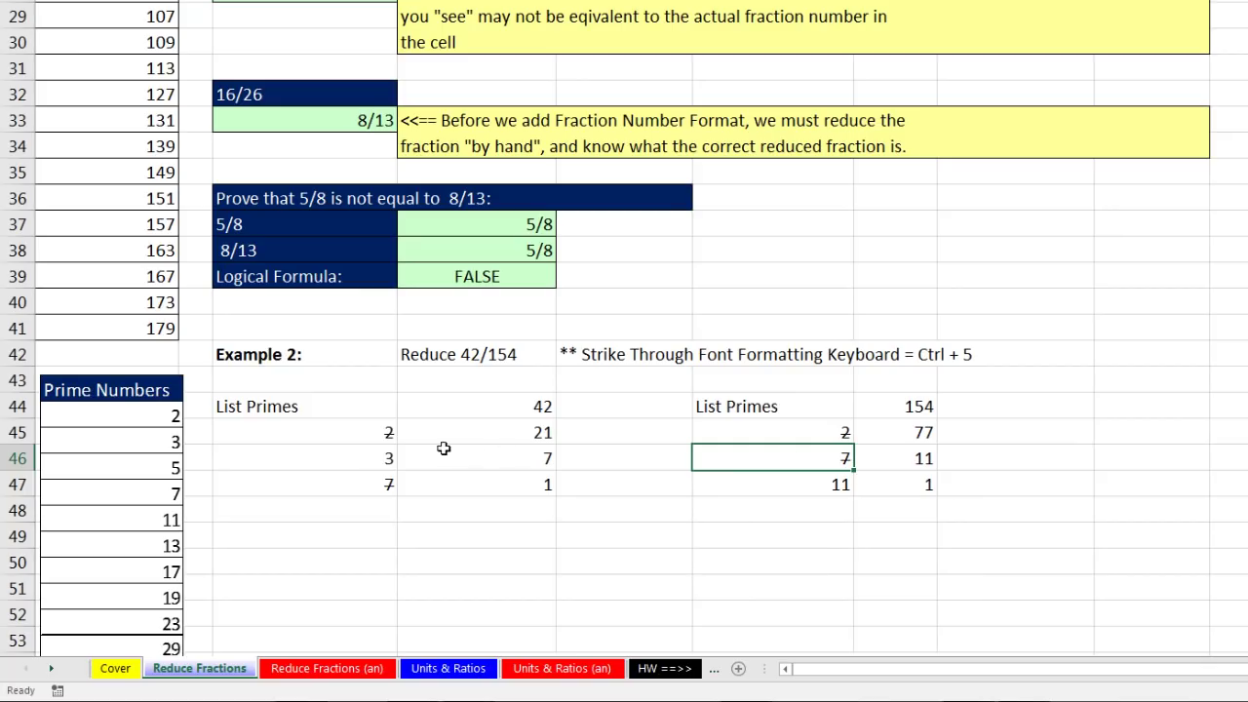
- Highlight the remaining factors, 11 in F47 and 3 in C46, with a yellow fill
click(368, 458)
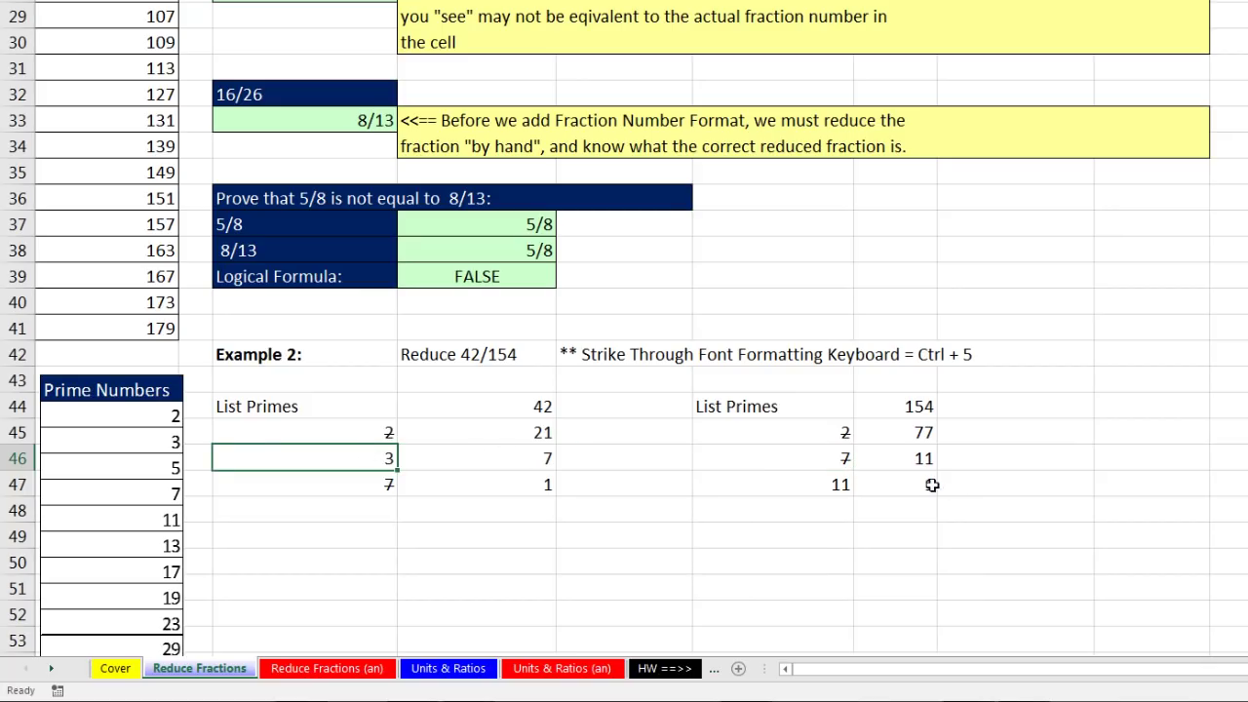
click(824, 484)
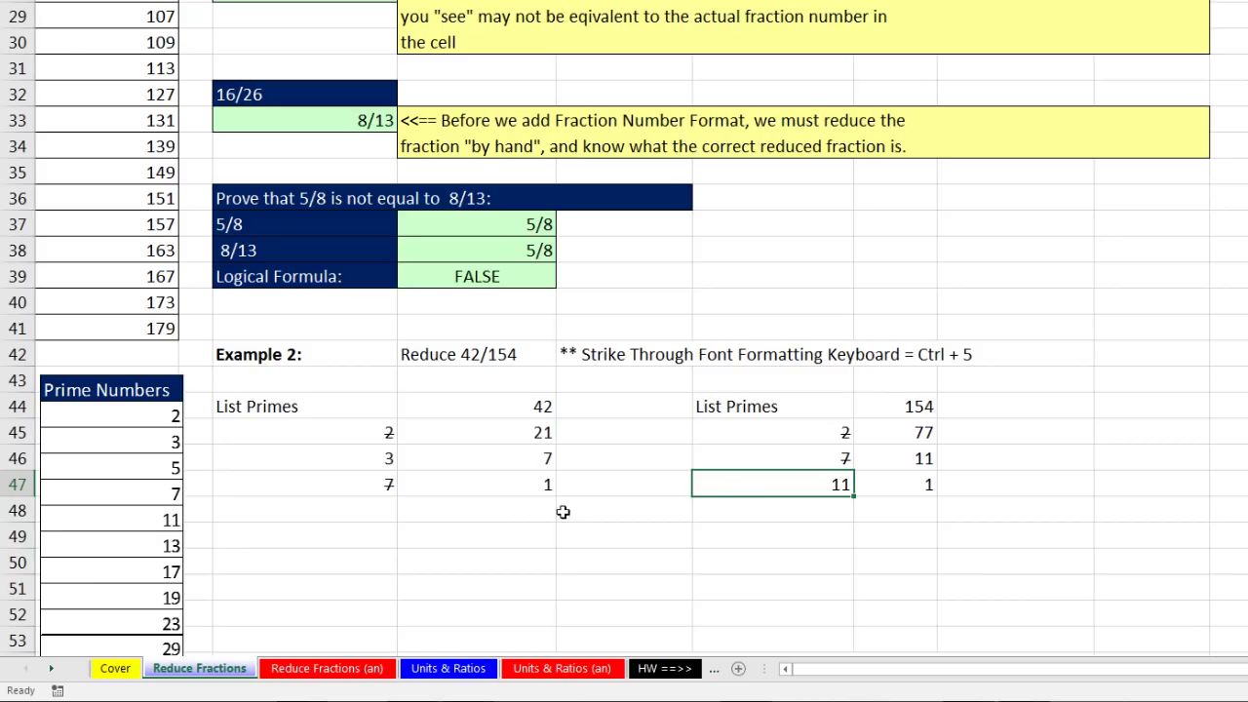
right_click(776, 484)
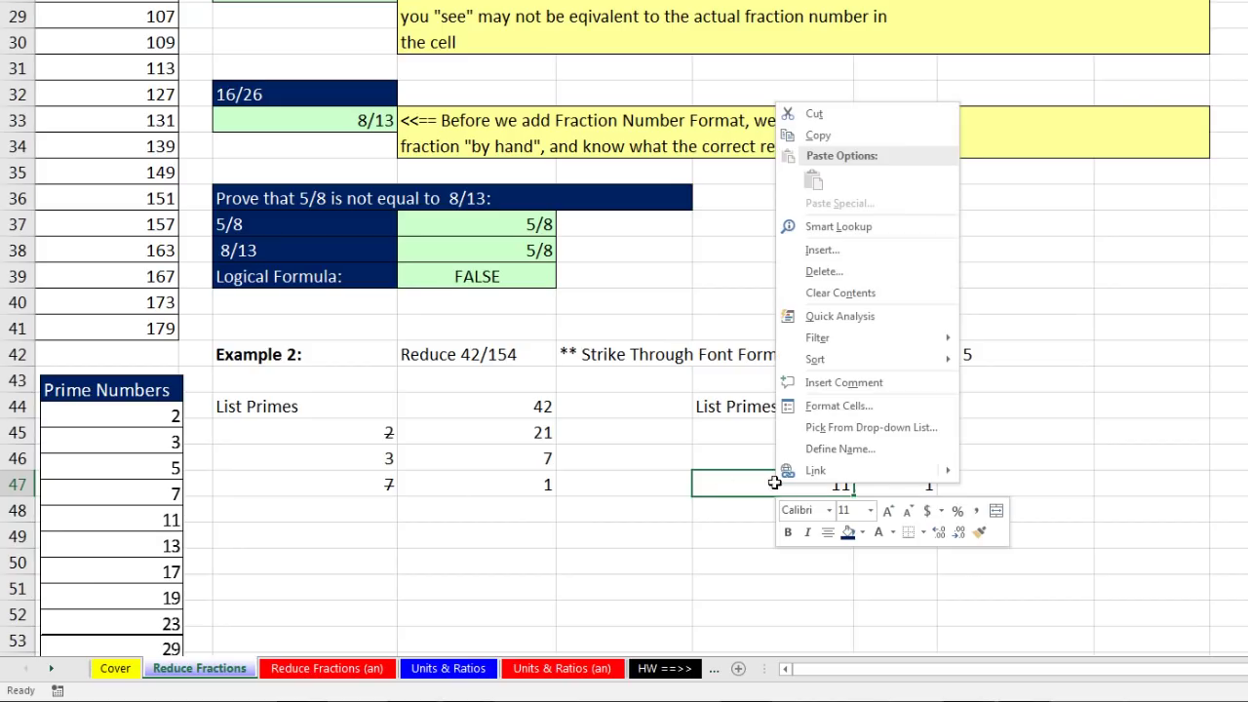
click(863, 533)
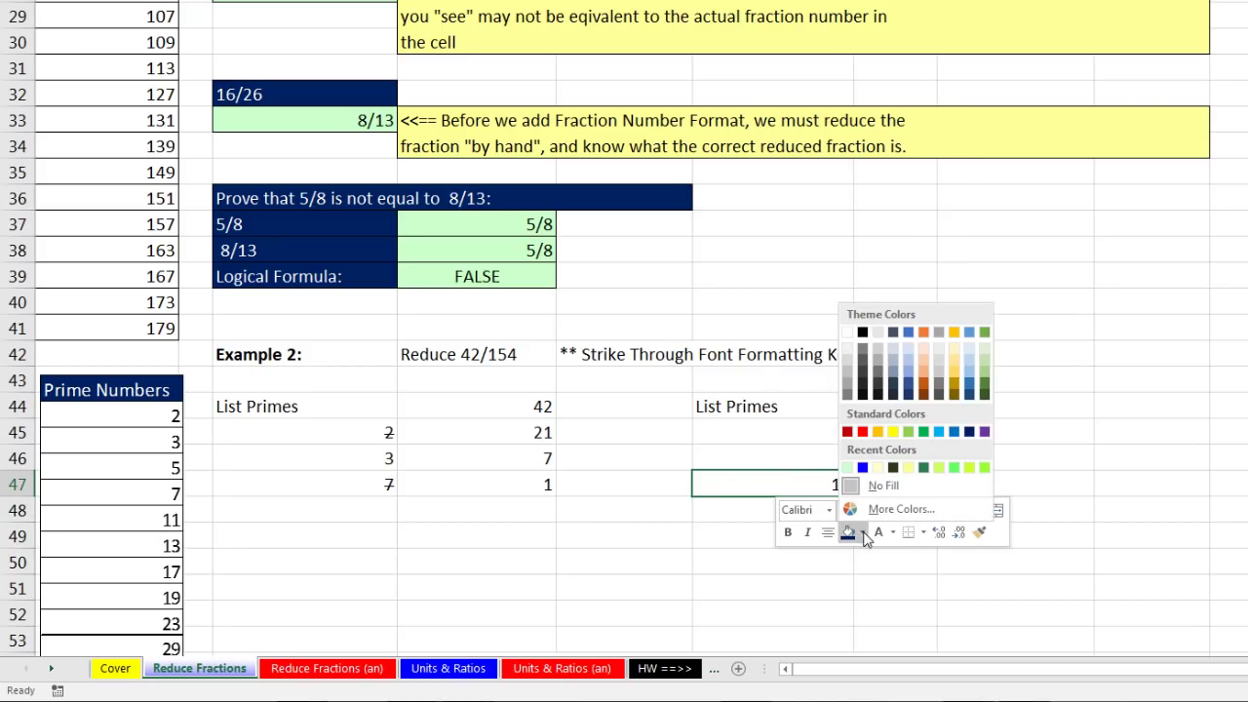
click(899, 435)
right_click(390, 460)
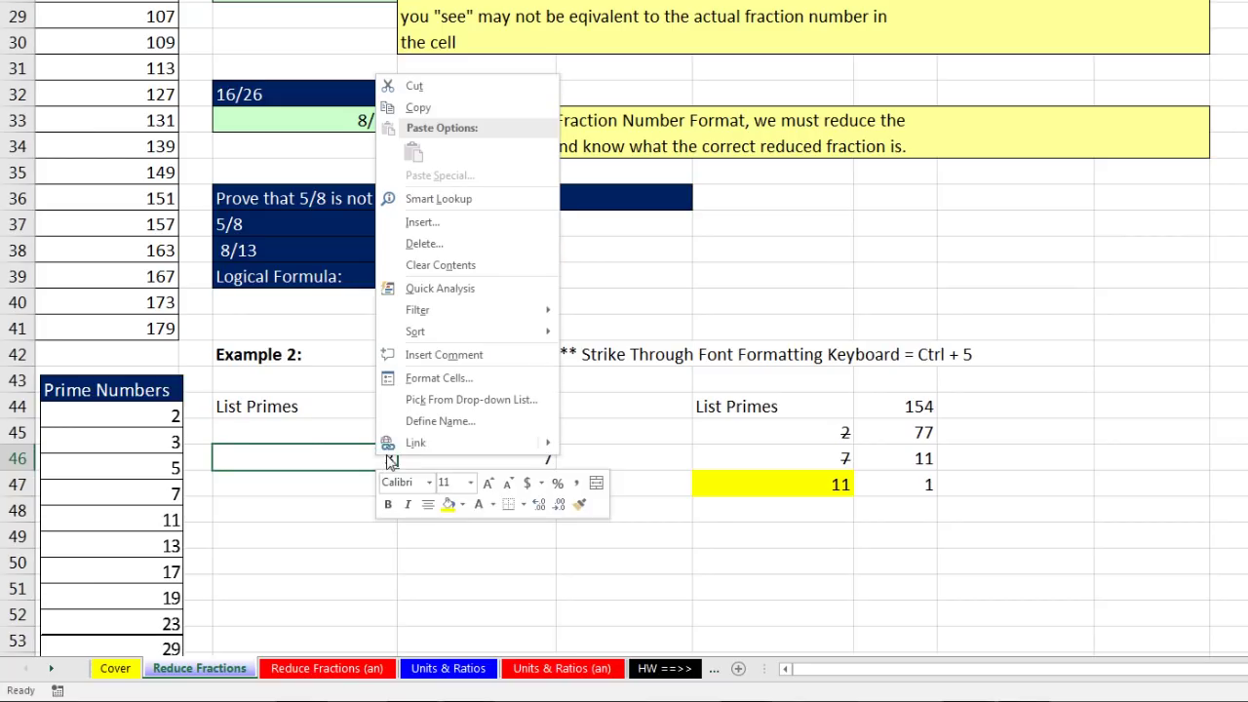
click(448, 504)
click(494, 550)
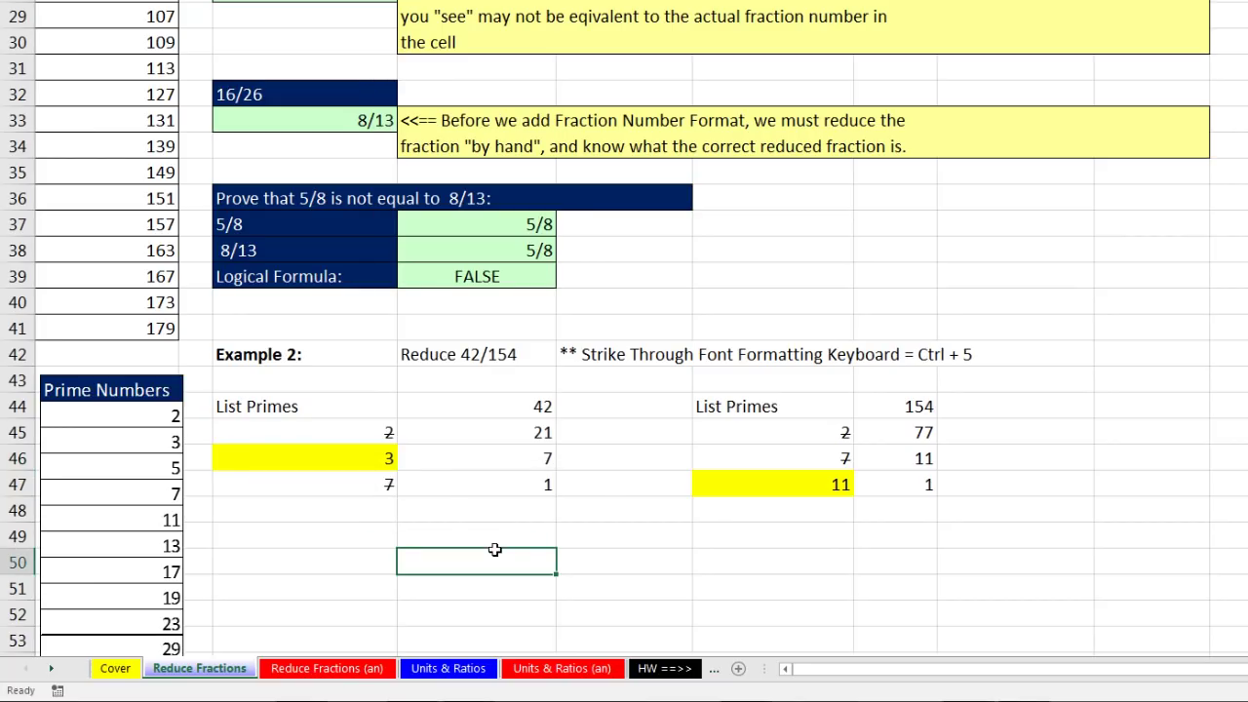
- Enter the label "Reduced:" in C49 and copy it down to C50
click(390, 534)
text(Reduced:)
key(ctrl+Return)
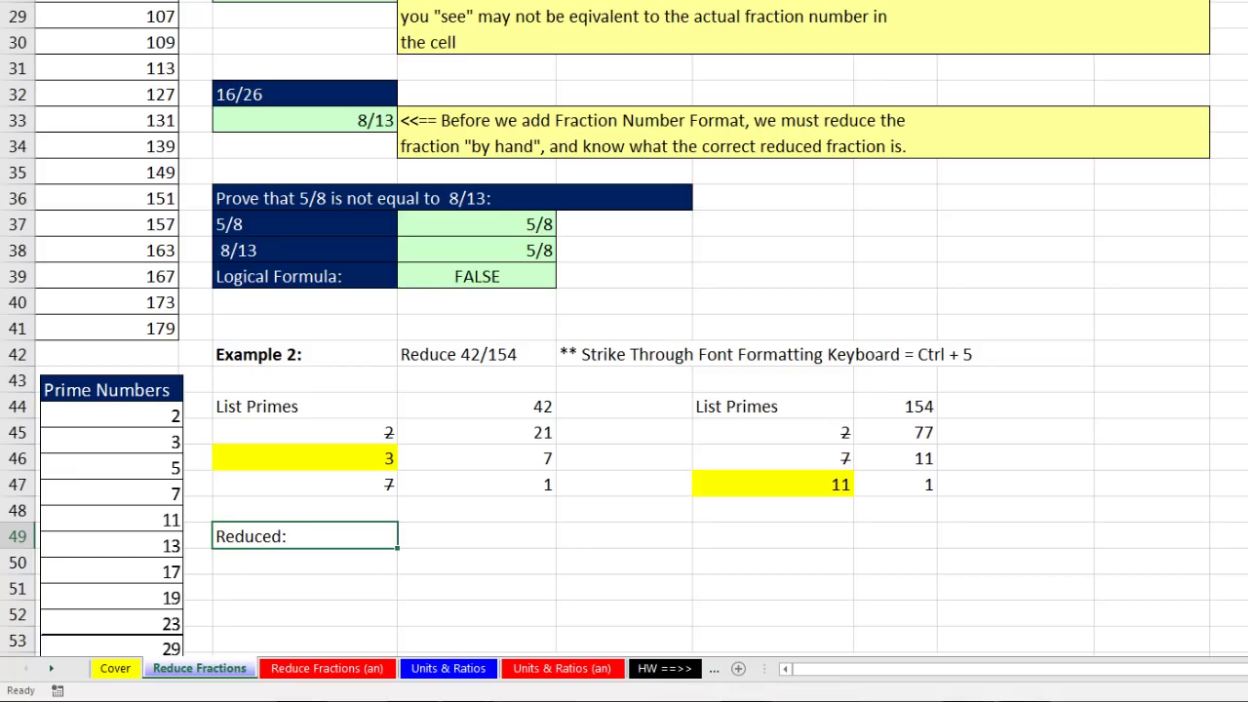
drag(398, 547, 406, 579)
- Enter the formulas =42/154 in D49 and =3/11 in D50
key(Right)
text(=)
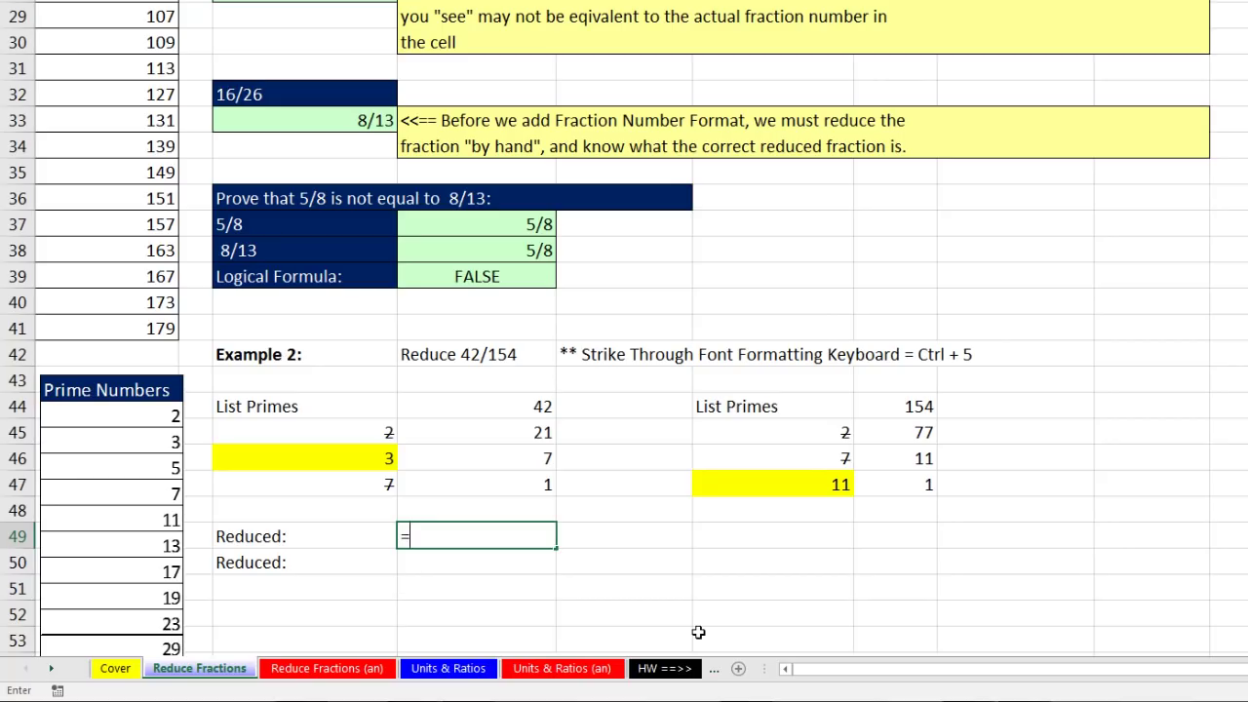
text(42/154)
key(Return)
text(=)
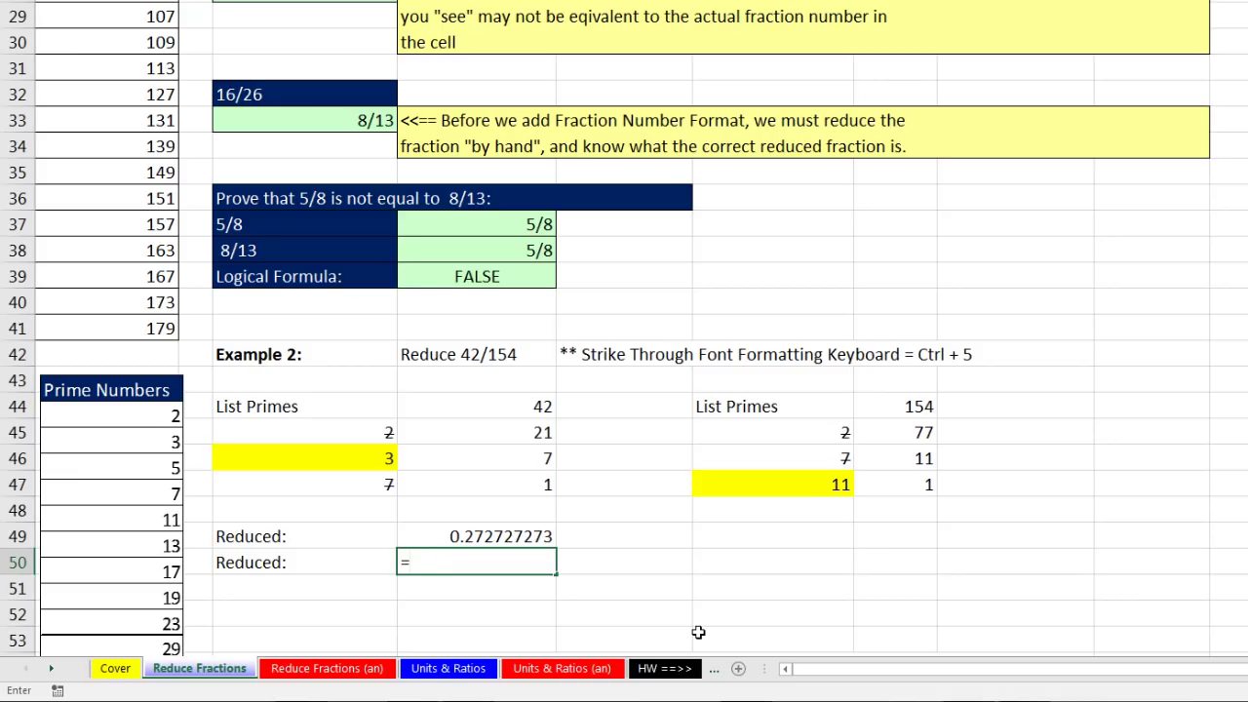
text(3/11)
key(Return)
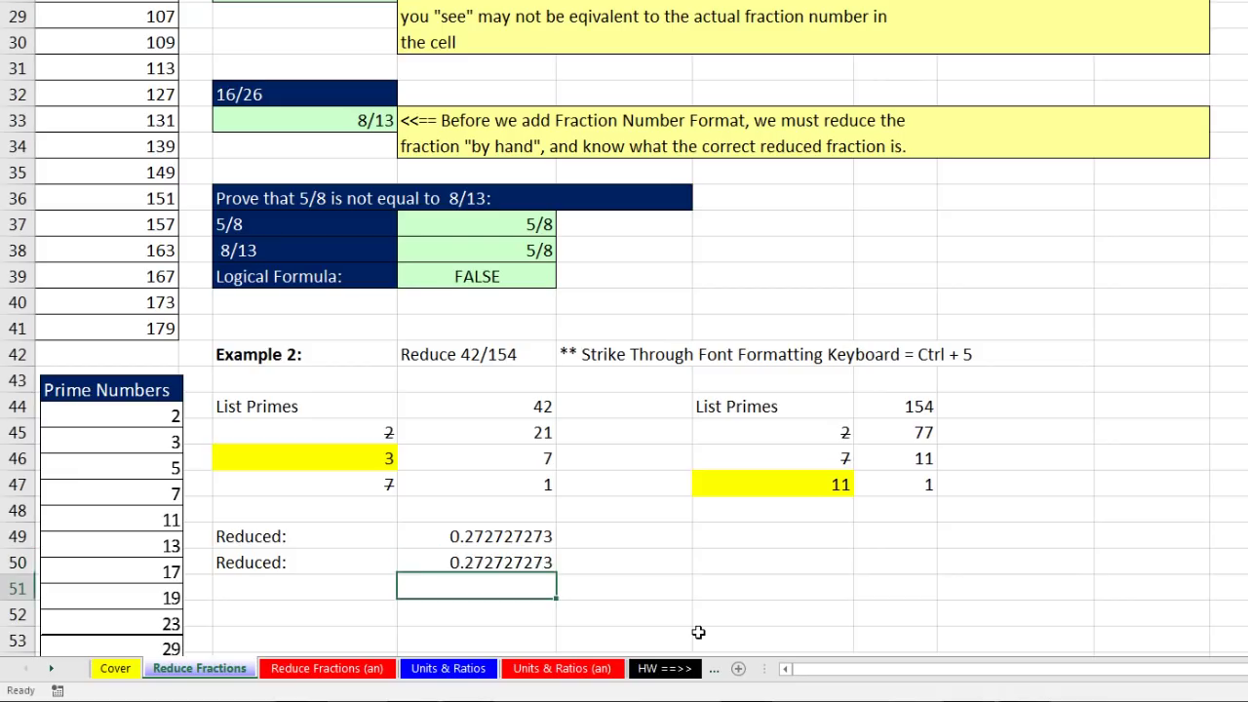
- Apply the custom number format ?/?? to D49:D50
drag(522, 538, 523, 556)
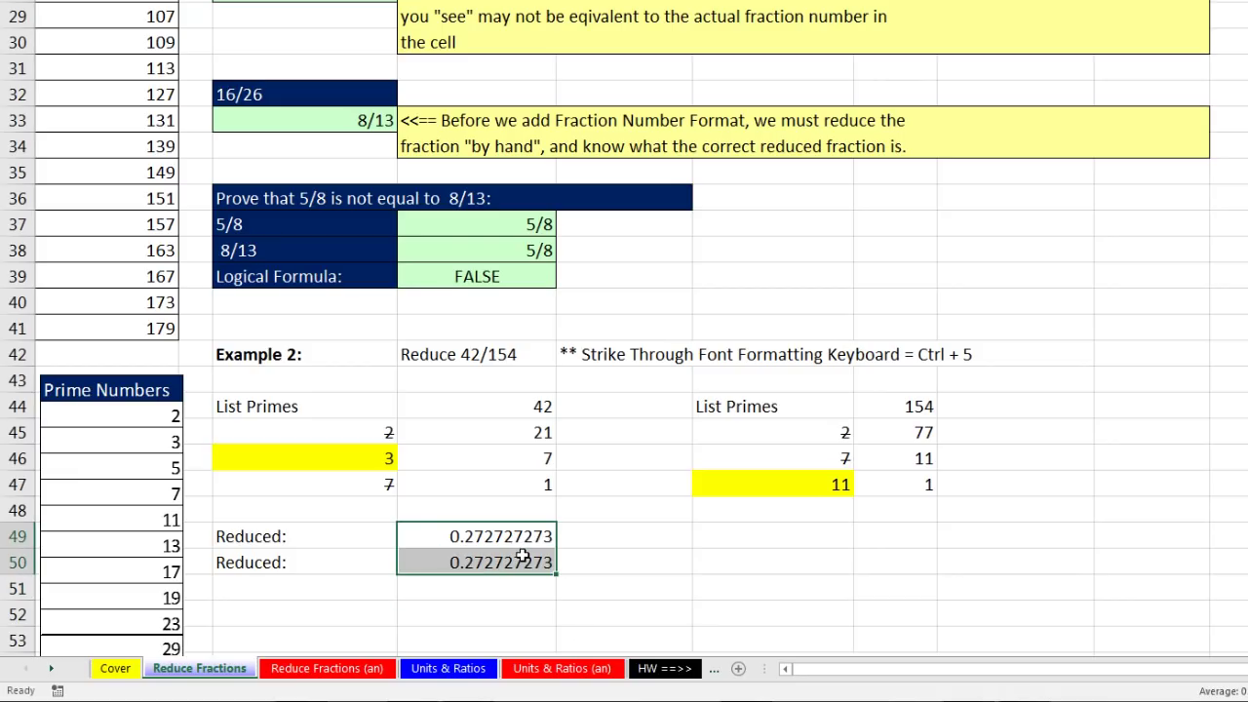
key(ctrl+1)
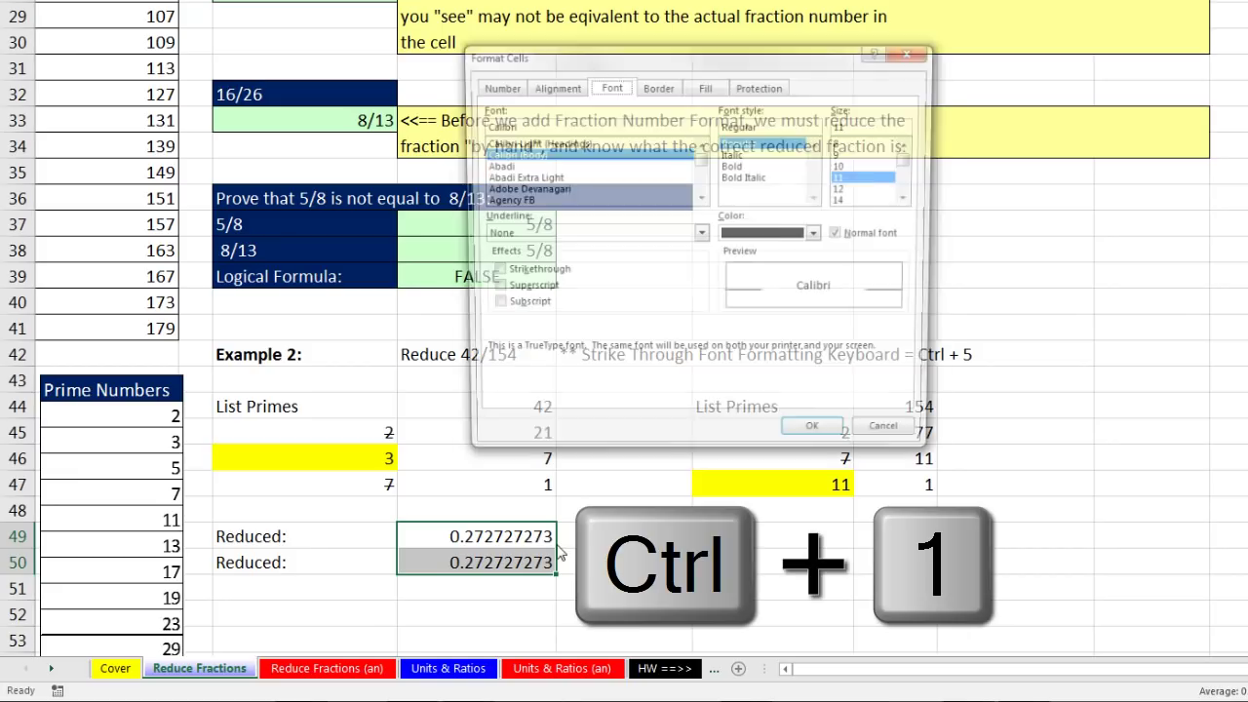
click(499, 86)
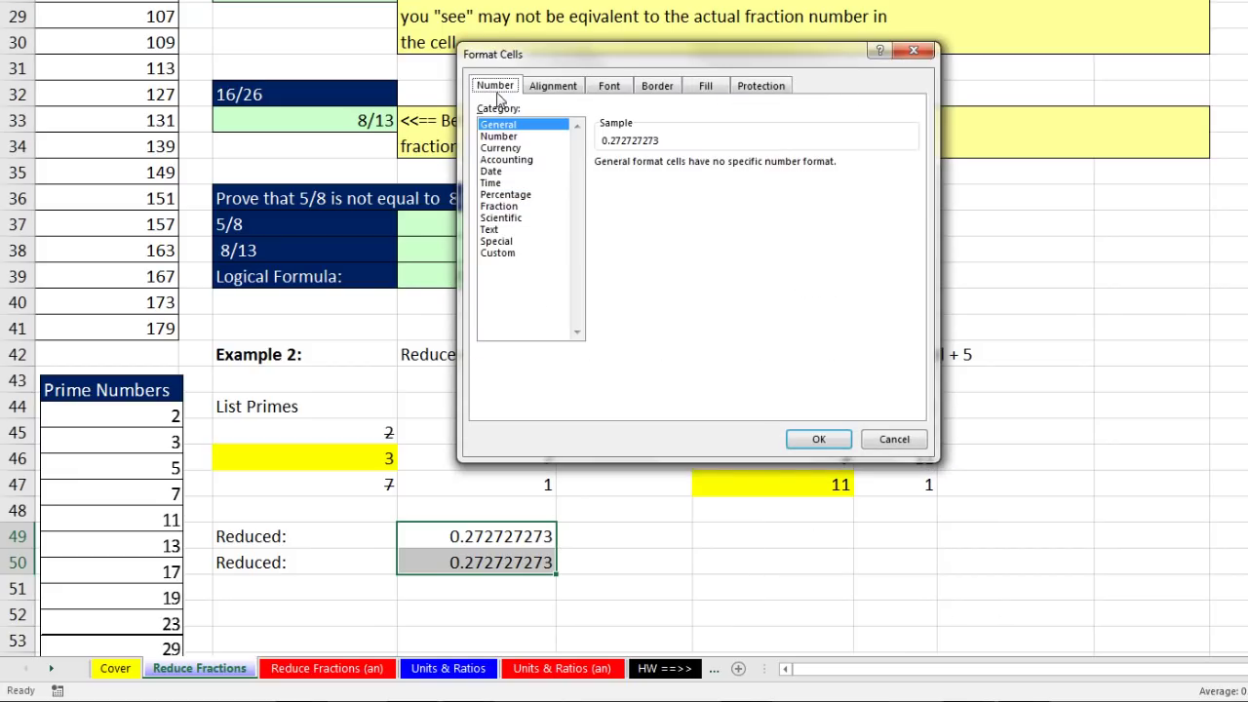
click(511, 254)
drag(653, 178, 549, 174)
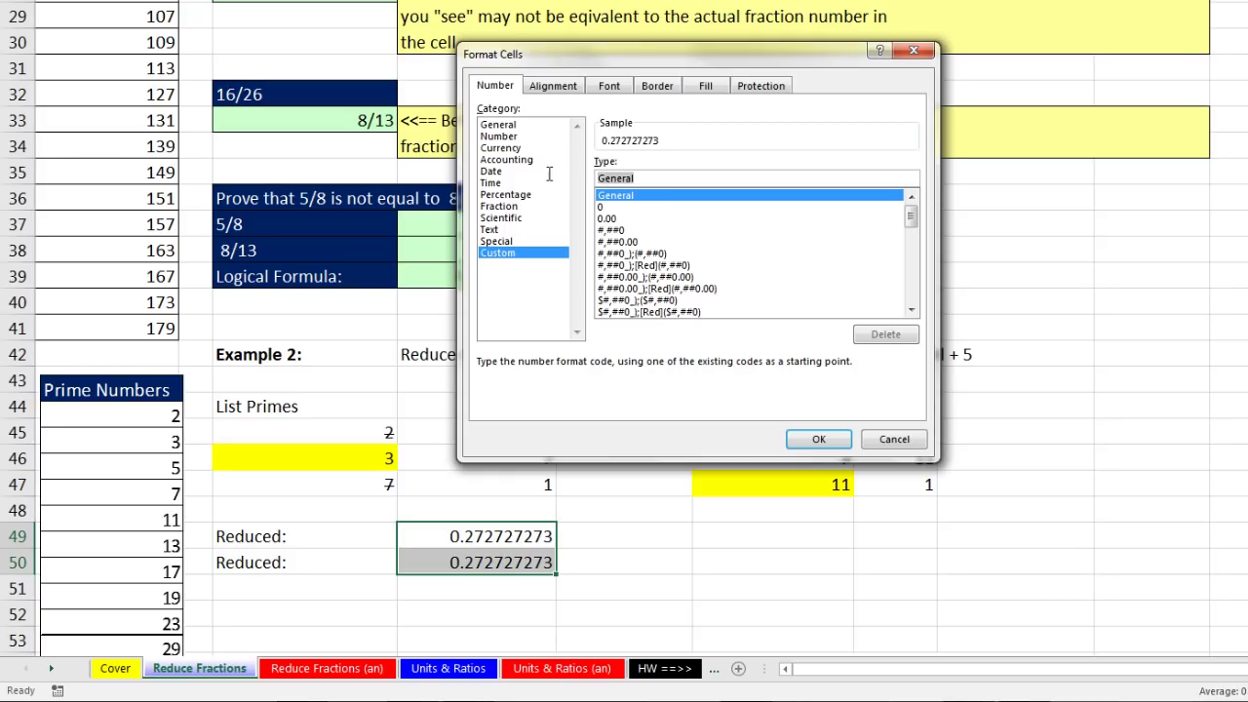
text(?)
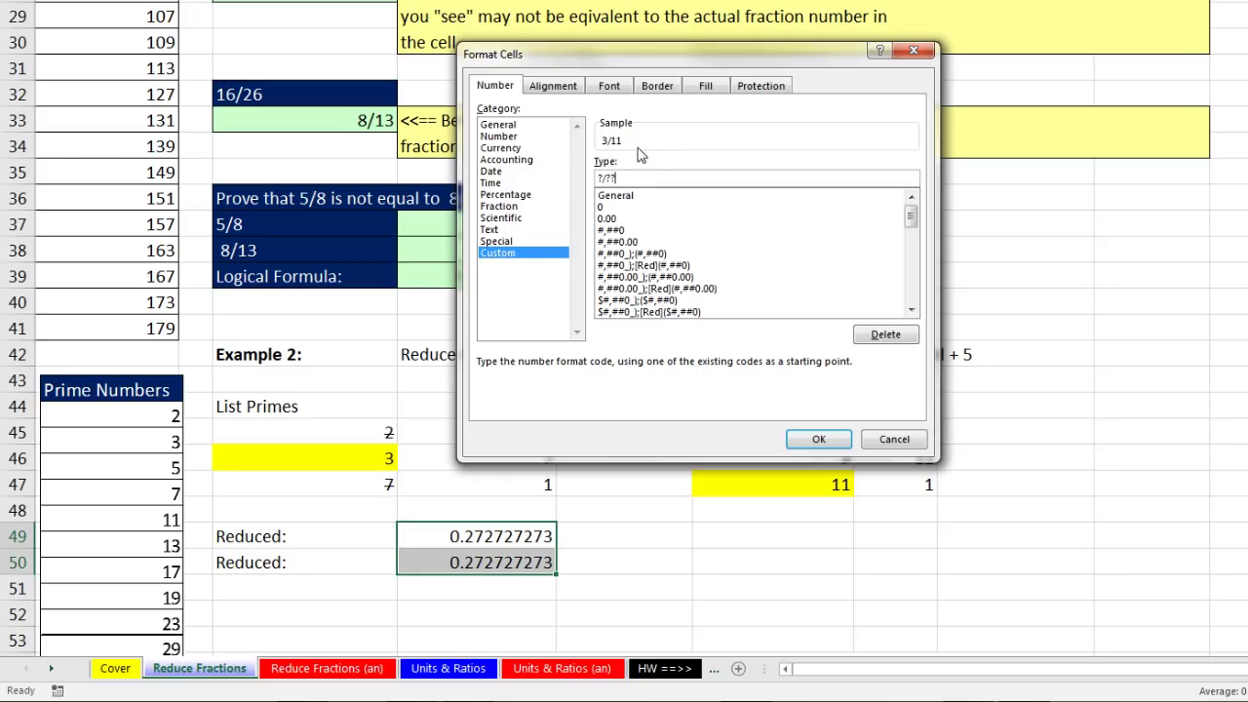
click(829, 444)
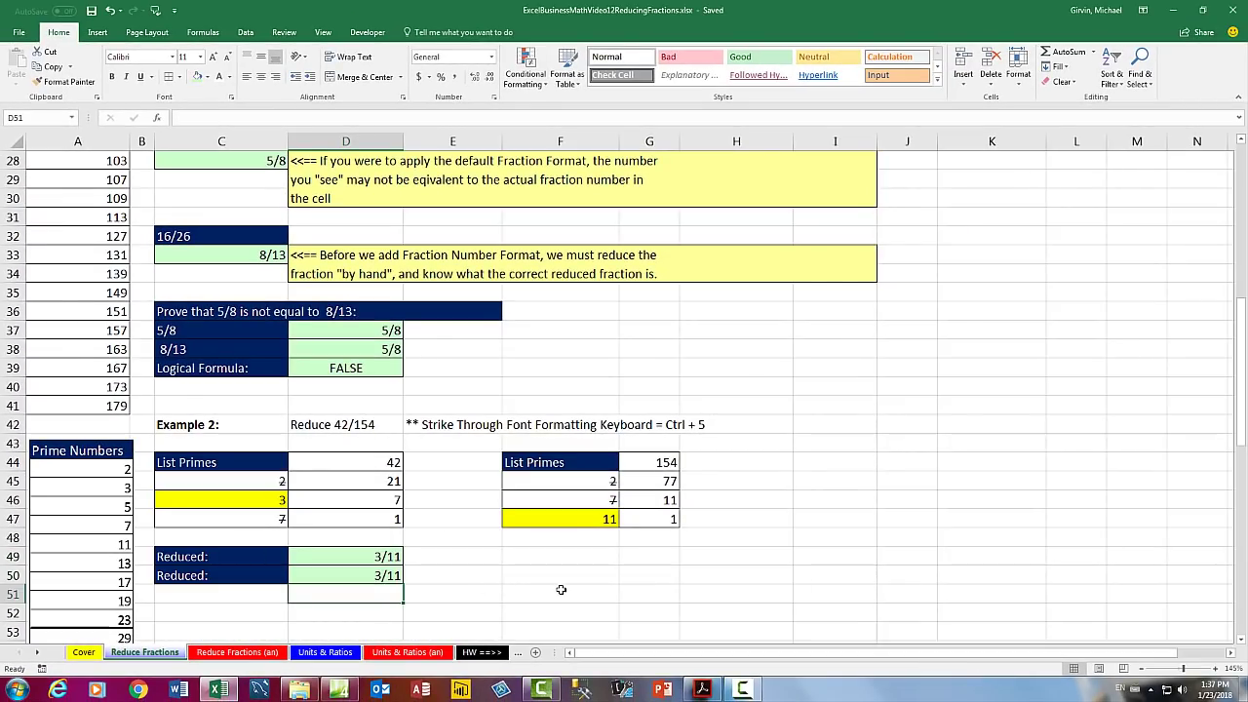
- Examine the test scores and the total formulas for possible points and earned score in the Example 3 table
scroll(561, 589, down, 4)
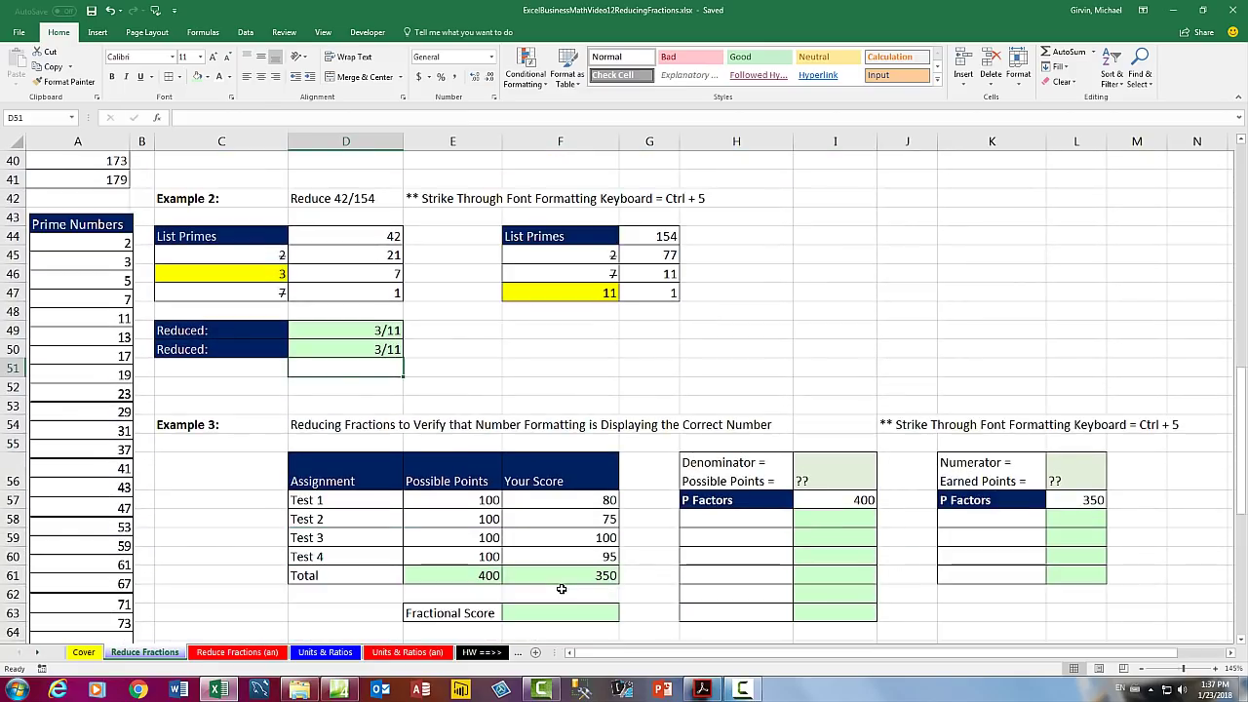
scroll(561, 589, down, 3)
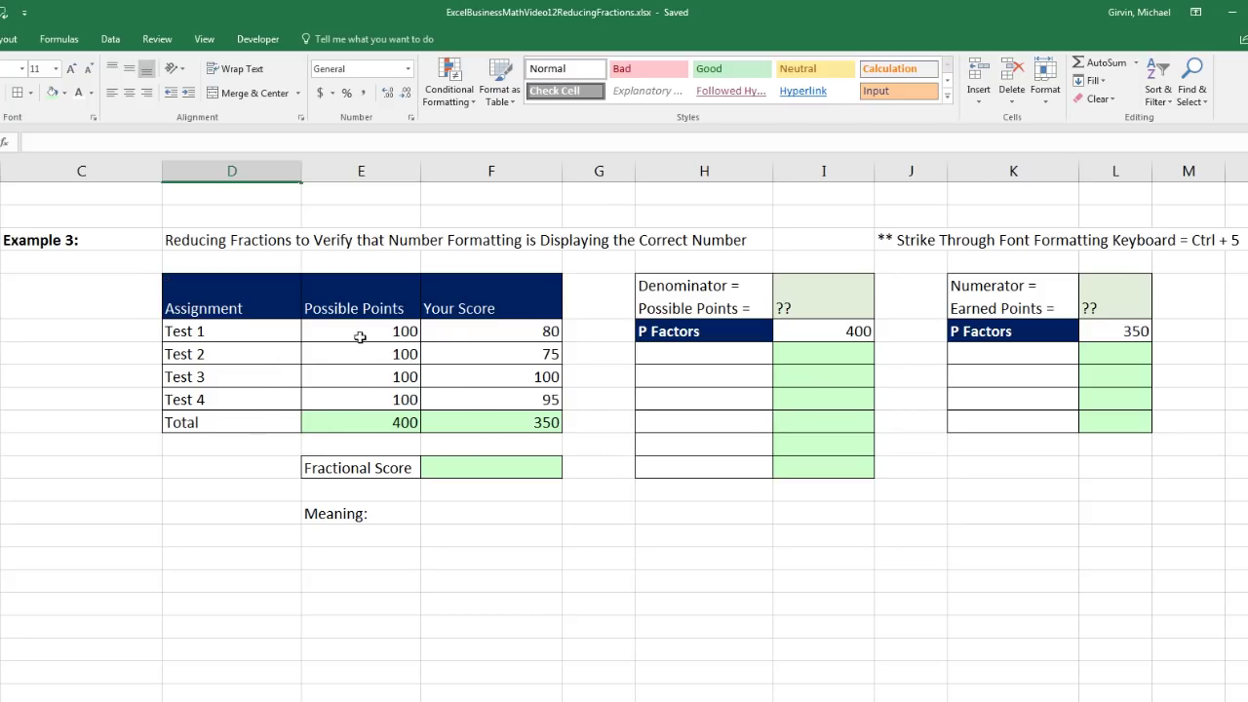
click(375, 424)
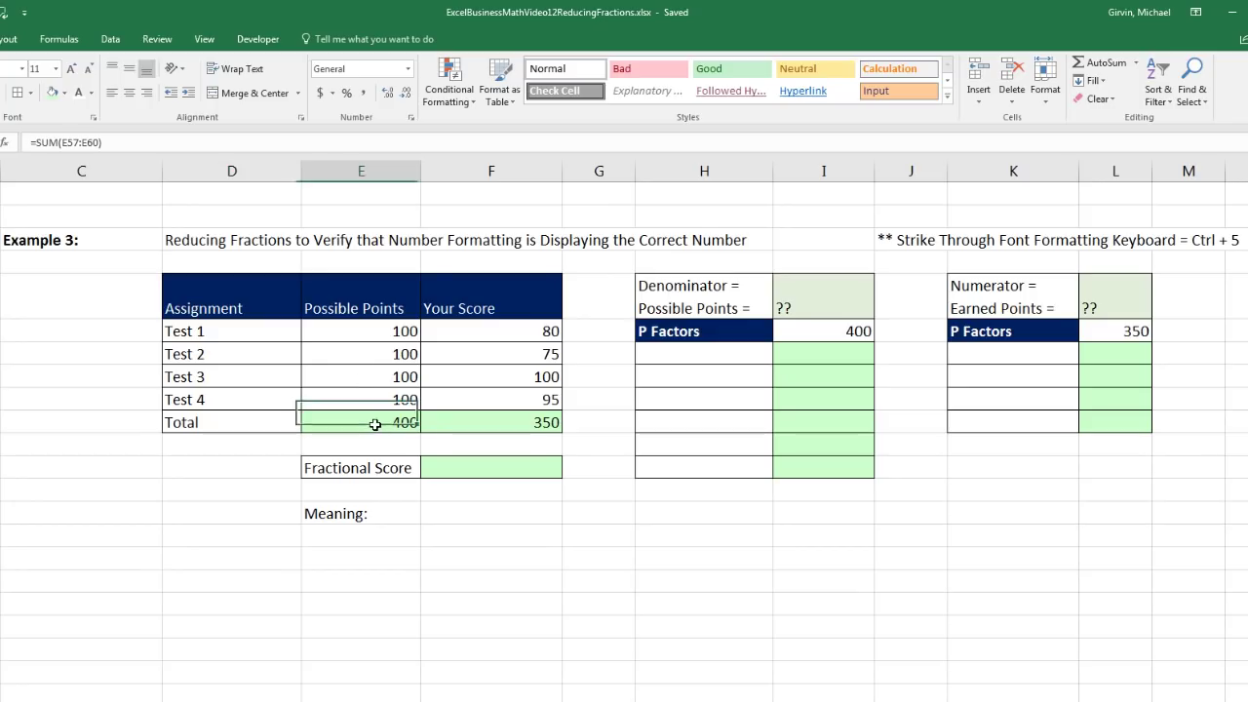
click(490, 351)
click(494, 377)
click(498, 398)
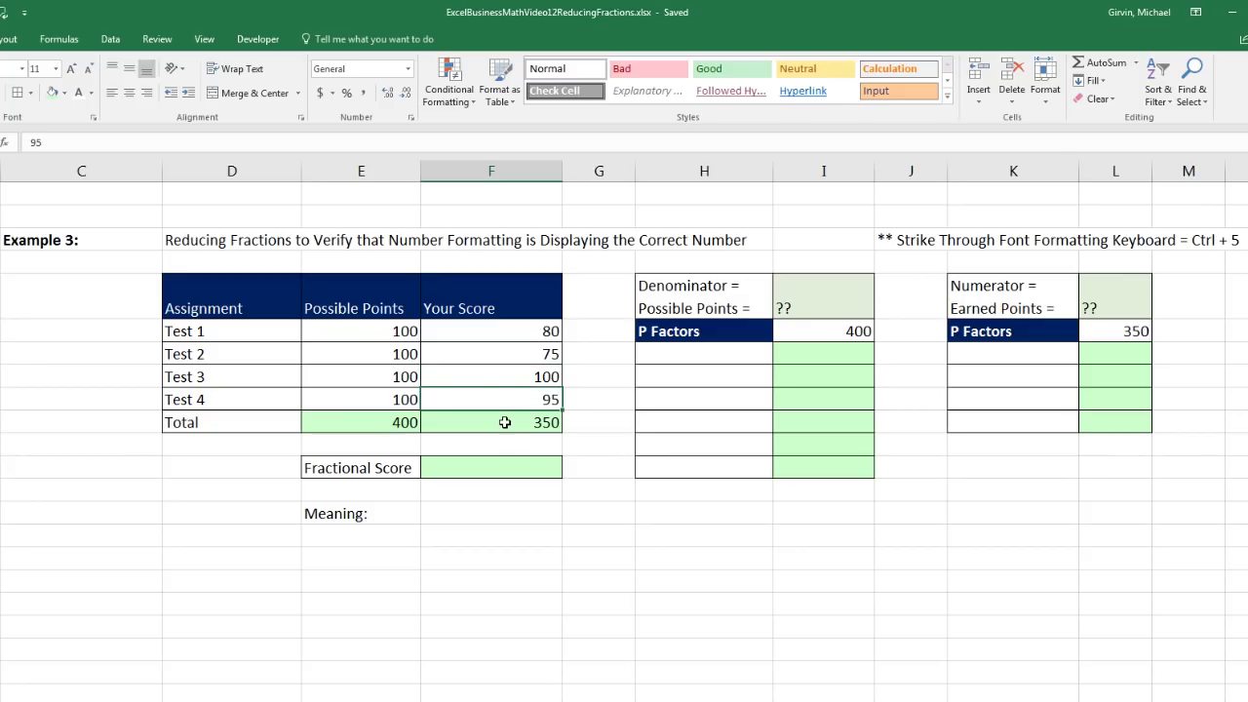
click(505, 423)
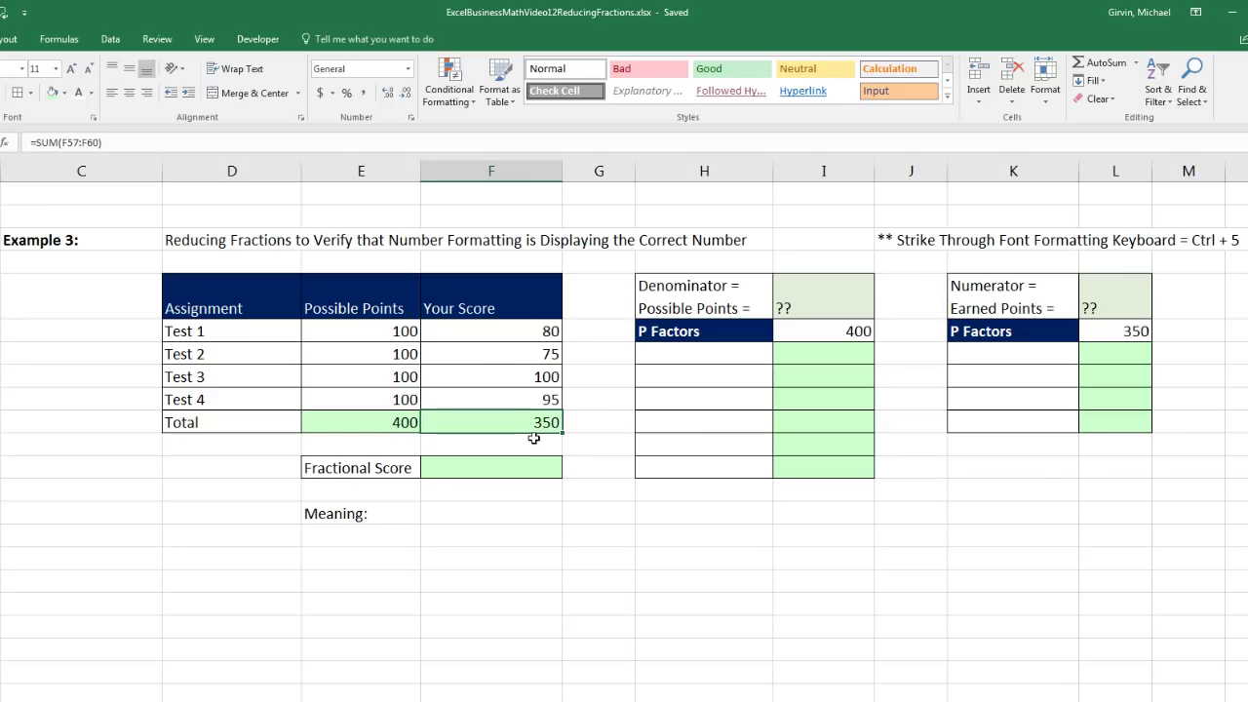
click(409, 419)
- Calculate the Fractional Score in F63 by dividing total score by total possible points with =F61/E61
click(454, 469)
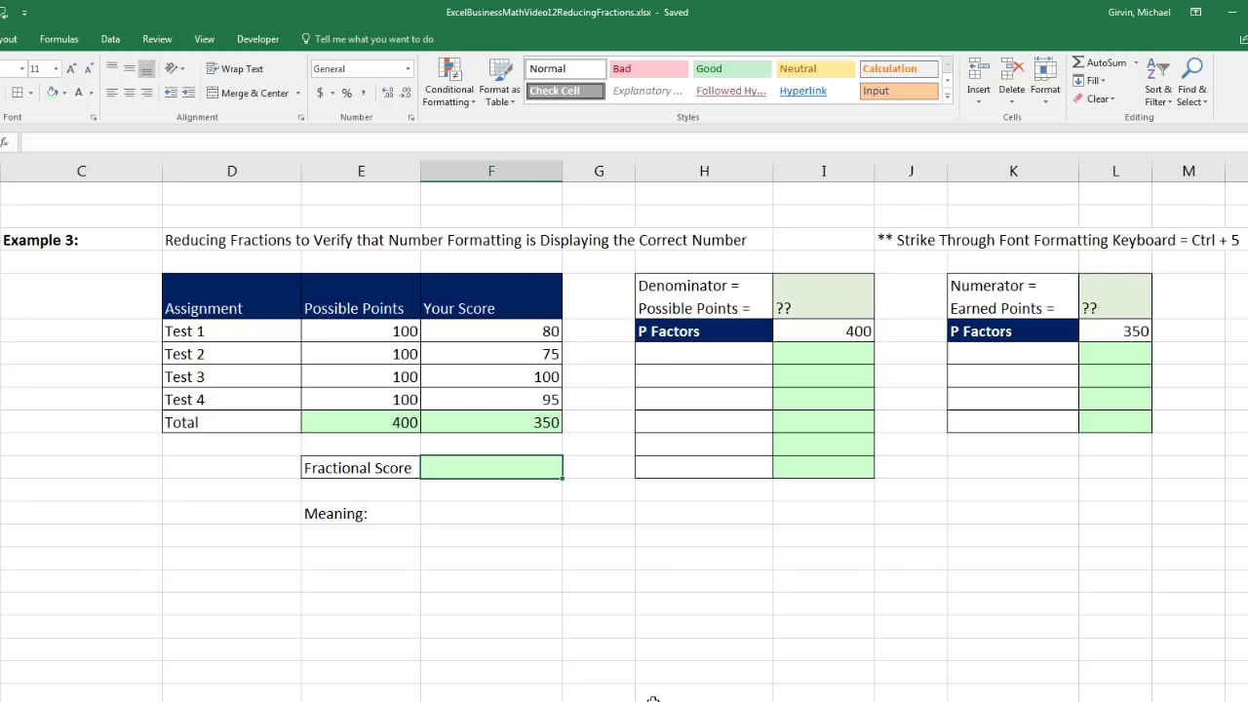
text(=)
key(Up)
key(Up)
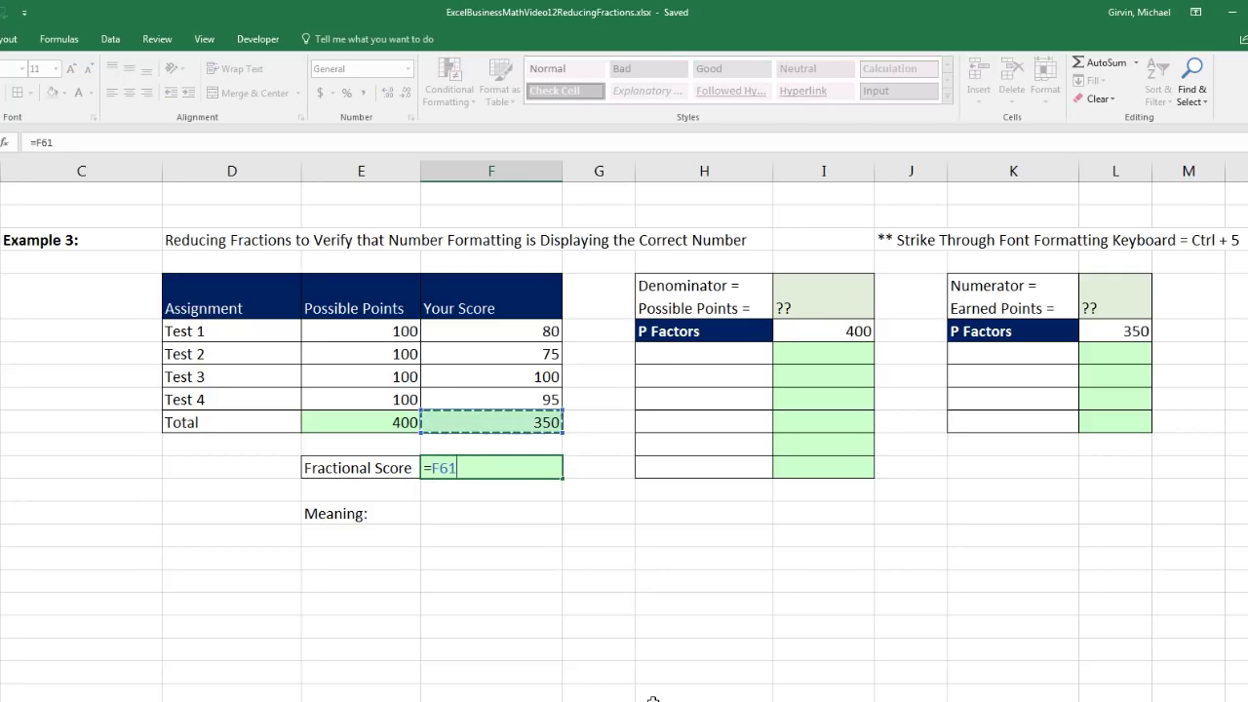
text(/)
key(Down)
key(Up)
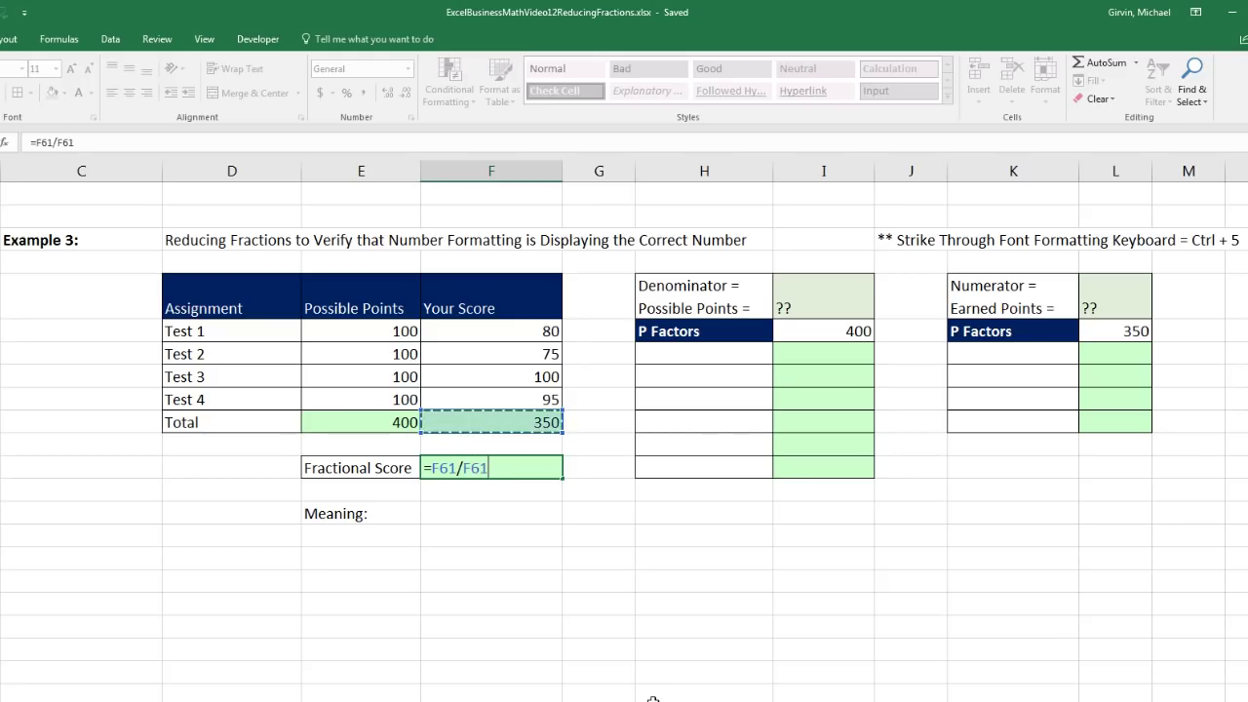
key(Left)
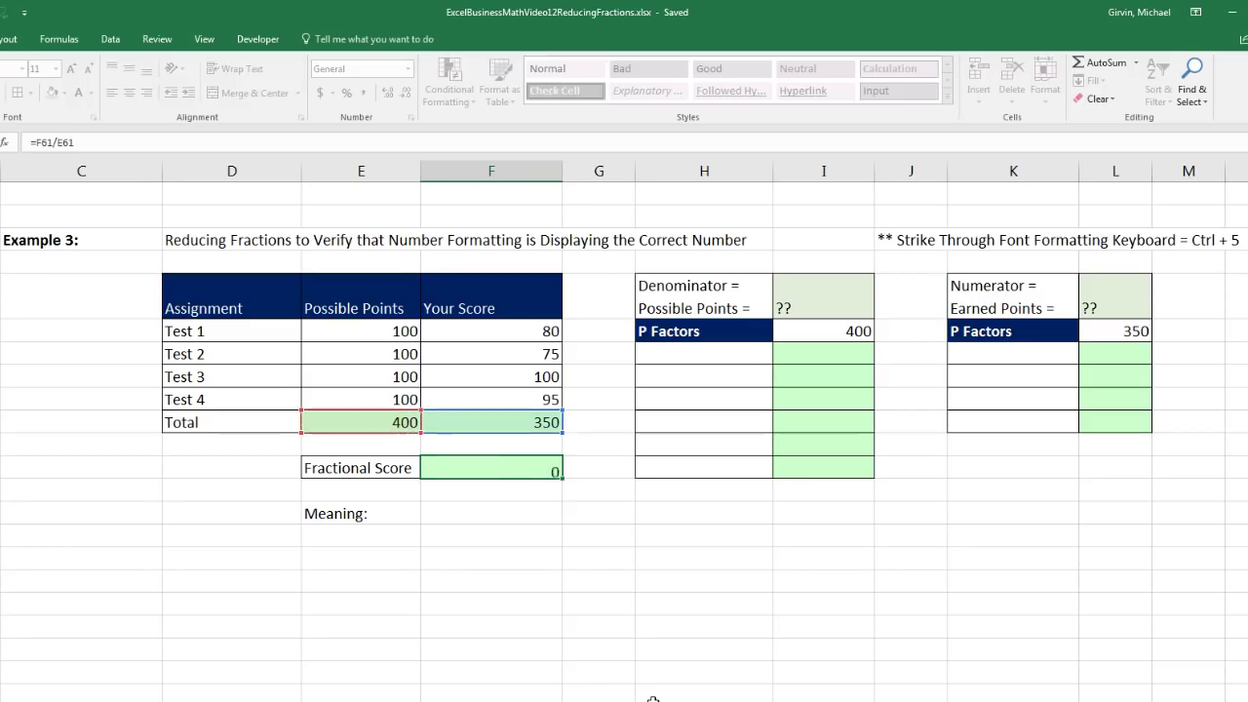
key(Return)
- Format the Fractional Score in F63 with the built-in Fraction number format
click(524, 473)
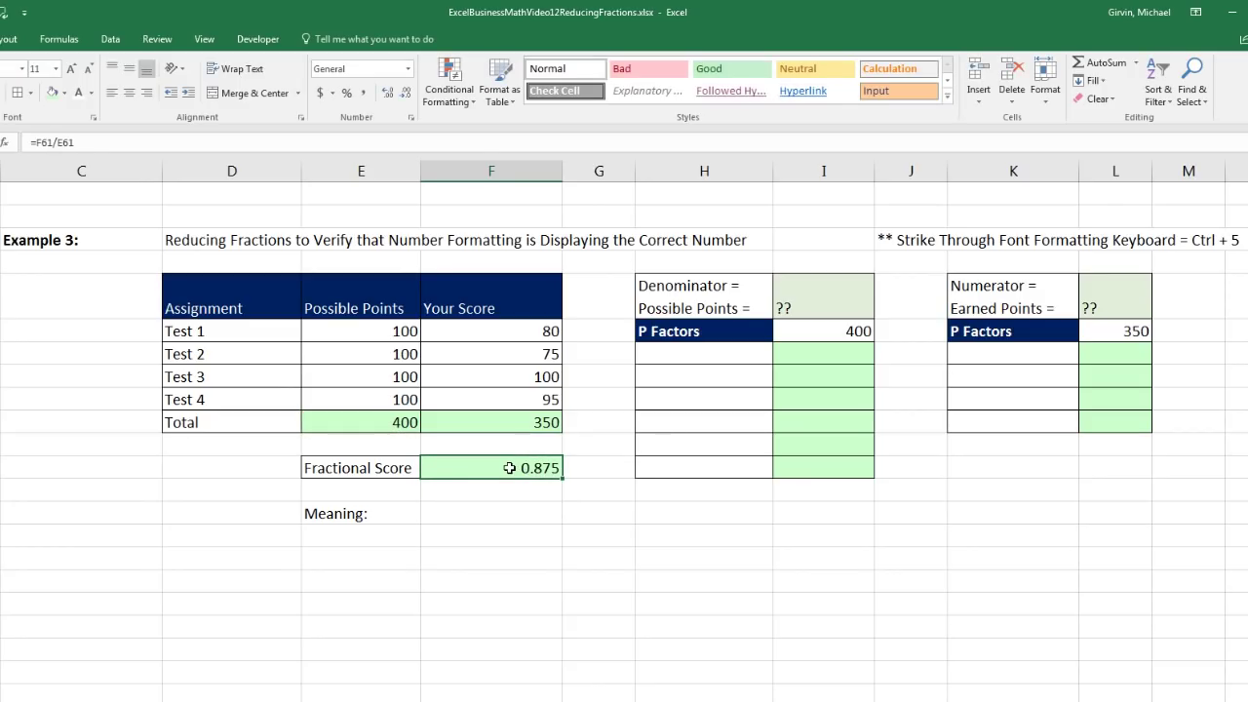
click(407, 68)
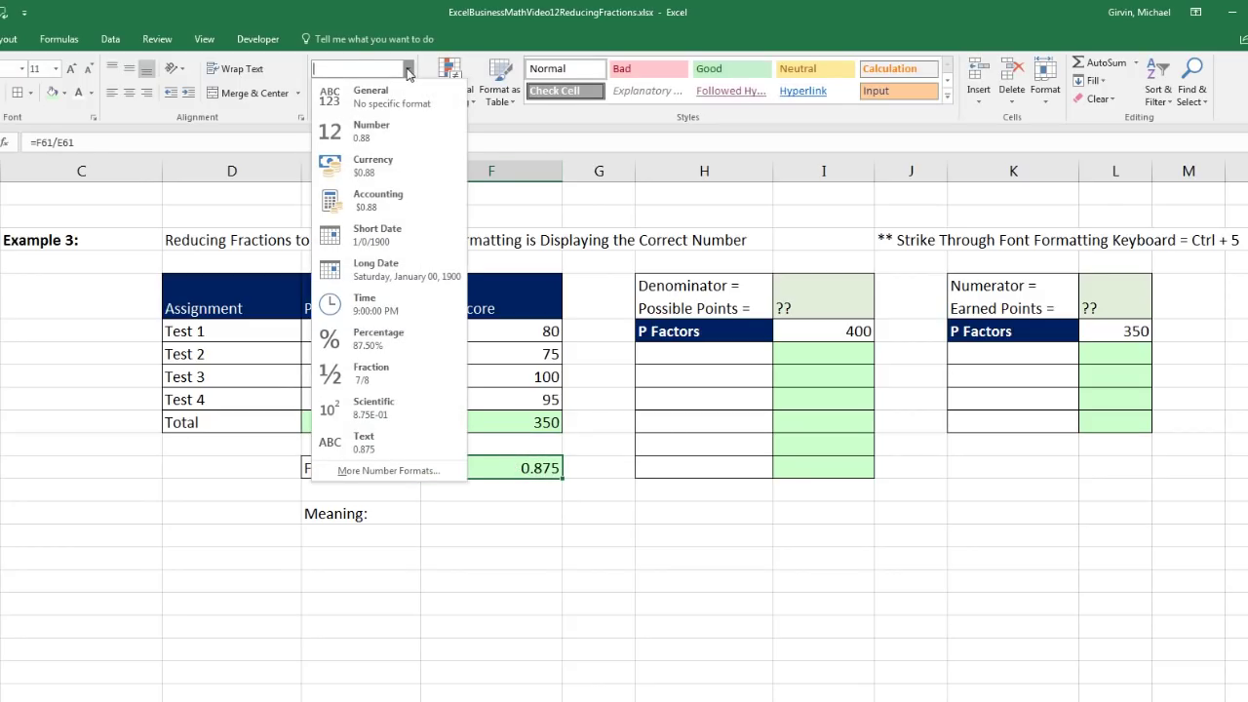
click(367, 386)
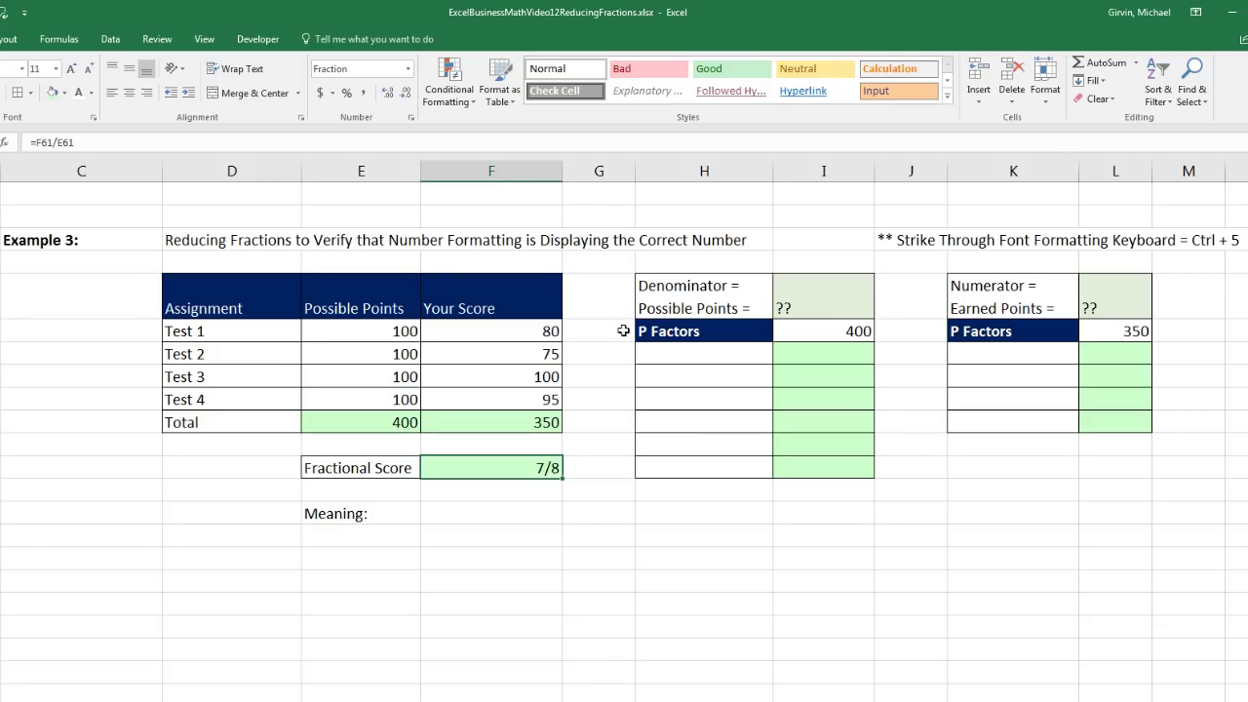
- Enter =I57/H58 in I58 of the denominator's P Factors table and copy the formula down through I63
click(667, 308)
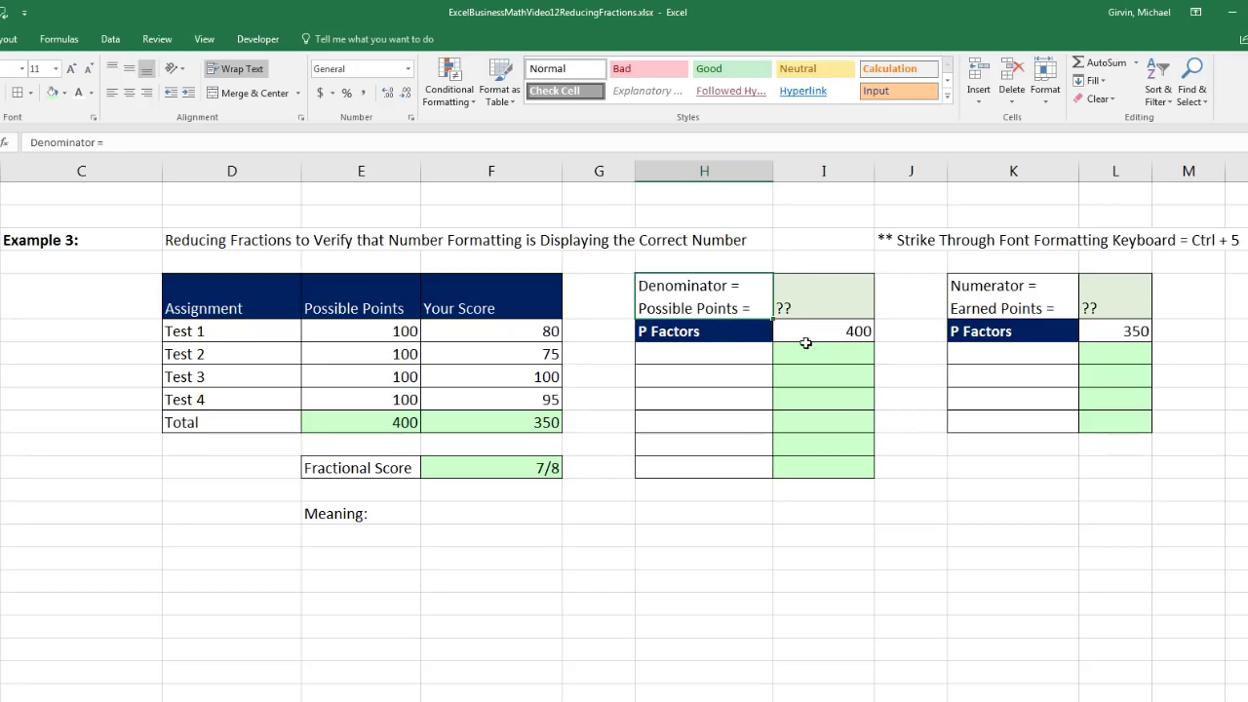
click(840, 332)
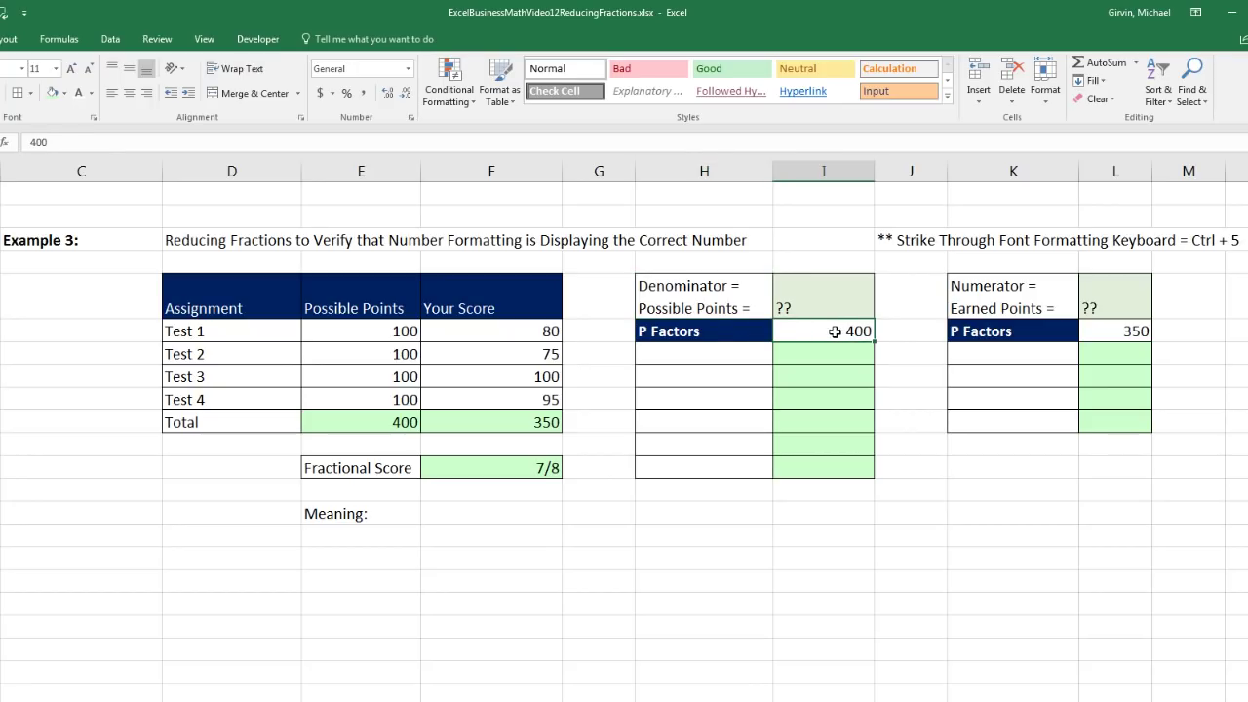
click(740, 355)
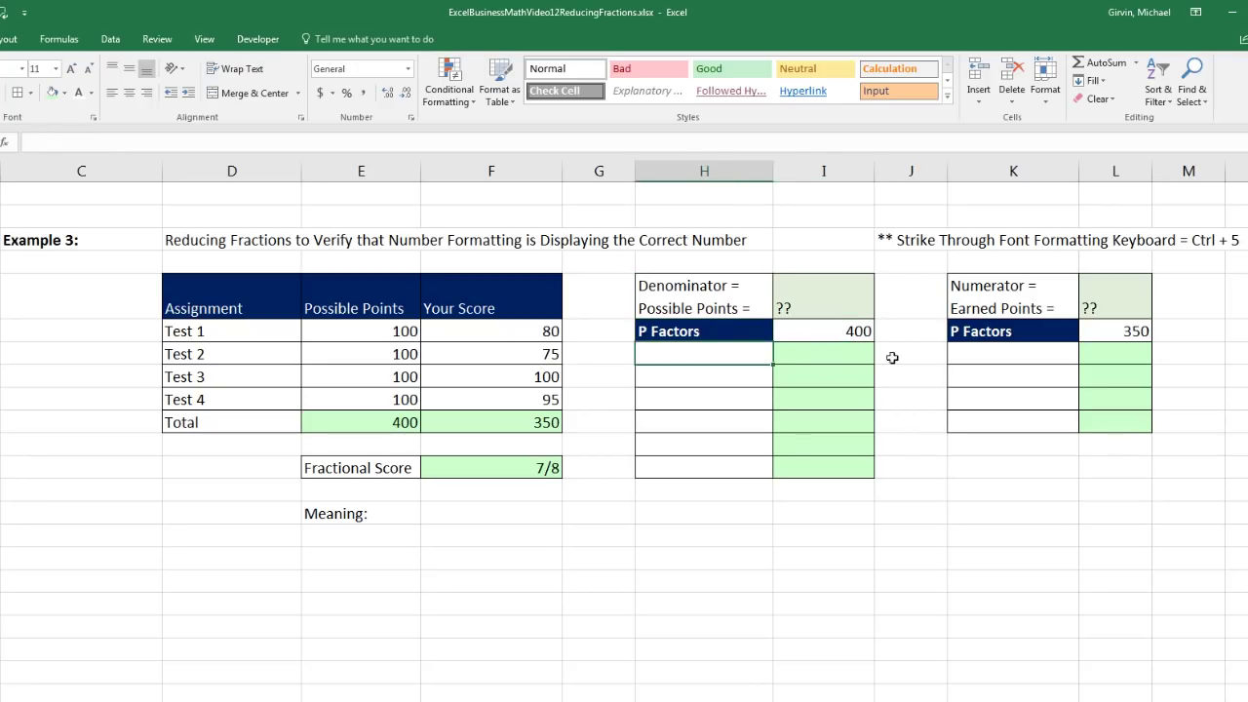
click(852, 356)
text(=)
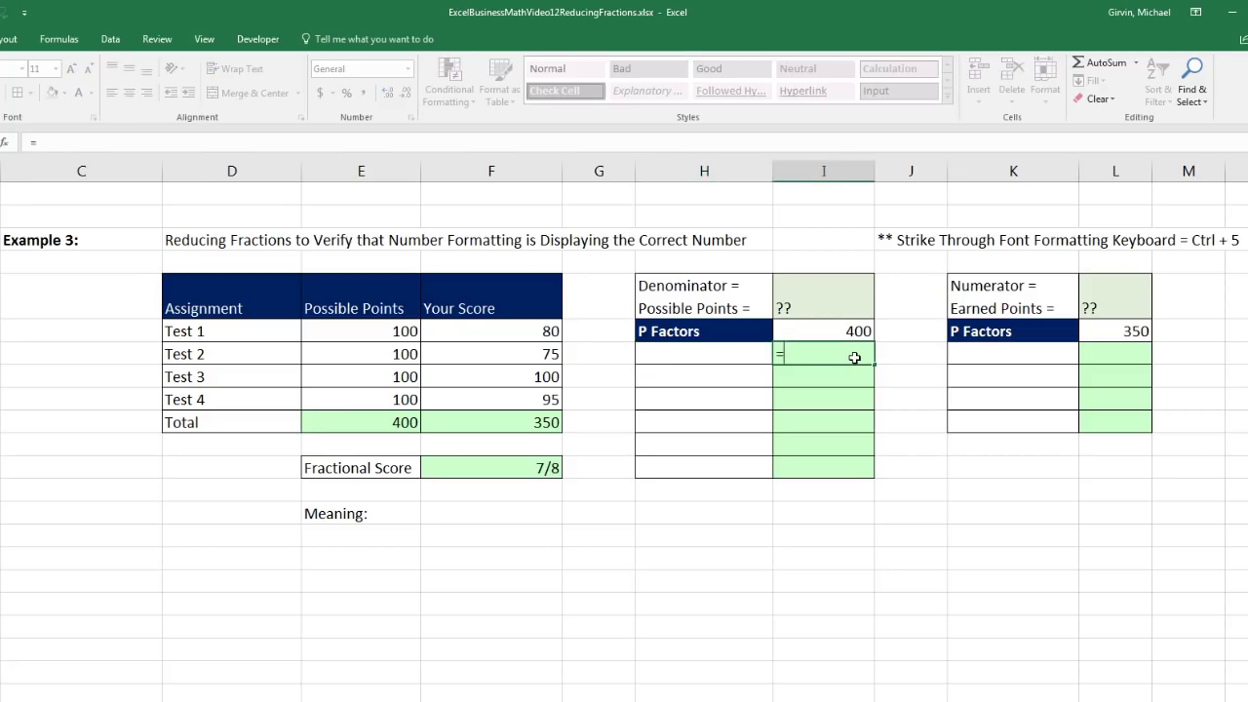
key(Up)
text(/)
key(Left)
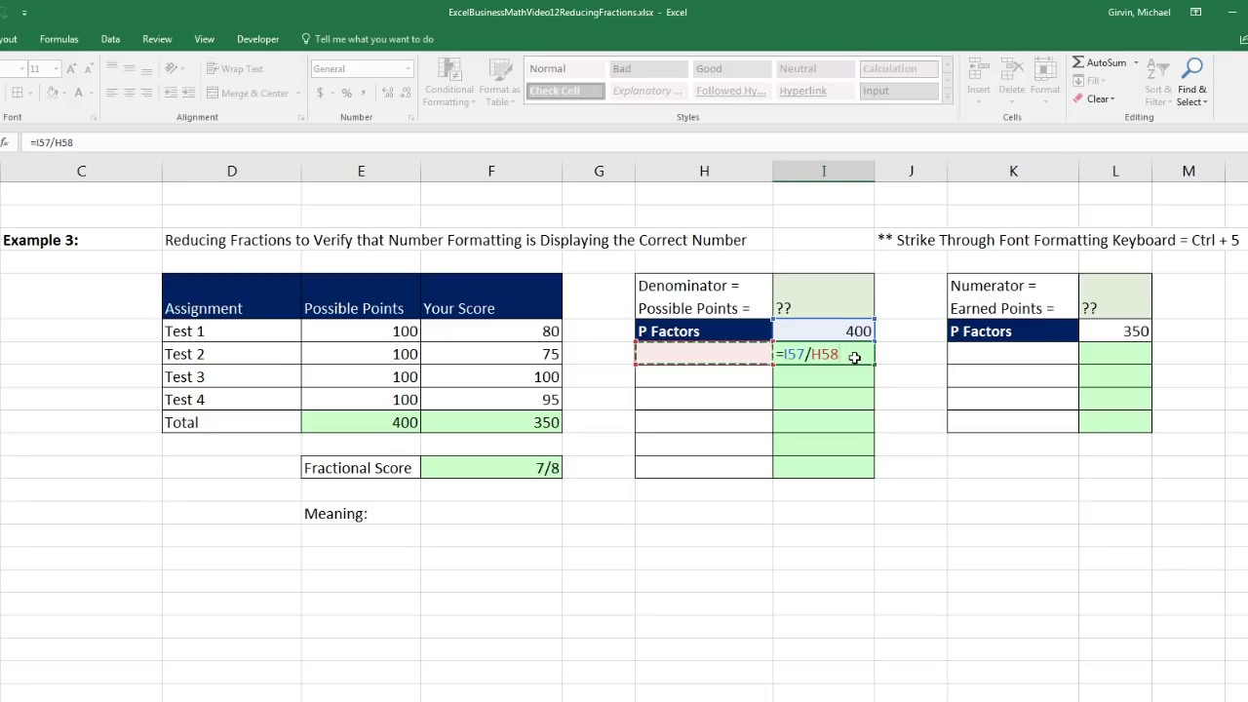
key(ctrl+Return)
drag(874, 365, 875, 479)
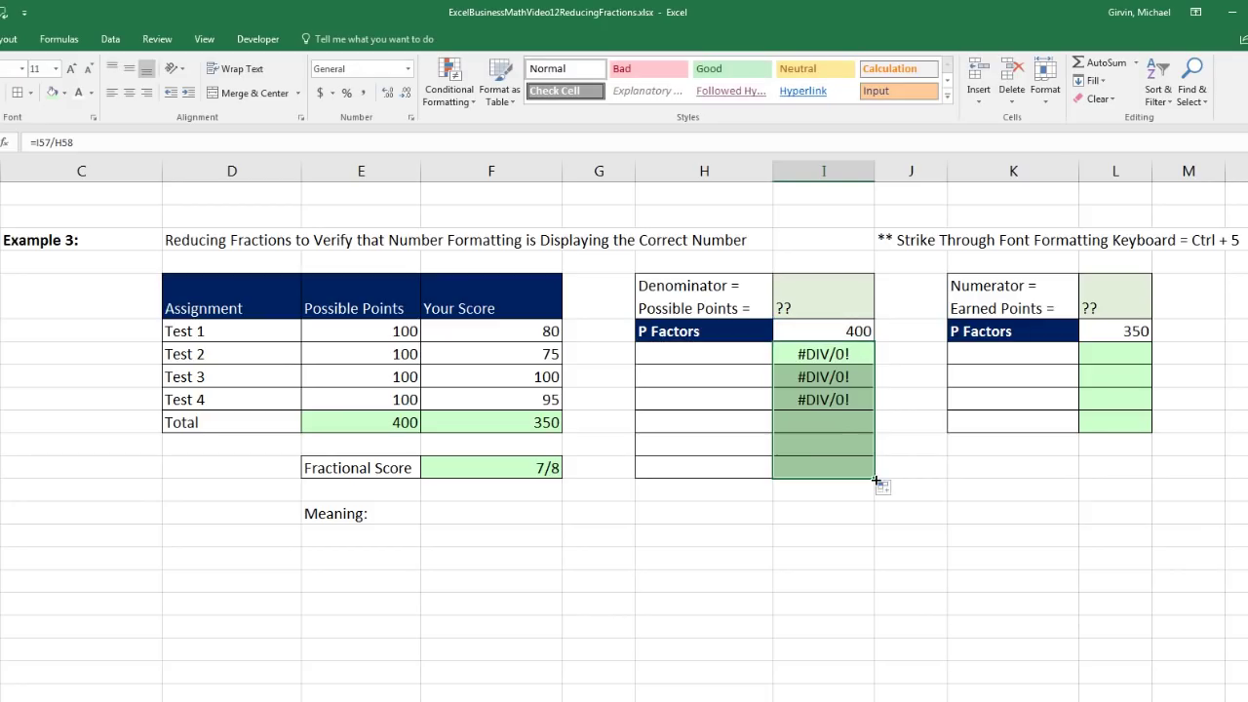
- Enter the prime factor 2 in each of the cells H58 through H61 of the denominator's P Factors table
click(728, 354)
text(2)
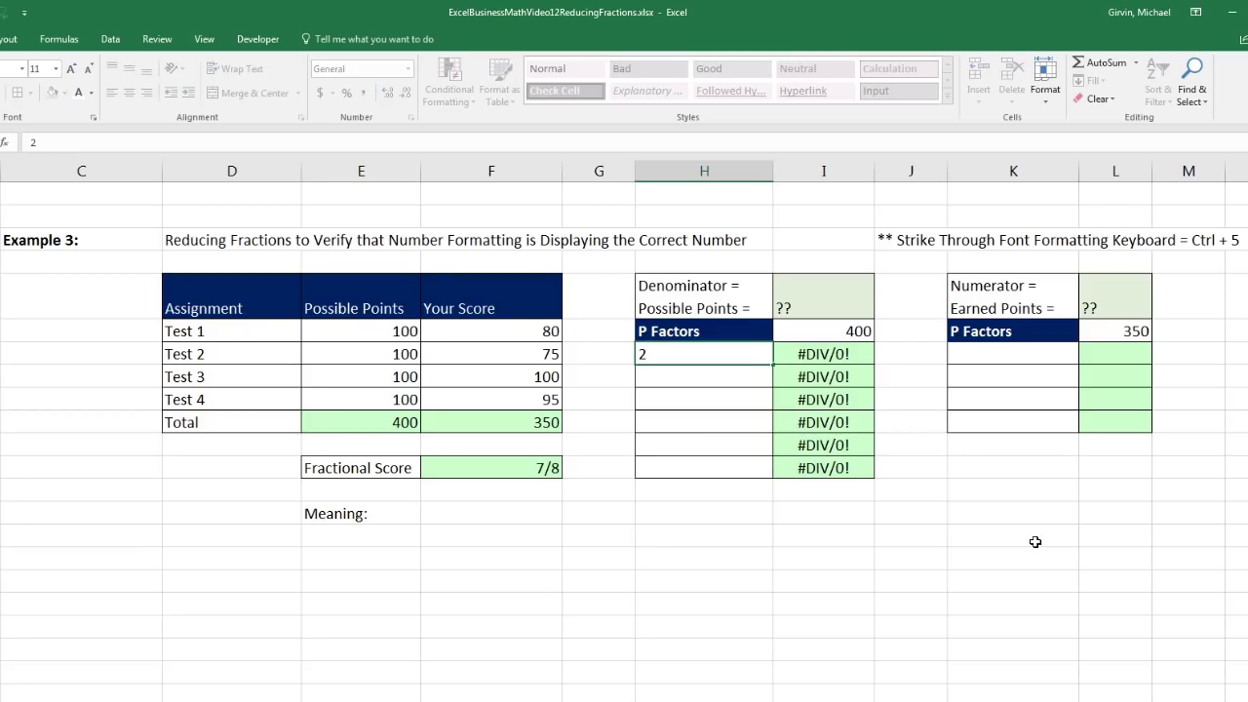
key(ctrl+Return)
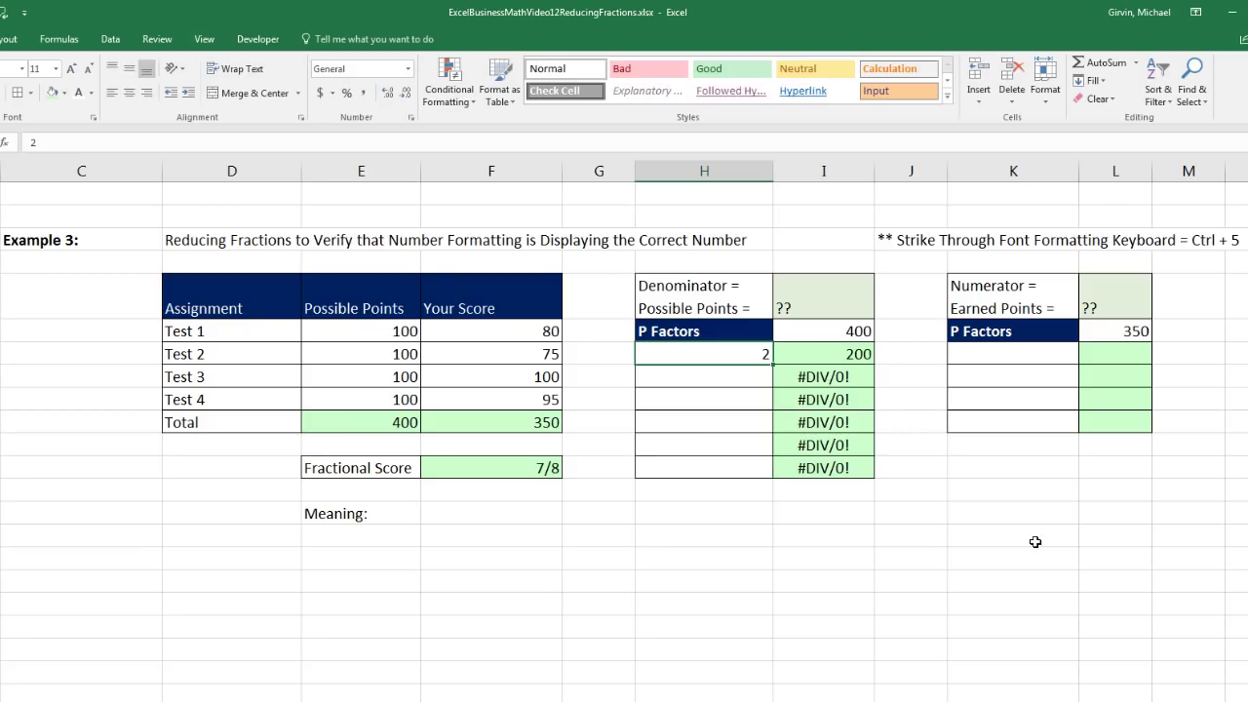
click(759, 377)
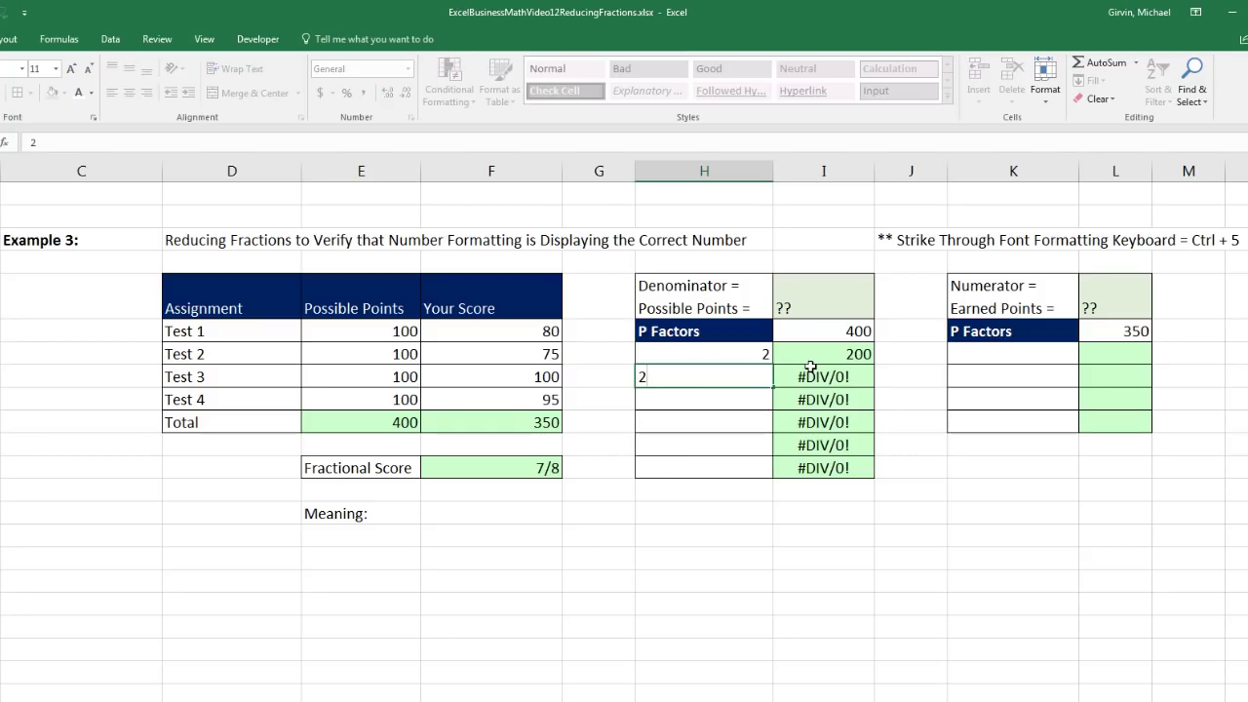
key(Return)
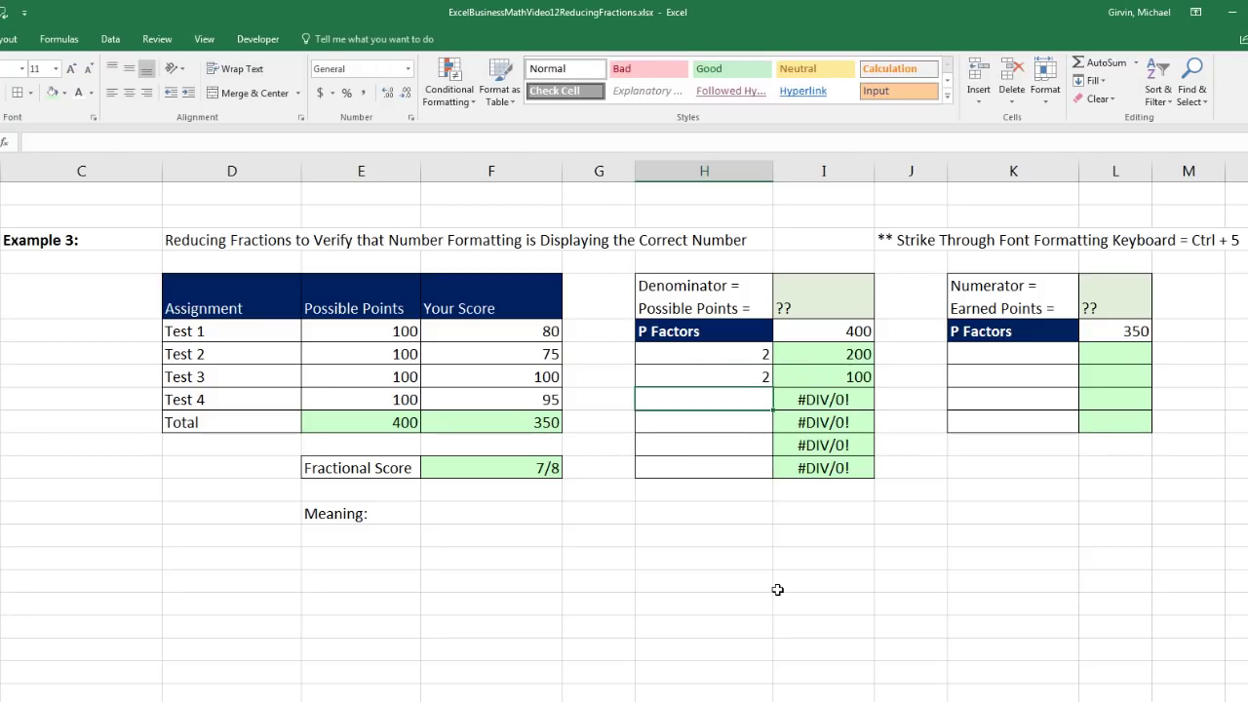
text(2)
key(Return)
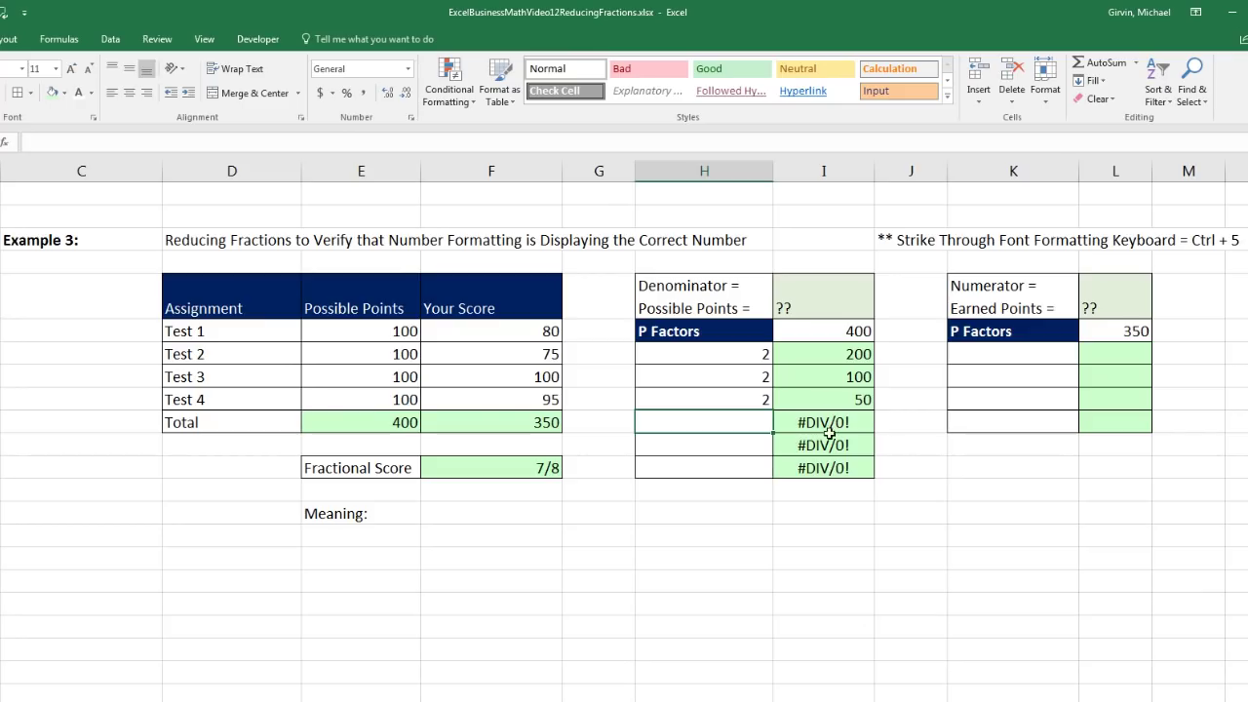
text(2)
key(Return)
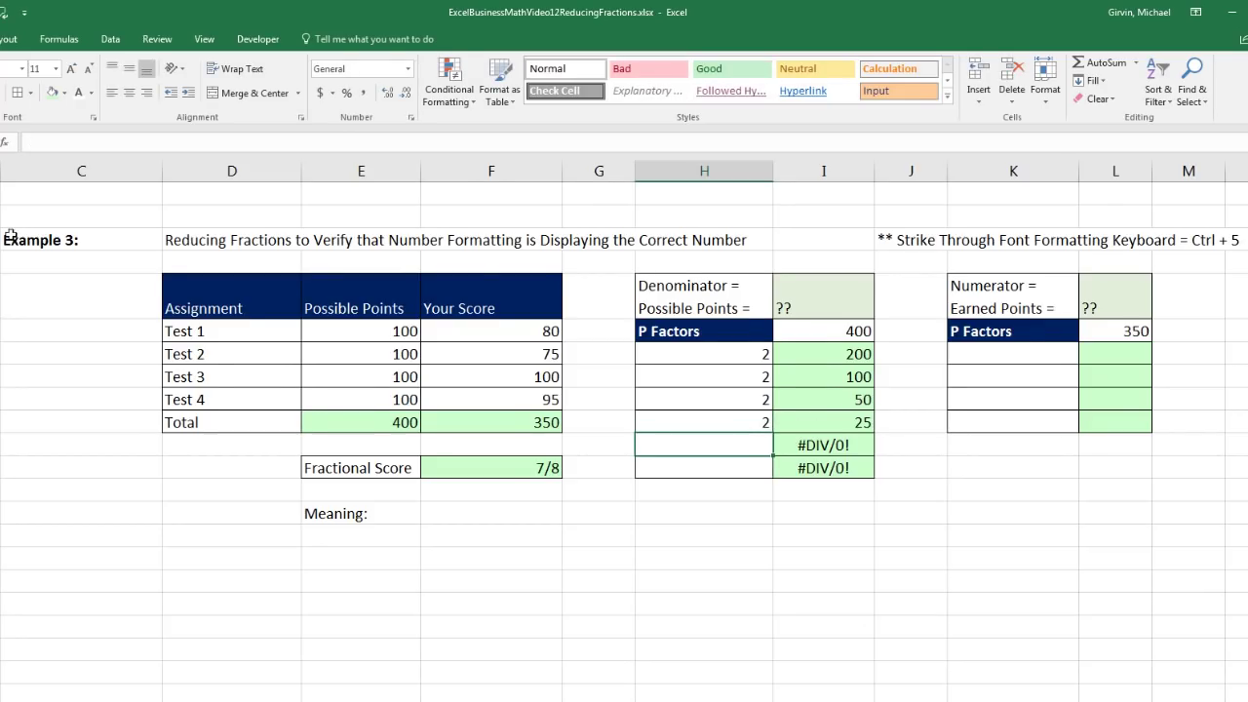
- Place the Prime Numbers picture beside Example 3, try 3 as the factor in H62, and enter 5 in both H62 and H63
drag(126, 548, 101, 532)
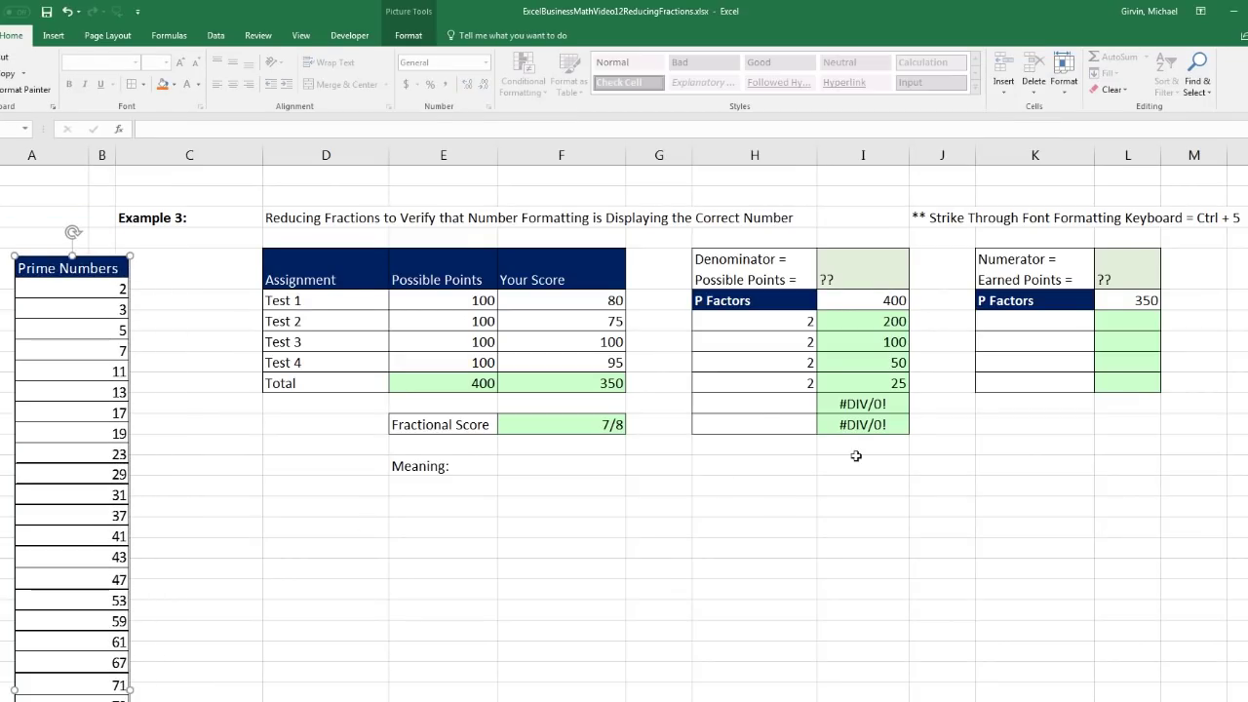
click(793, 407)
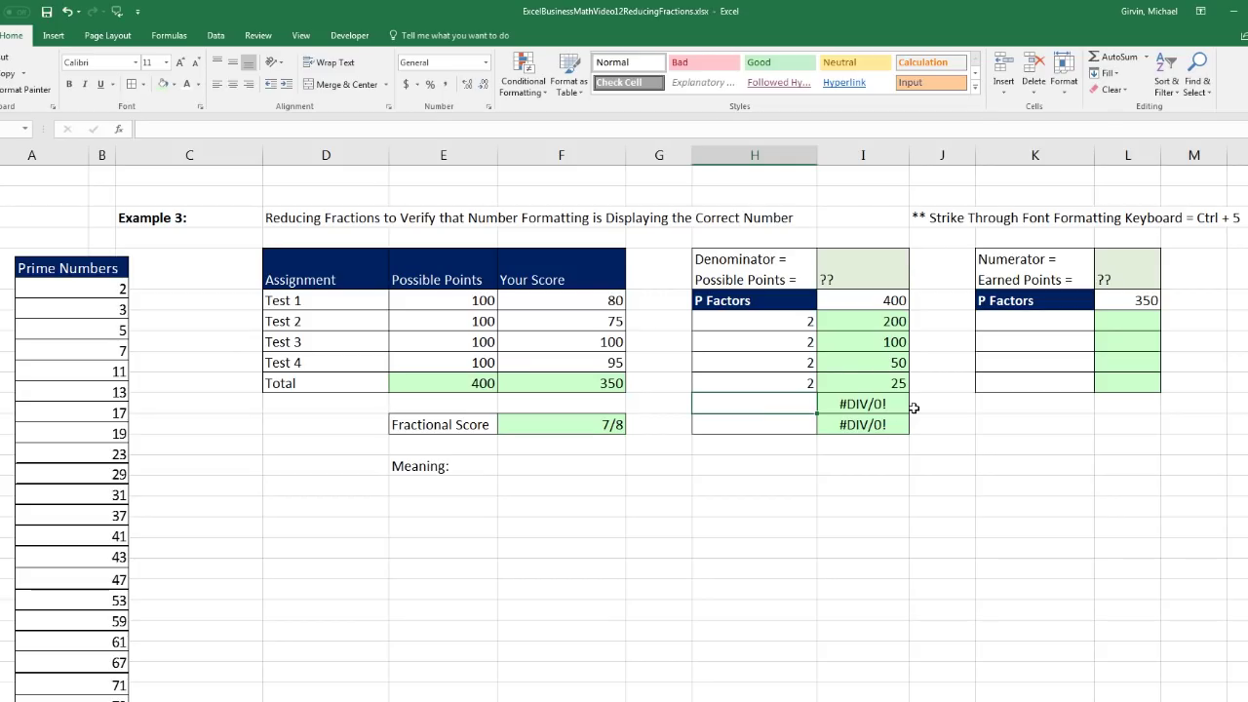
text(3)
key(ctrl+Return)
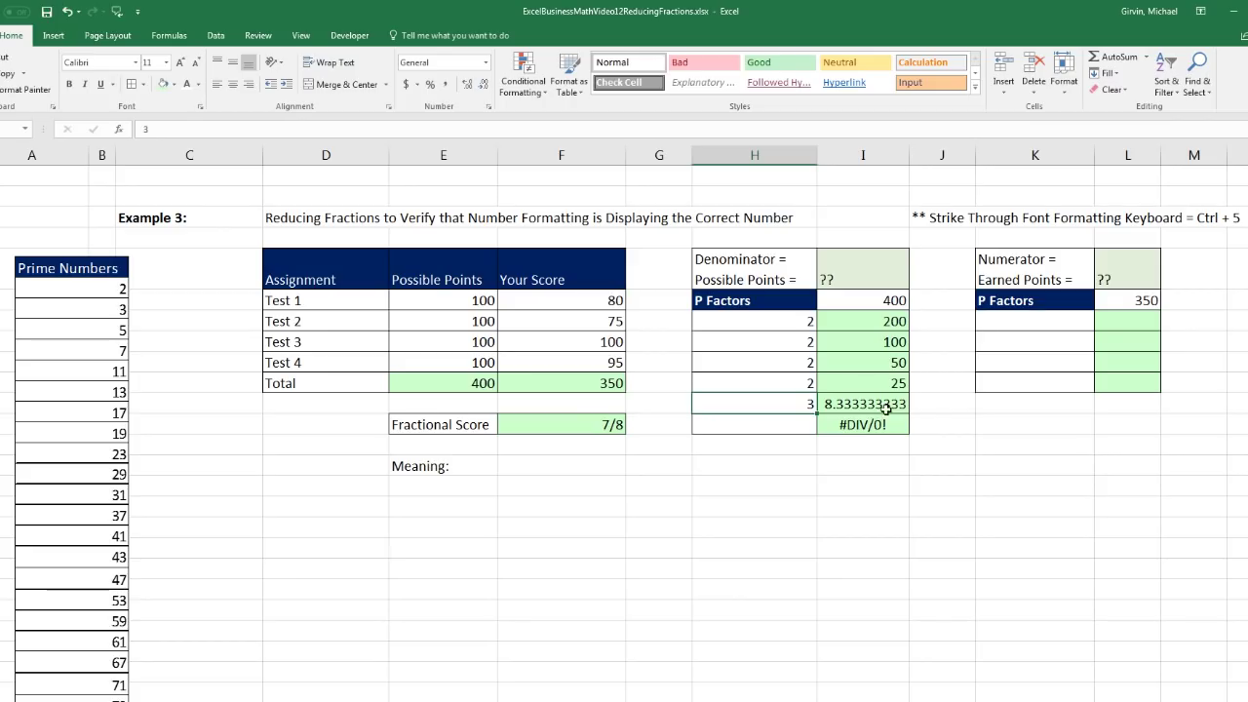
text(5)
key(ctrl+Return)
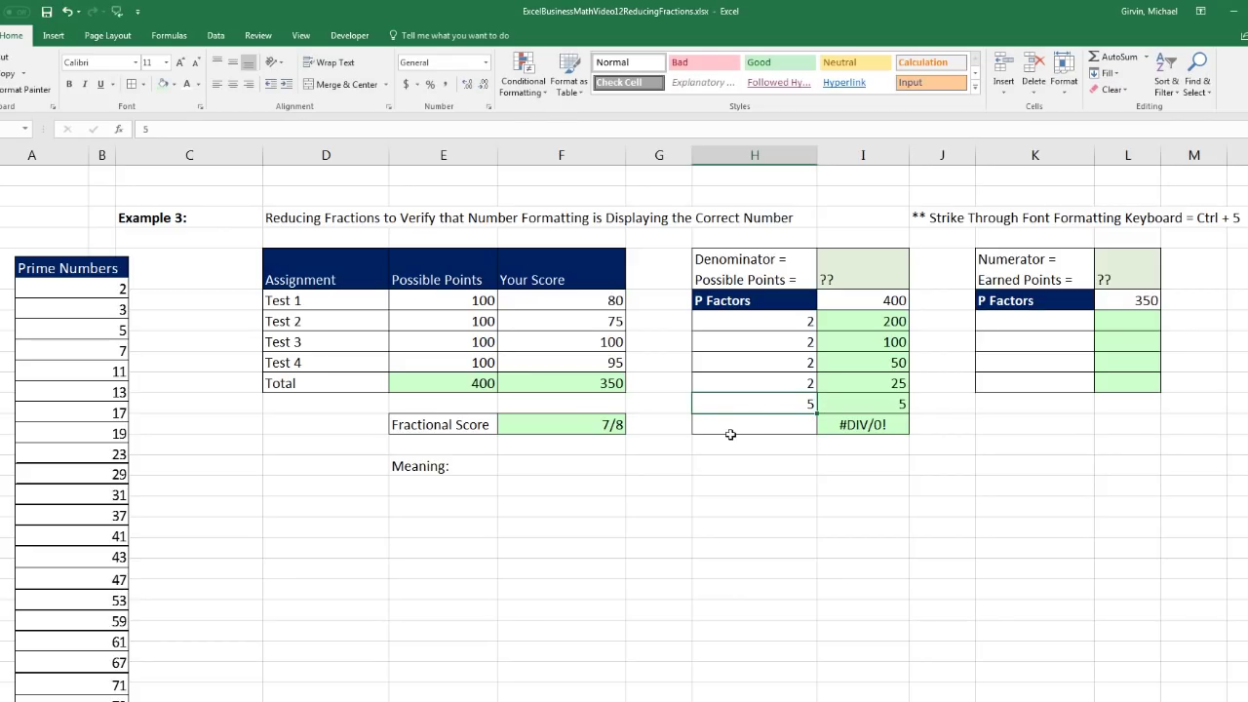
click(762, 422)
text(5)
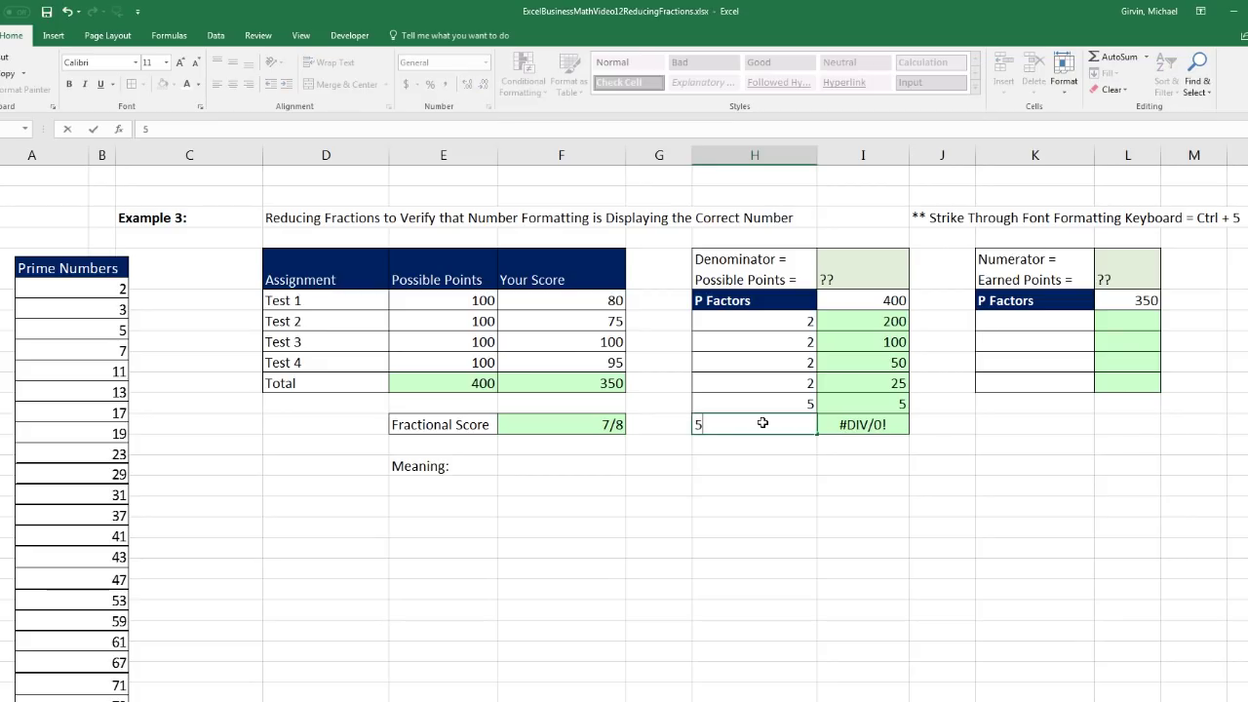
key(Return)
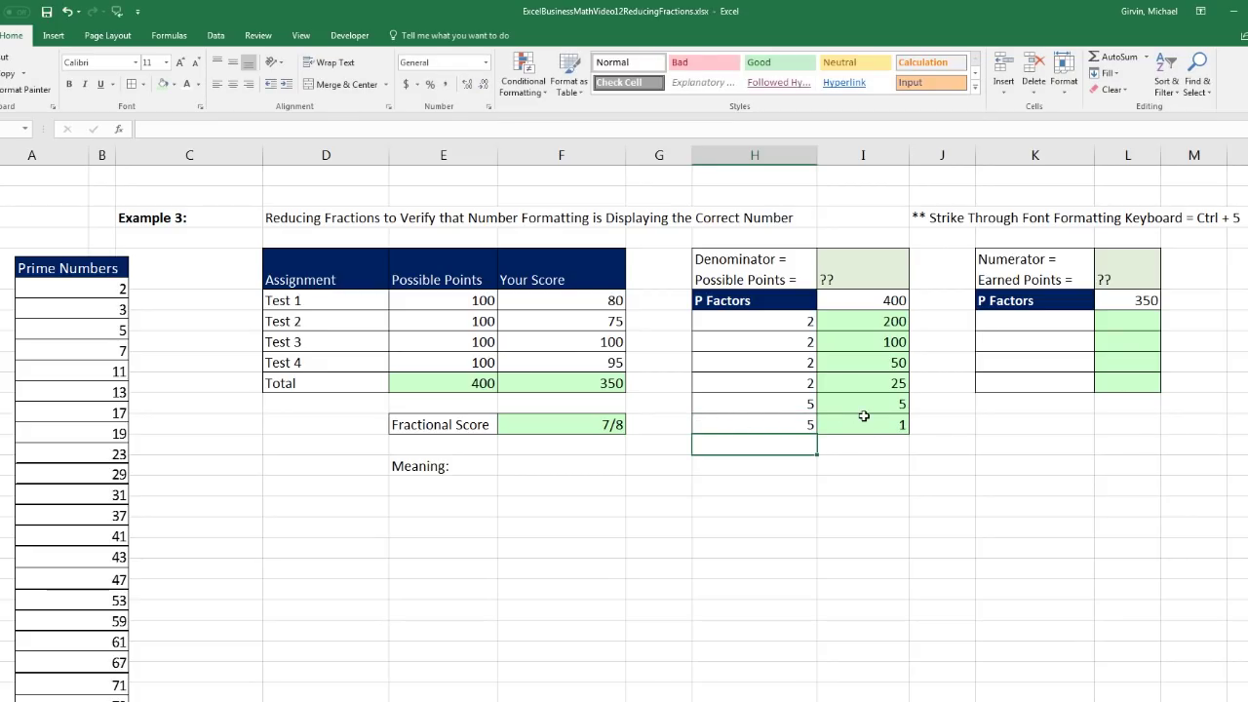
drag(773, 322, 788, 427)
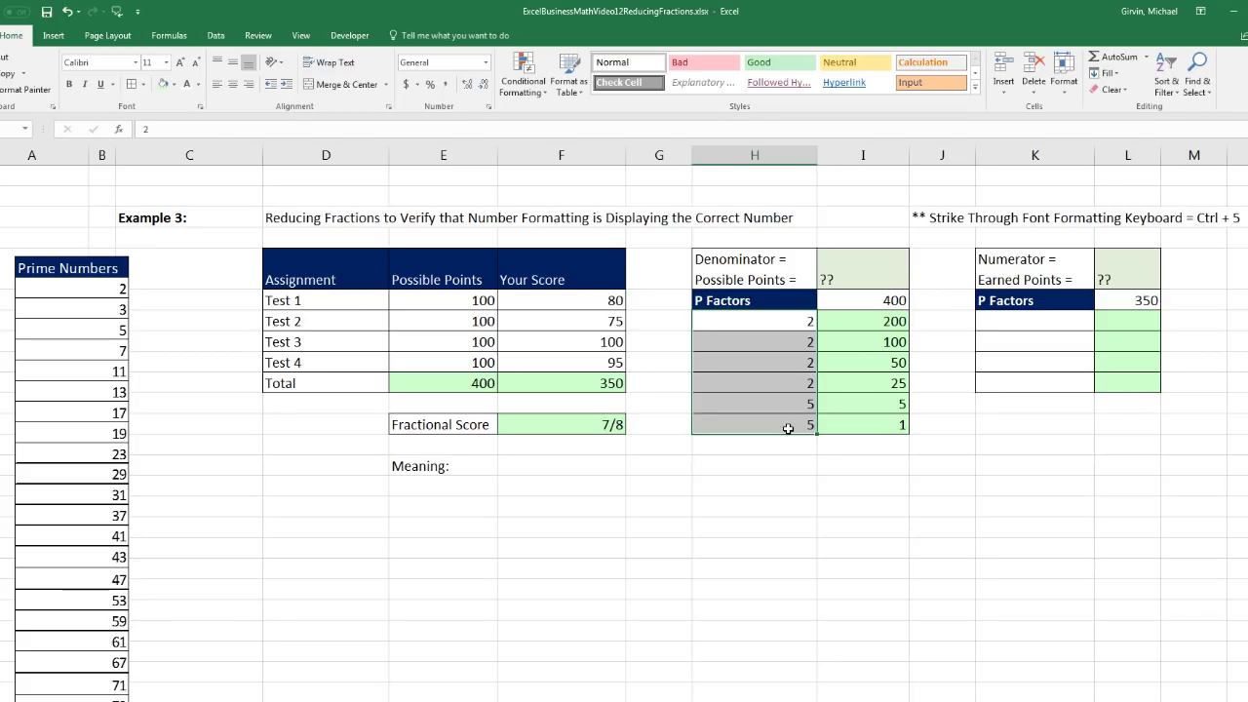
- Enter =L57/K58 in L58 of the numerator's P Factors table and copy the formula down through L61
click(1139, 321)
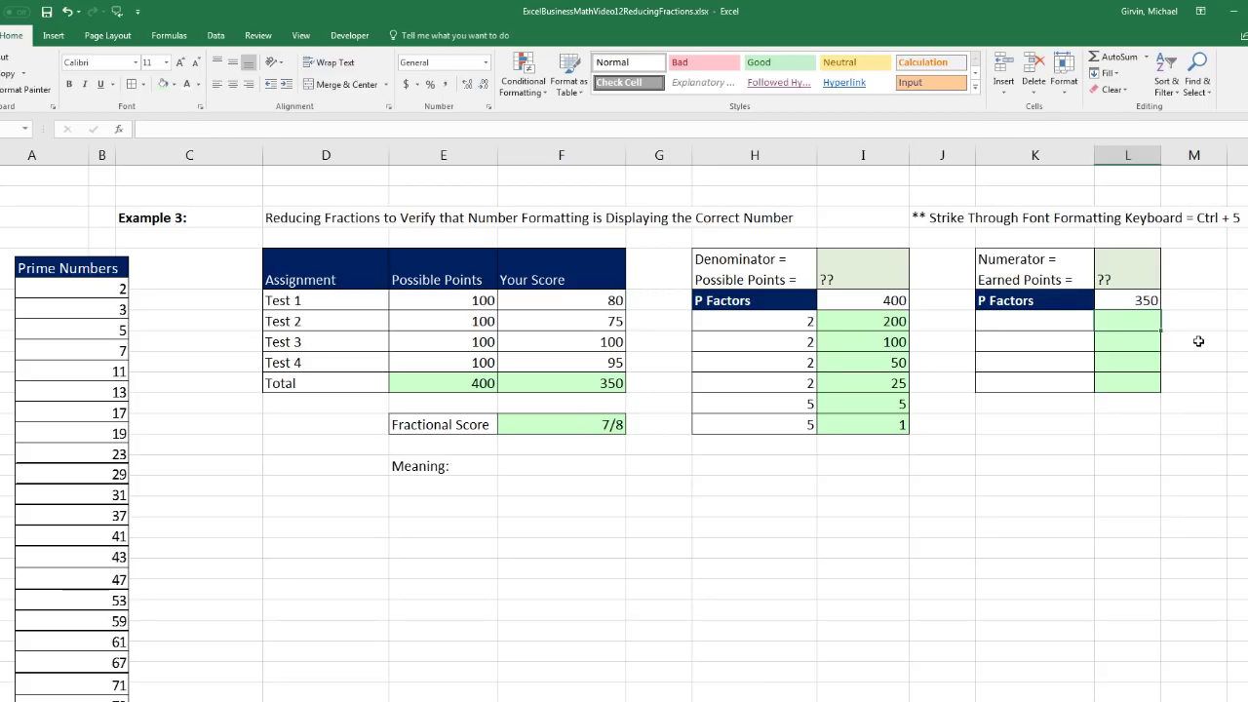
text(=)
key(Up)
text(/)
key(Left)
key(ctrl+Return)
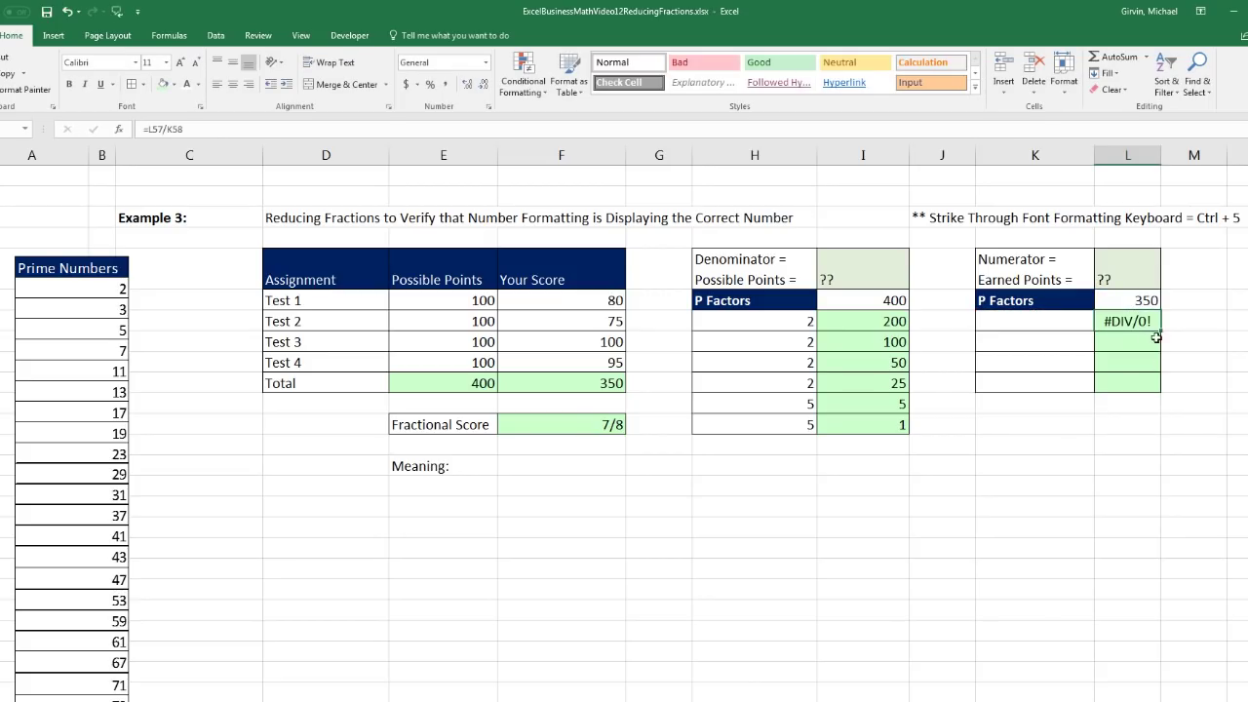
drag(1164, 358, 1165, 388)
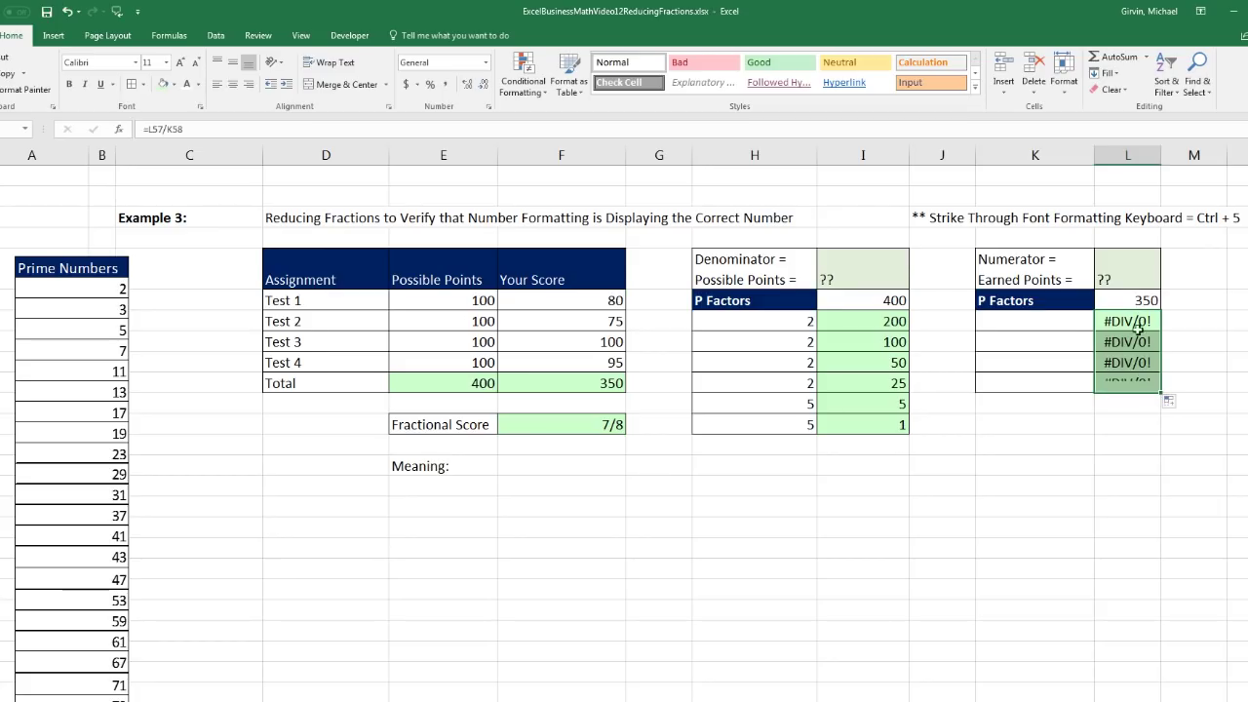
- Enter the numerator's prime factor 2 in K58, try 3 in K59, and replace it with 5
click(1084, 320)
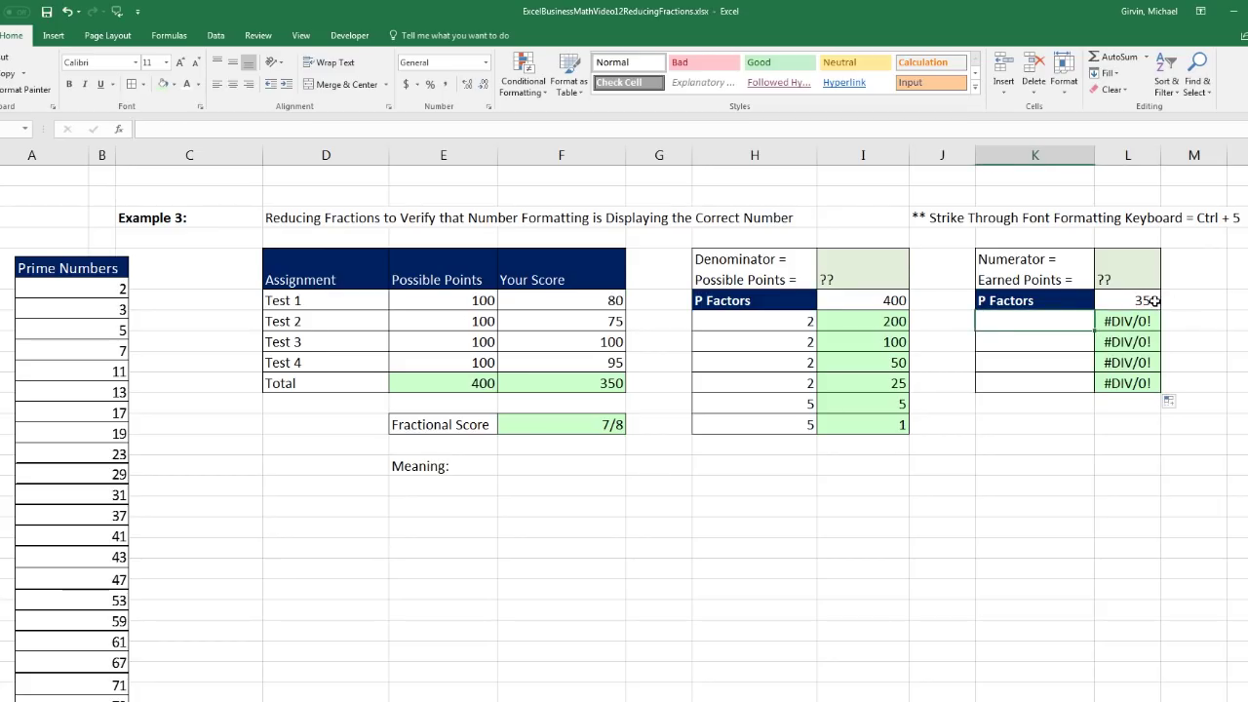
text(2)
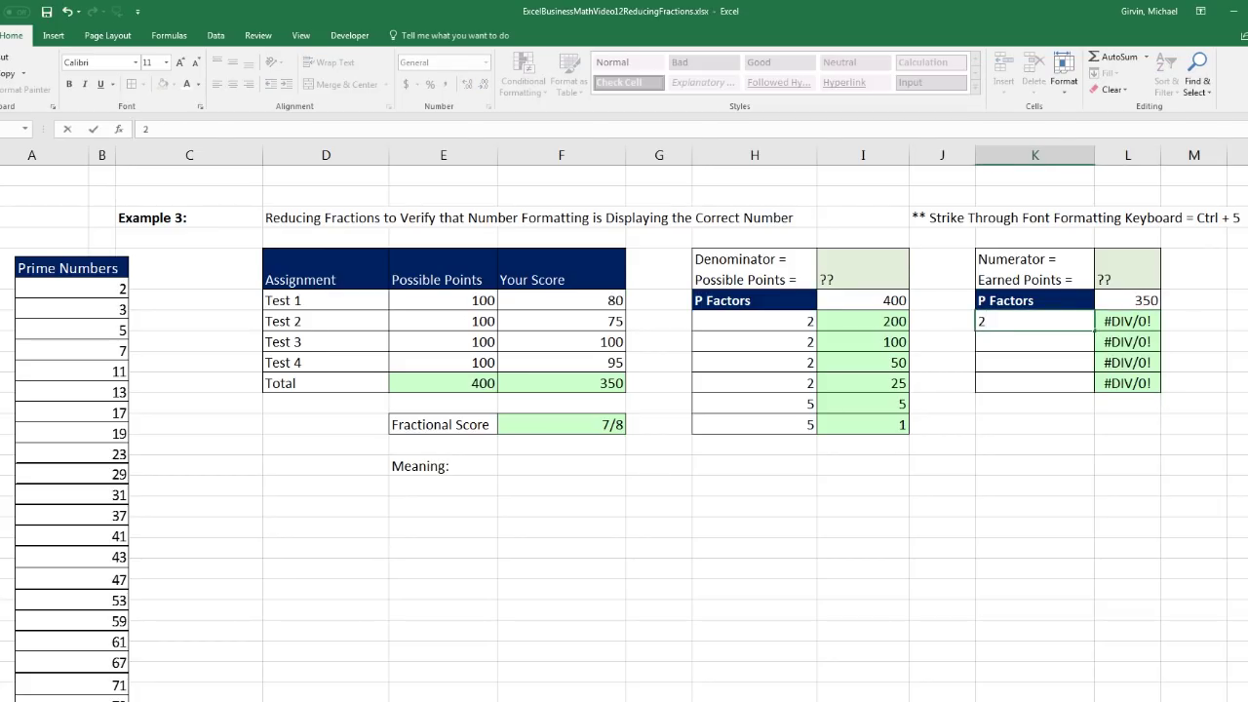
key(ctrl+Return)
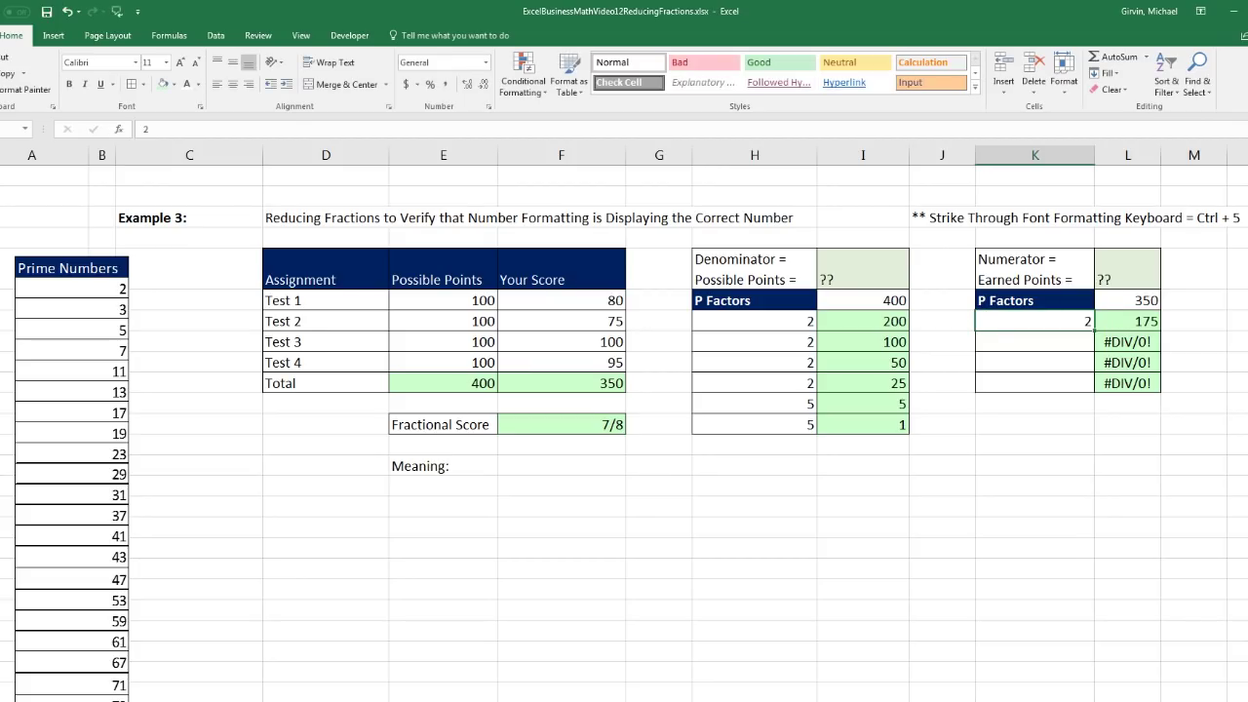
click(1083, 343)
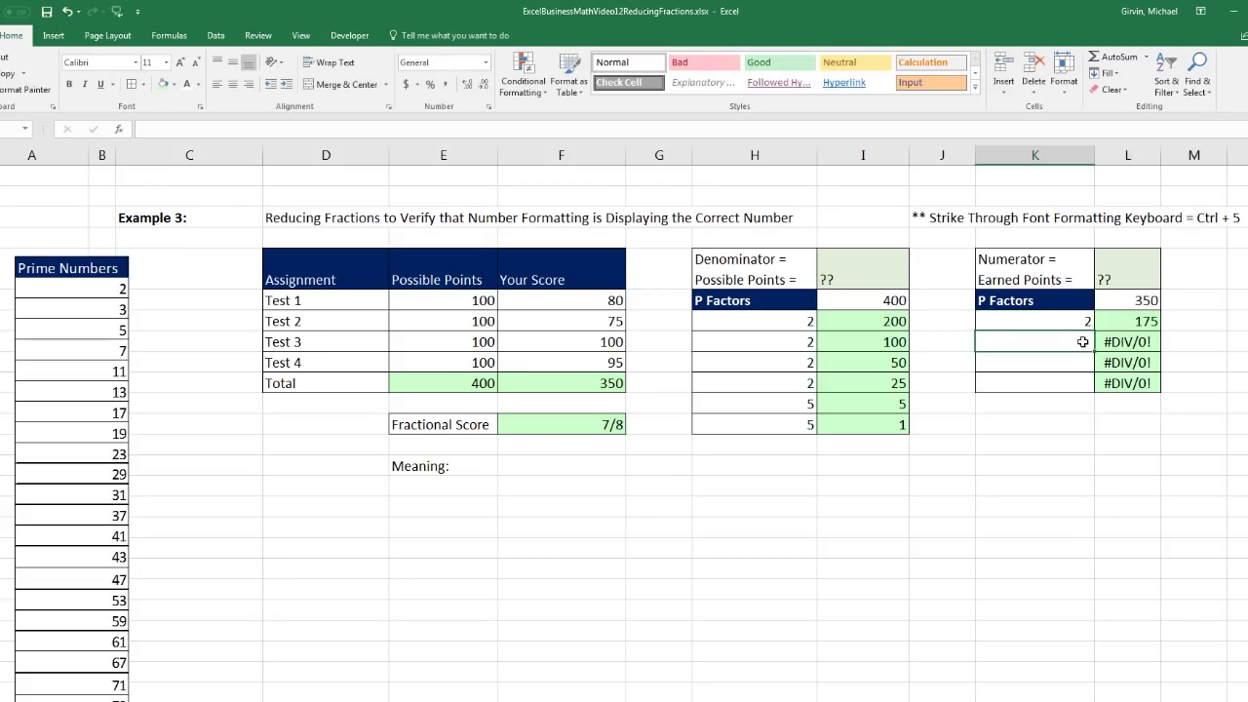
text(3)
key(ctrl+Return)
text(5)
key(ctrl+Return)
- Enter the numerator's remaining prime factors, 5 in K60 and 7 in K61
click(1073, 366)
text(5)
key(ctrl+Return)
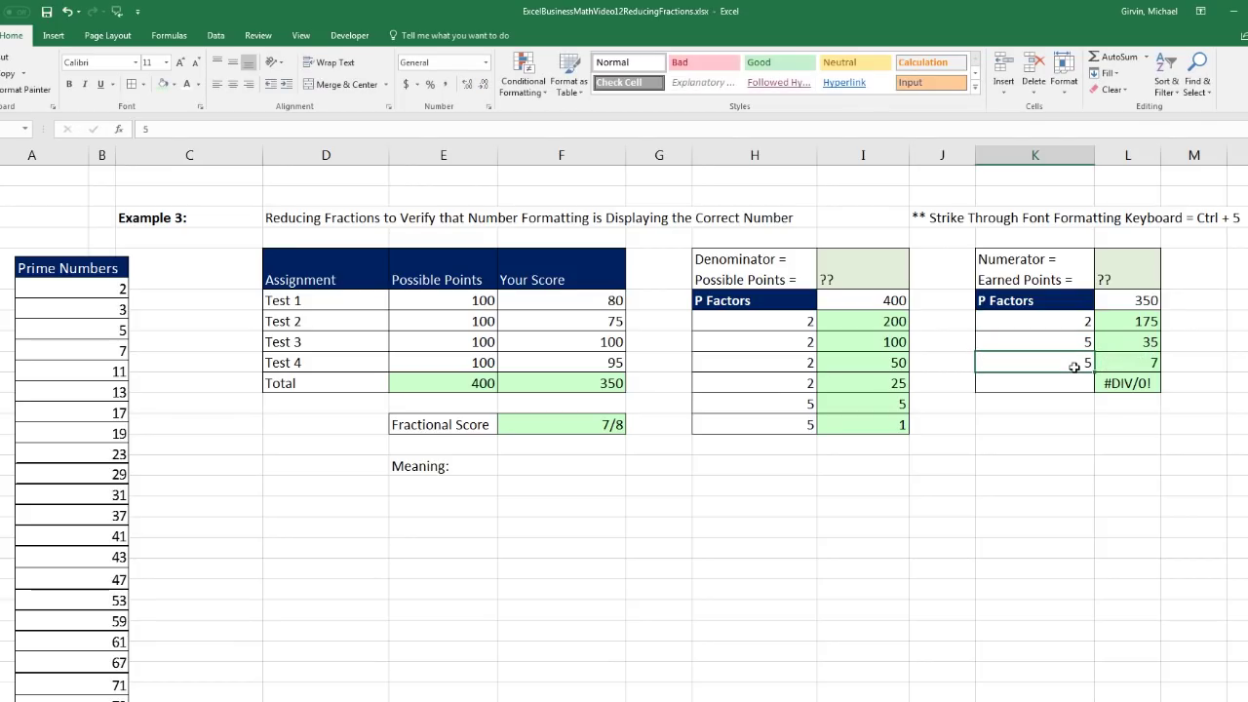
click(1069, 382)
text(7)
key(ctrl+Return)
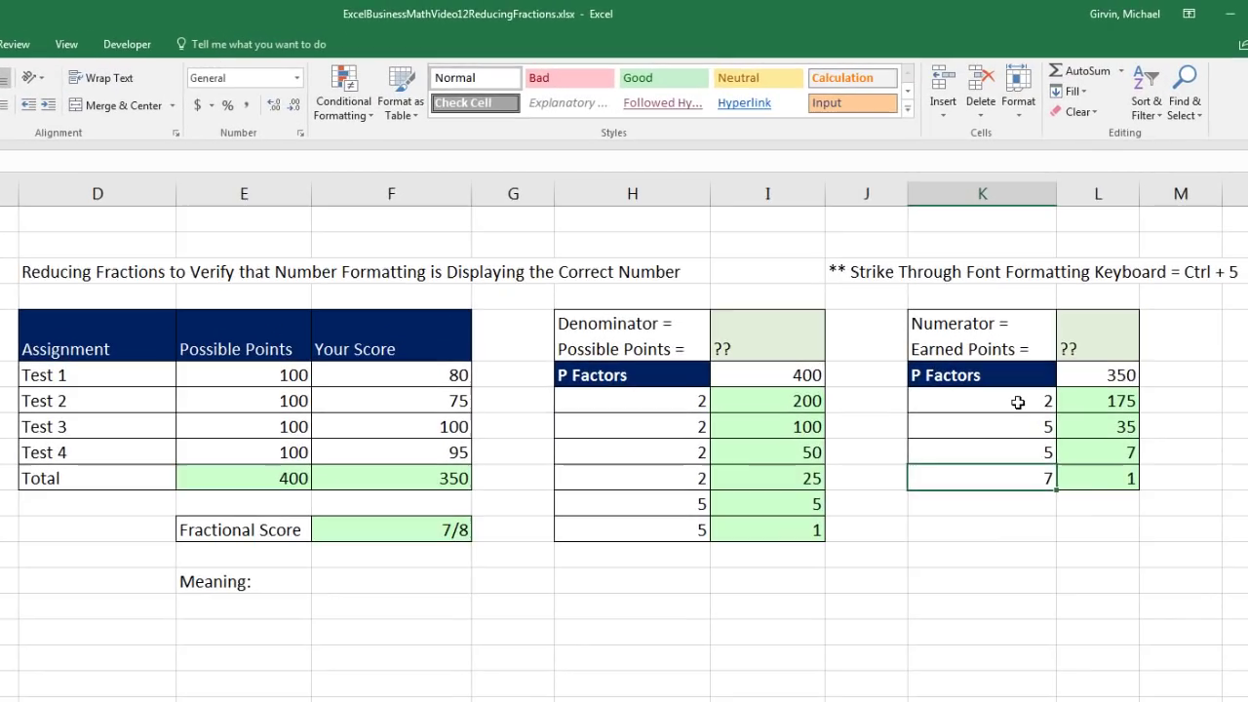
- Strike through the common factors in both P Factors tables: the 2s in K58 and H58, and the 5s in H62:H63 and K59:K60
click(997, 319)
key(ctrl+5)
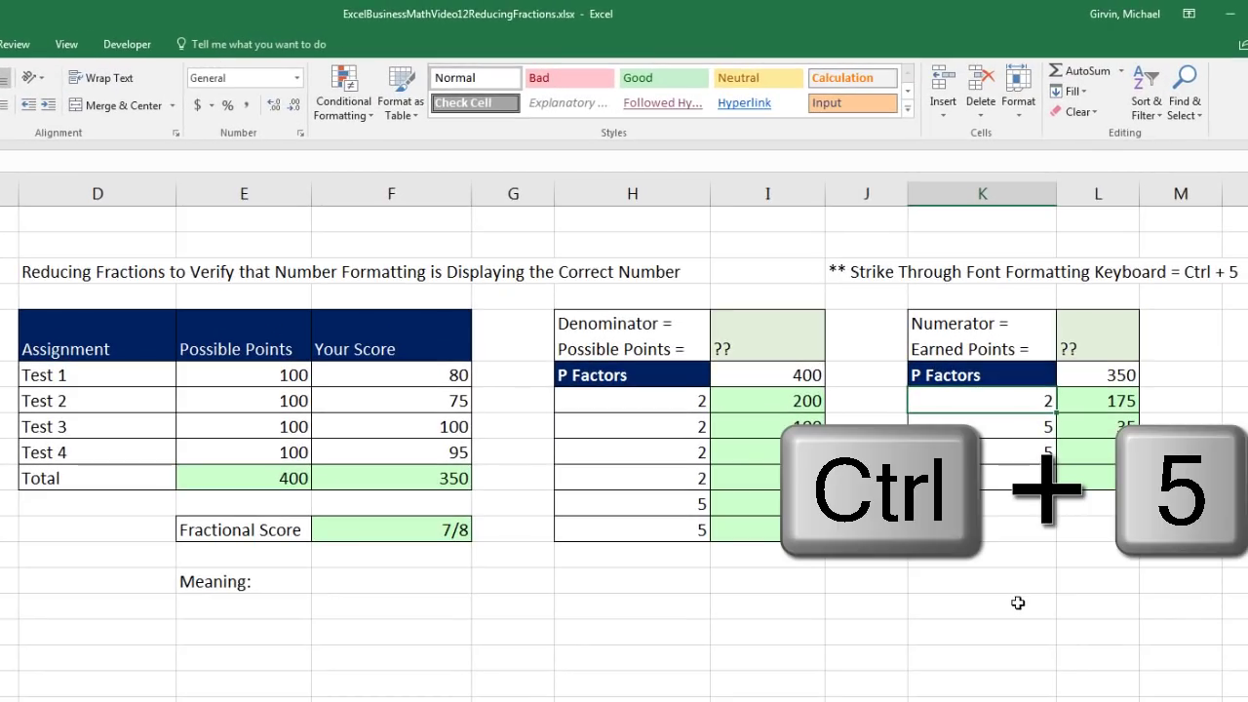
click(696, 404)
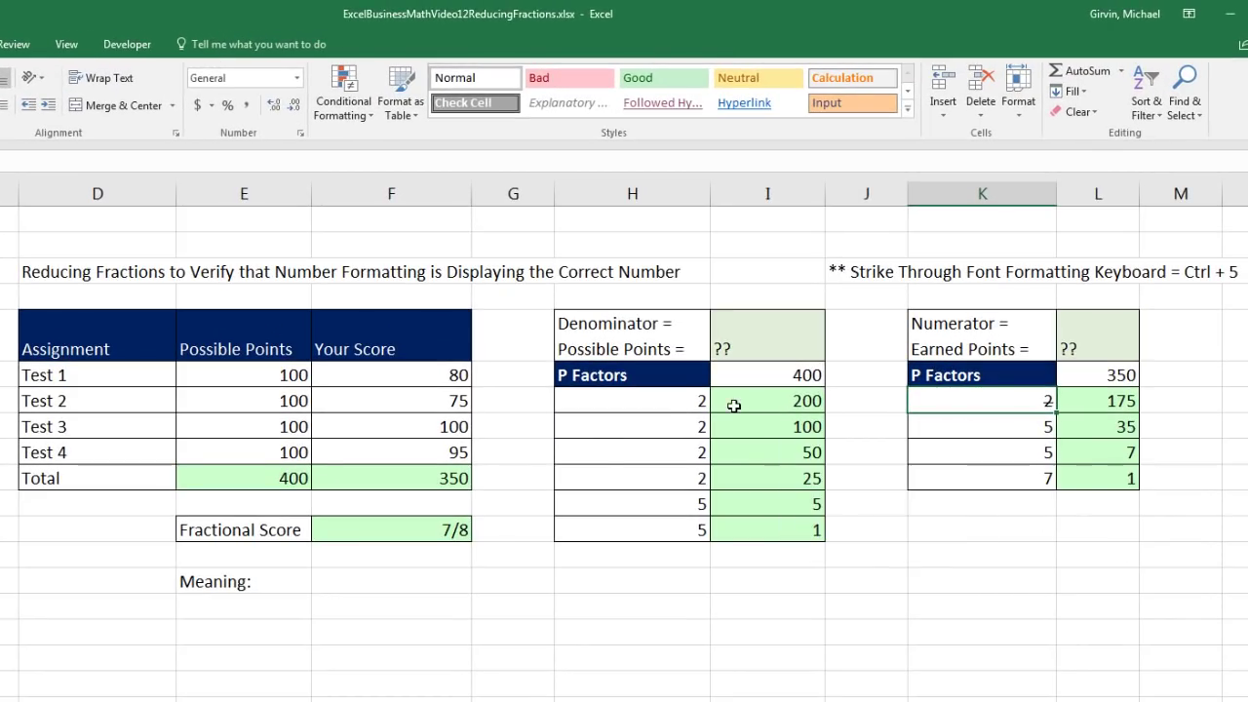
key(ctrl+5)
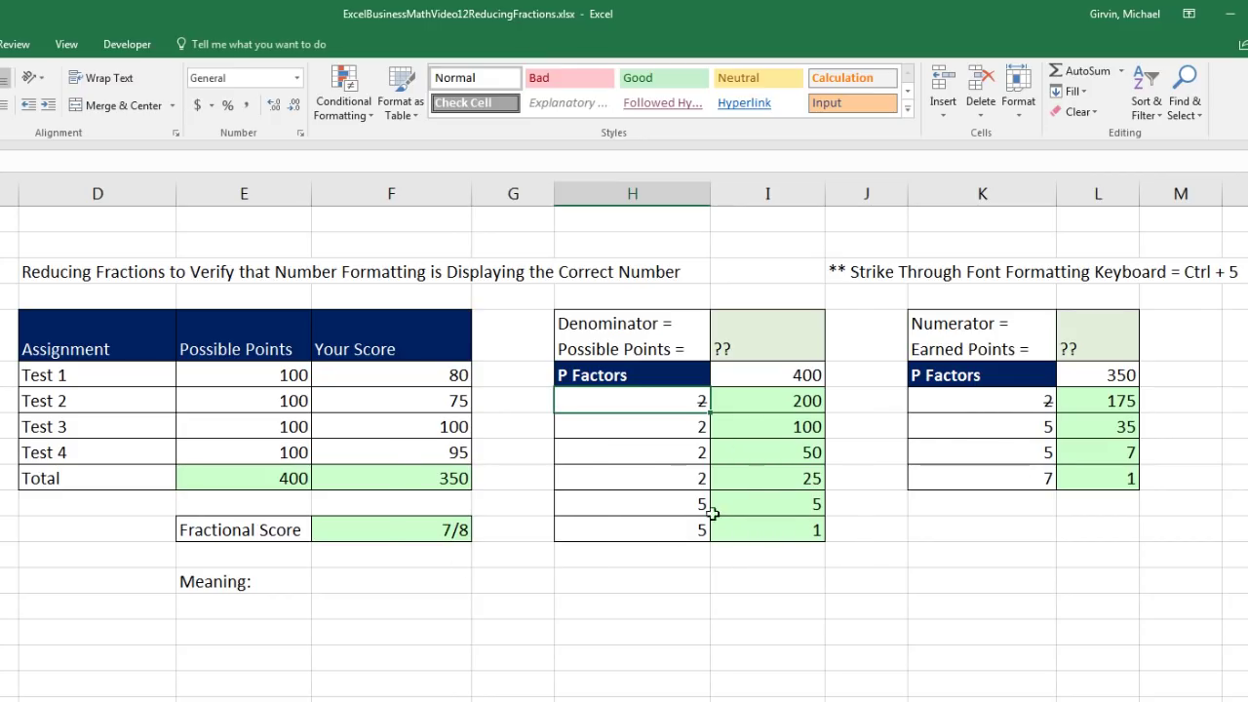
drag(676, 510, 672, 526)
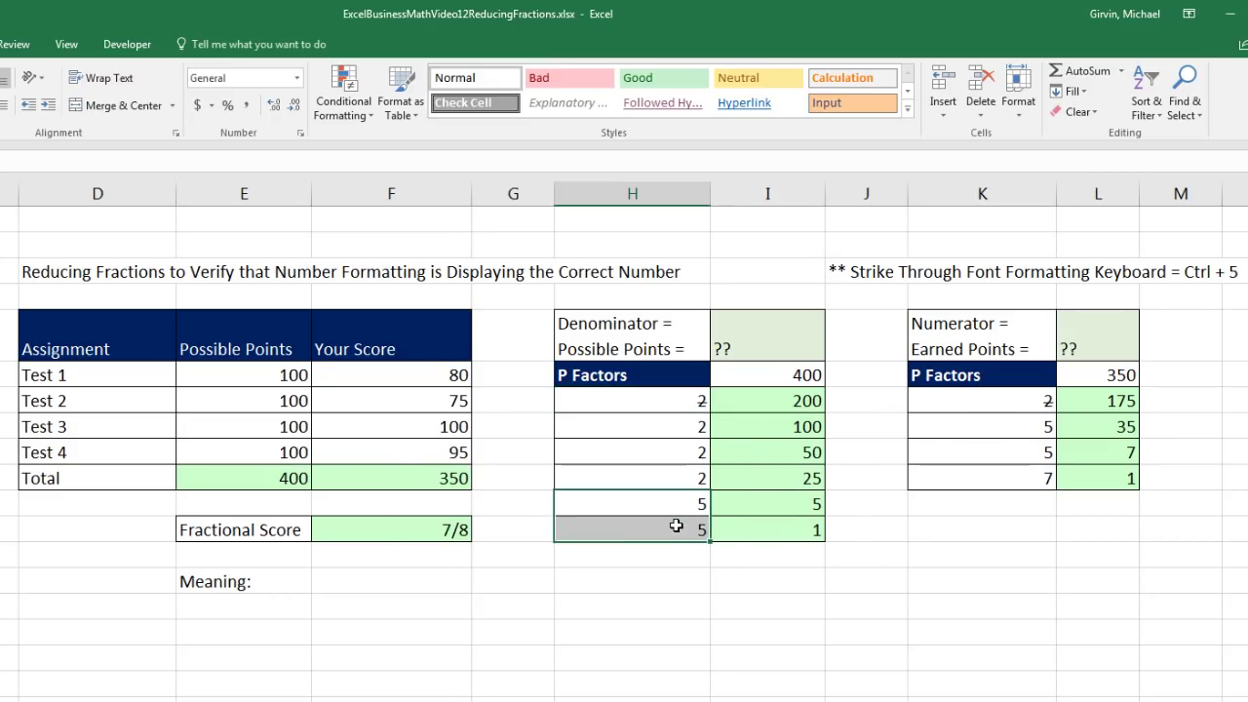
key(ctrl+5)
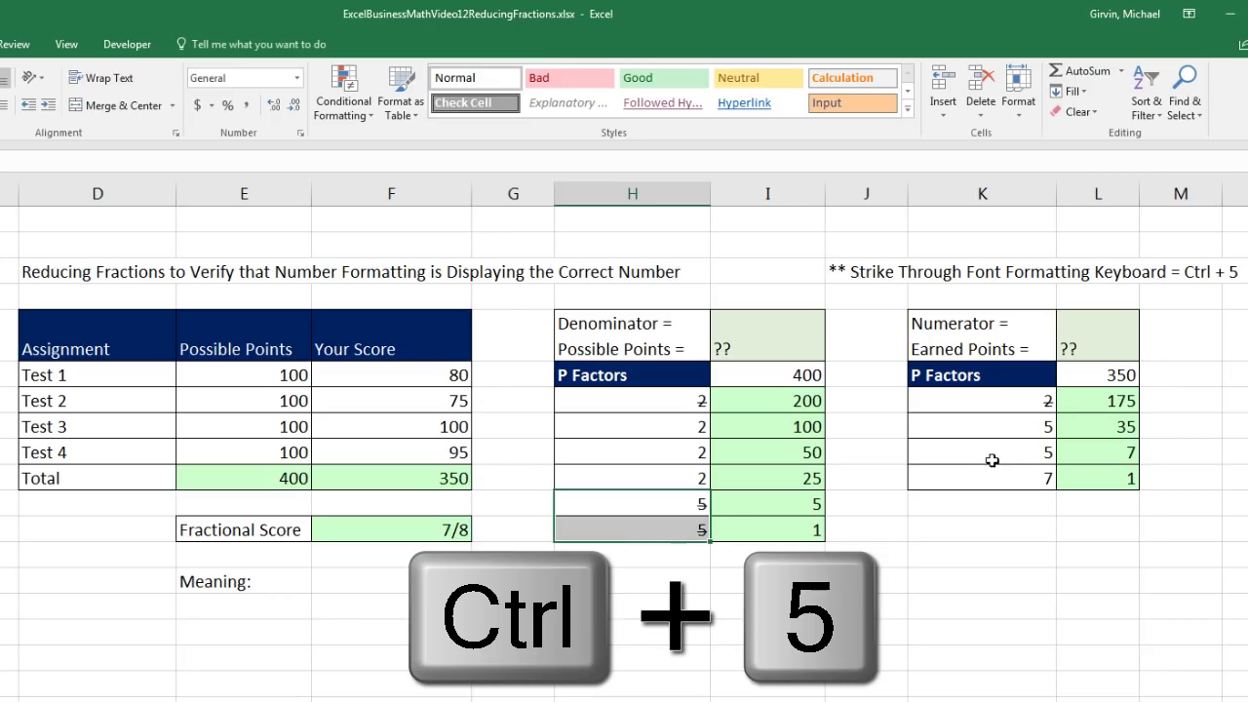
drag(1023, 430, 1024, 450)
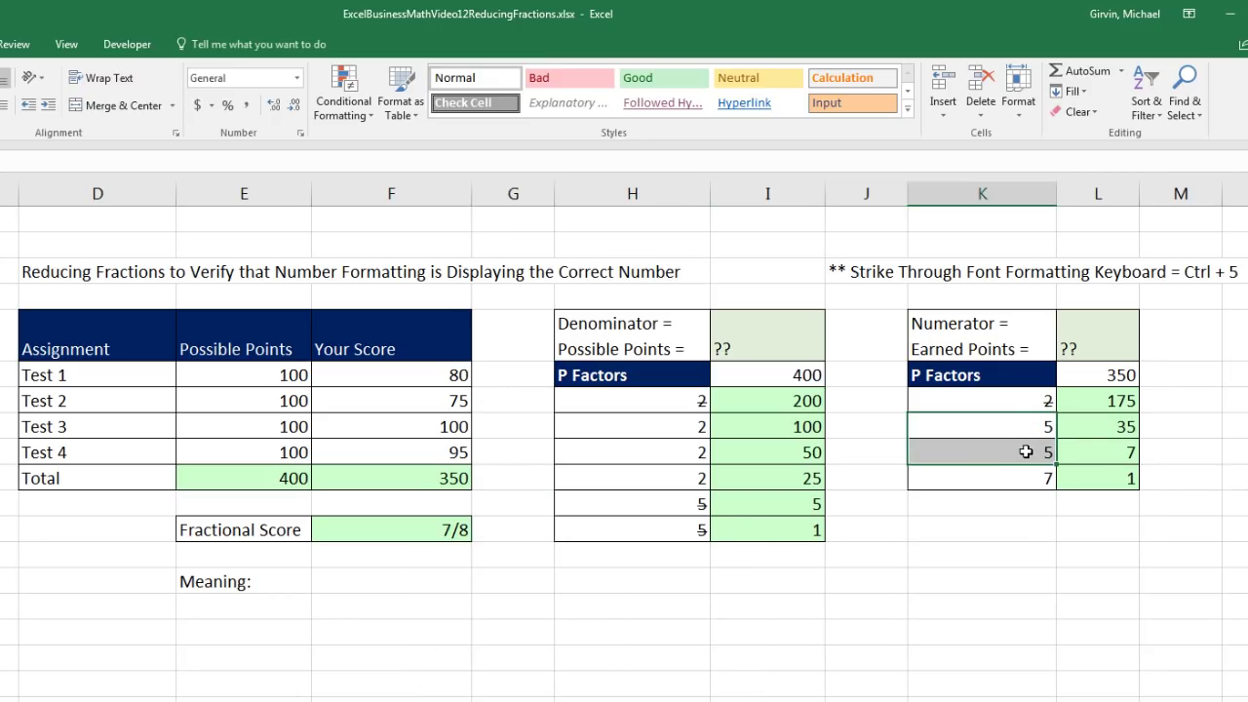
key(ctrl+5)
- Fill the remaining uncancelled factors with yellow: the 7 in K61 and the 2s in H59:H61
click(1036, 480)
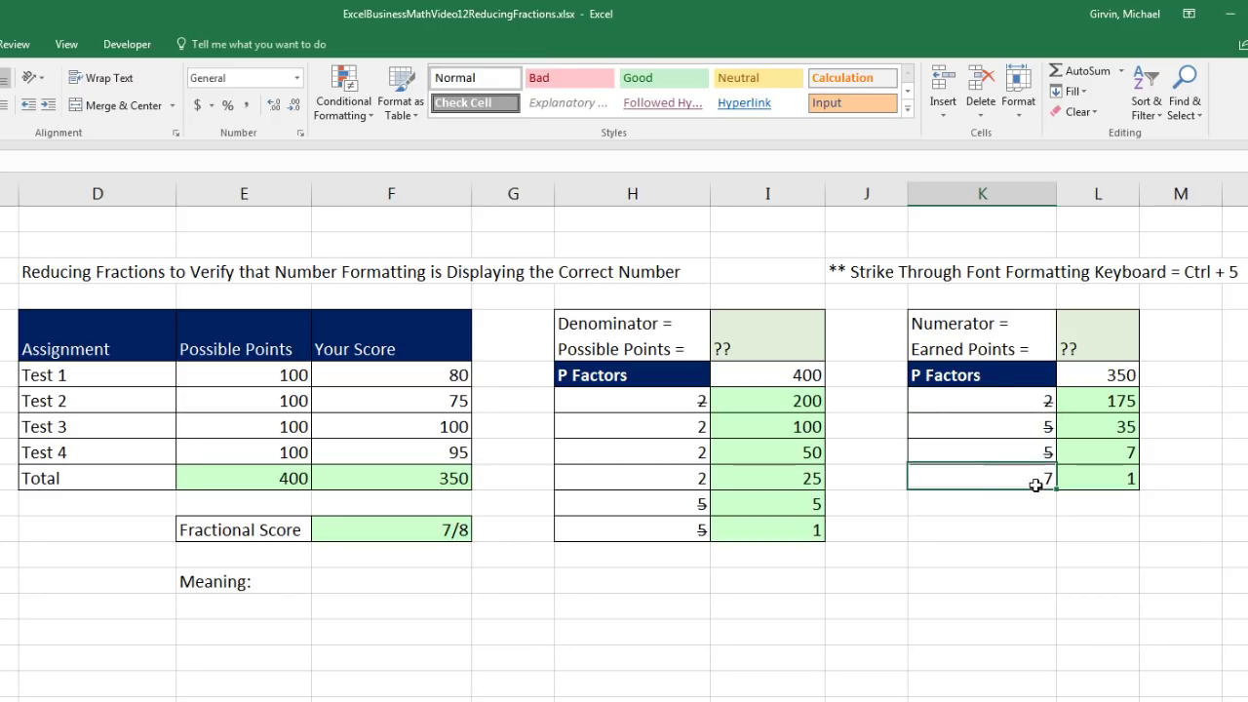
right_click(972, 480)
click(1059, 455)
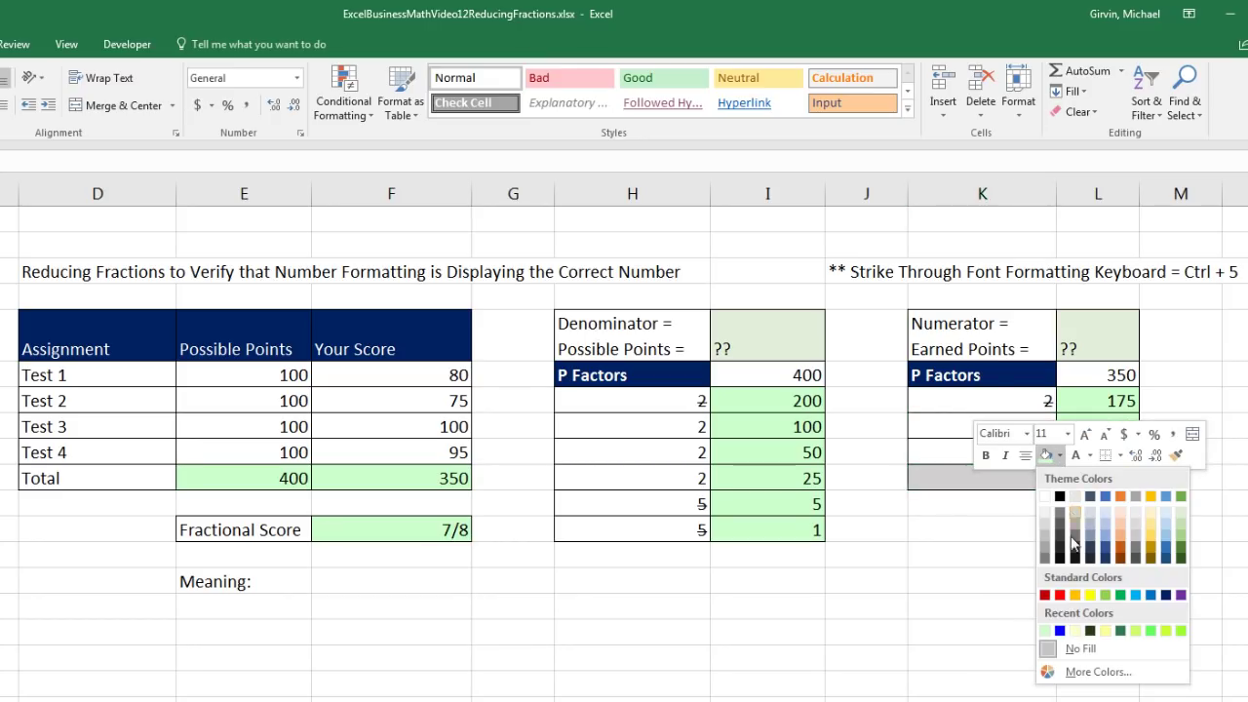
click(1083, 598)
drag(657, 431, 657, 474)
right_click(662, 464)
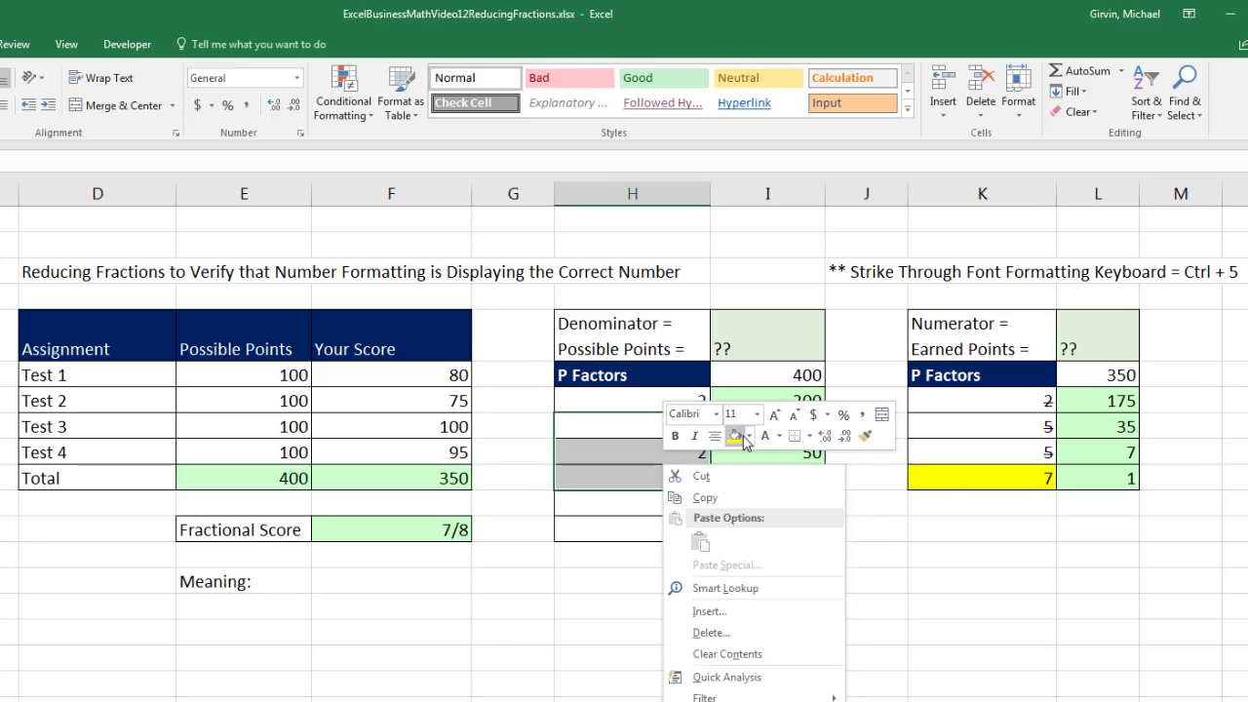
click(735, 435)
click(643, 435)
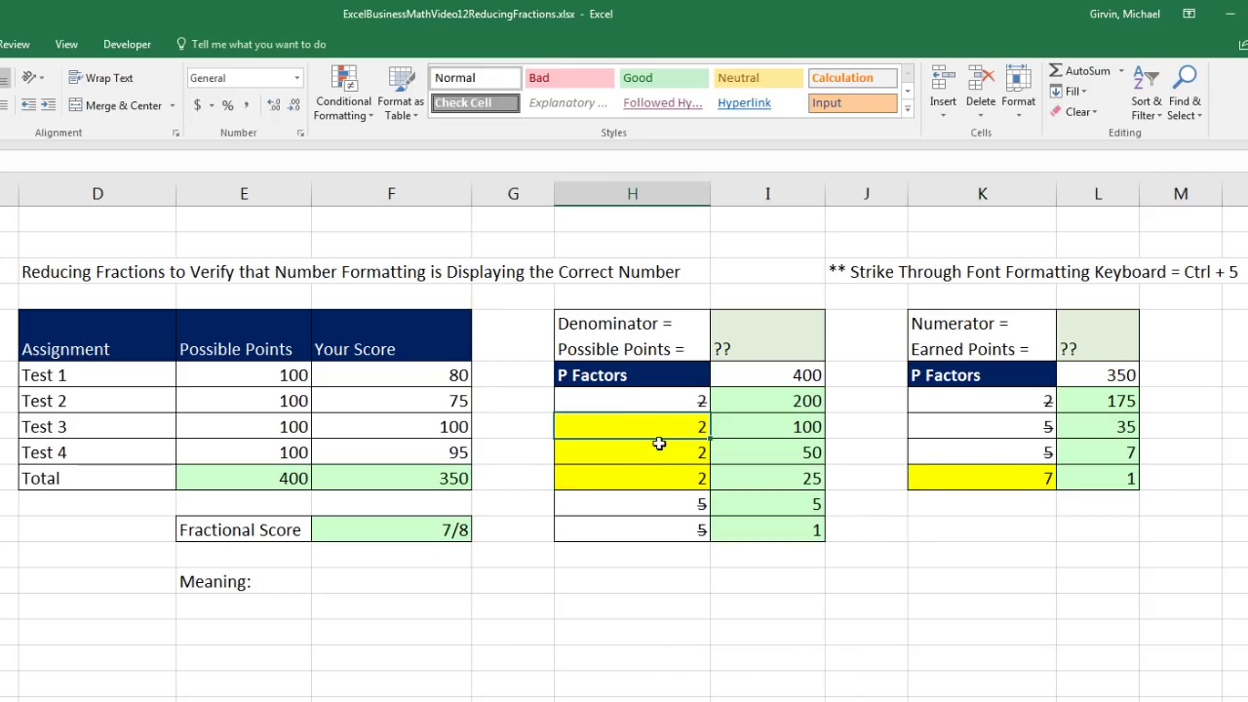
- Calculate the reduced denominator in I56 by multiplying the uncancelled factors with a PRODUCT formula over H59:H61
click(757, 356)
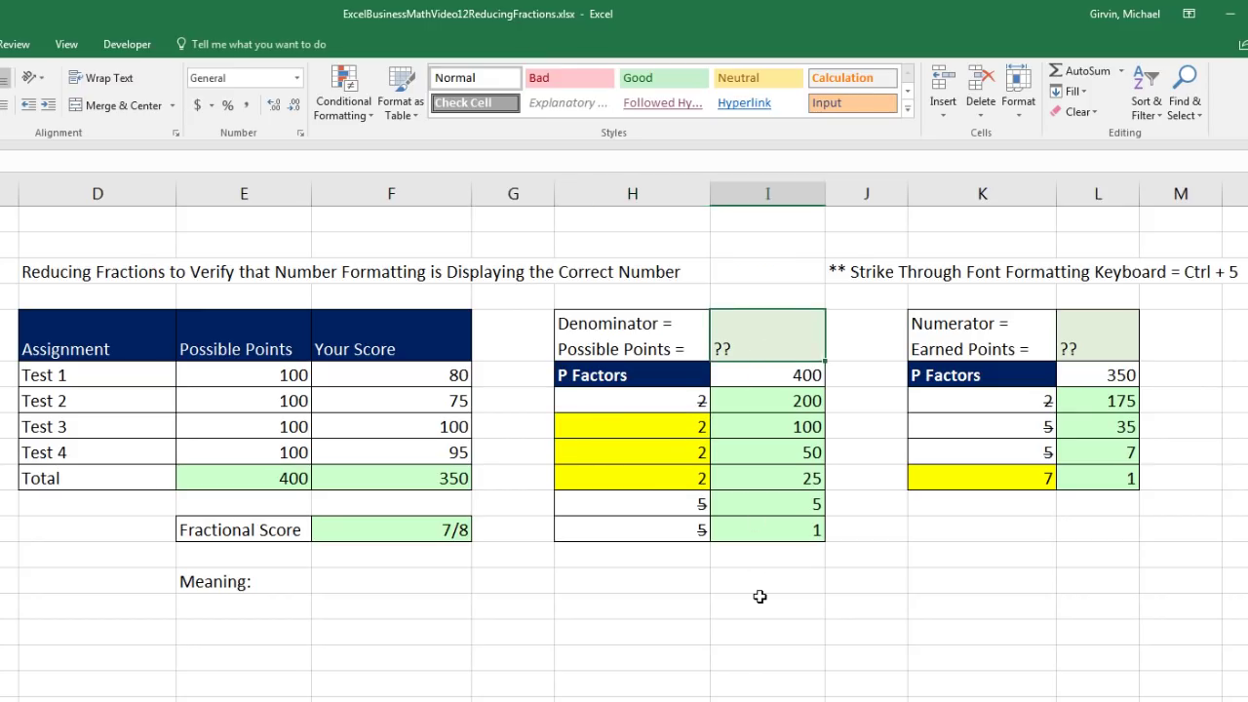
text(=prod)
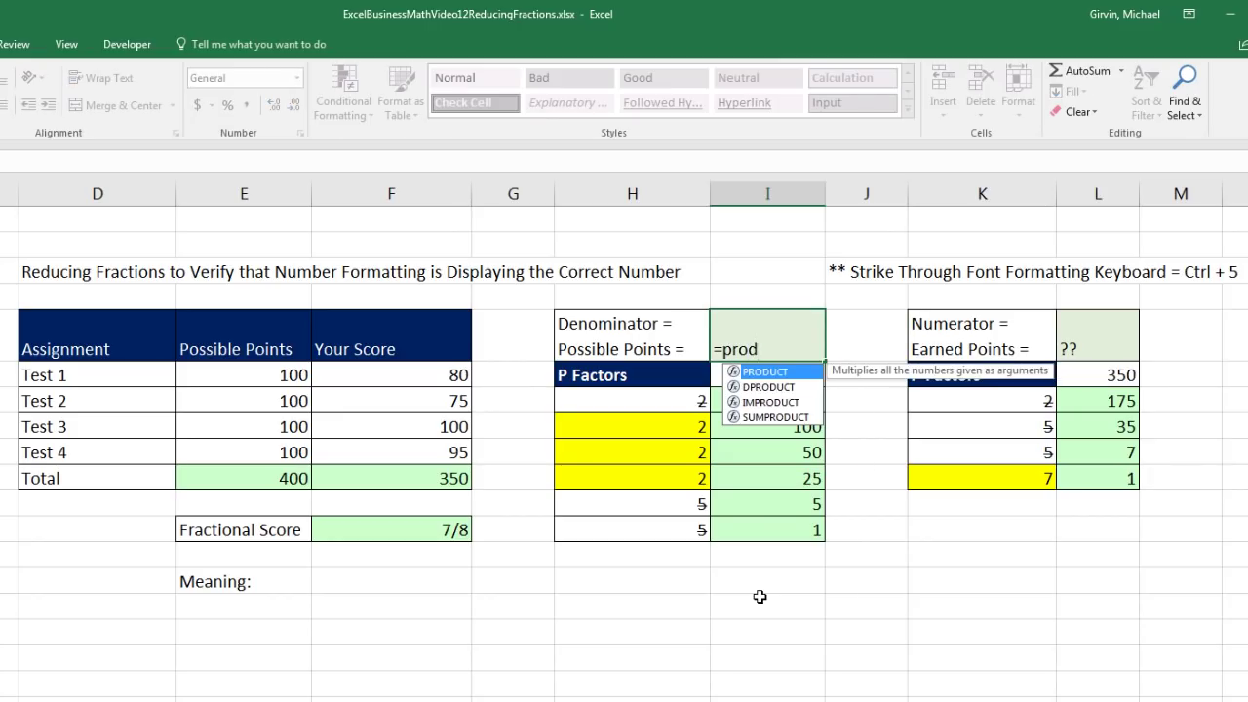
key(Tab)
drag(681, 428, 680, 478)
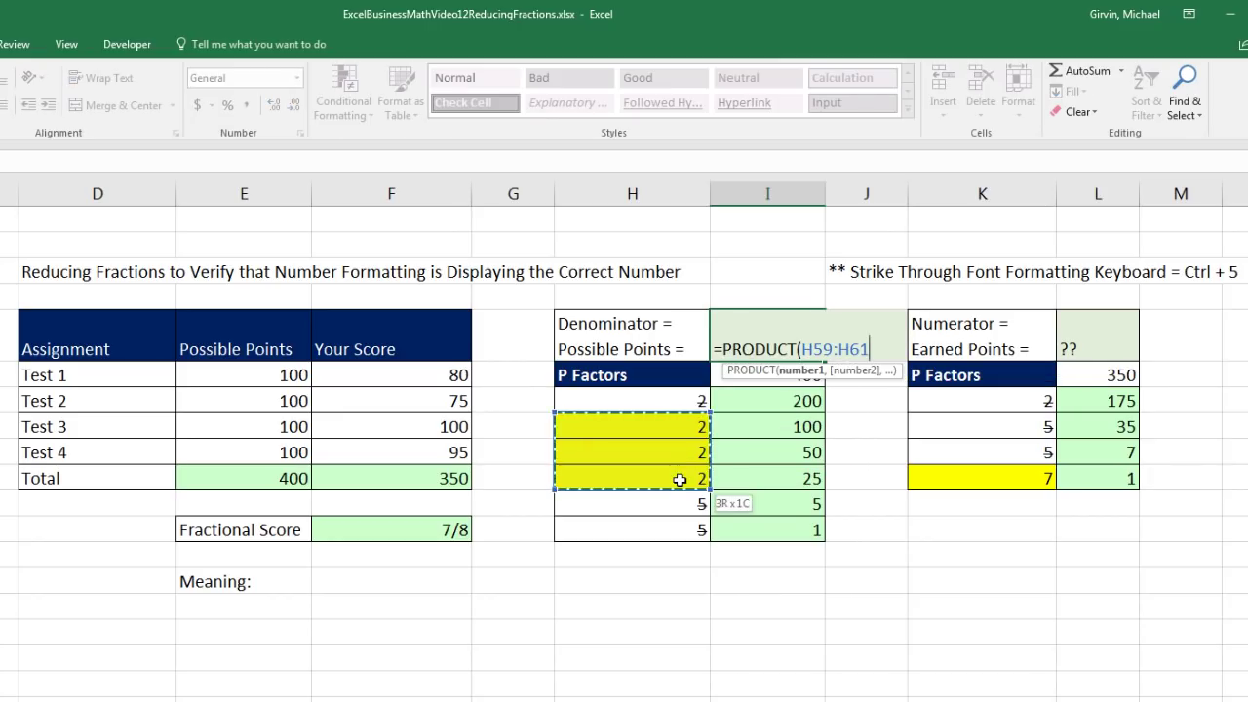
key(ctrl+Return)
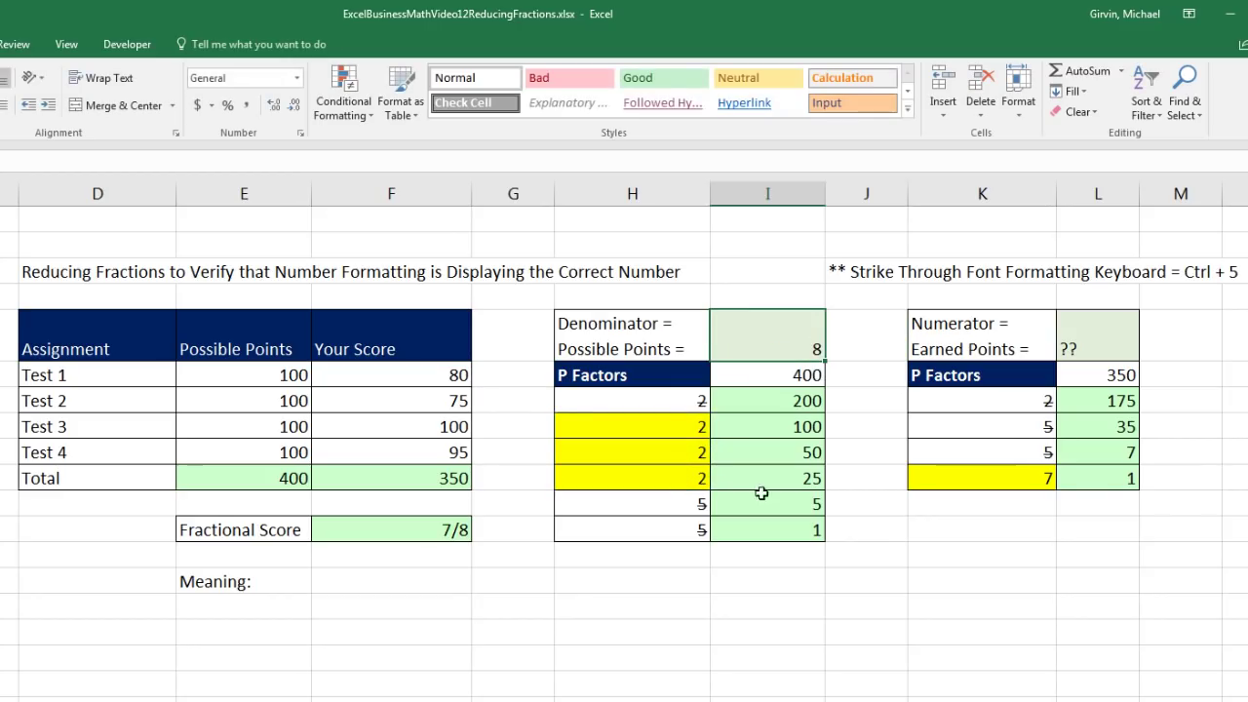
- Set the reduced numerator in L56 with a formula that references the uncancelled factor in K61
click(1080, 343)
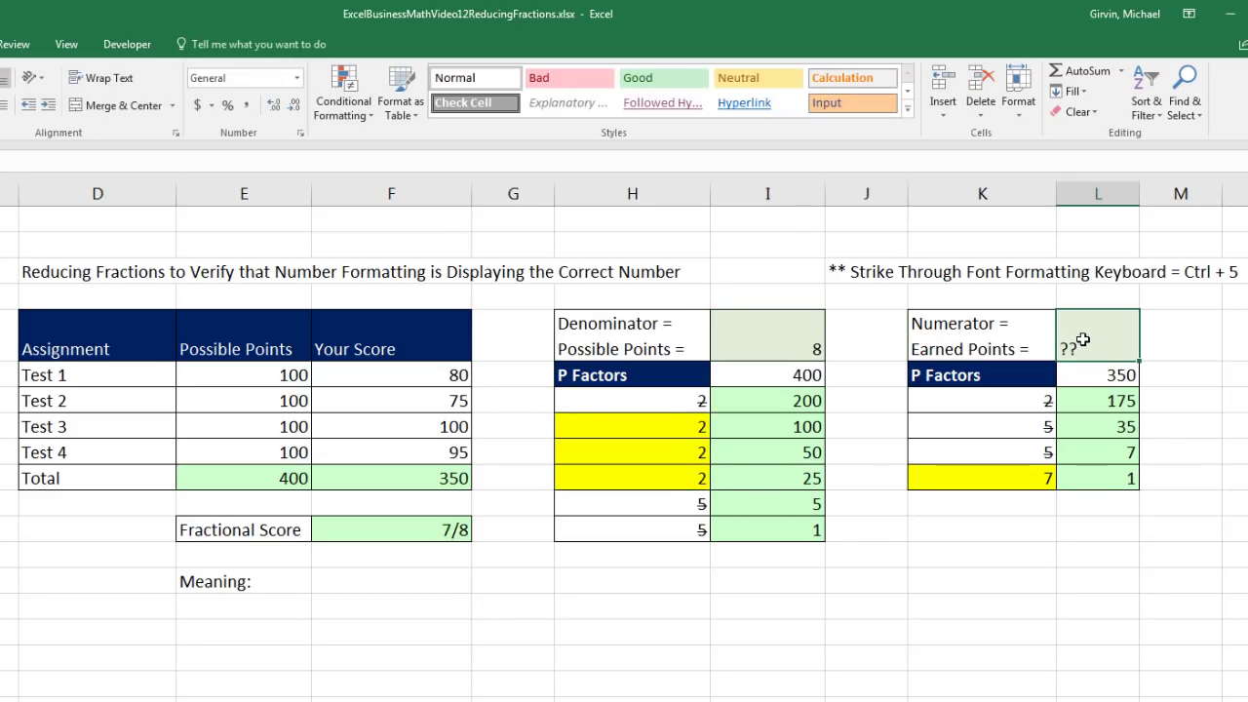
text(=)
click(1014, 476)
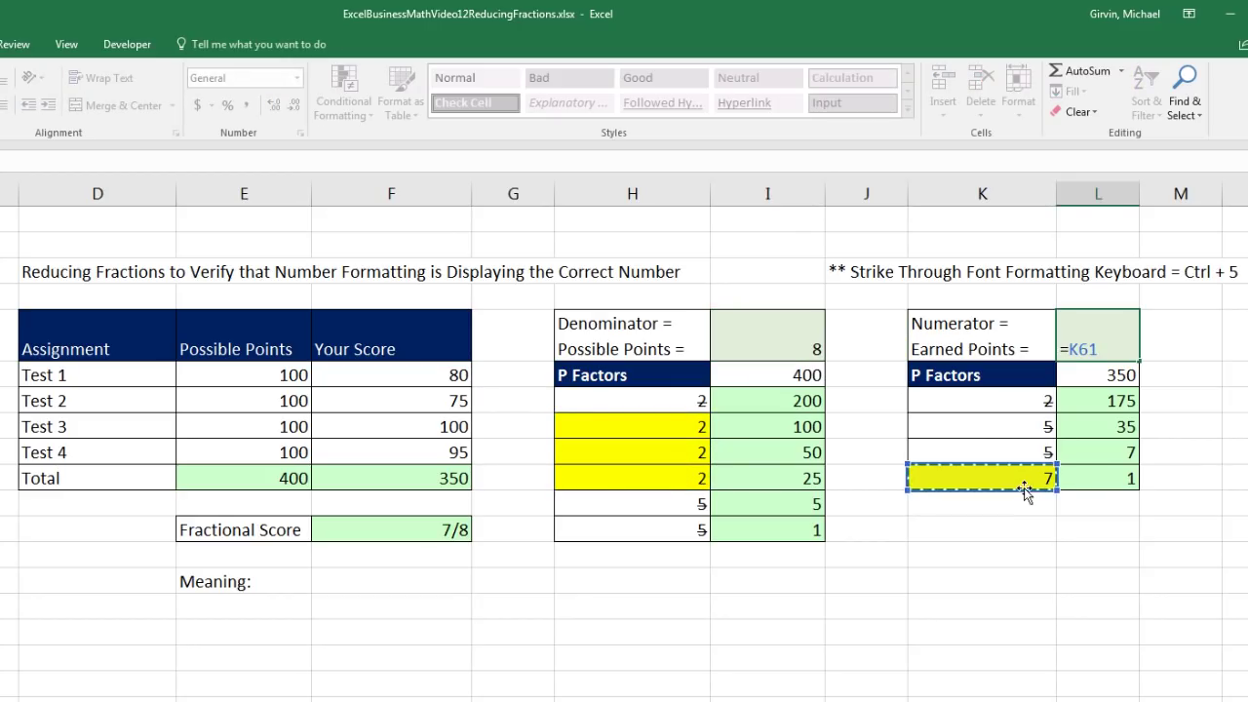
key(Return)
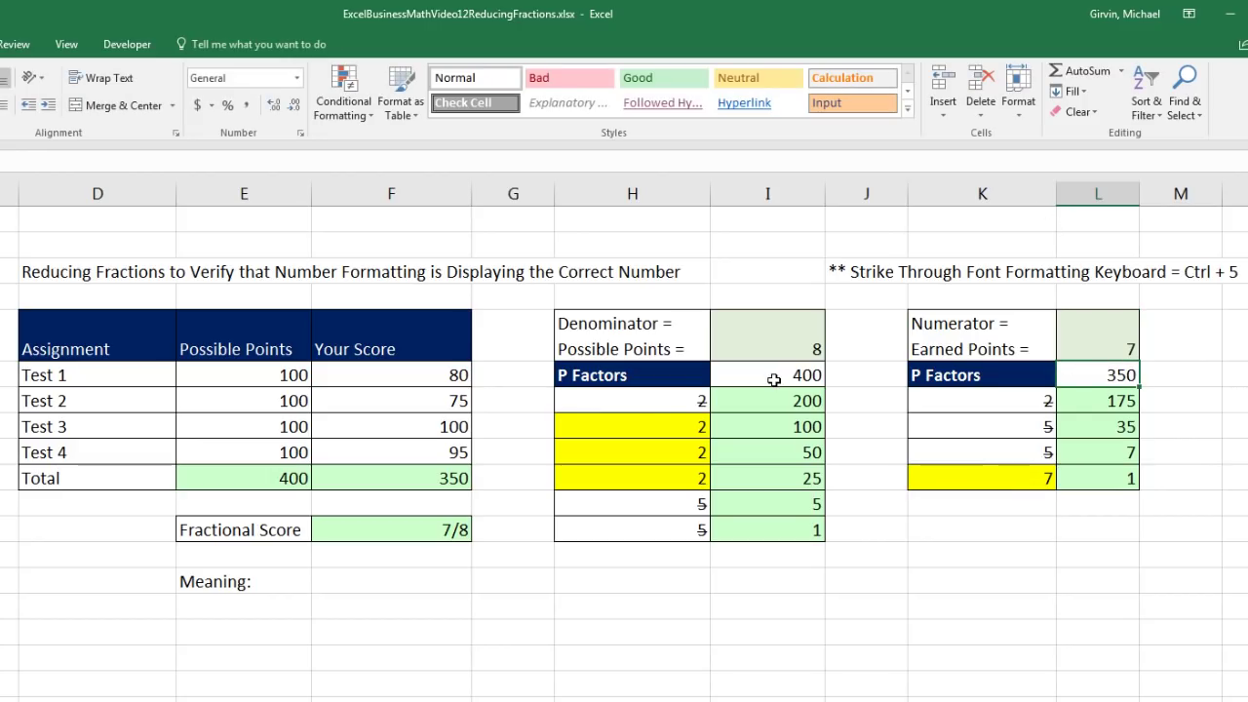
- Enter the interpretation "7 Earned Points / 8 Possible Points" in the cell beside the Meaning label
click(343, 538)
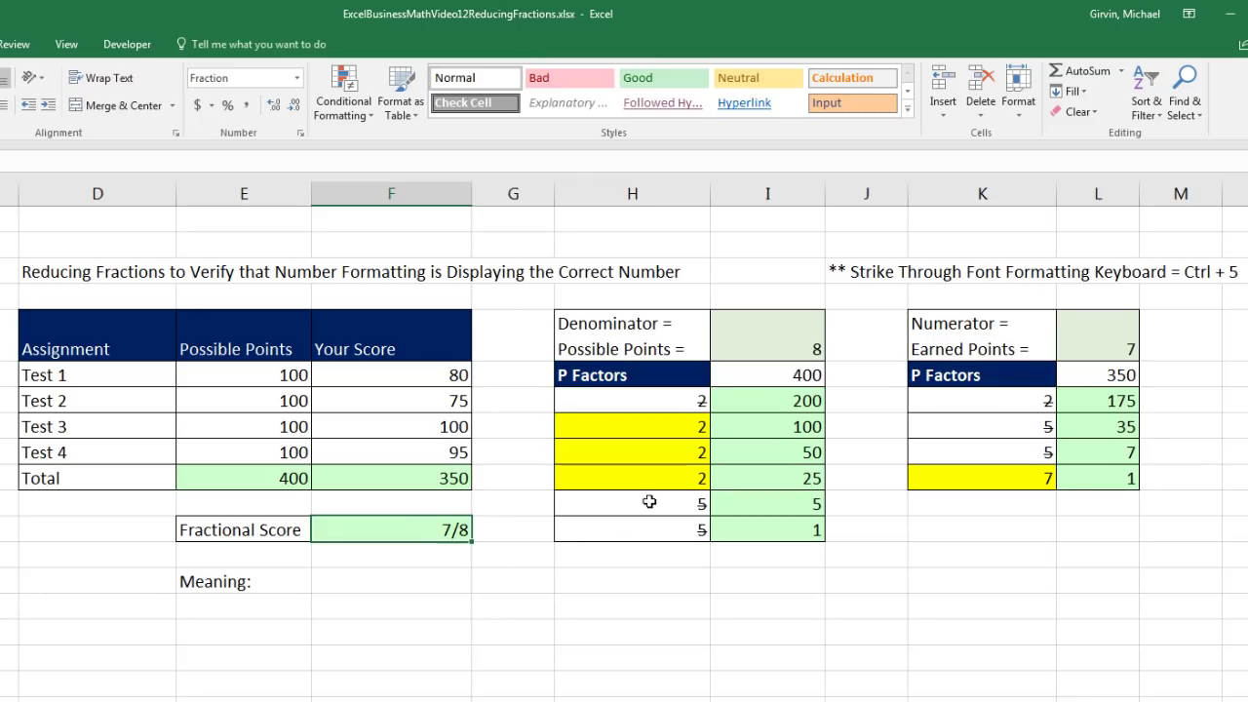
click(1117, 335)
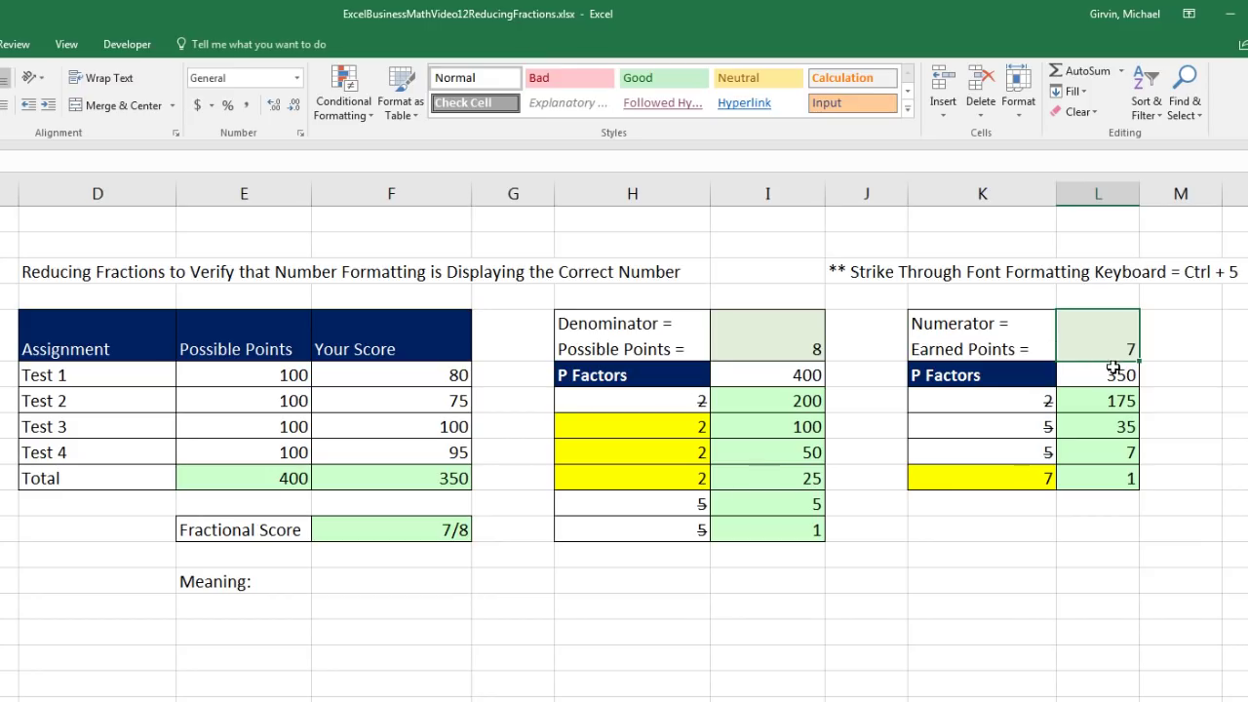
click(341, 582)
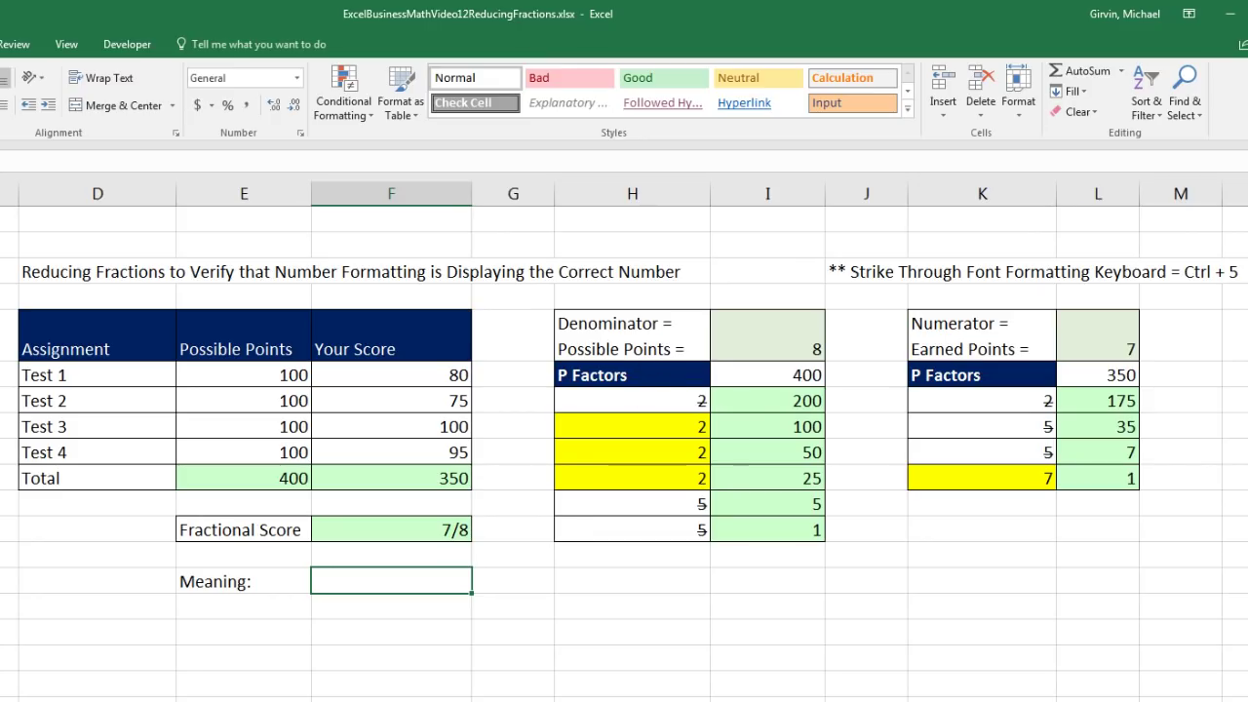
text(7 Earned Points )
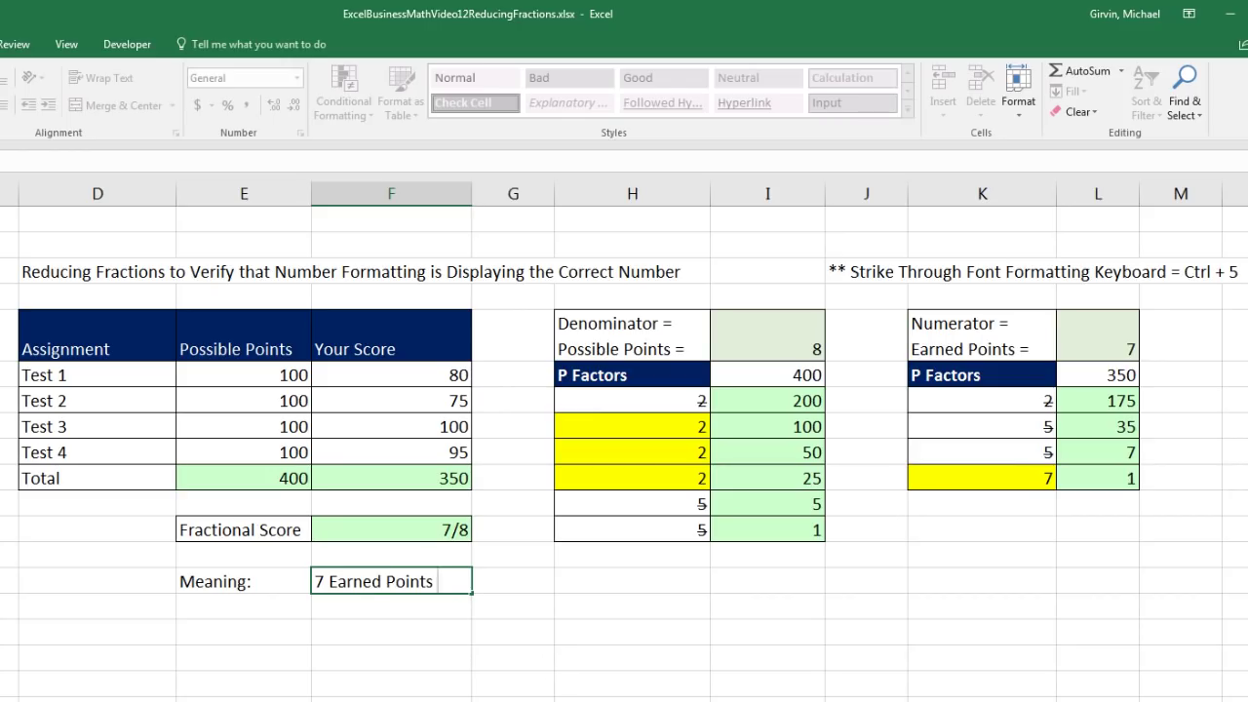
text(/ 8 Possible Points)
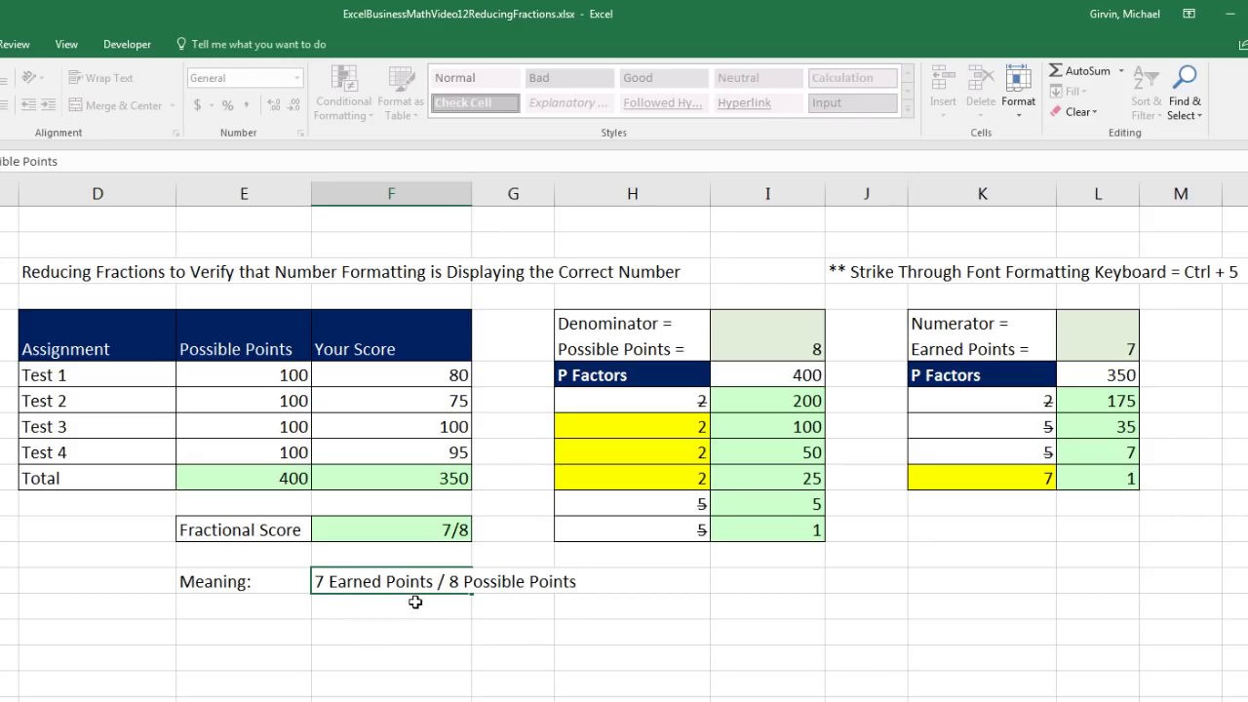
key(Return)
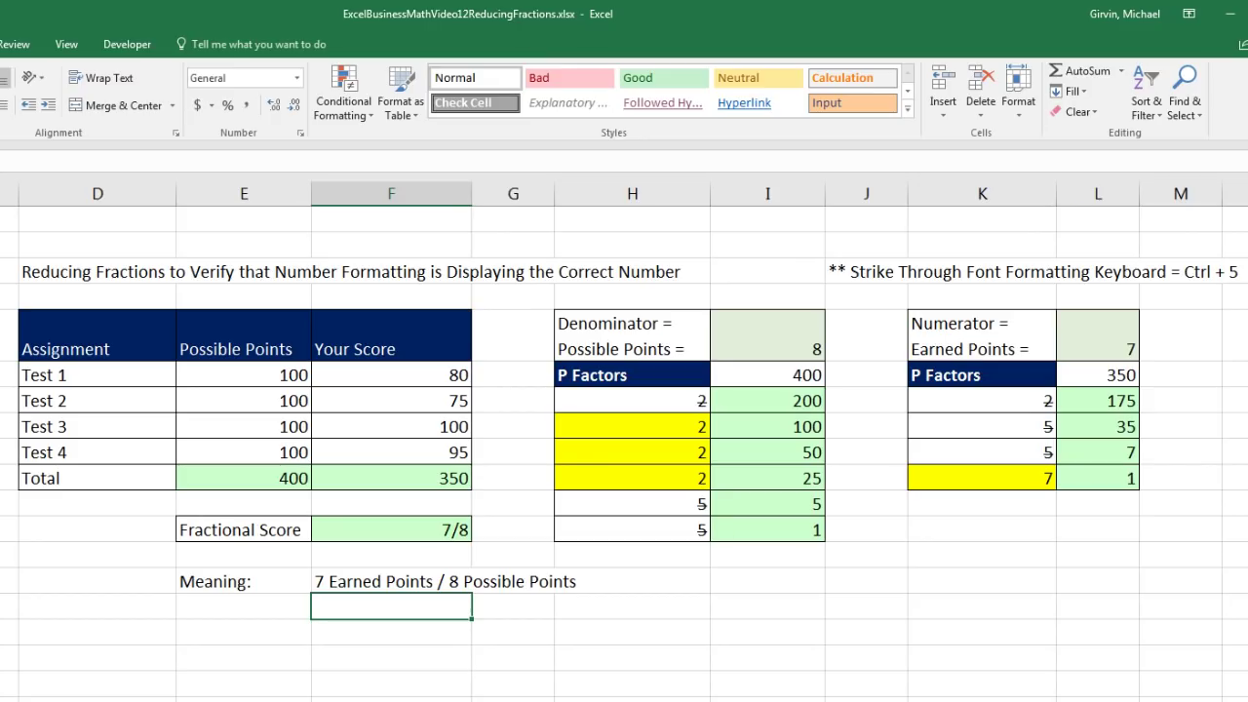
- Switch to the PDF reader with the handwritten Student Scores notes
key(alt+Tab)
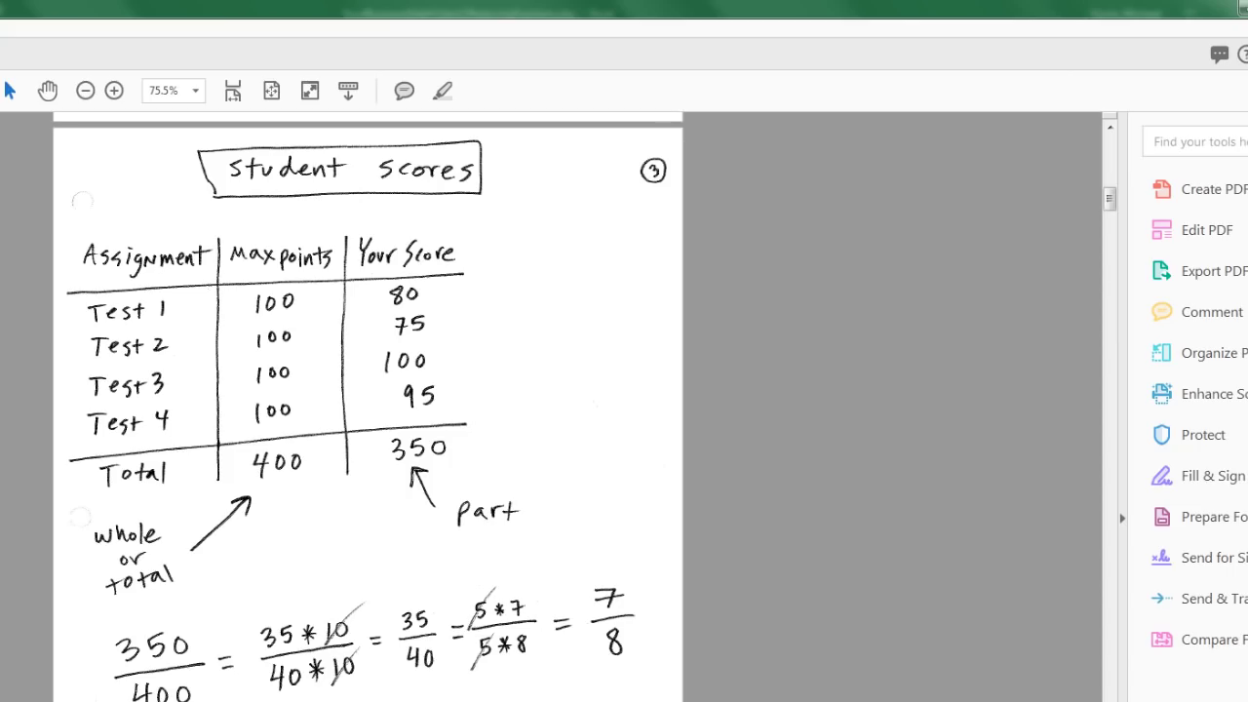
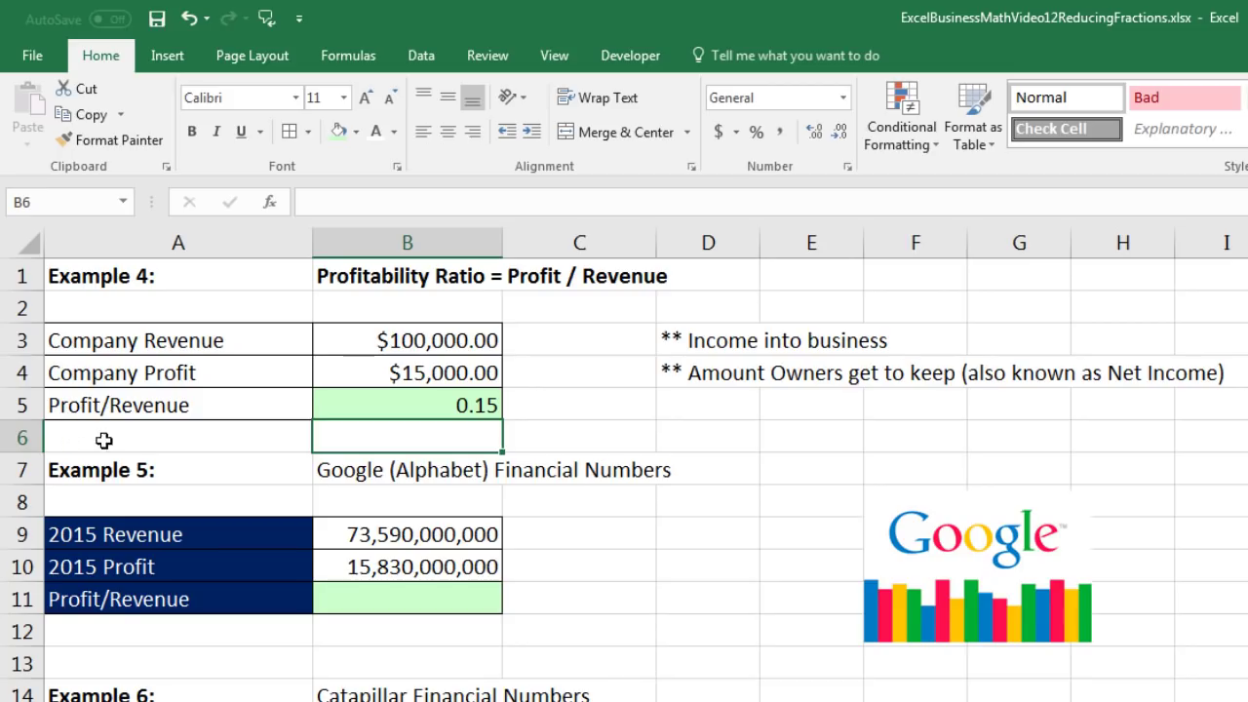
- Enter the Example 4 ratio's interpretation "$0.15 Profit / $1 Revenue" in C5
click(564, 408)
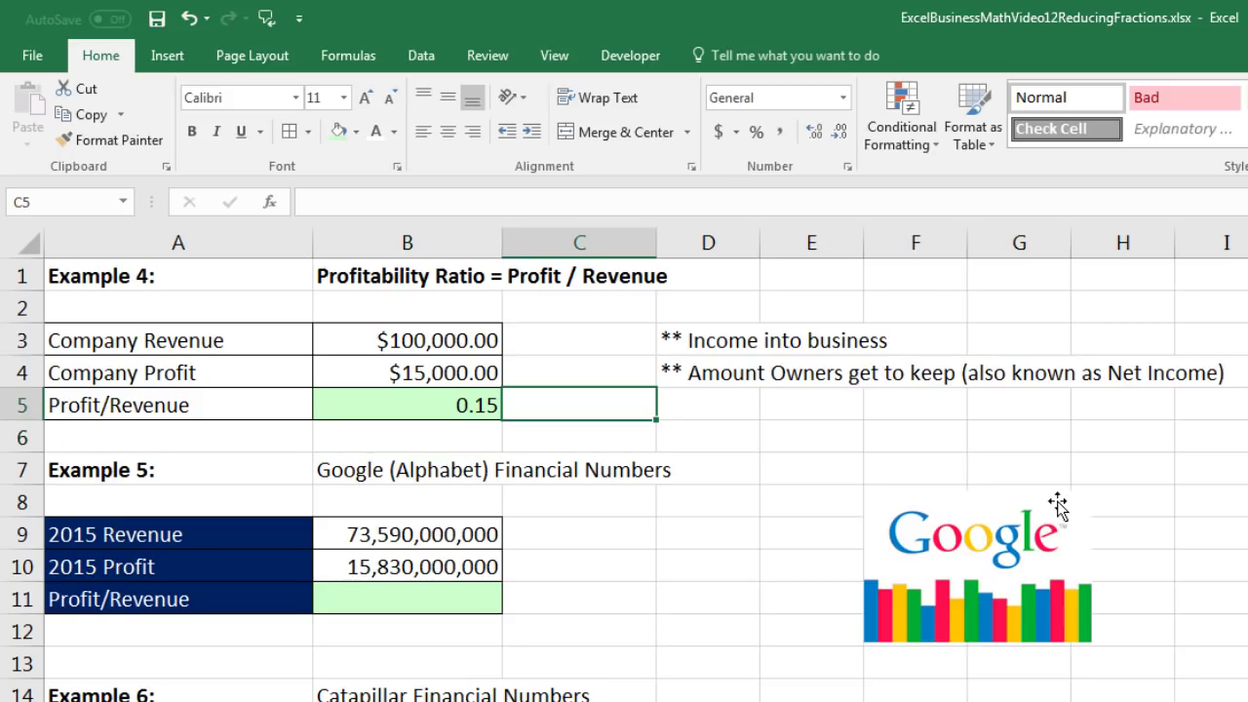
text($0.15 Profit)
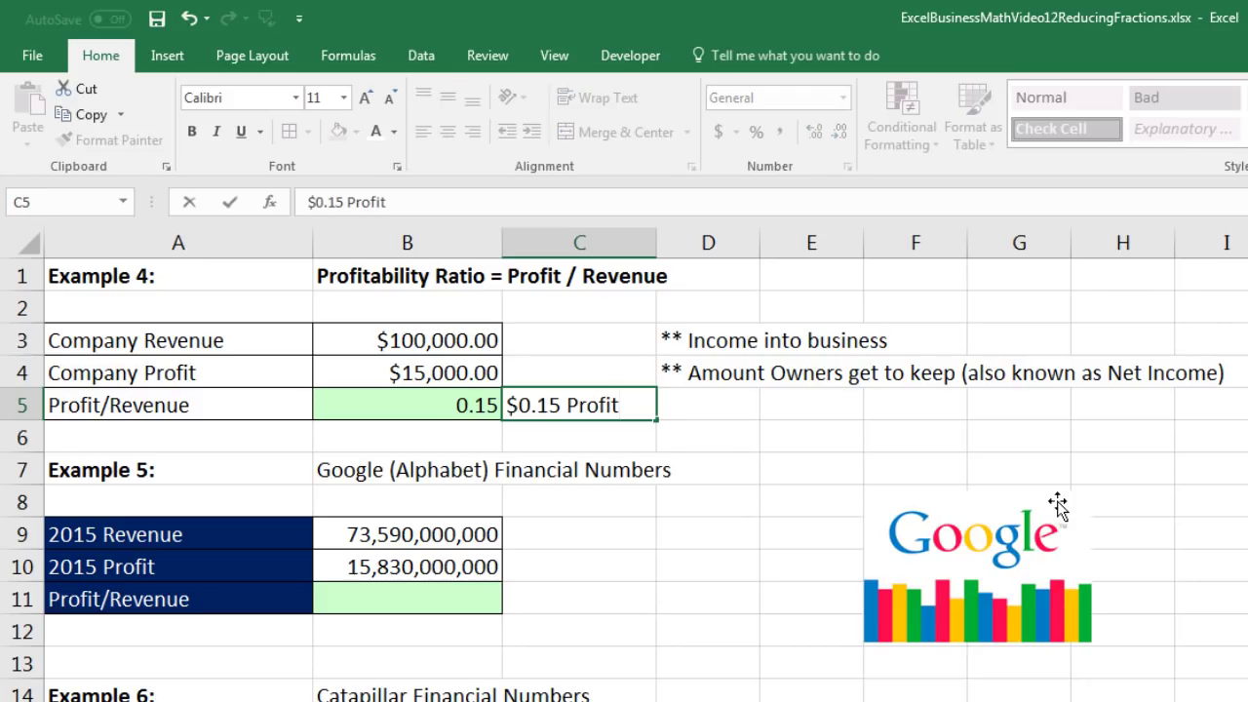
text( / $1)
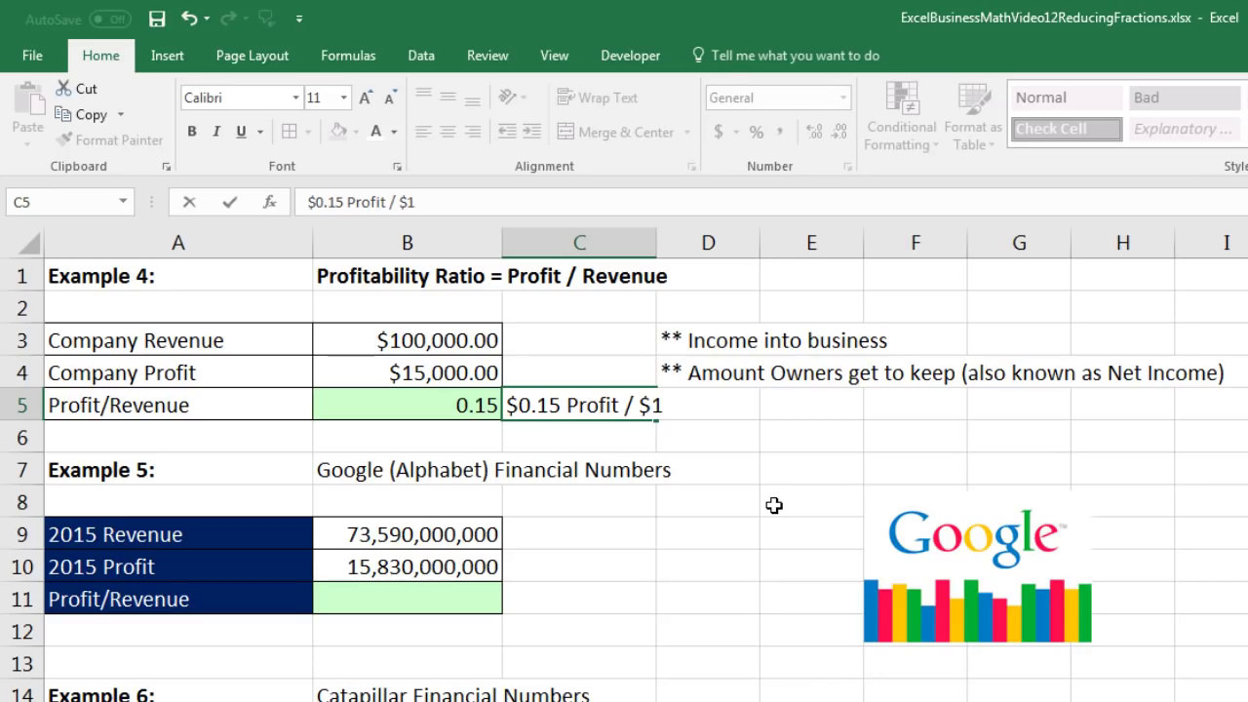
text( Revenue)
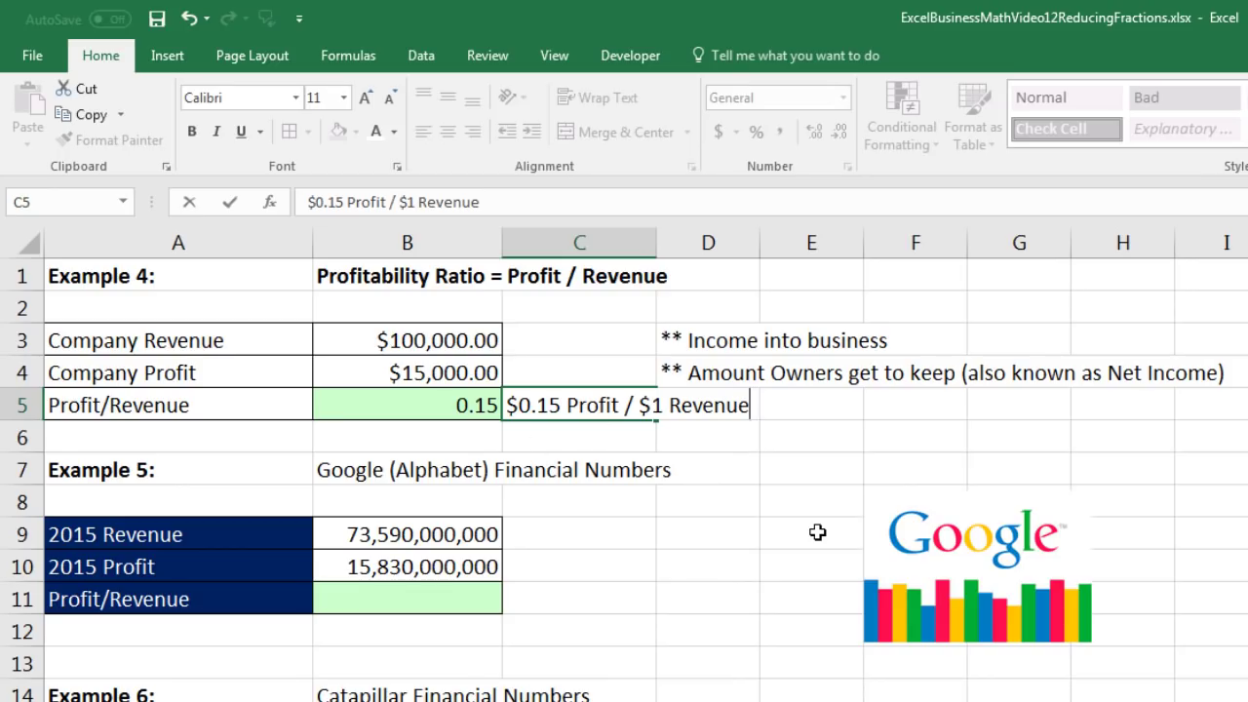
key(Return)
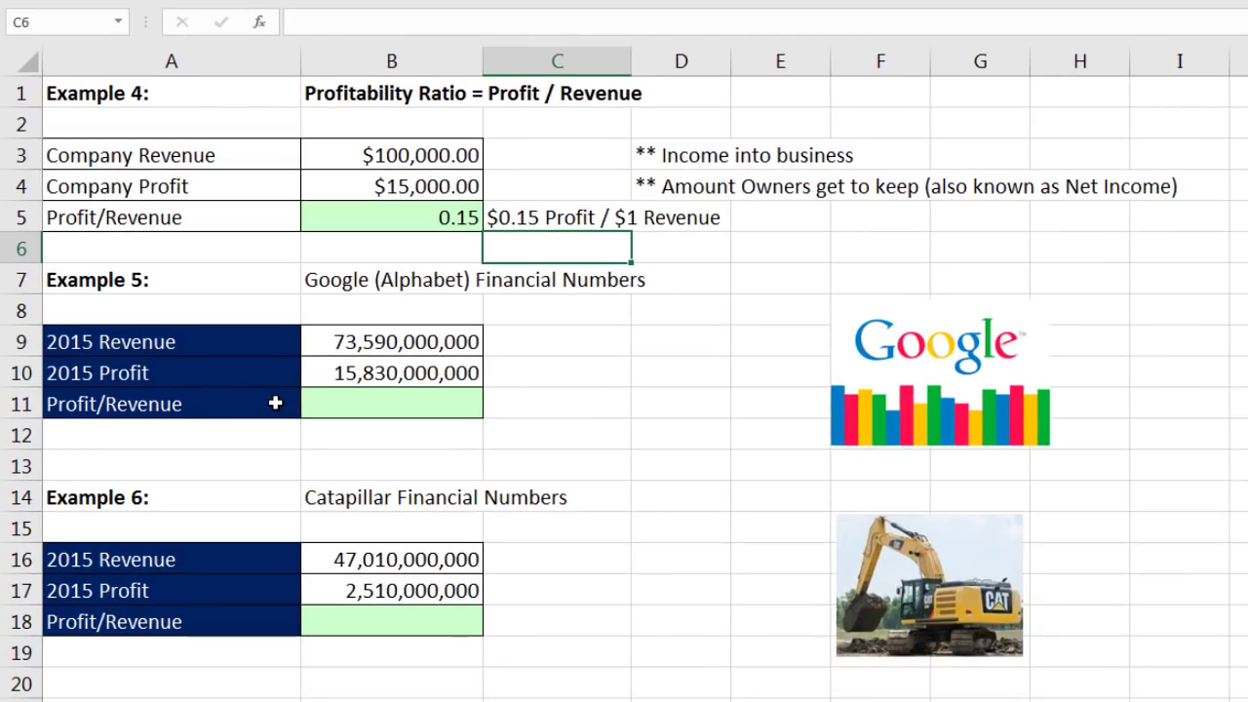
- Calculate Google's 2015 Profit/Revenue ratio in B11 with the formula =B10/B9
click(209, 339)
click(203, 386)
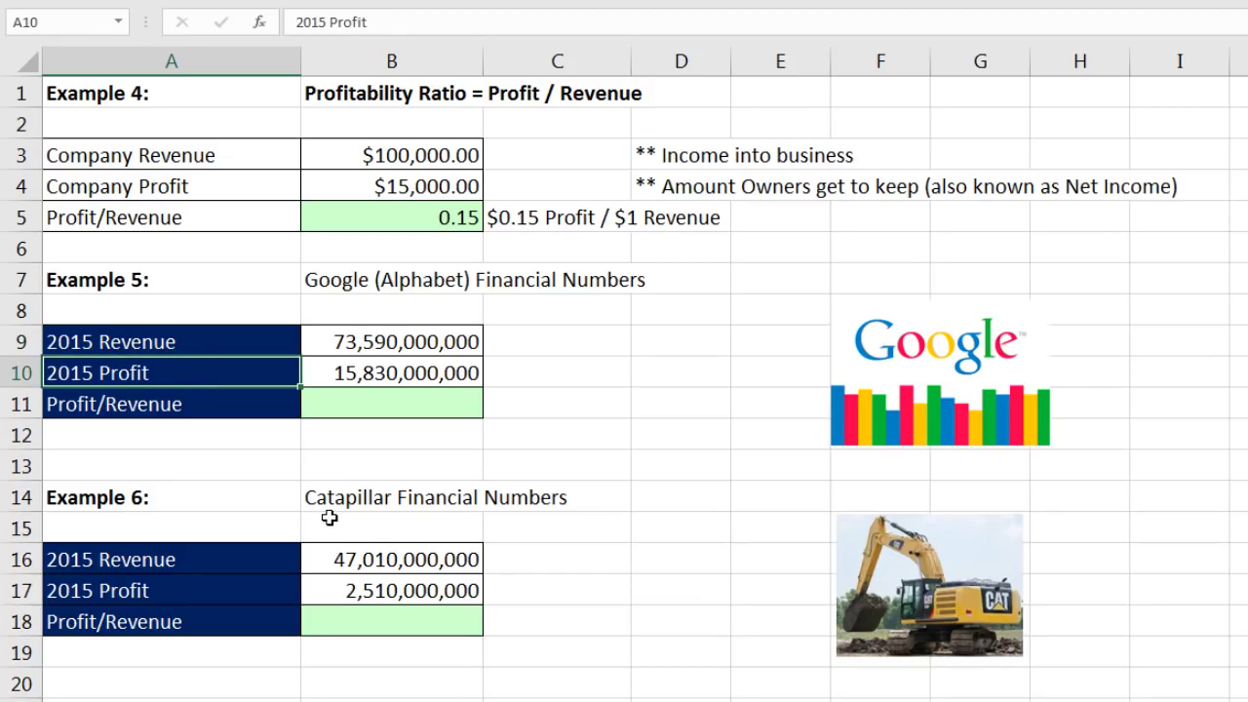
click(400, 560)
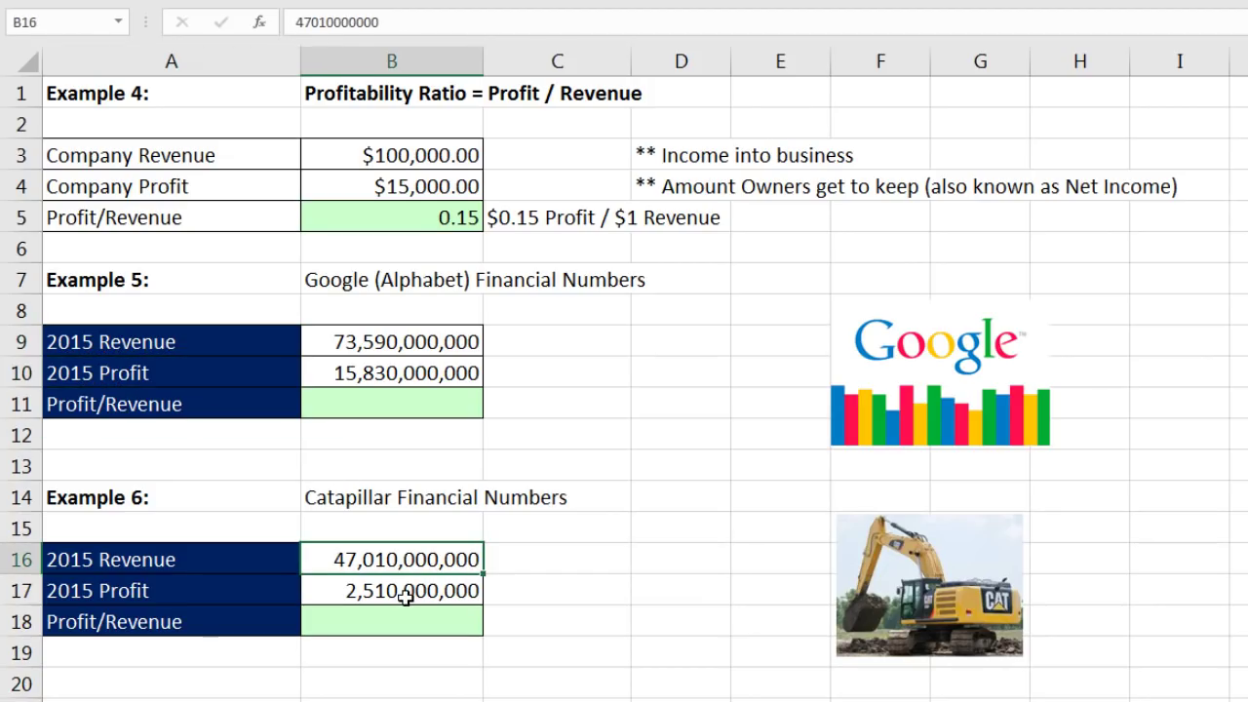
click(406, 596)
click(409, 397)
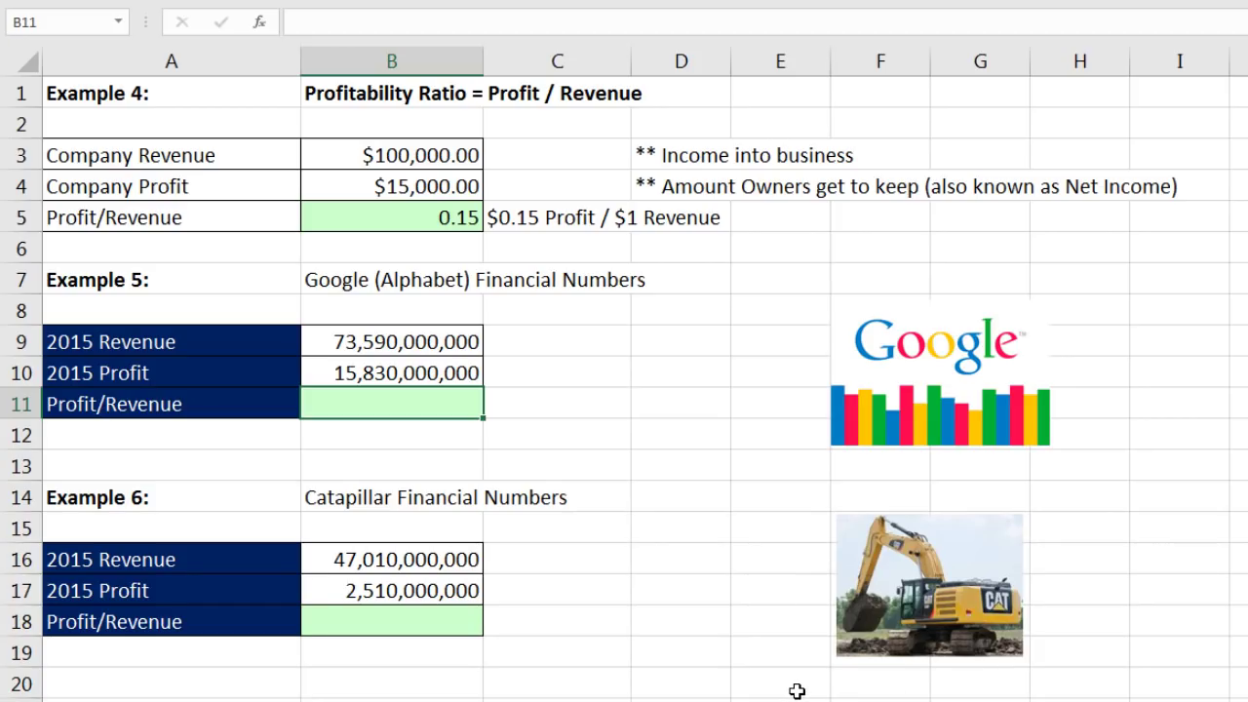
text(=)
key(Up)
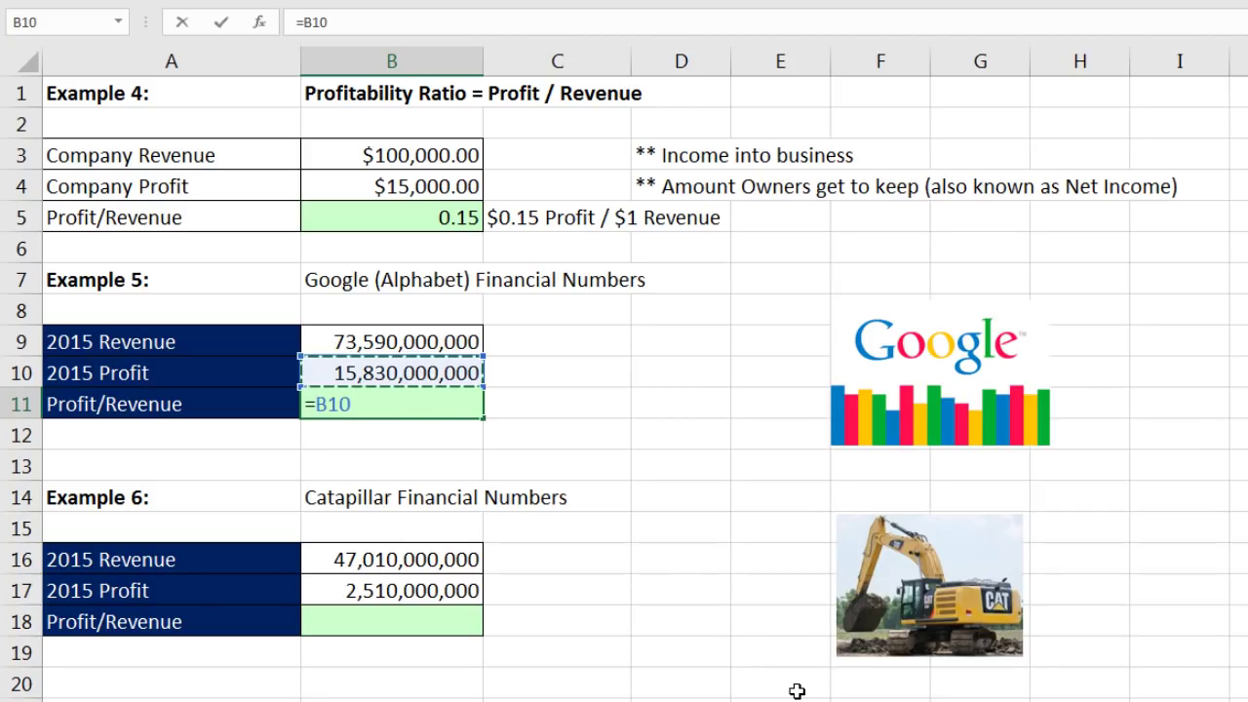
text(/)
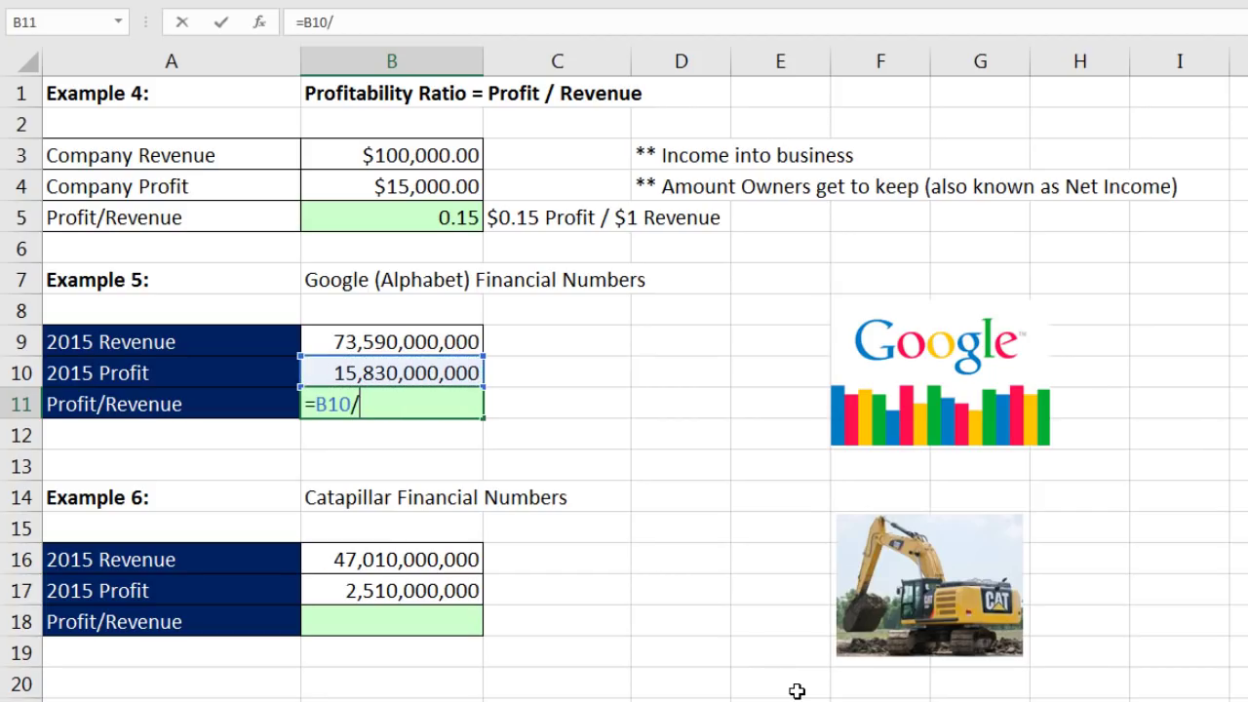
key(Up)
key(Up)
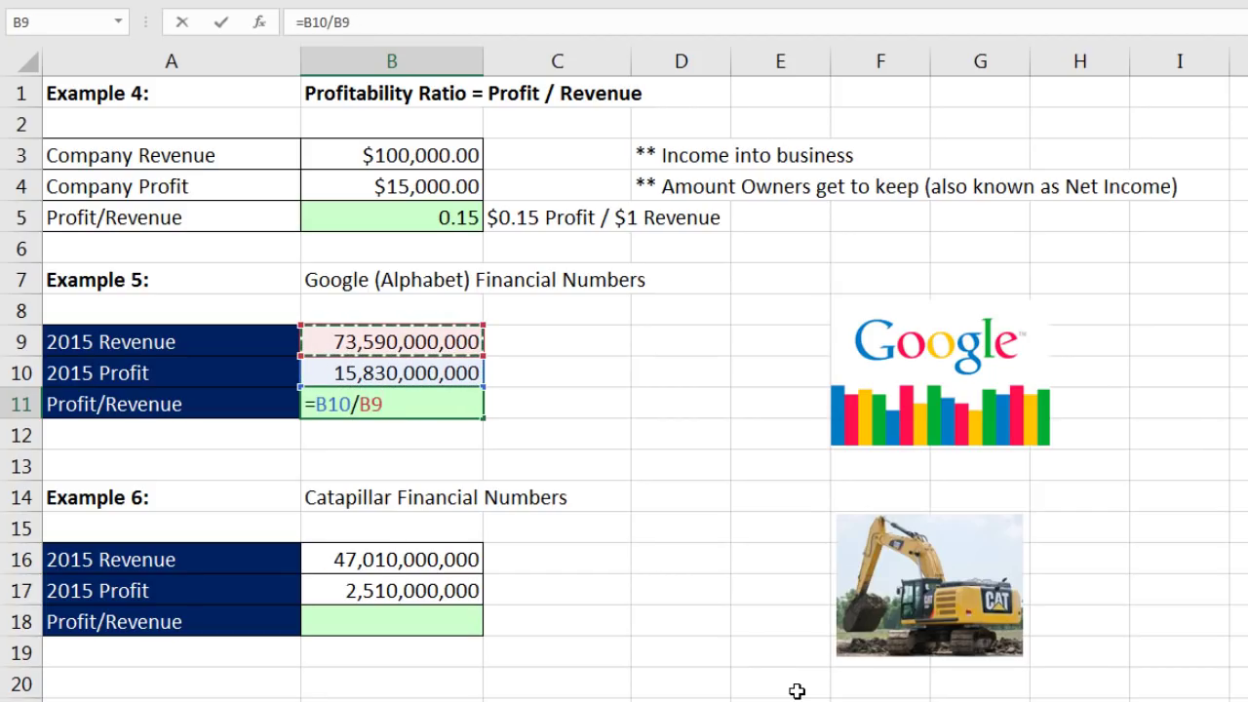
key(Return)
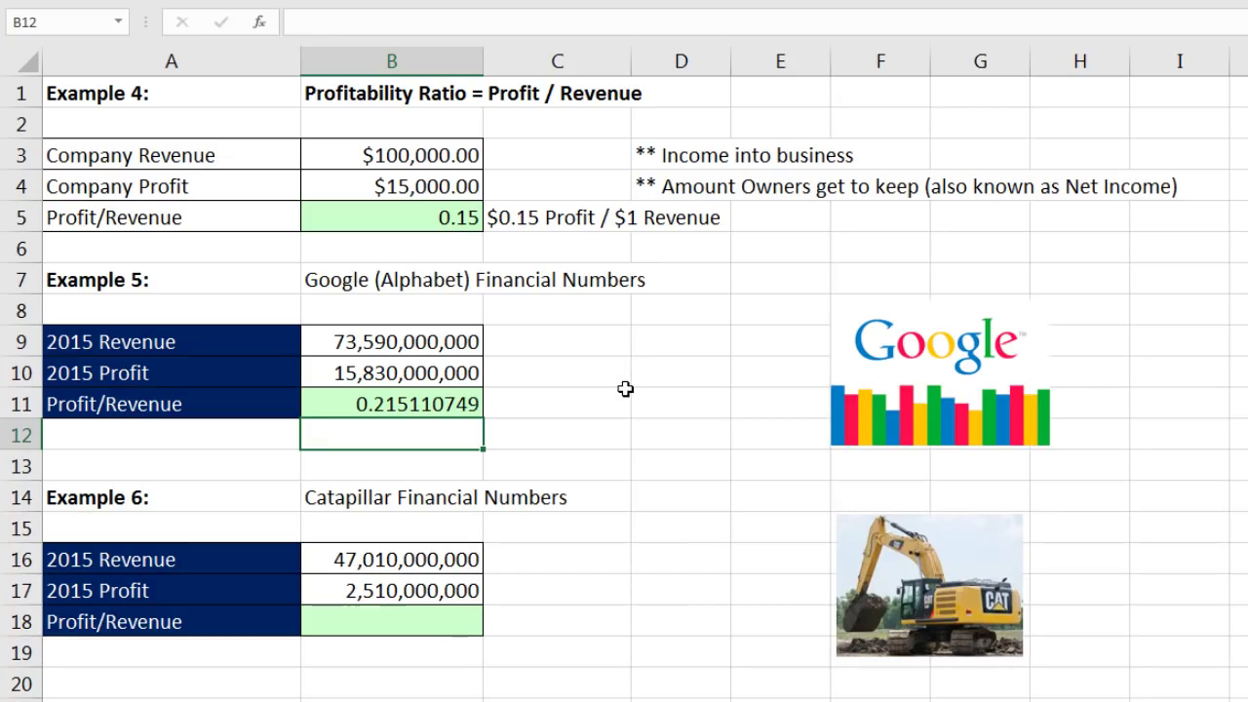
- Enter the Google ratio's interpretation "$0.22 Profit / $1 Revenue" in C11
click(570, 401)
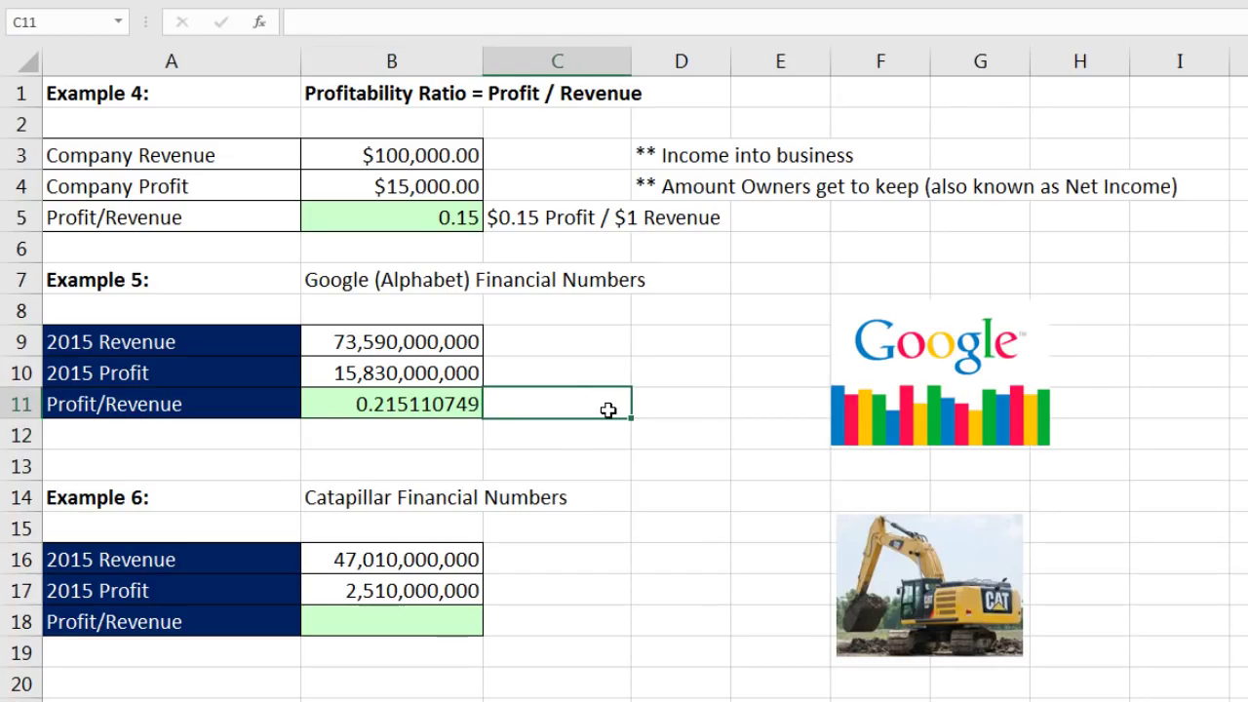
text($0.22 Profit /)
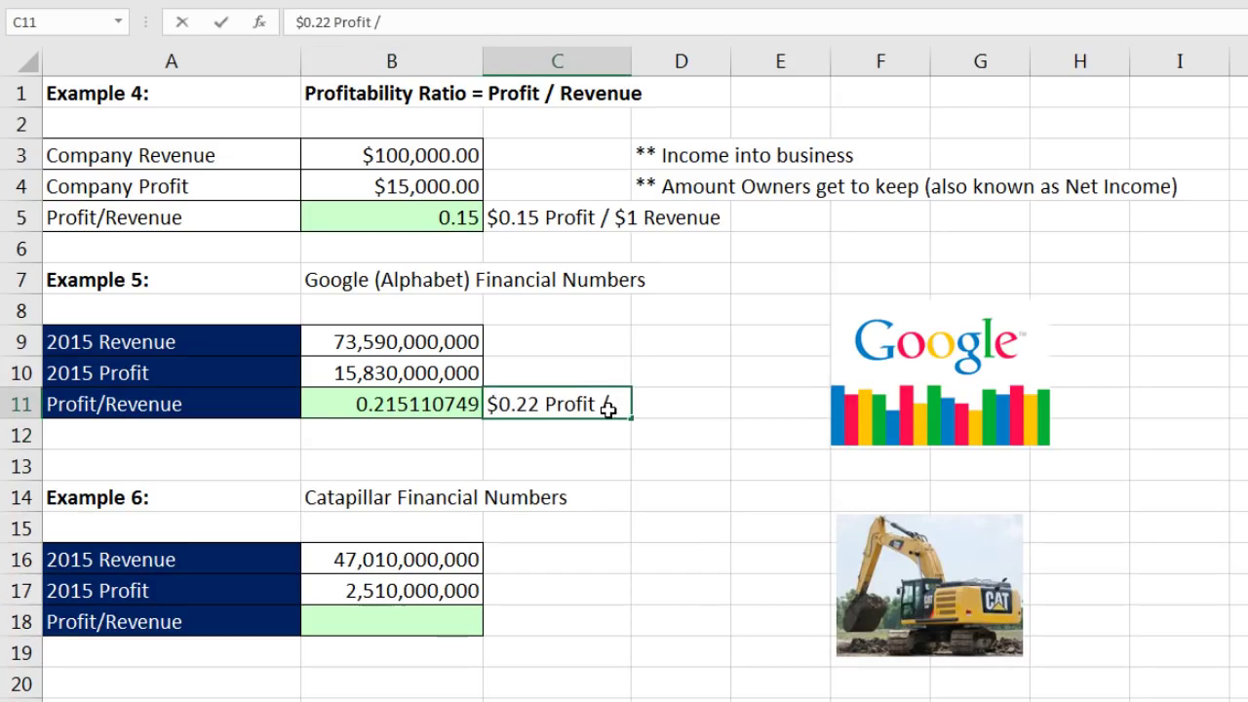
text( $1)
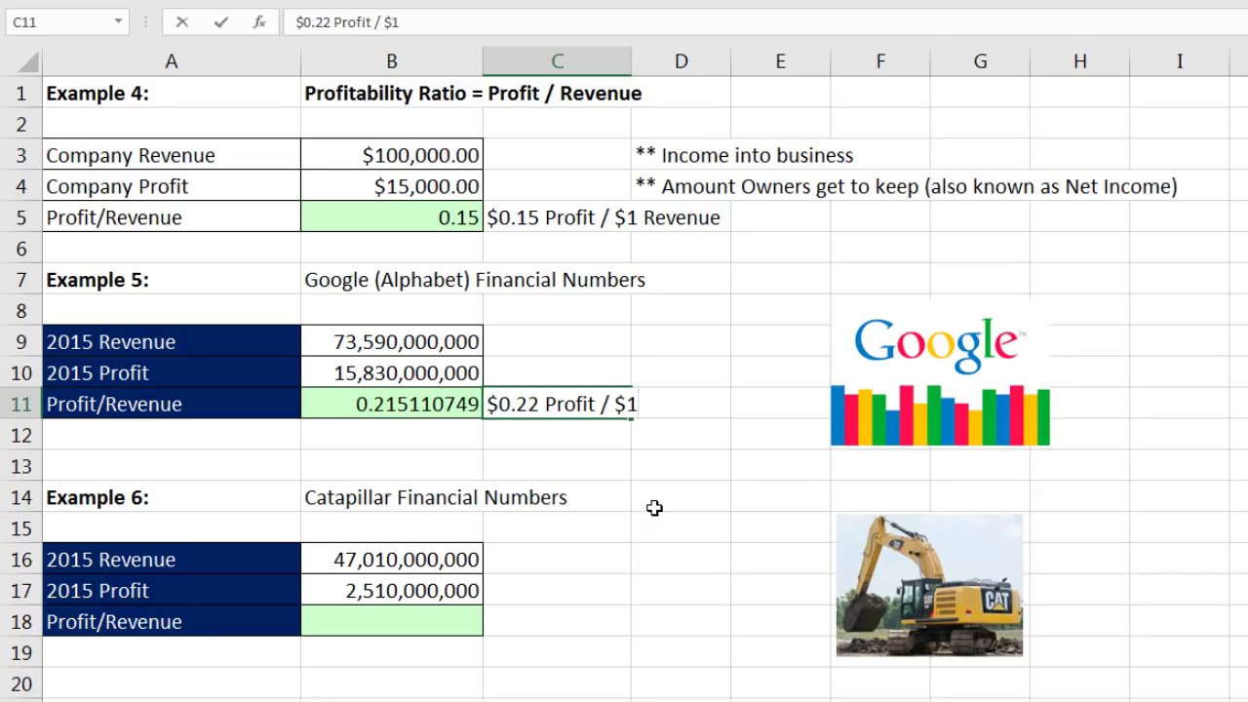
text( Revenue)
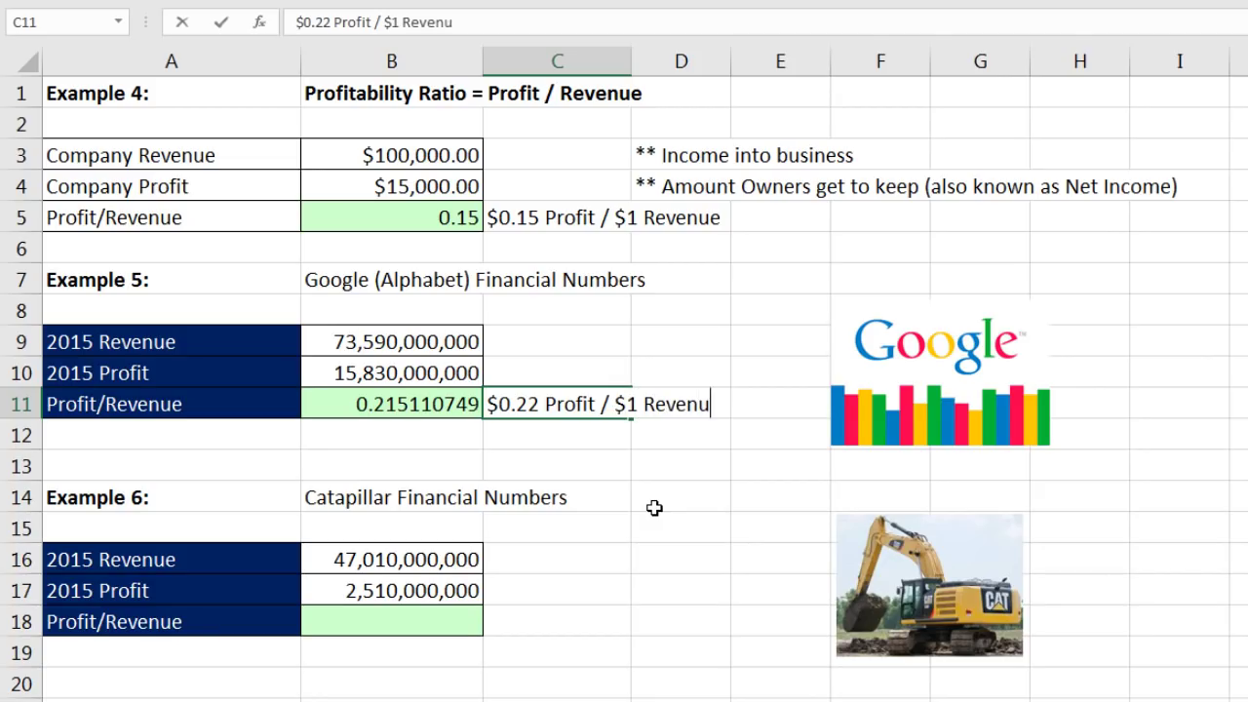
key(Return)
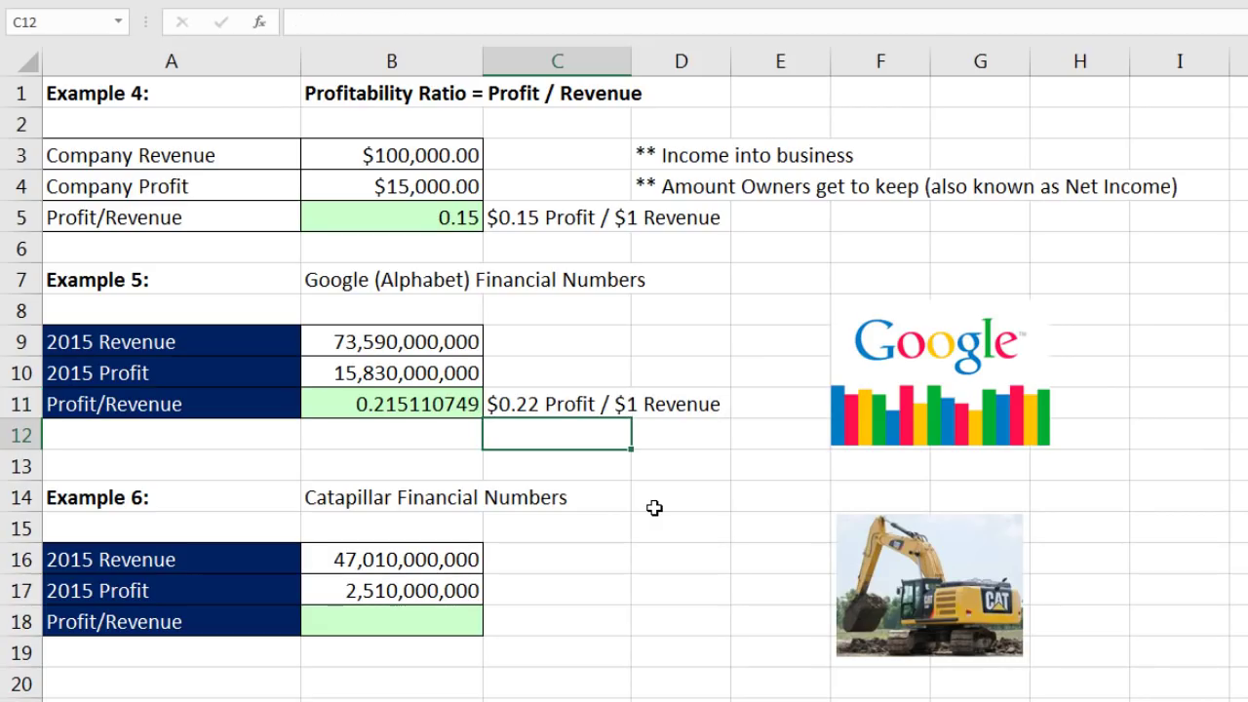
- Calculate the Profit/Revenue ratio for the Example 6 company in B18 with the formula =B17/B16
click(415, 624)
text(=)
key(Up)
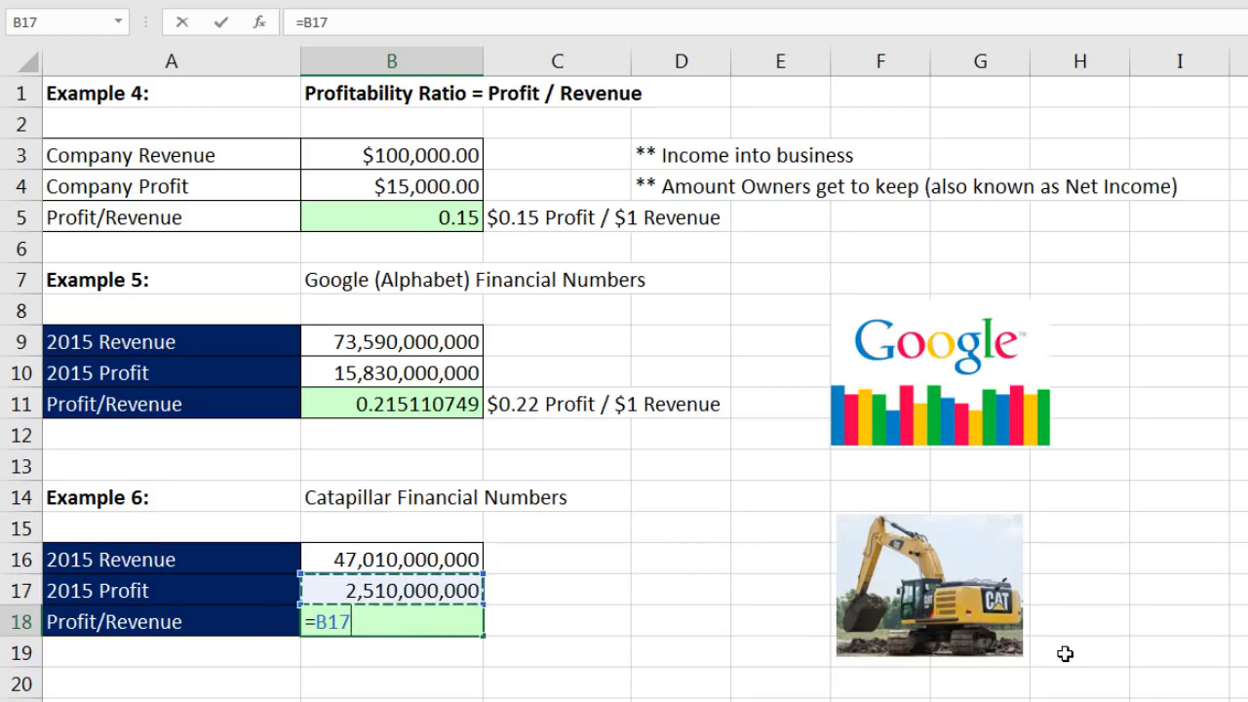
text(/)
key(Up)
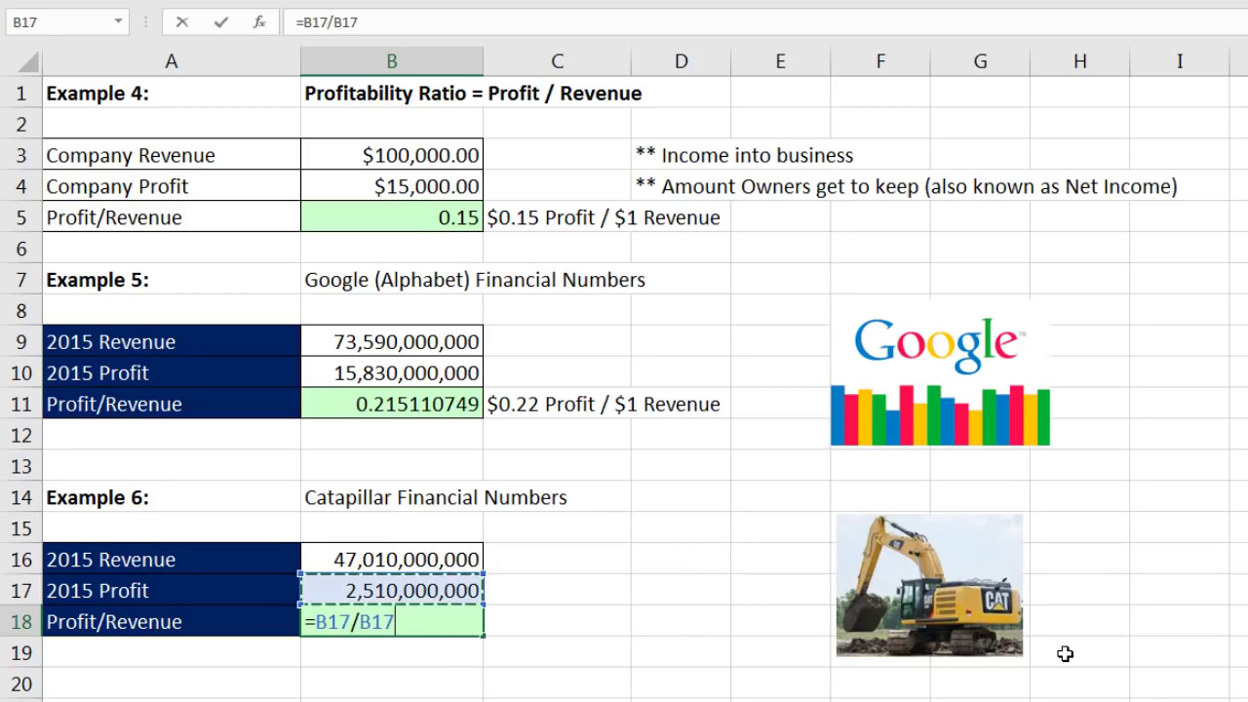
key(Up)
key(ctrl+Return)
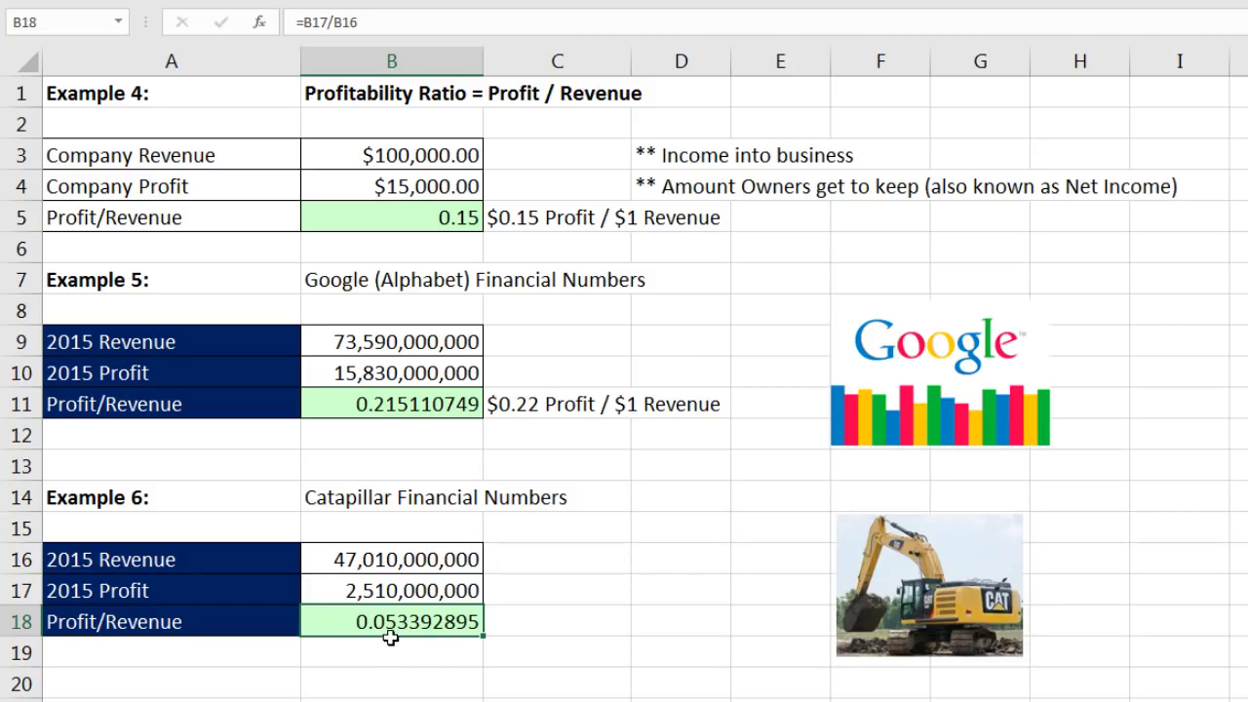
- Enter the Caterpillar ratio's interpretation "$0.05 Profit / $1 Revenue" in C18
click(542, 617)
text($0.05 Profit)
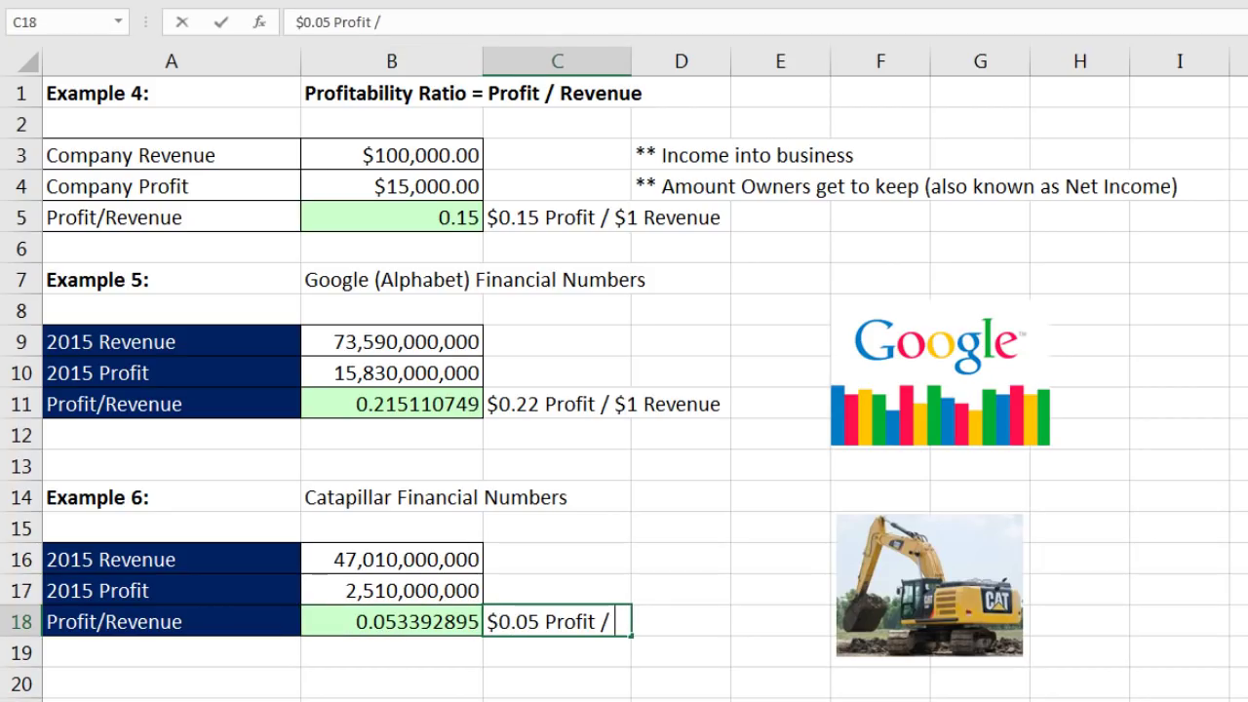
text( / $1 Revenue)
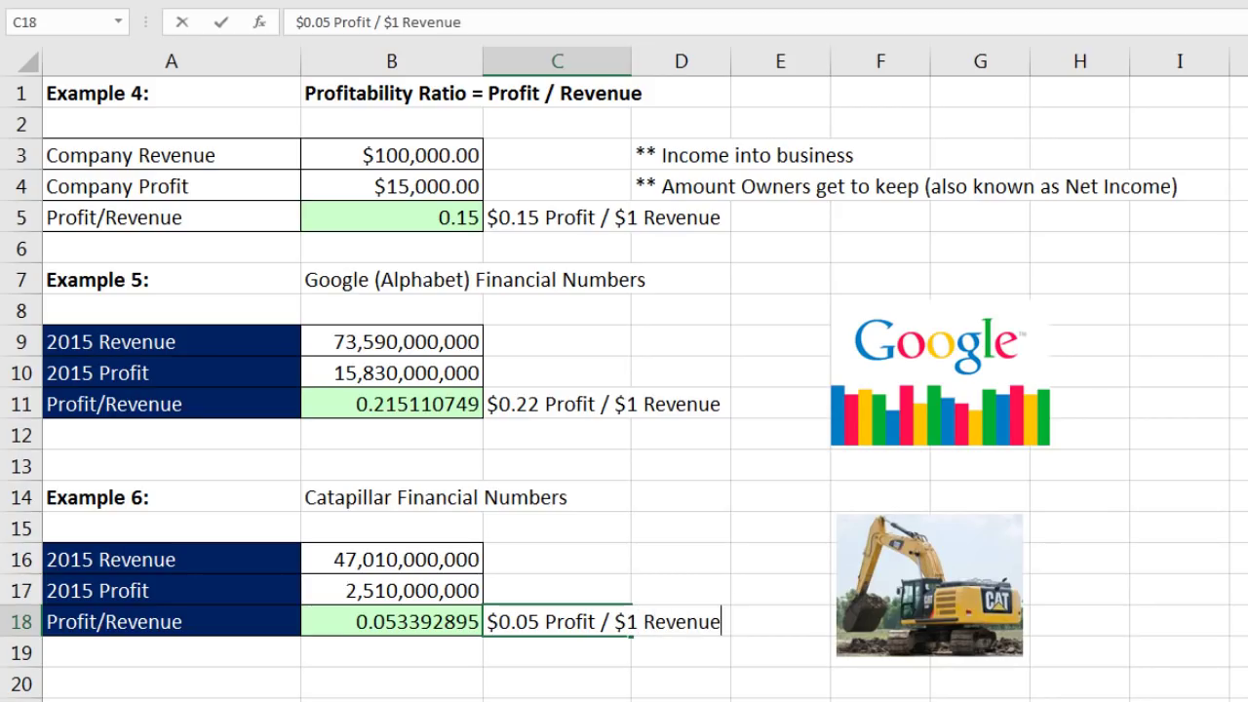
key(ctrl+Return)
key(Down)
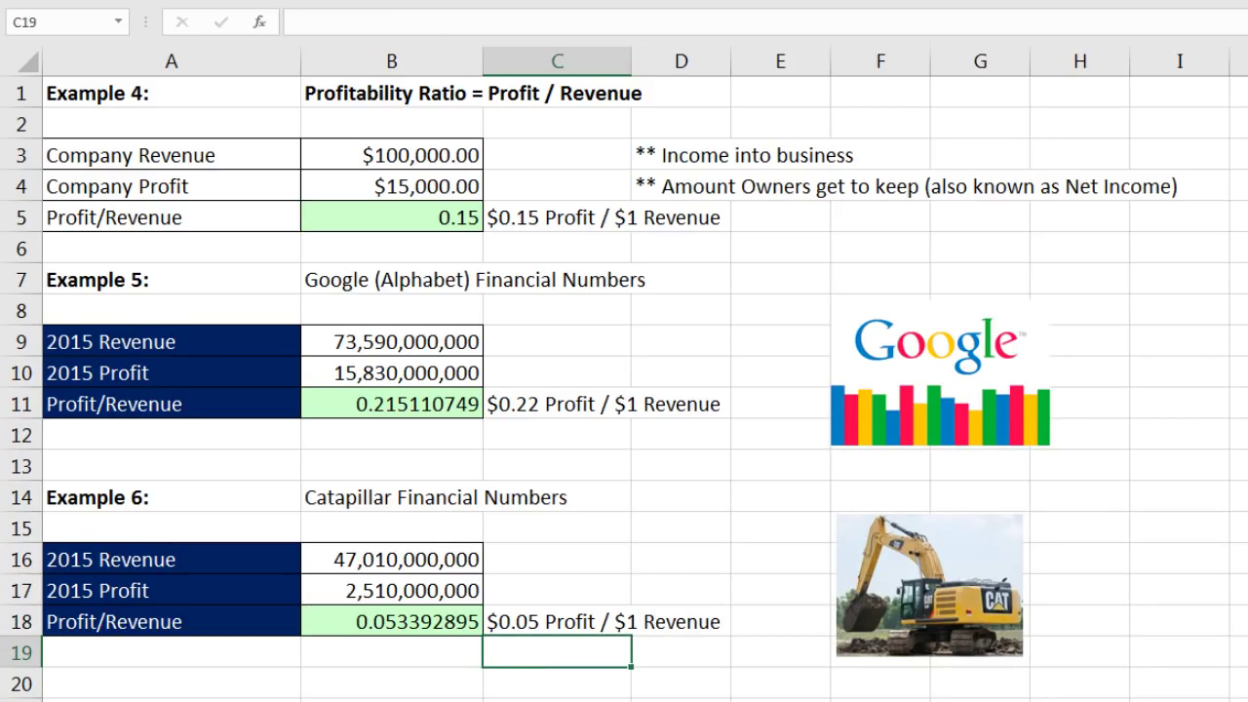
- Calculate the Screen Time Hours/Homework Hours ratio in B26 with the formula =B24/B25
scroll(624, 390, down, 2)
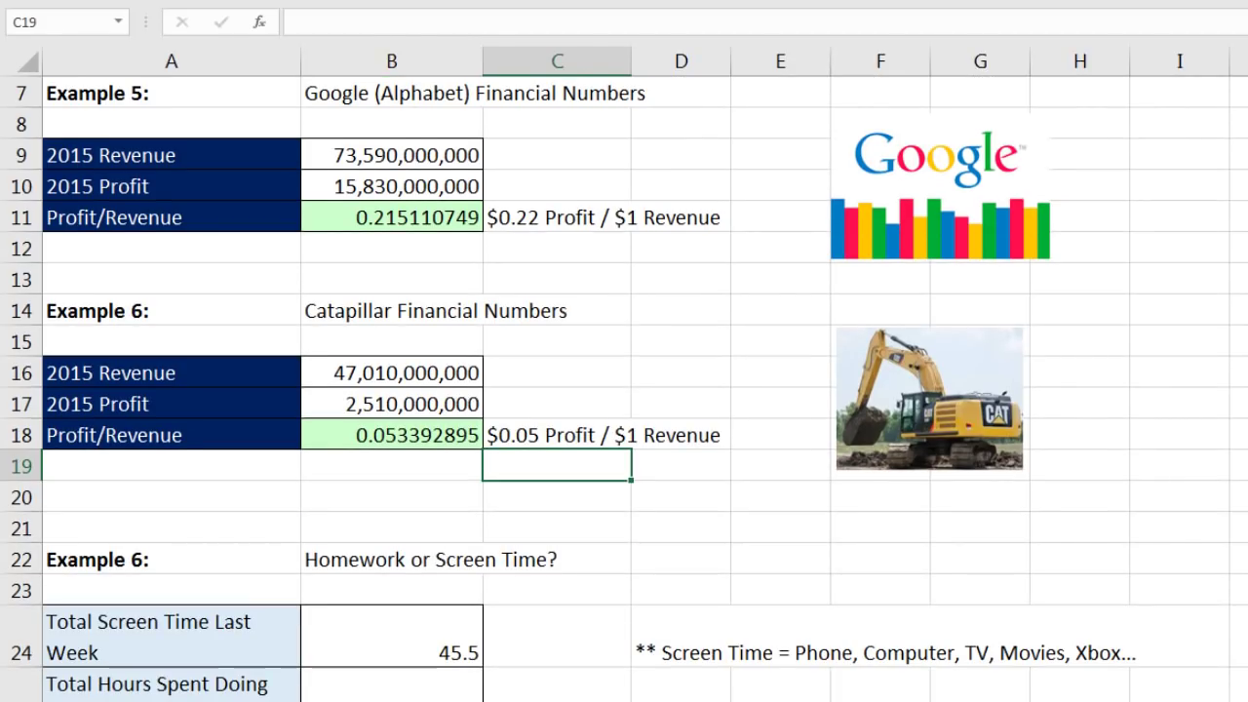
scroll(624, 390, up, 1)
scroll(293, 345, down, 4)
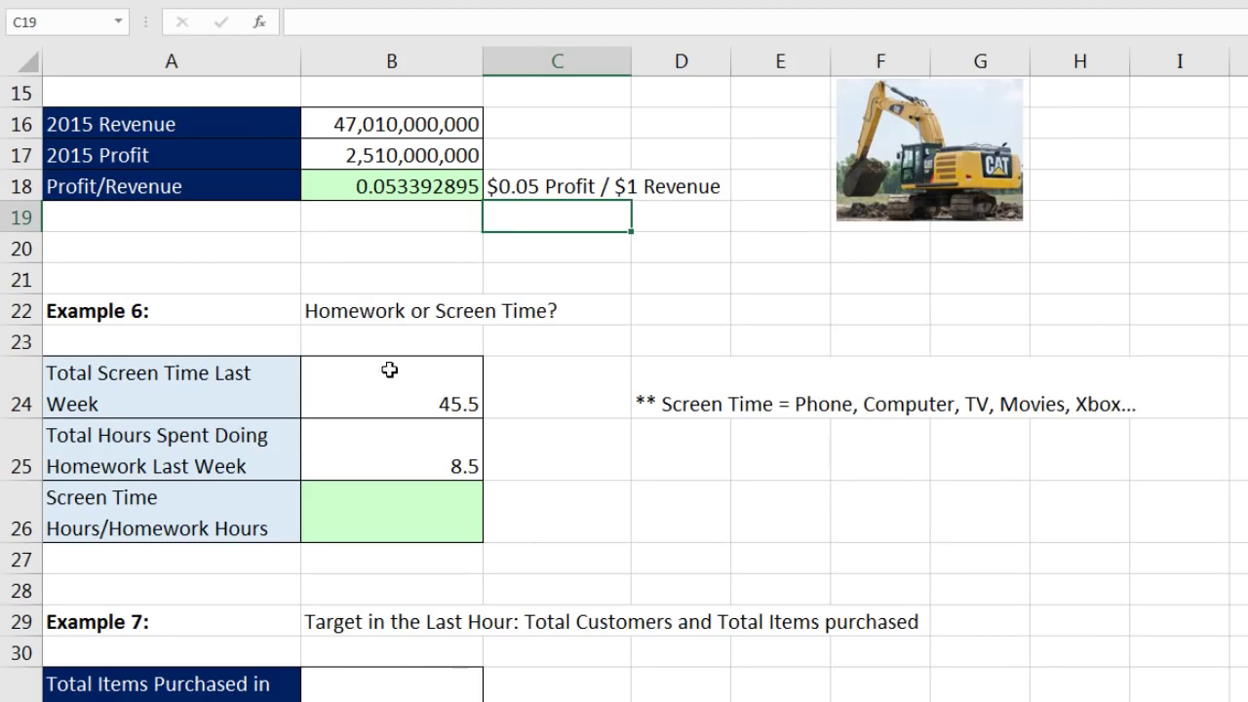
click(459, 392)
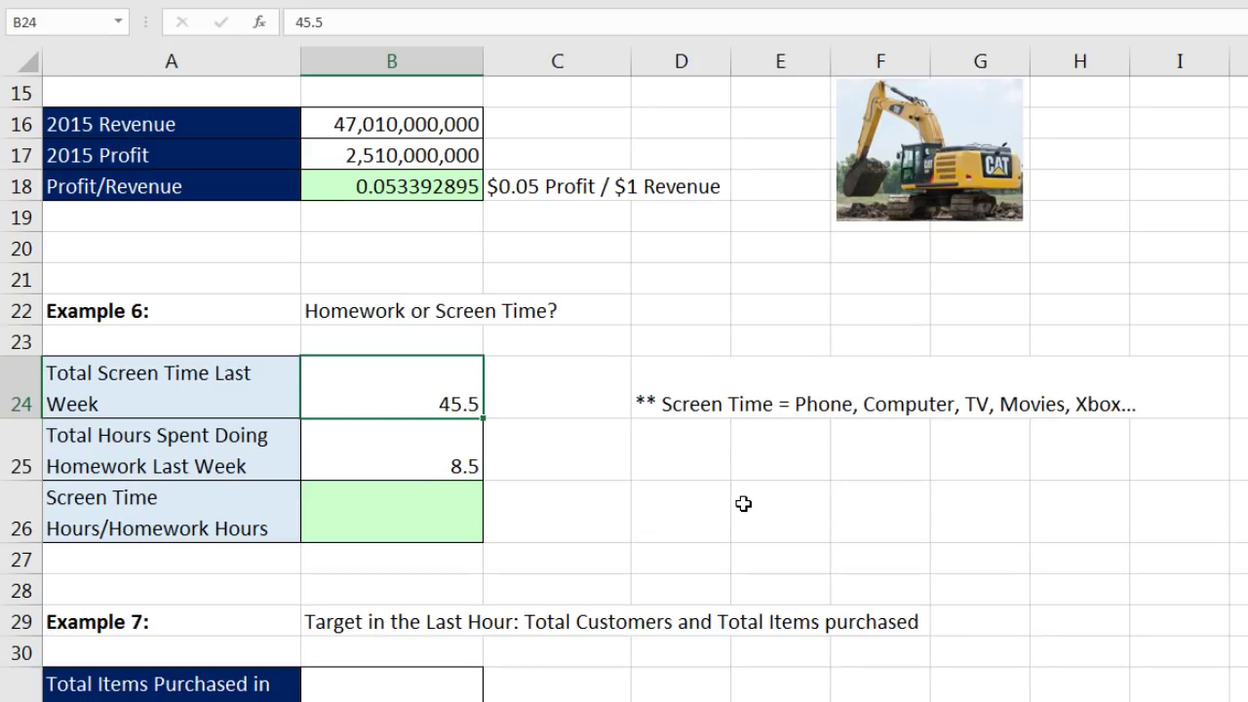
click(455, 461)
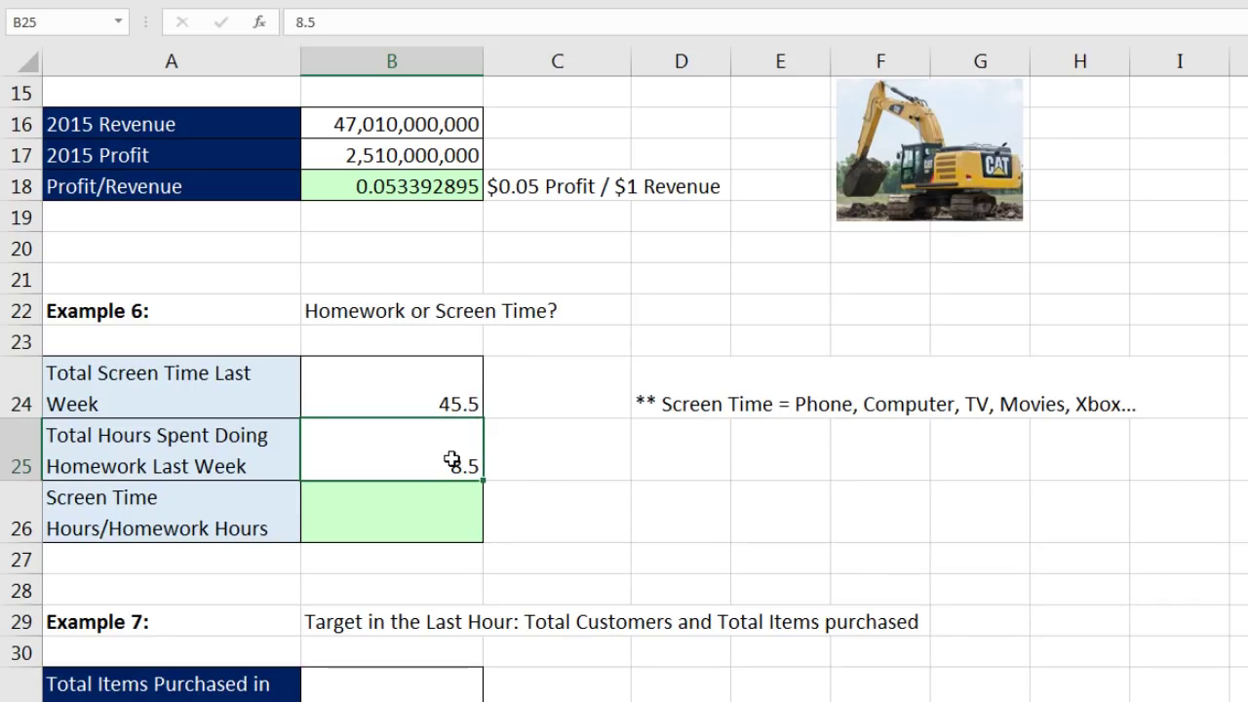
click(462, 518)
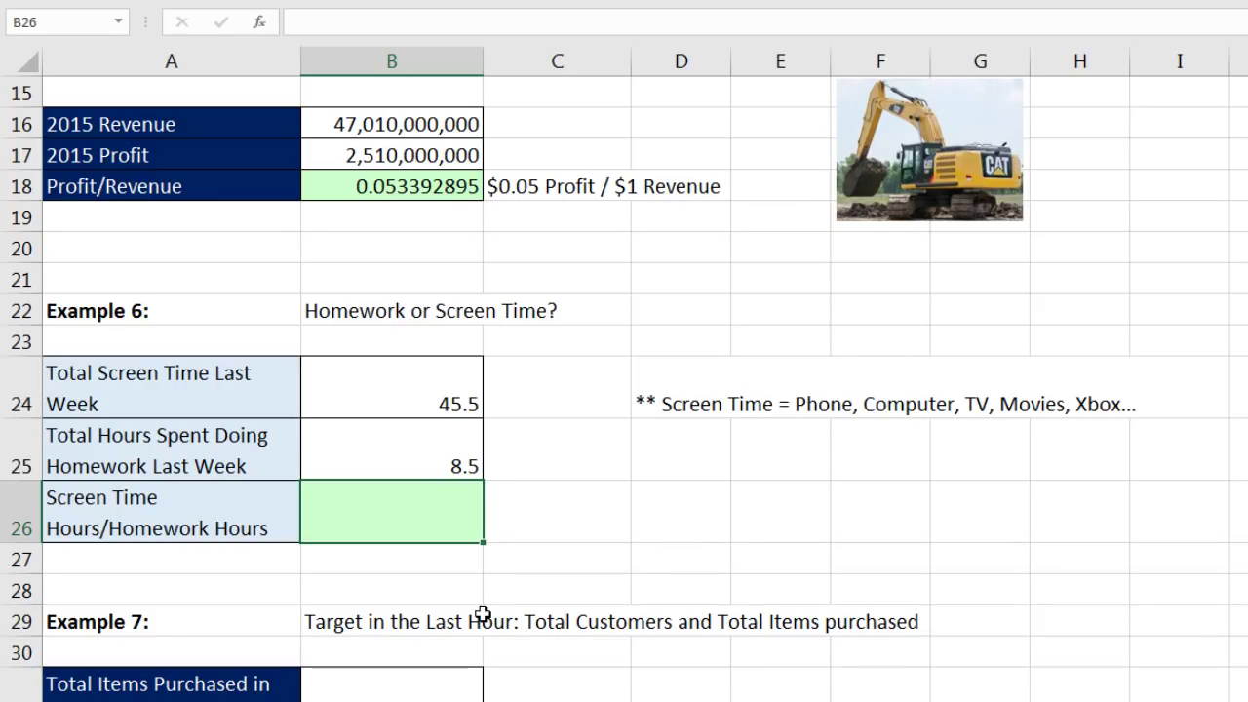
click(450, 390)
click(444, 462)
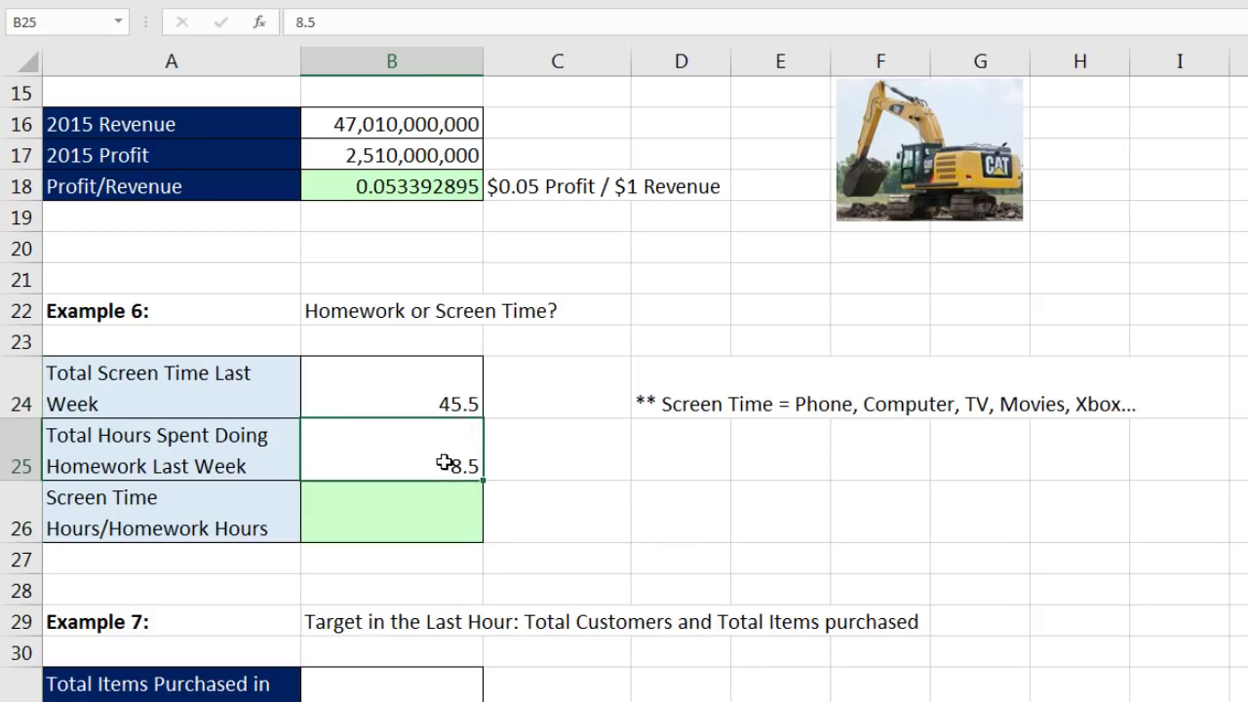
click(414, 527)
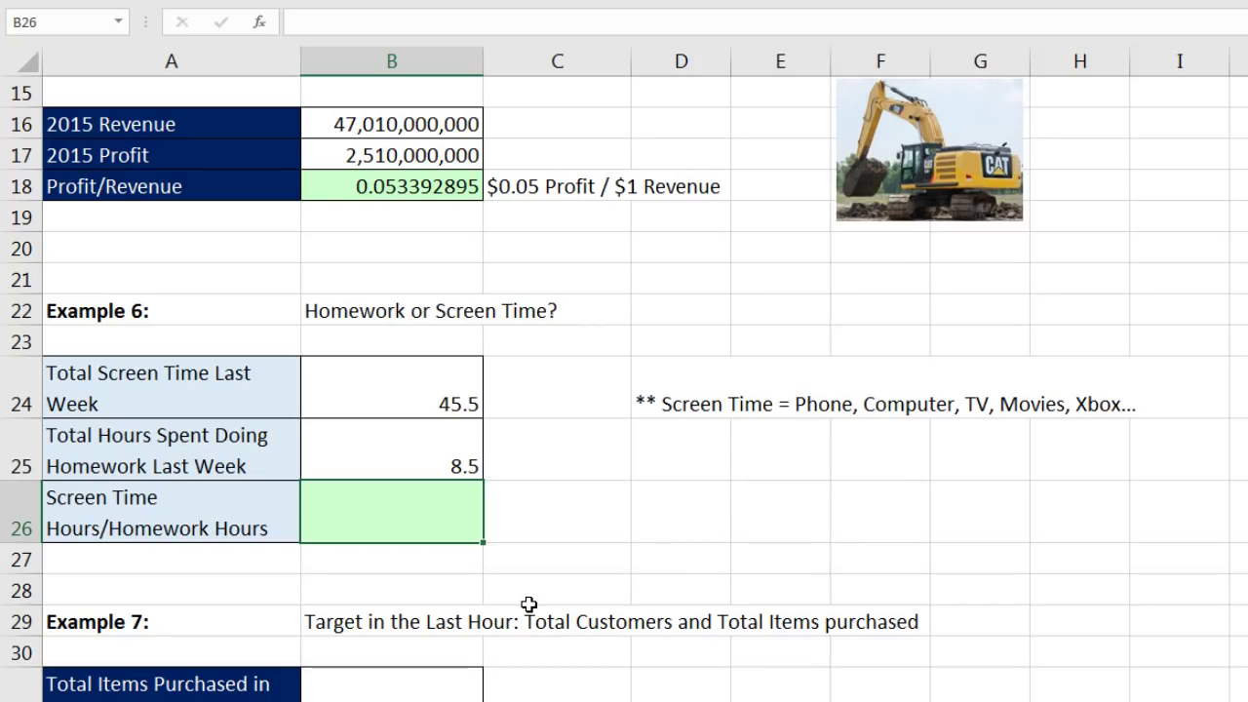
text(=)
key(Up)
key(Up)
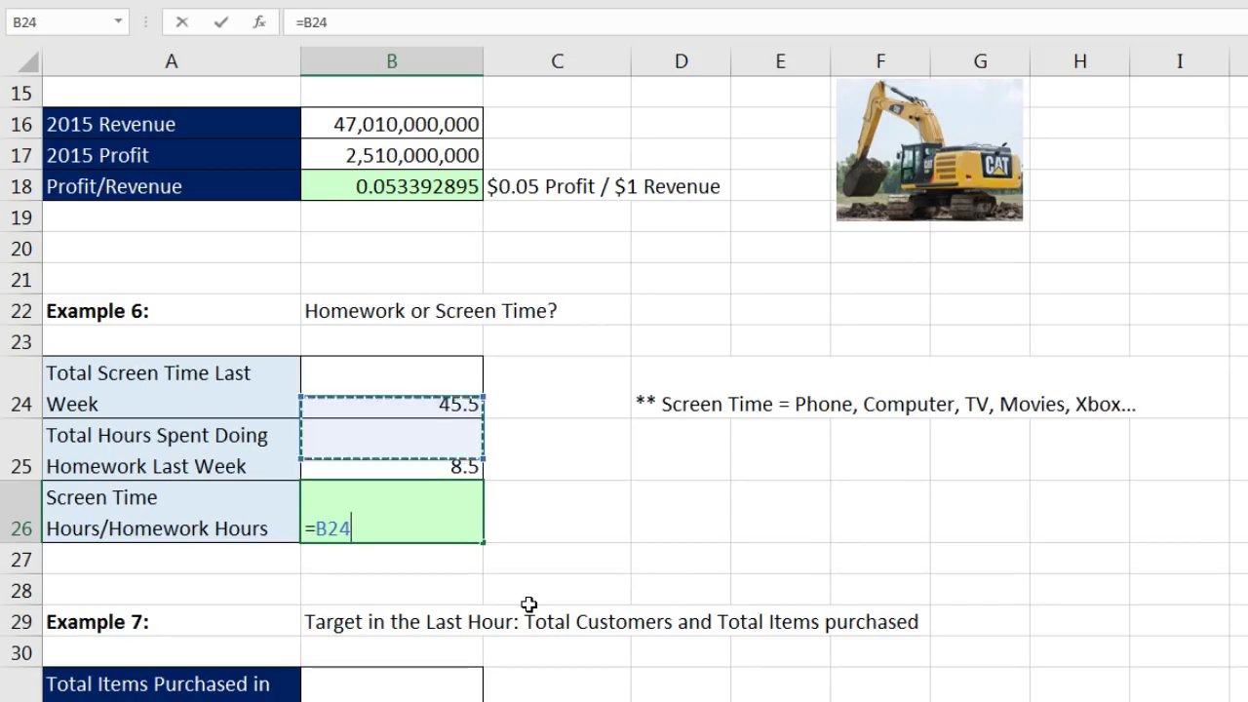
text(/)
key(Up)
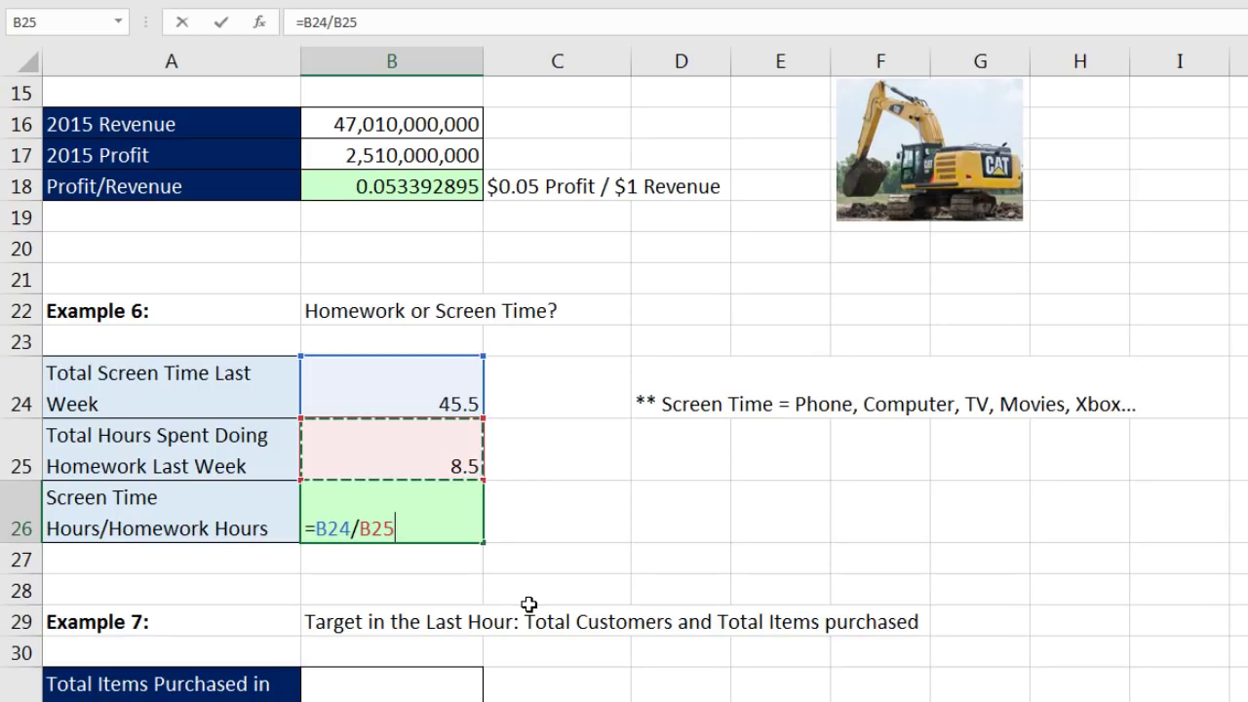
key(Tab)
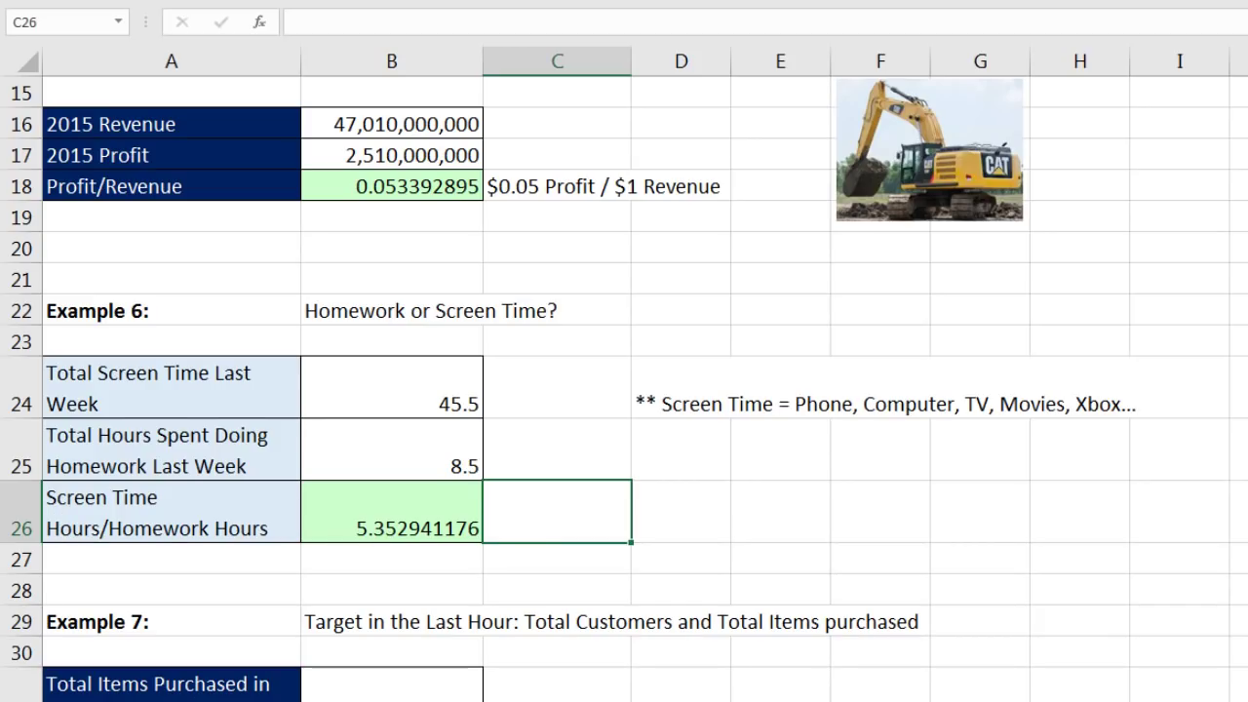
- Enter the screen time ratio's interpretation "5.35 Hours Screen Time / 1 Hour on Homework" in C26
text(5.35 Hours Screen Time / )
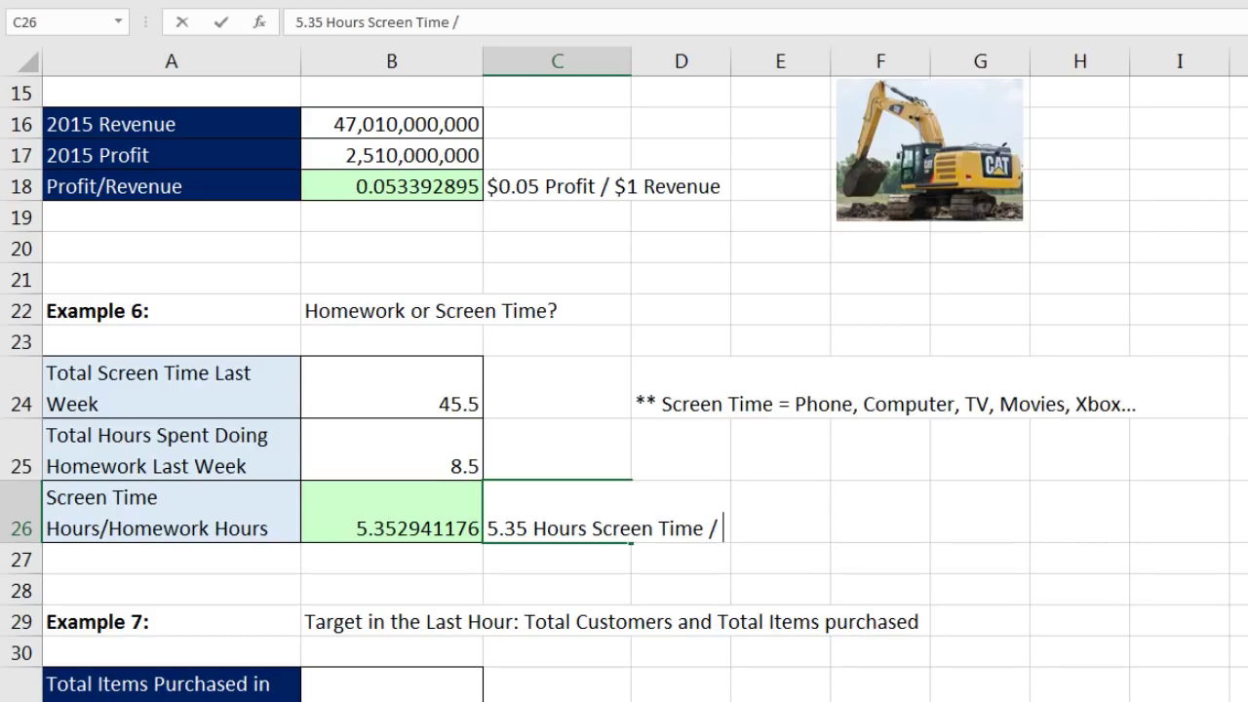
text(1 Hours on Homework)
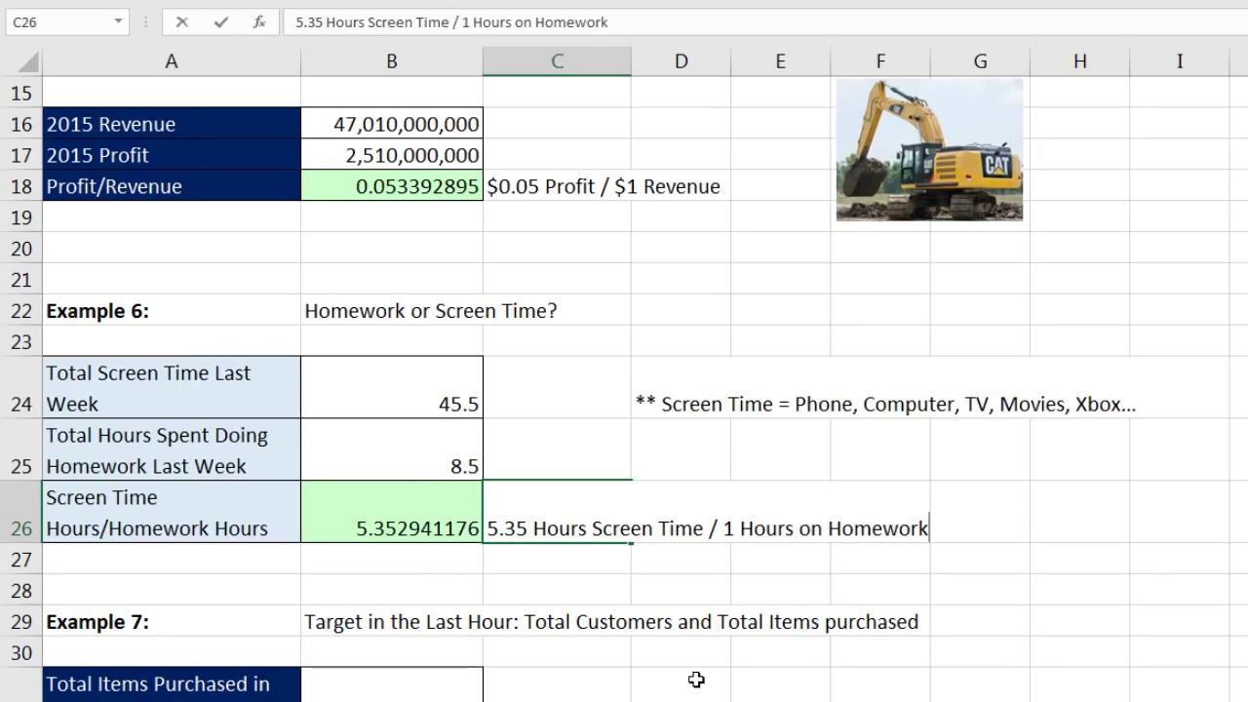
click(782, 534)
key(Delete)
key(Return)
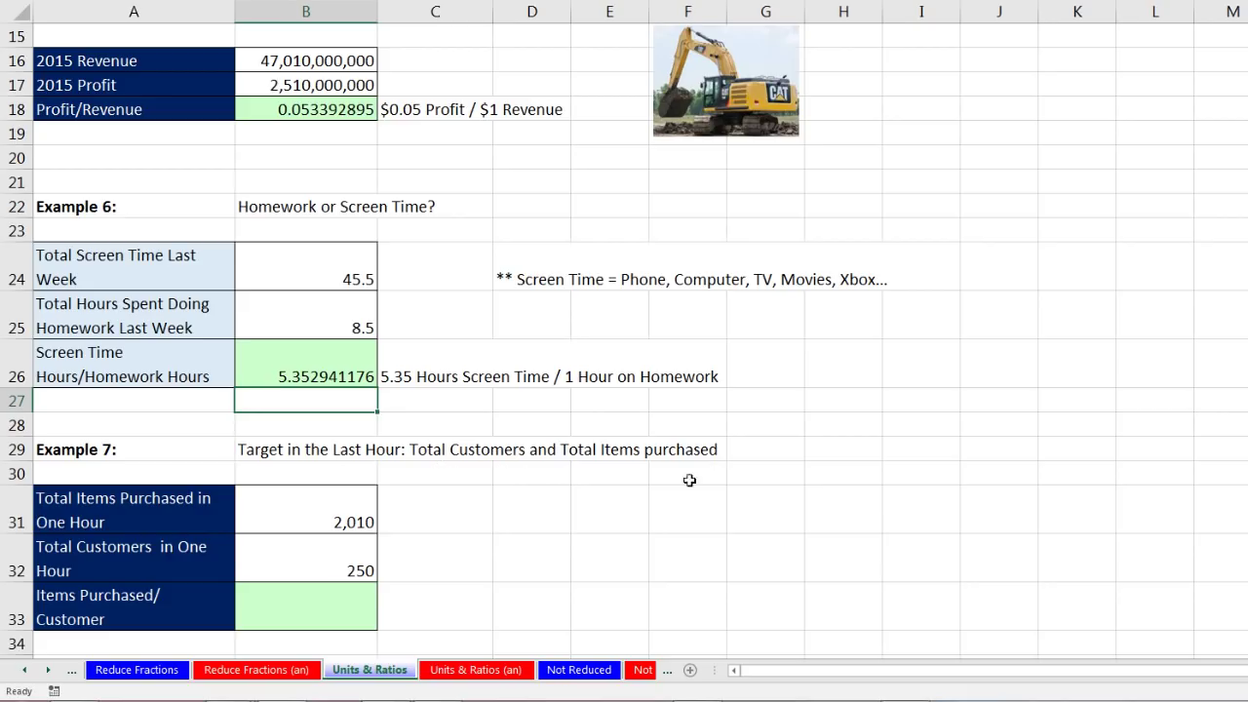
- Calculate Target's Items Purchased/Customer ratio for Example 7 in B33 with the formula =B31/B32
click(321, 519)
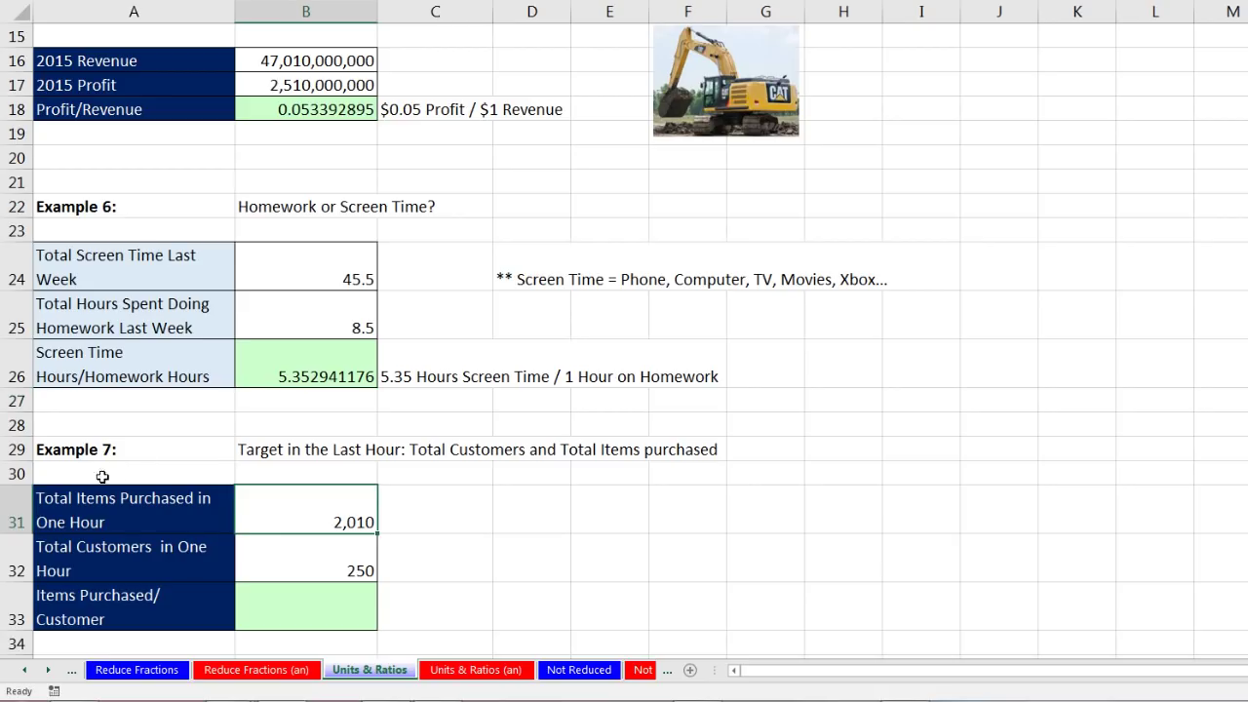
click(275, 545)
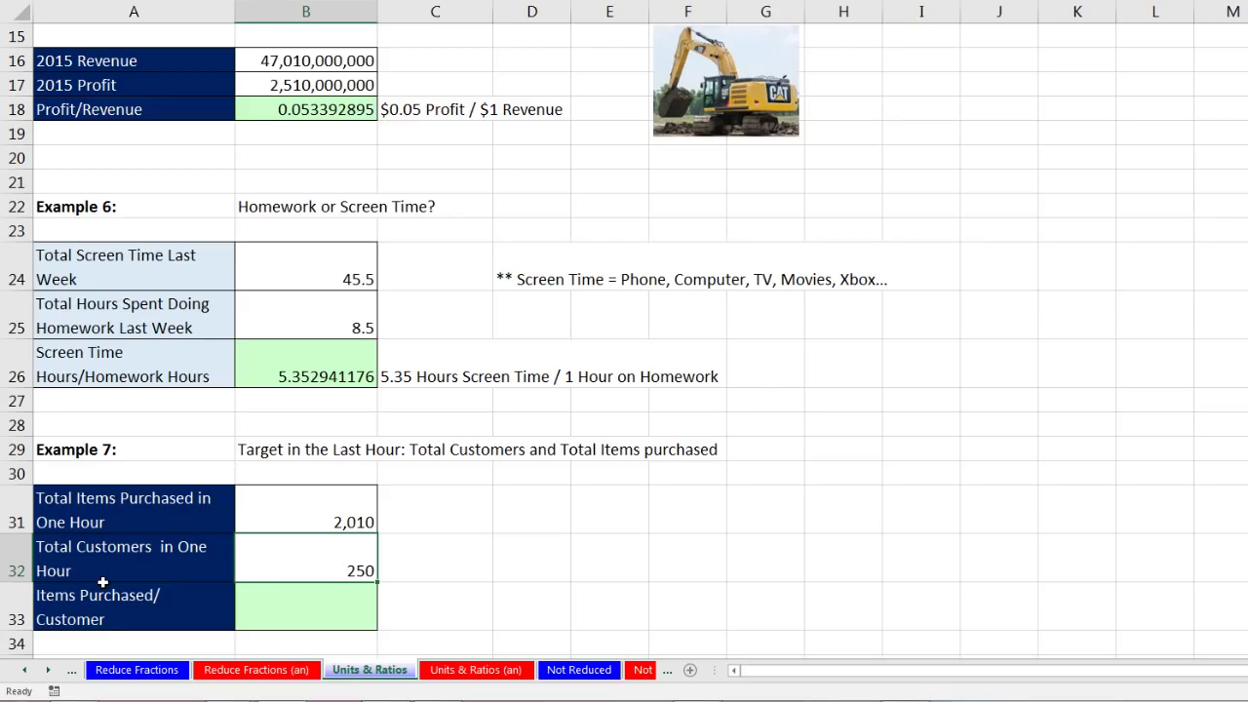
click(315, 603)
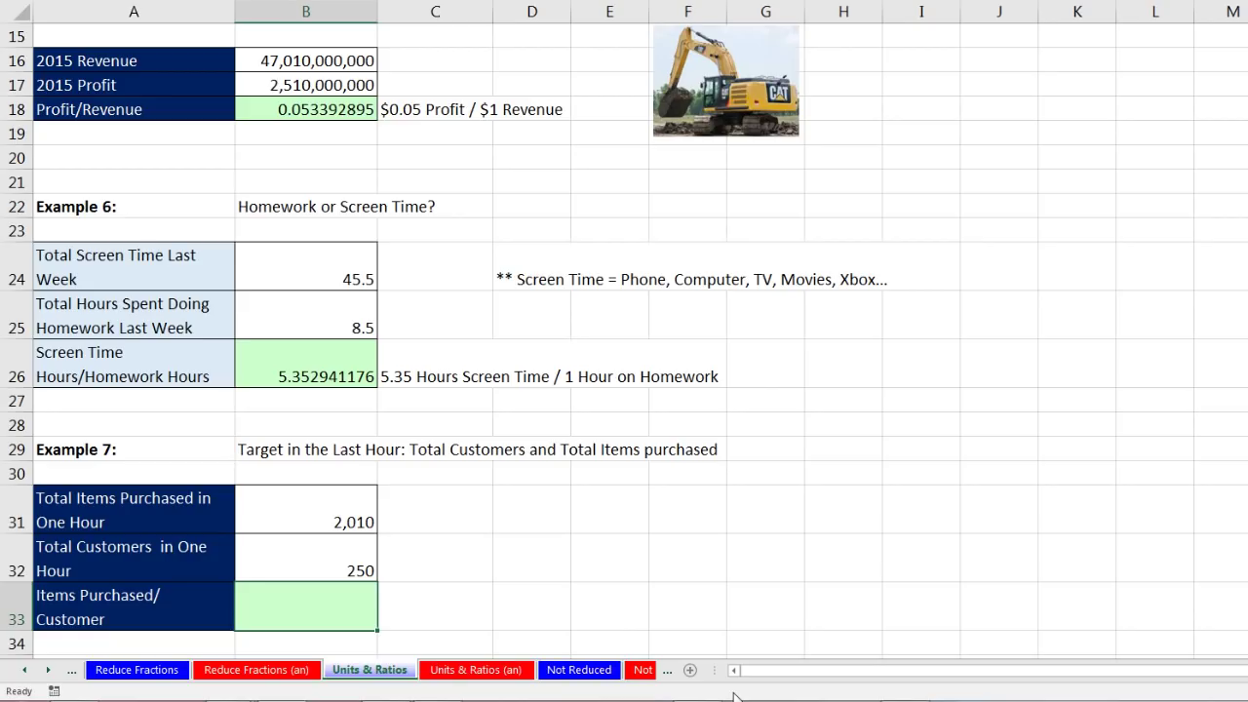
text(=)
key(Up)
key(Up)
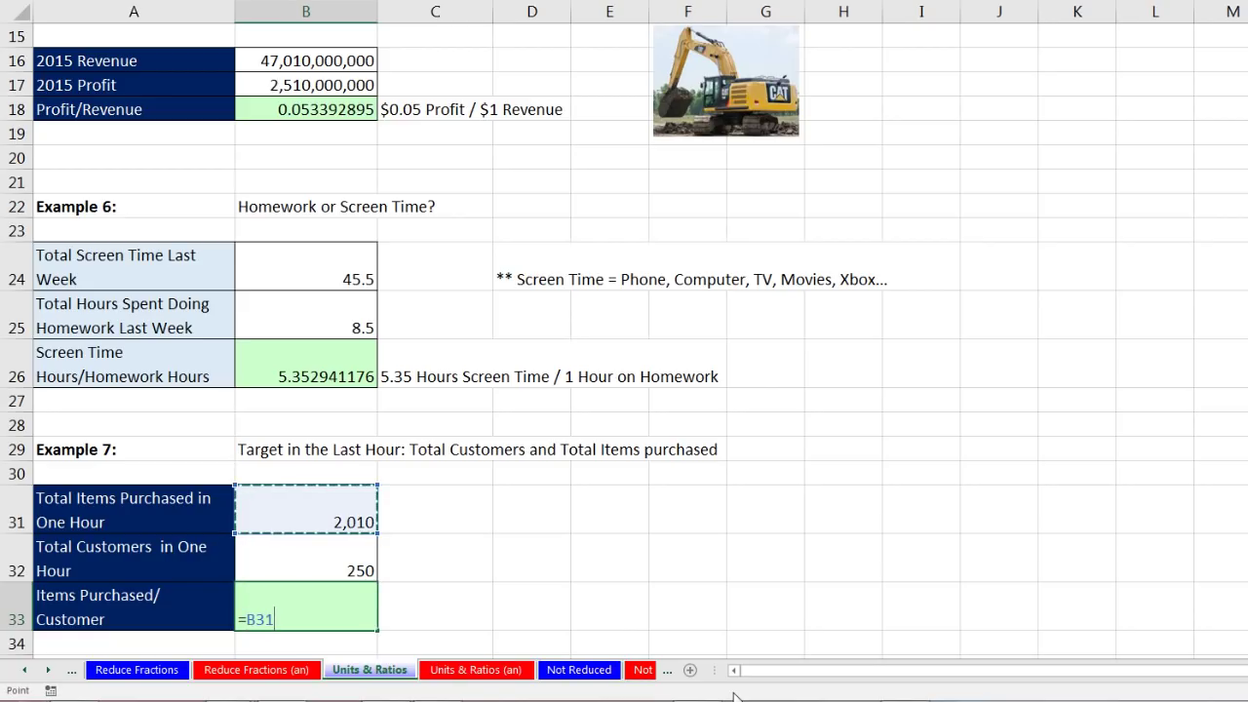
text(/)
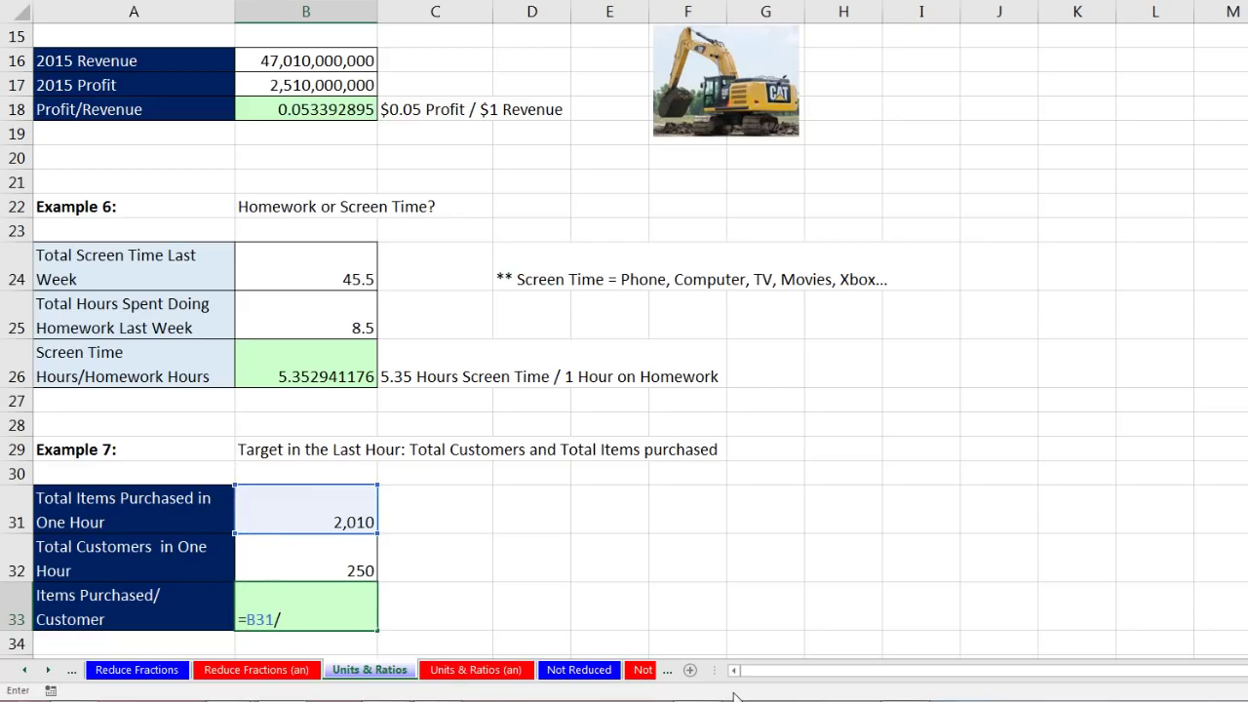
key(Up)
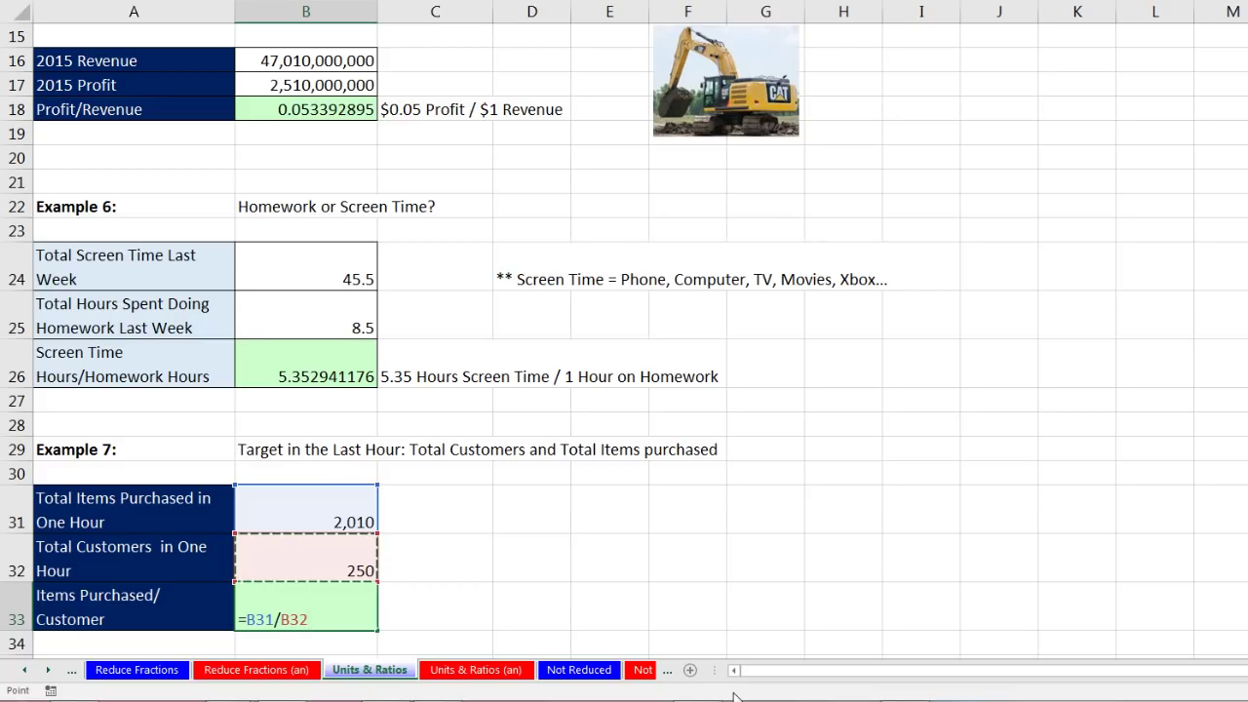
key(Tab)
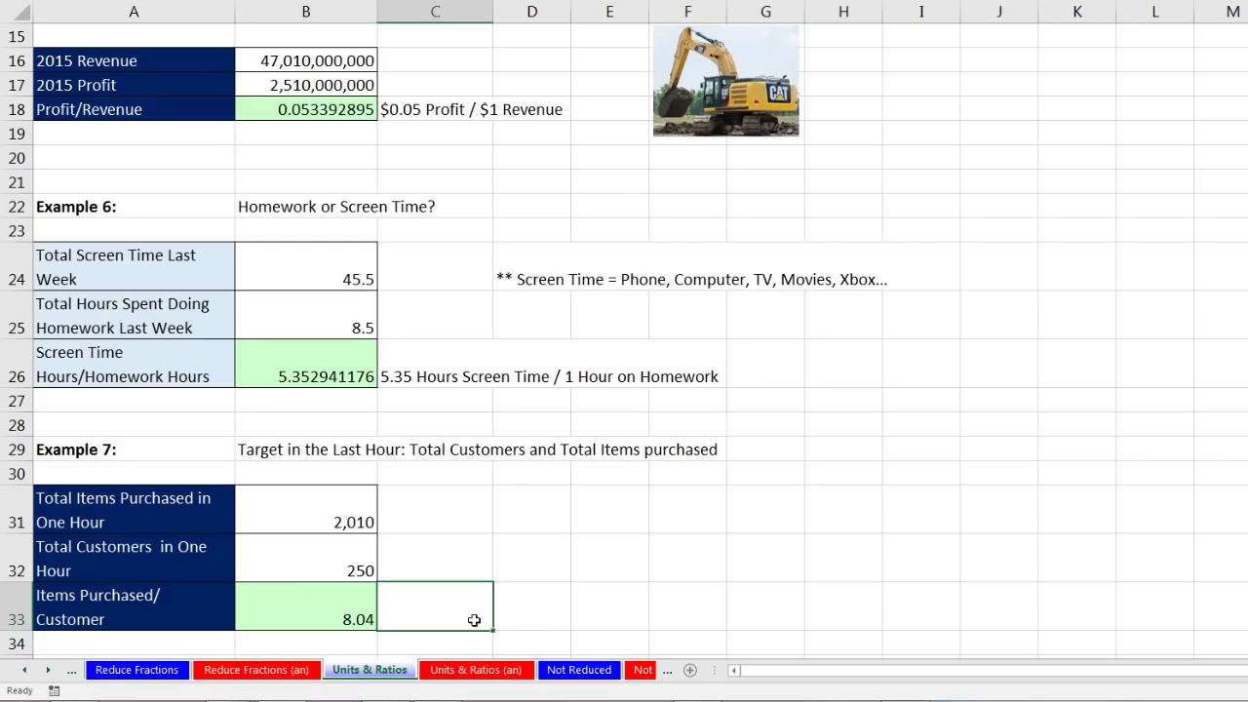
- Enter the Target ratio's interpretation "8 Items Purchased / 1 Customer" in C33
text(8 Items Purchased)
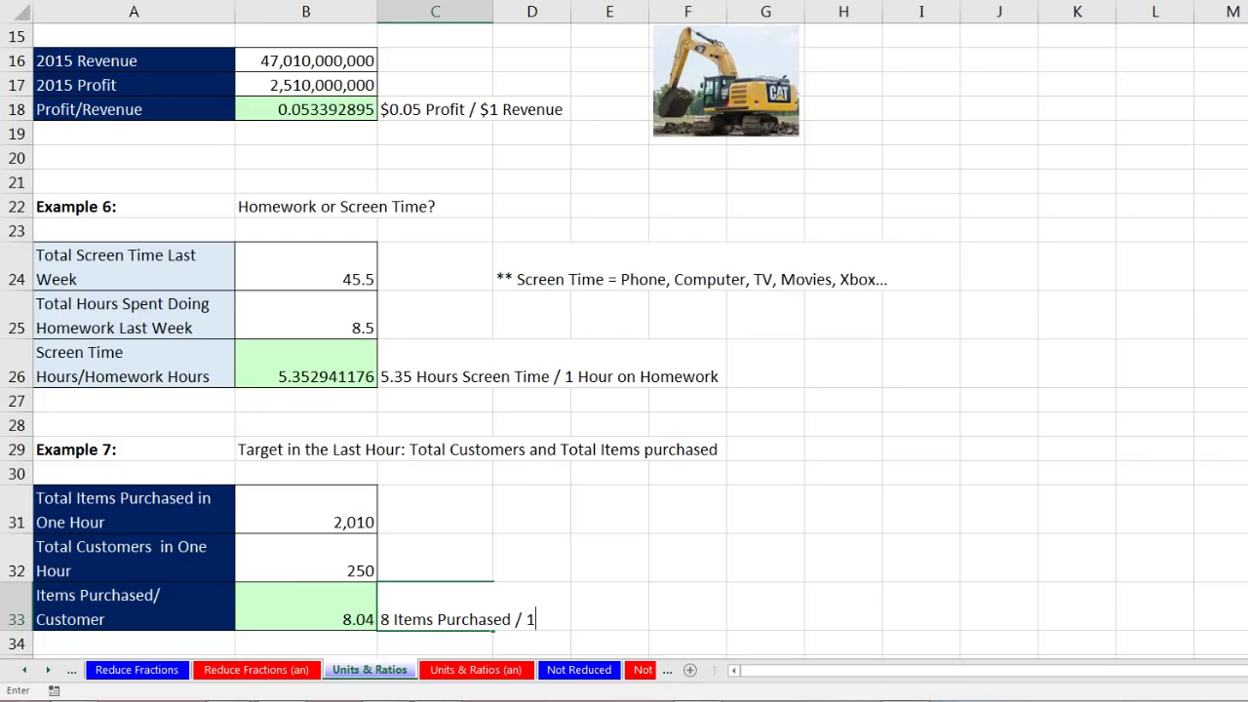
text(/ 1 Customer)
key(Return)
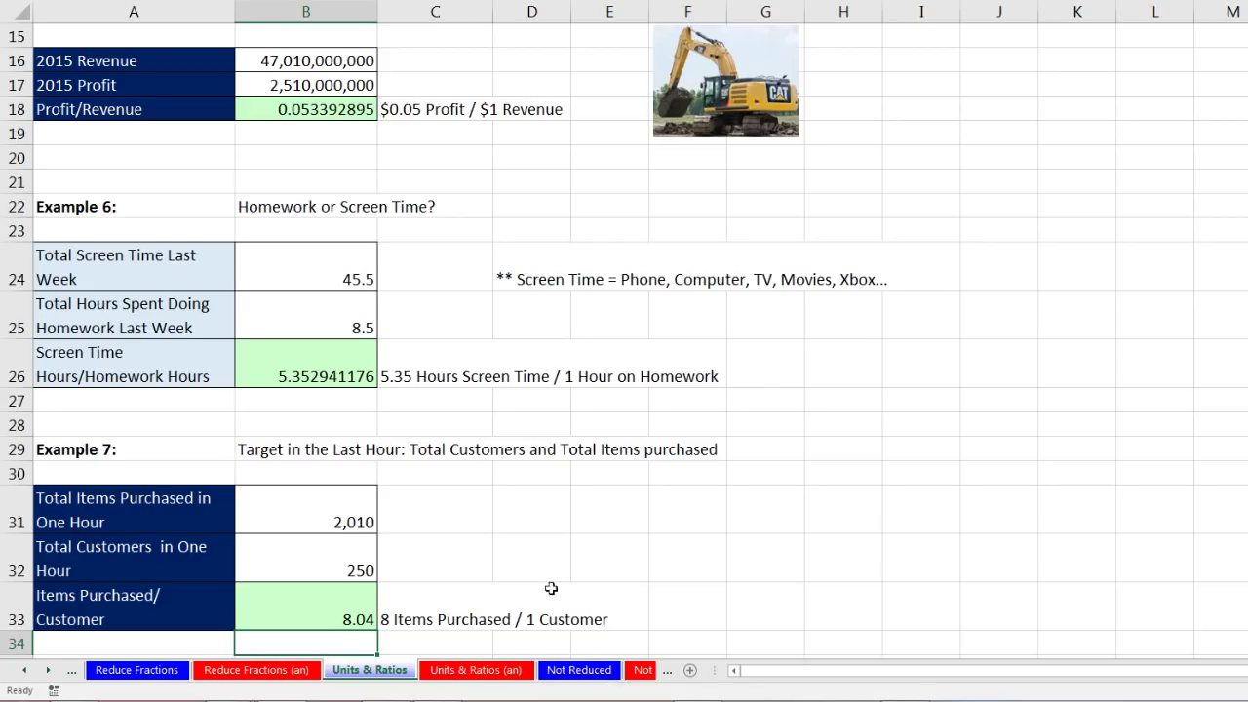
- On the Not Reduced sheet, open the Format Cells dialog for the Fractional Score in C8 and place it beside the data
click(585, 670)
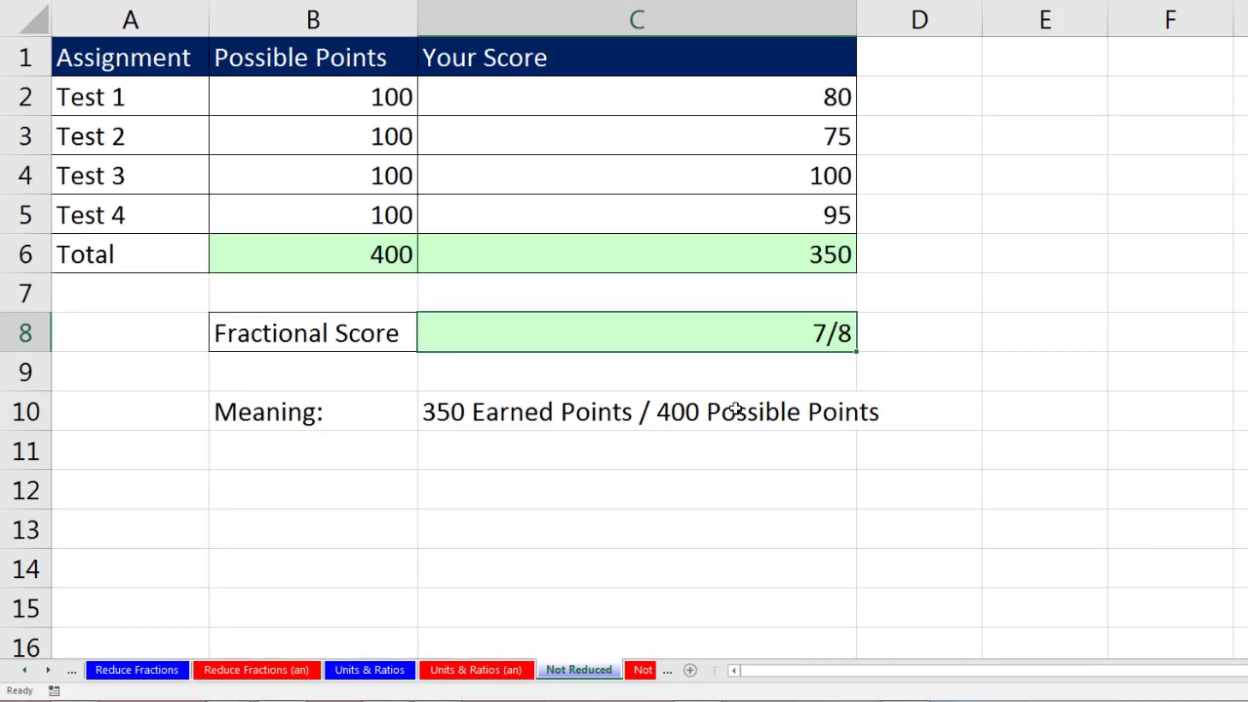
click(661, 258)
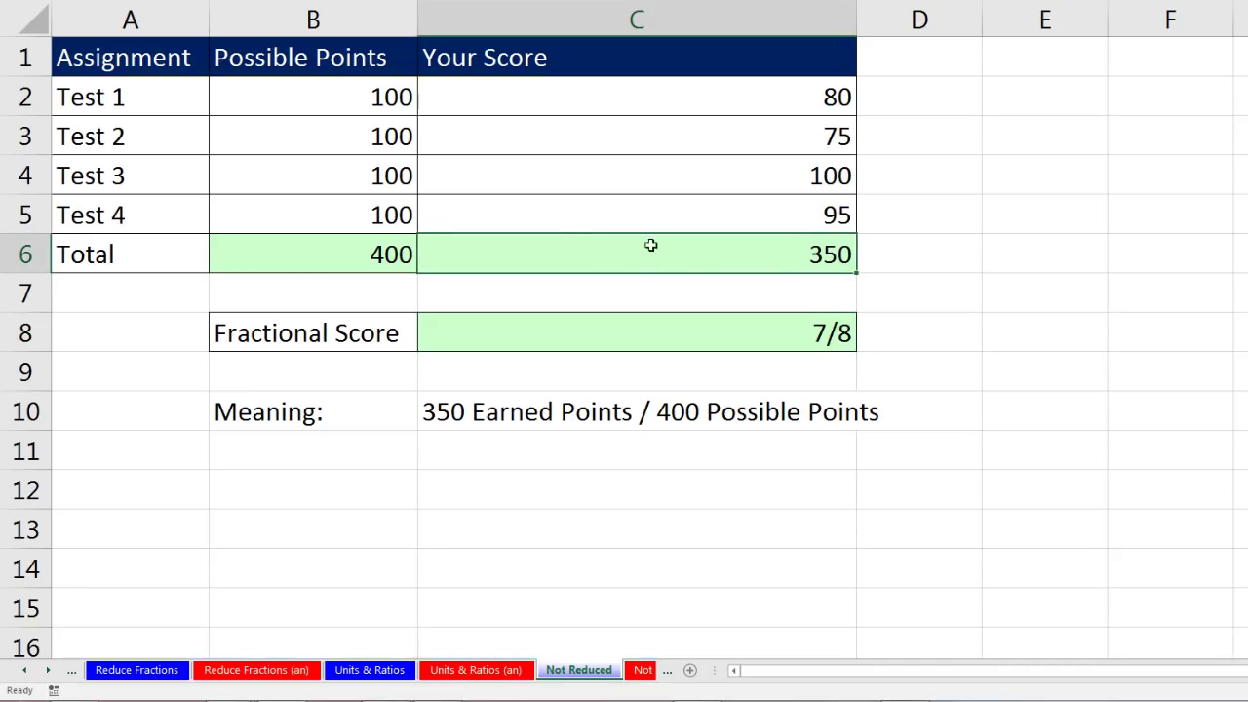
click(582, 335)
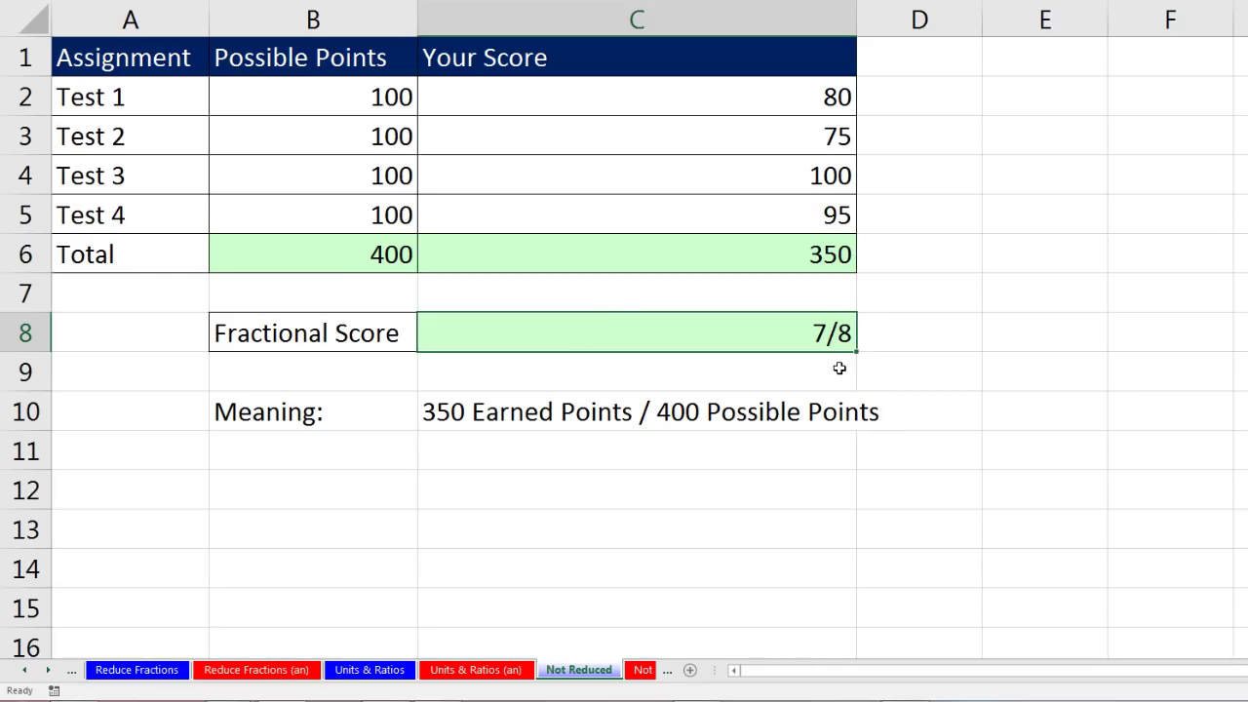
key(ctrl+1)
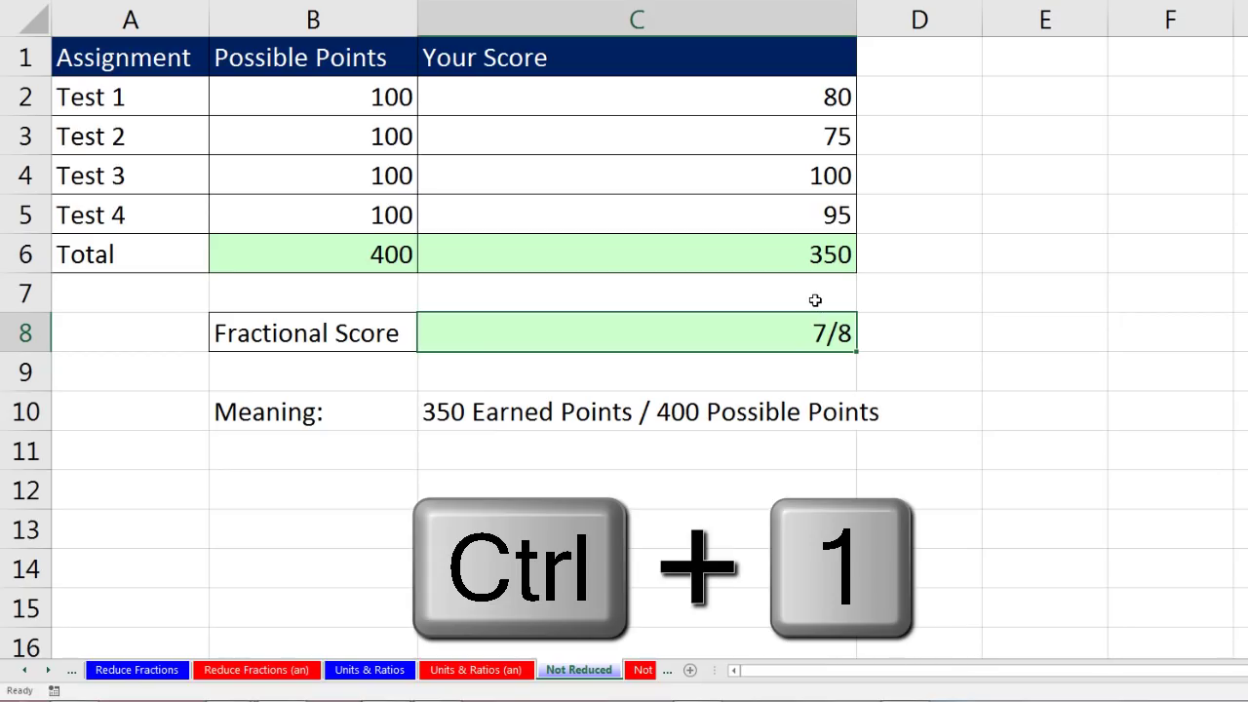
drag(634, 100, 1131, 124)
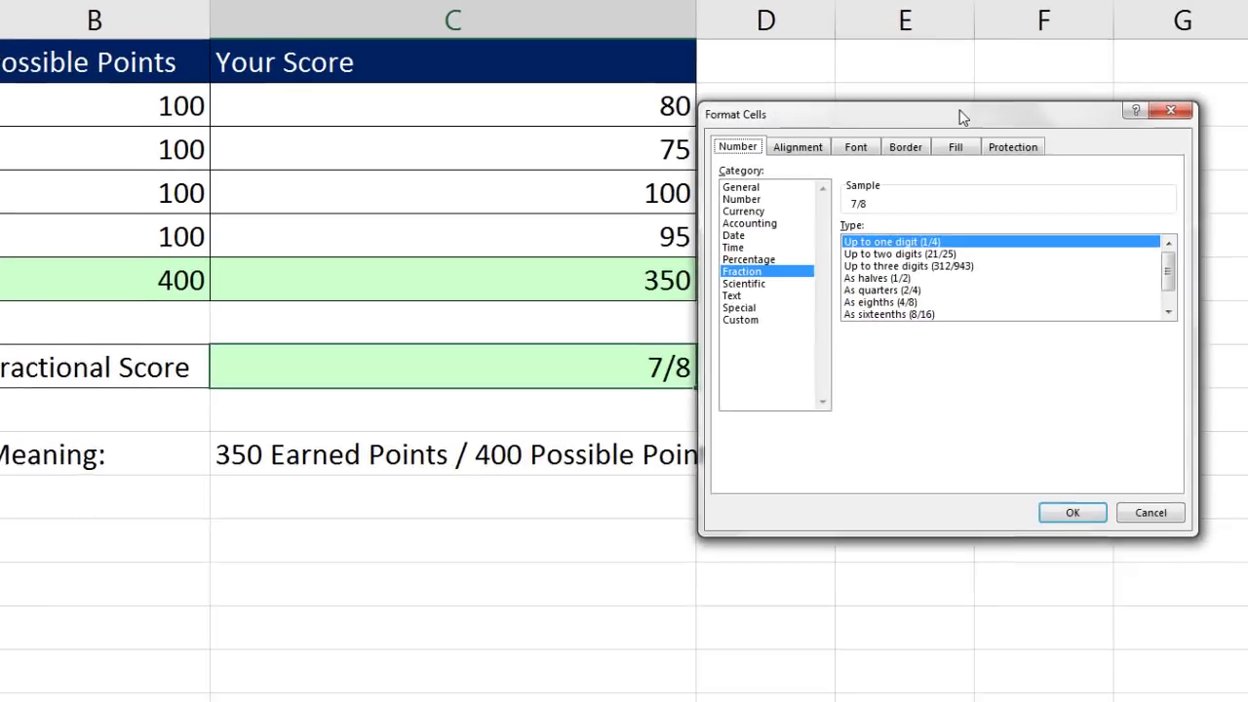
drag(921, 134, 906, 136)
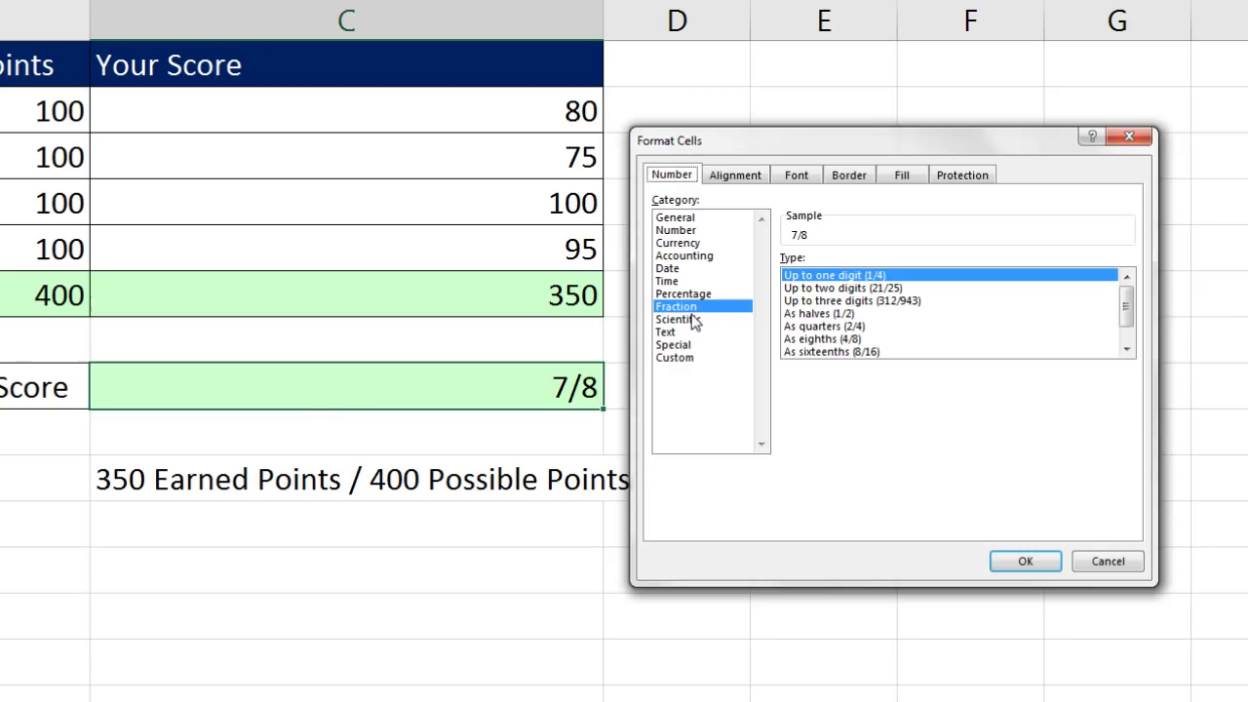
- Try the two-digit and three-digit Fraction types on the Fractional Score, and check the remaining fraction types on offer
click(893, 290)
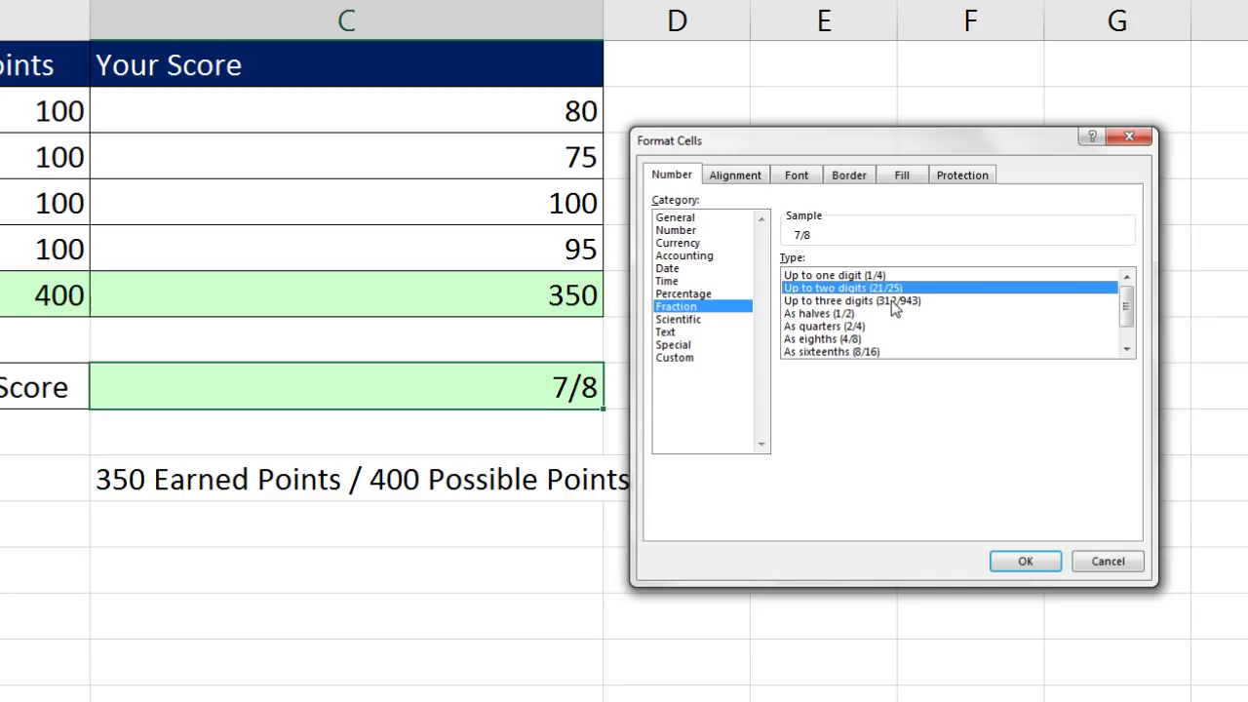
click(892, 301)
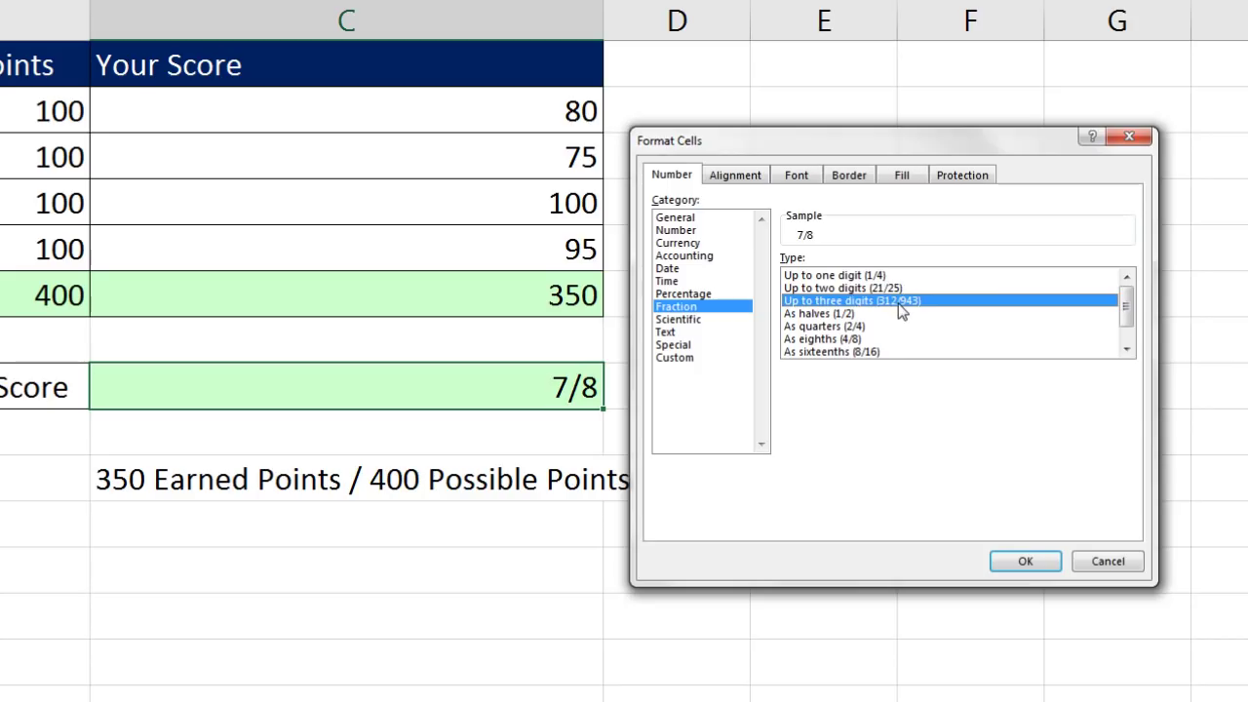
click(1127, 349)
click(1127, 349)
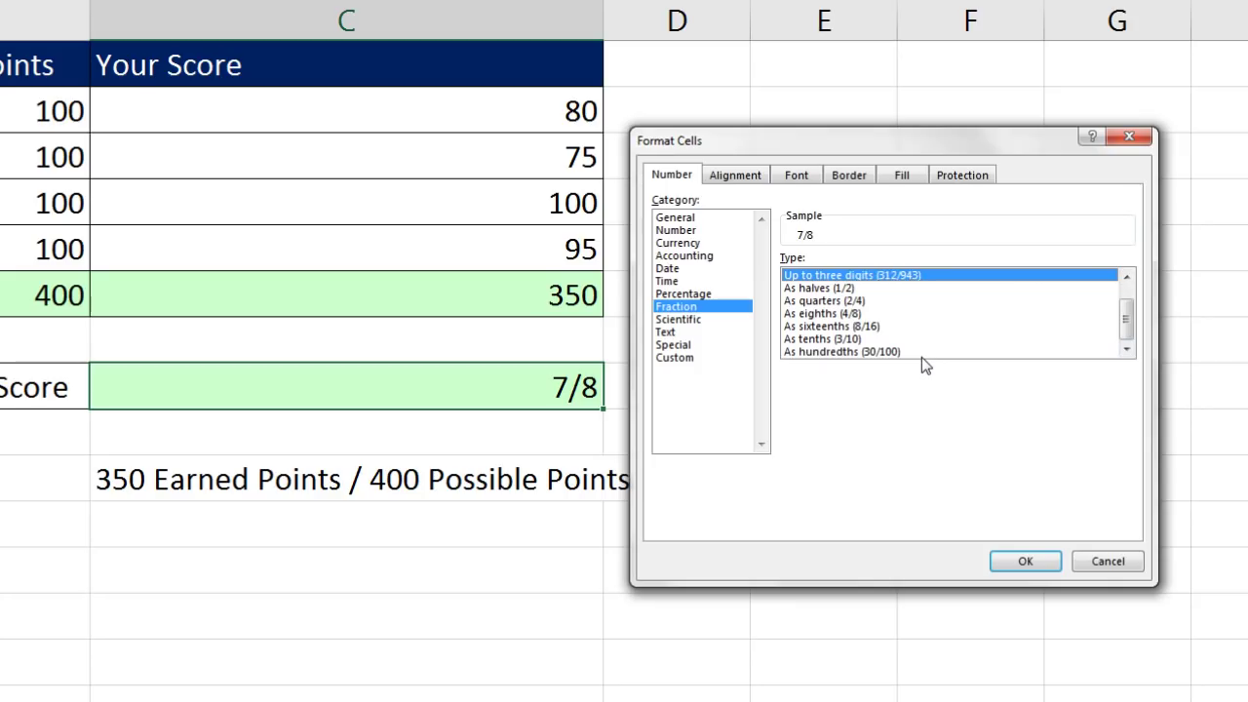
- Apply the custom number format ???/400 to the Fractional Score in C8
click(688, 359)
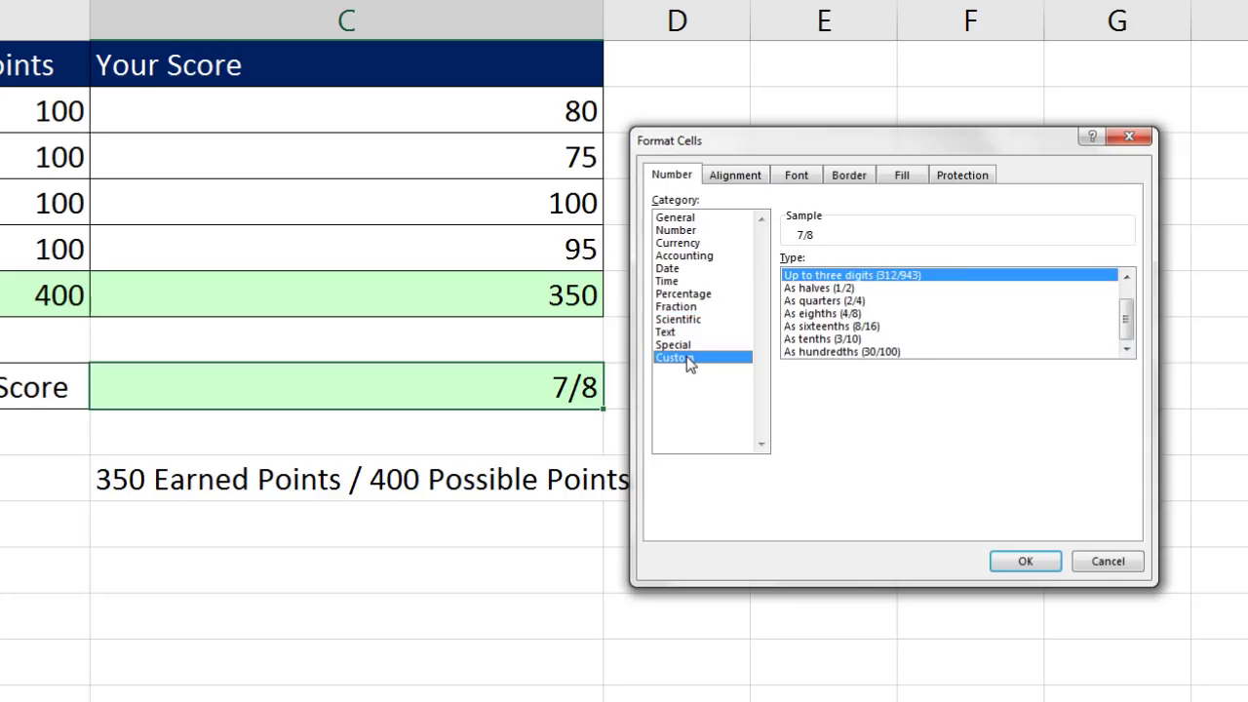
drag(842, 273, 778, 276)
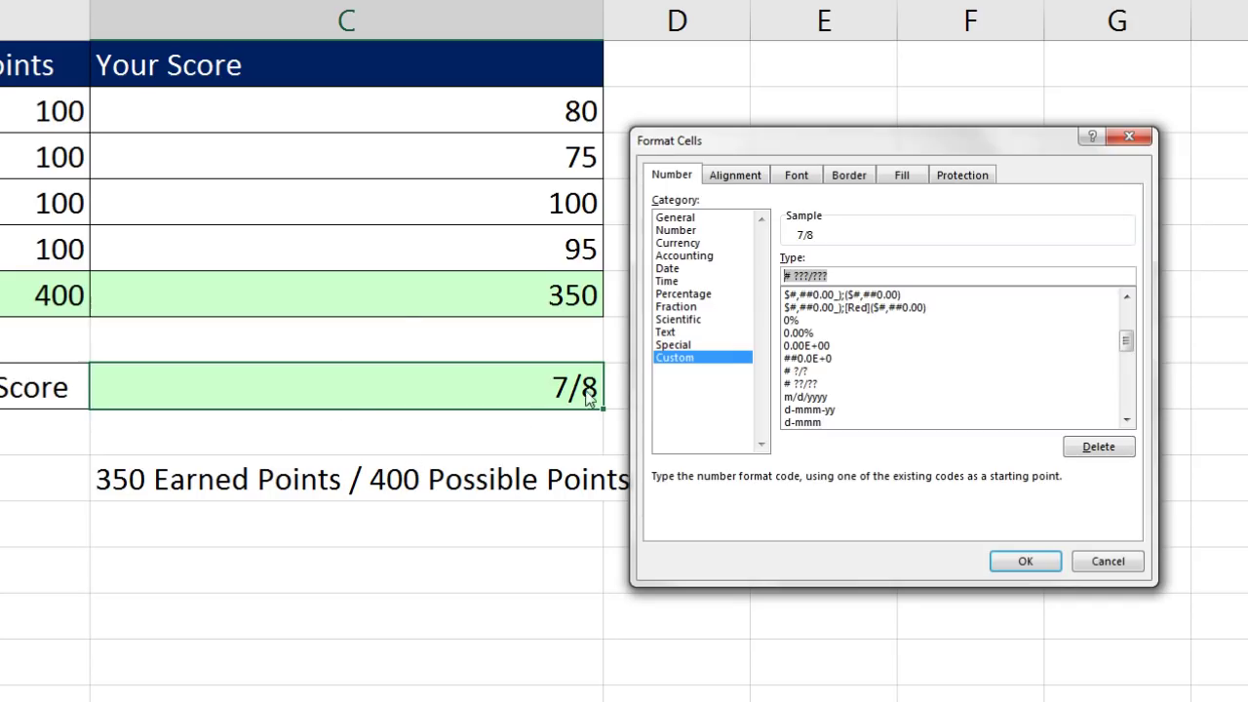
text(???)
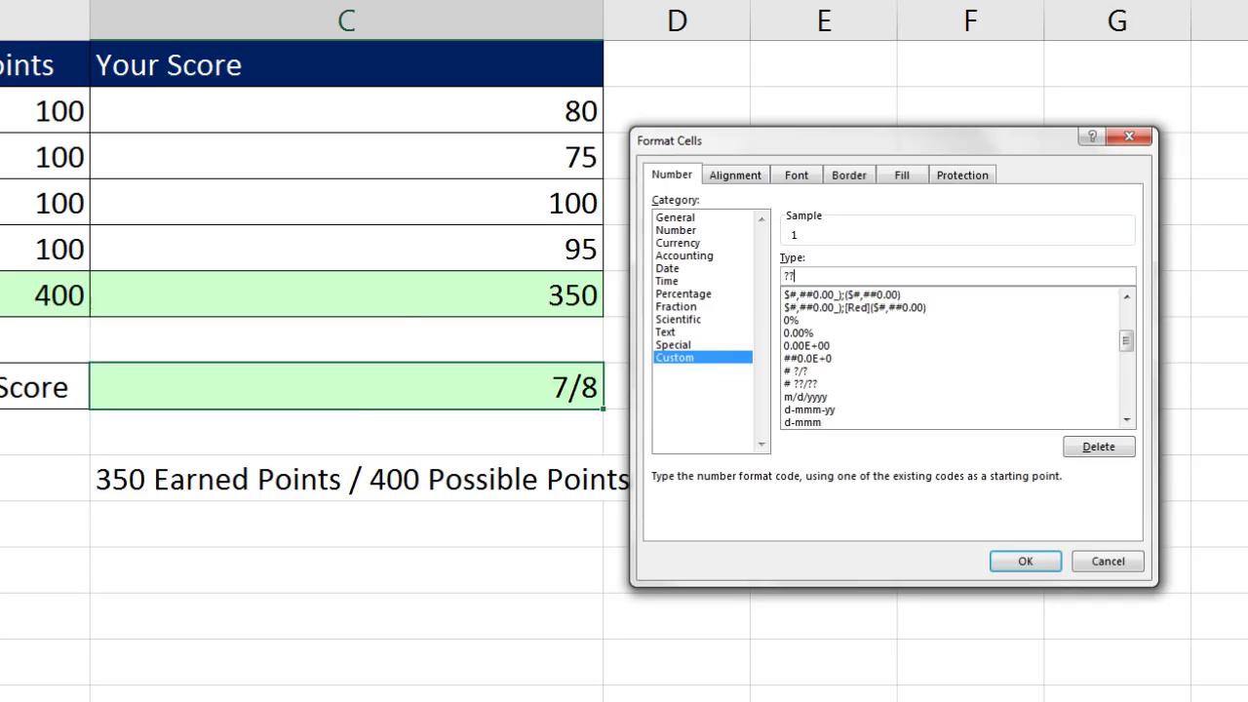
text(/400)
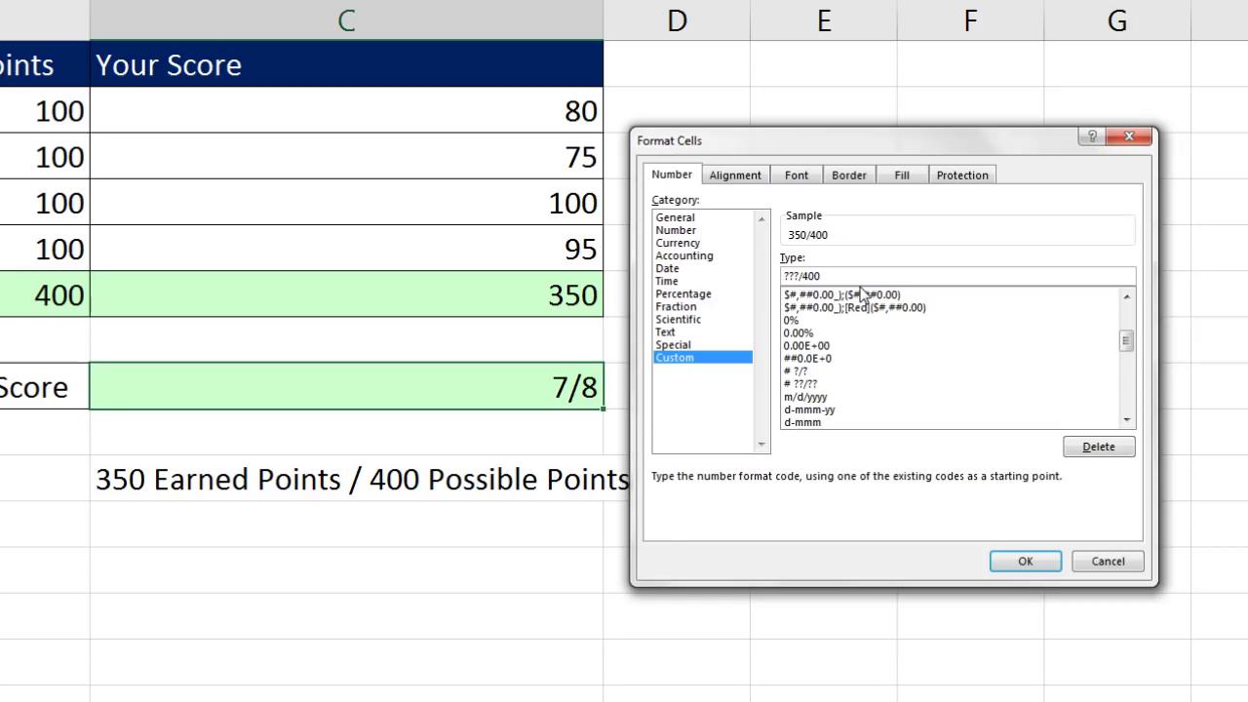
click(1024, 562)
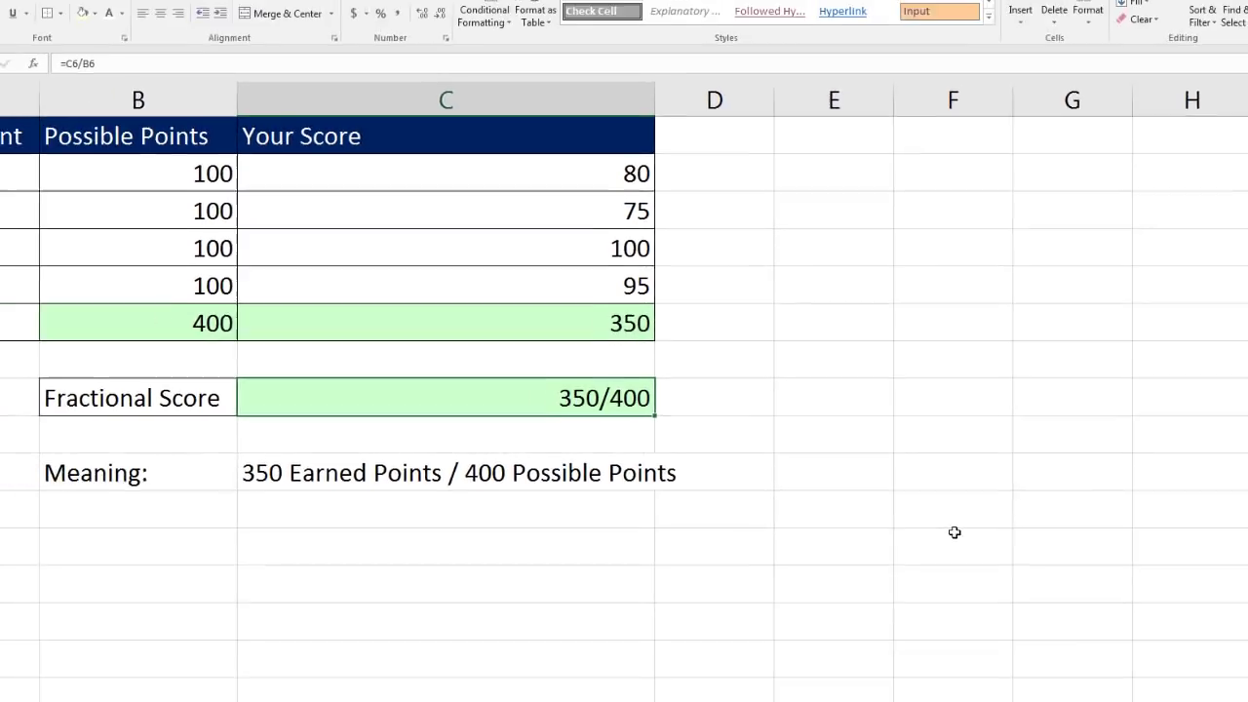
- Look through the names of the homework sheets at the end of the workbook, and return to the earlier sheets' names
click(39, 680)
click(39, 679)
click(39, 679)
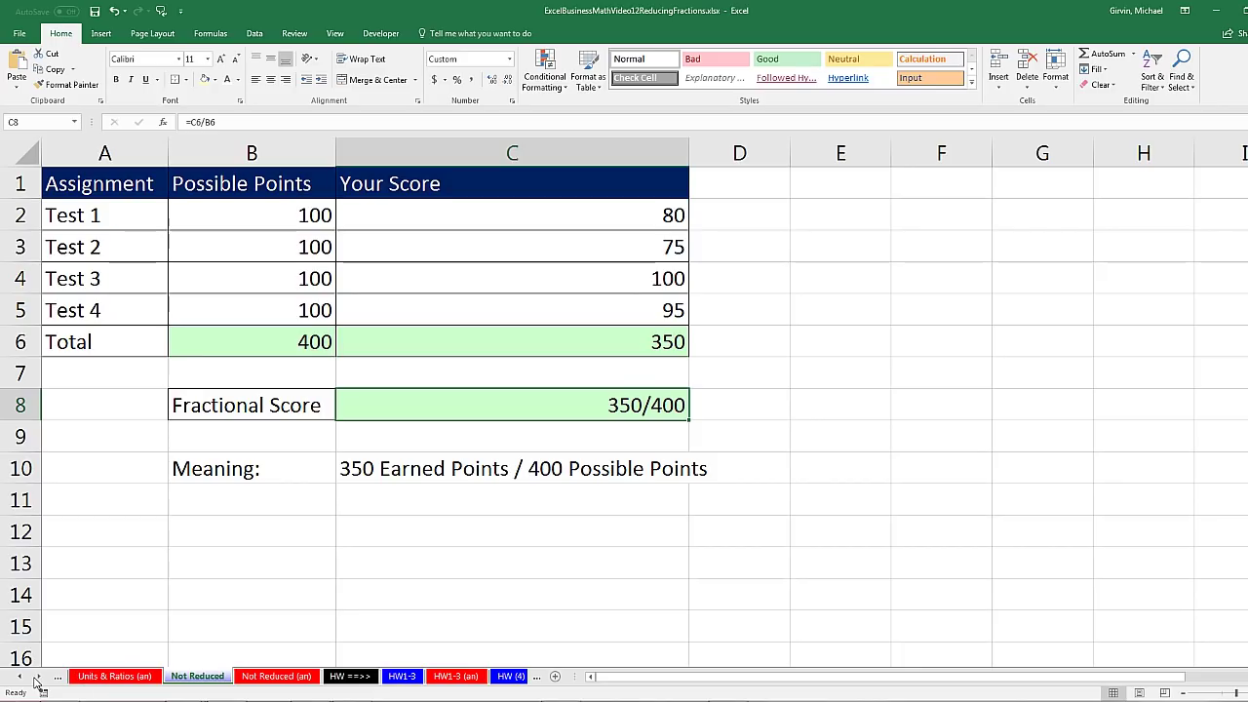
click(37, 677)
click(37, 678)
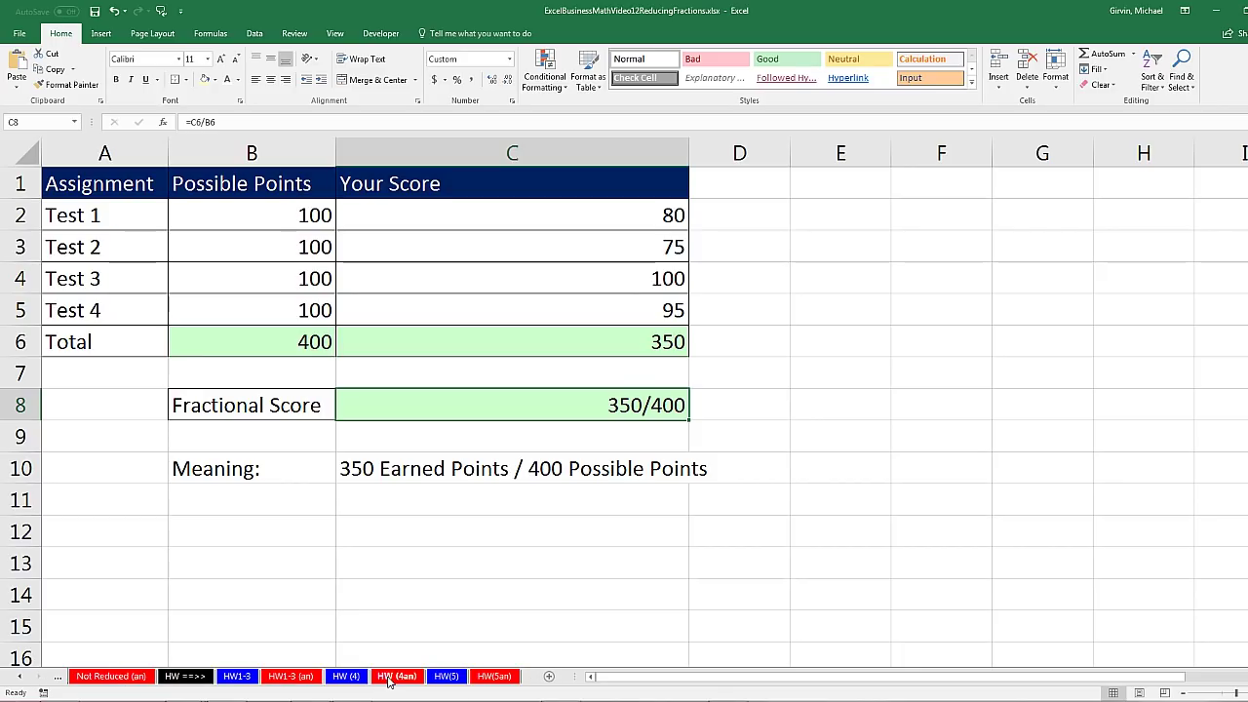
click(23, 677)
click(22, 677)
click(22, 678)
click(23, 678)
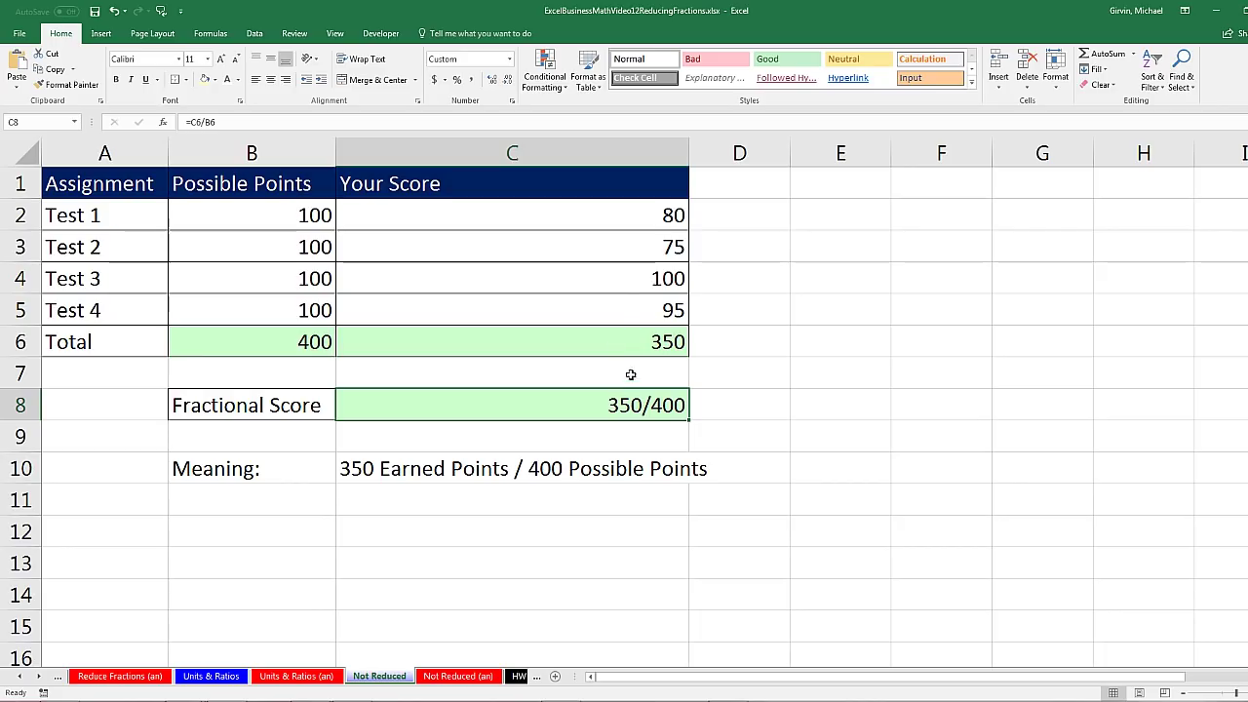
- Review the worked examples on the Units & Ratios and Reduce Fractions sheets, and return to the Cover sheet
click(205, 677)
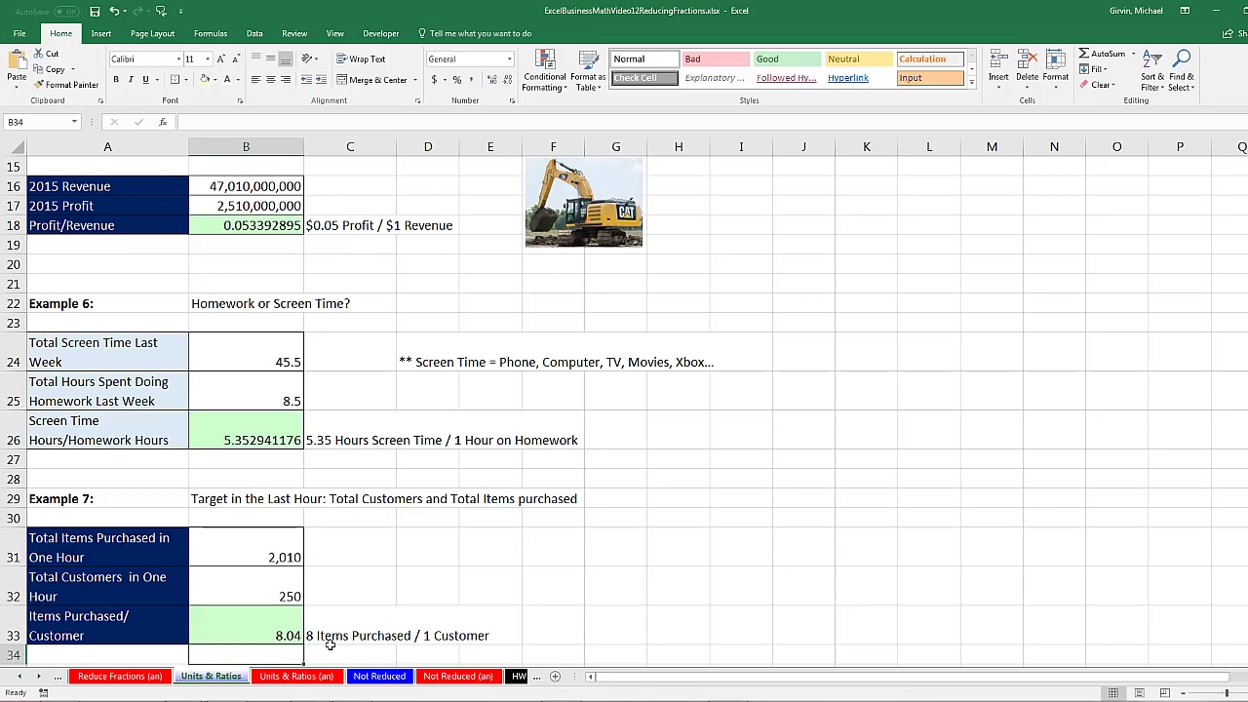
scroll(482, 565, up, 5)
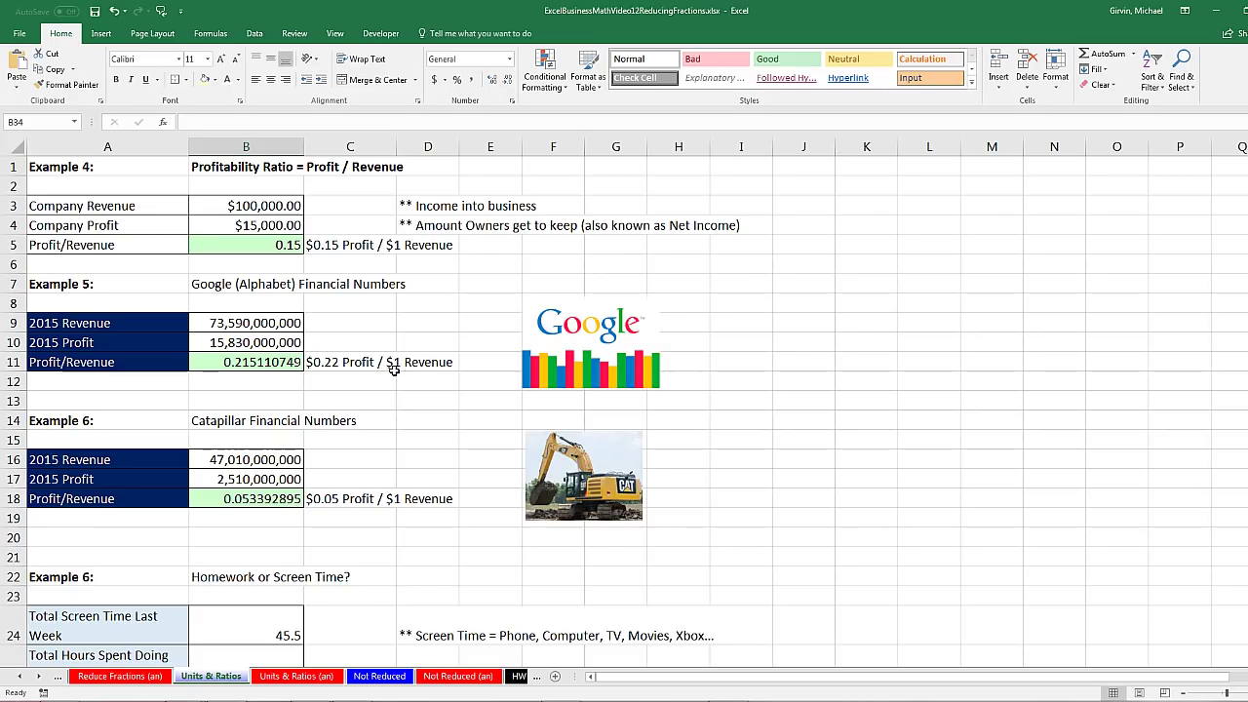
click(21, 676)
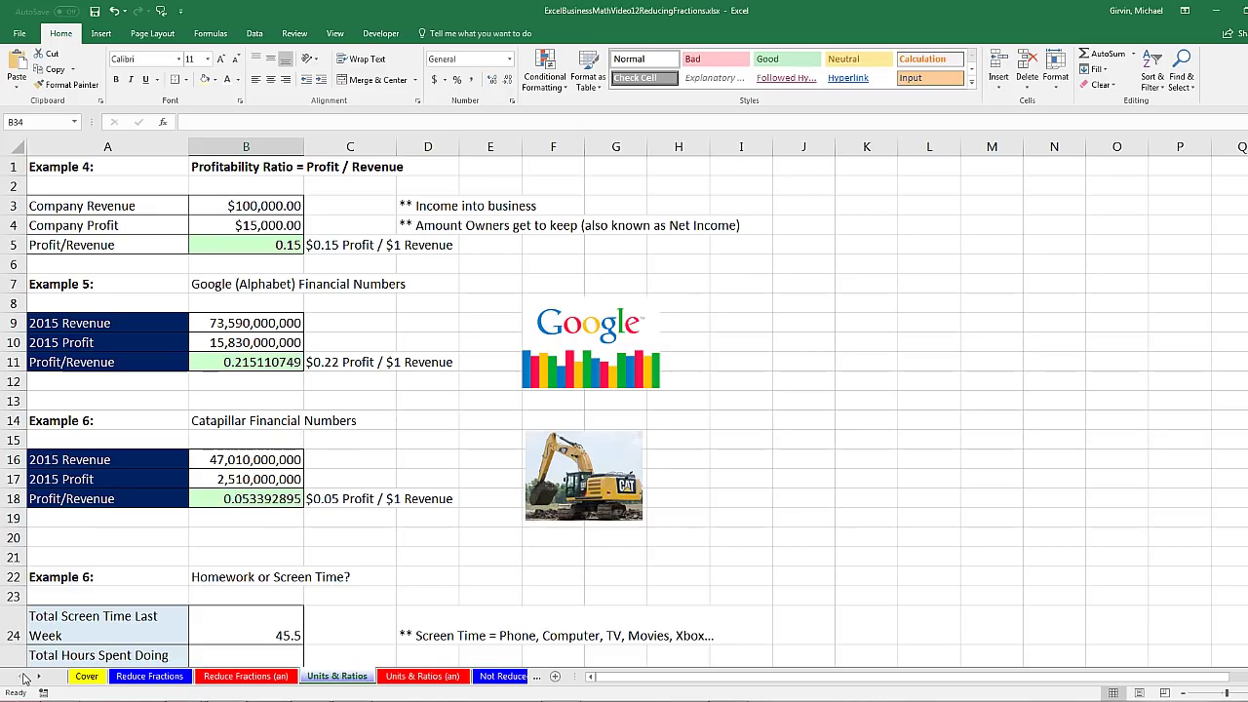
click(149, 676)
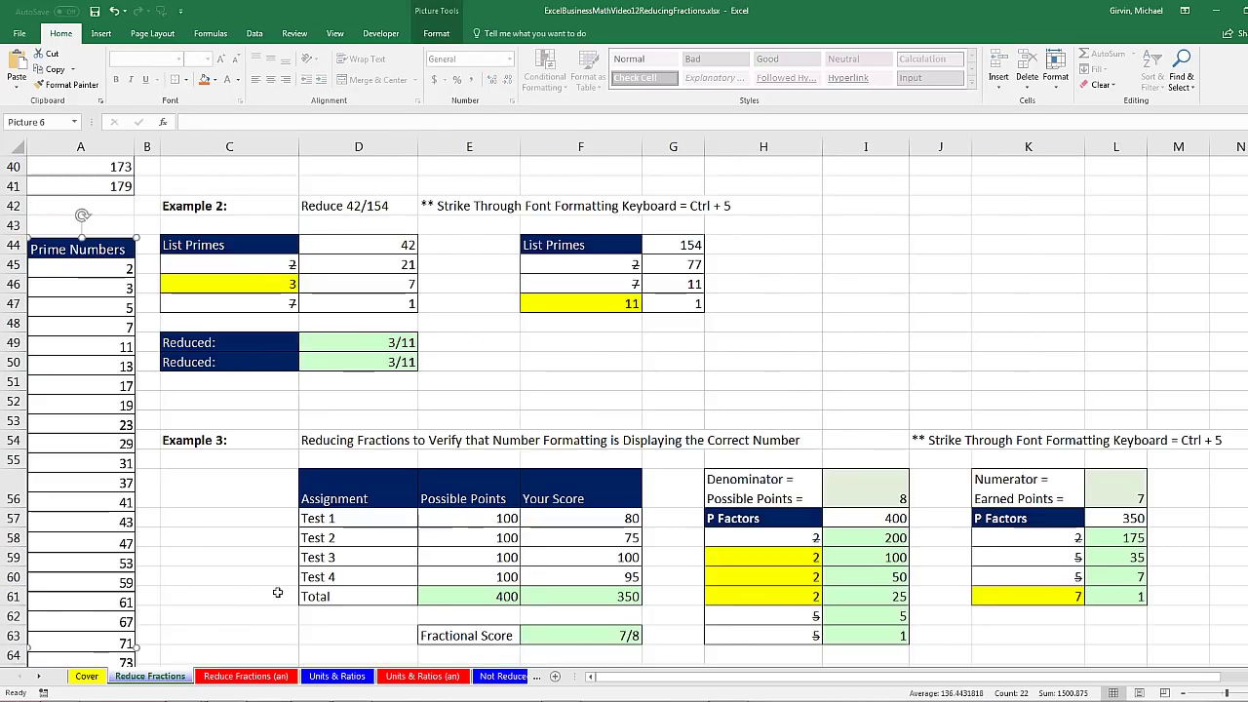
scroll(277, 593, up, 5)
scroll(278, 593, up, 8)
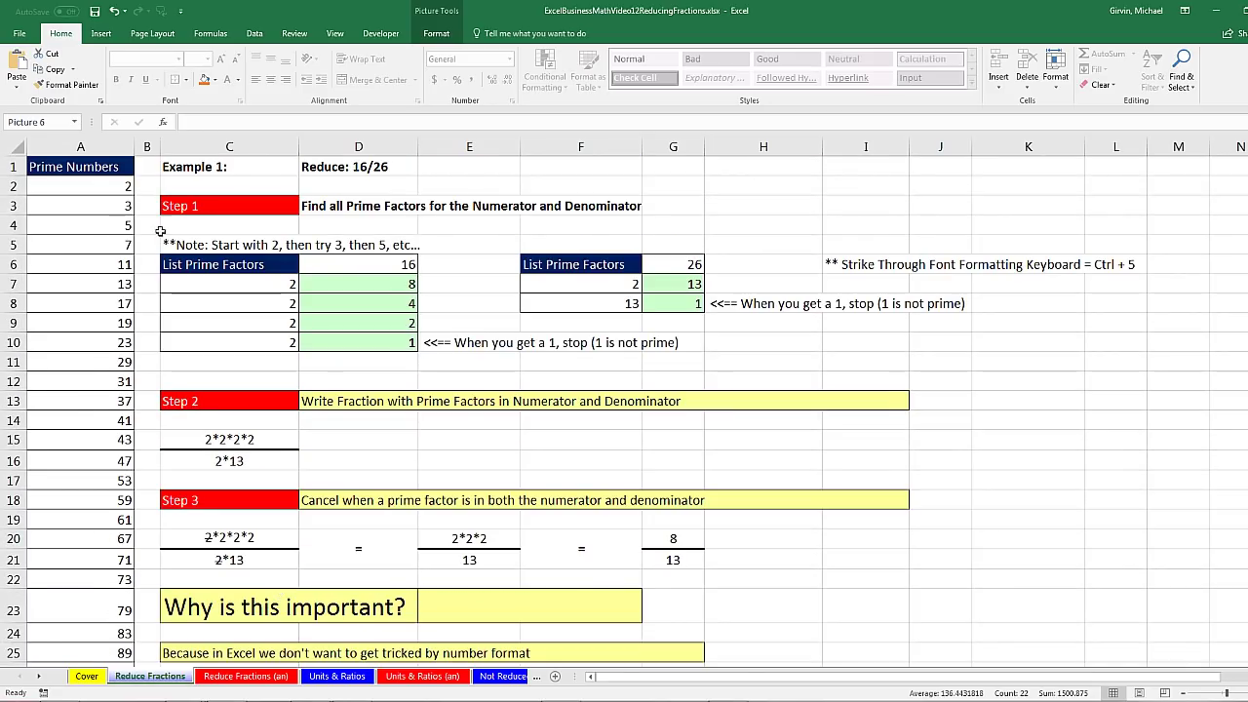
scroll(468, 364, down, 7)
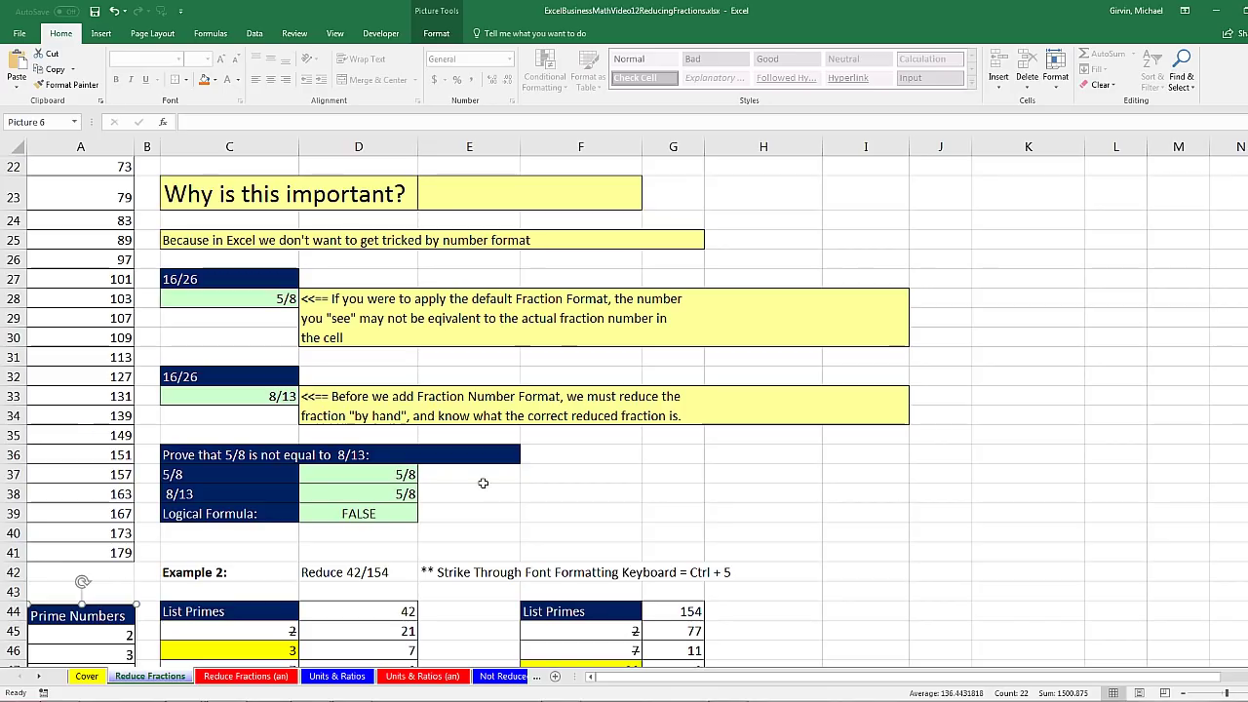
click(88, 677)
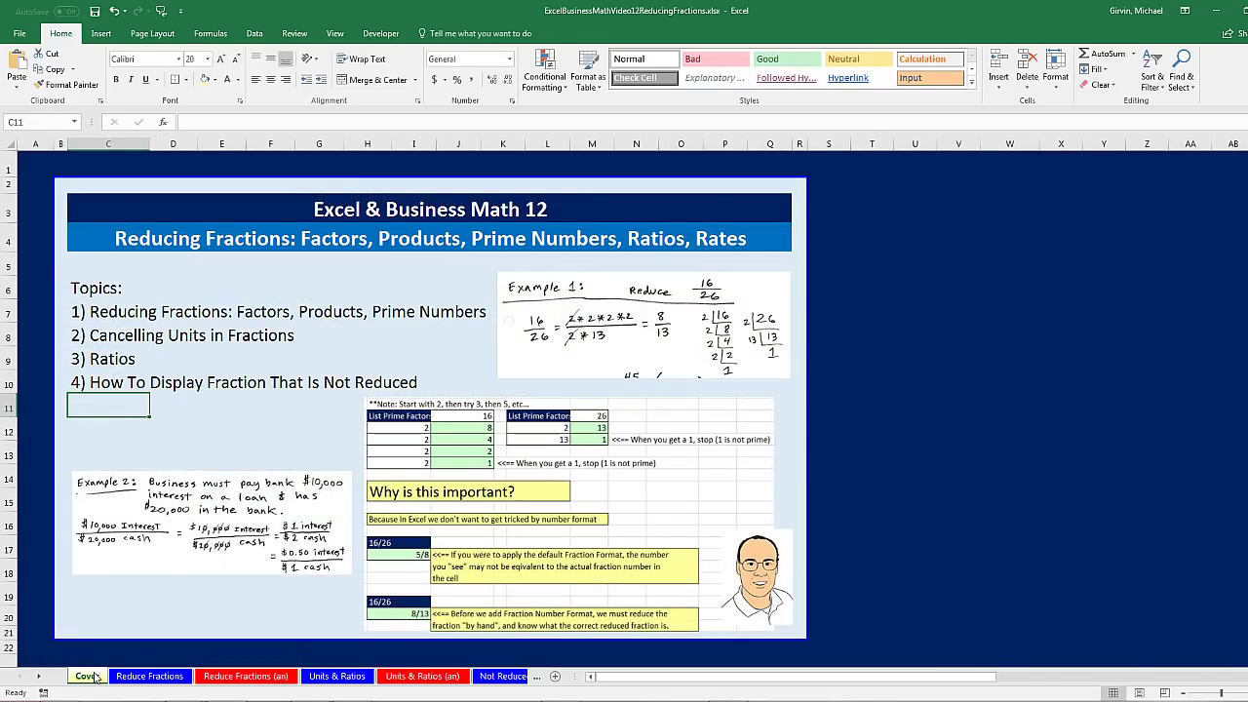